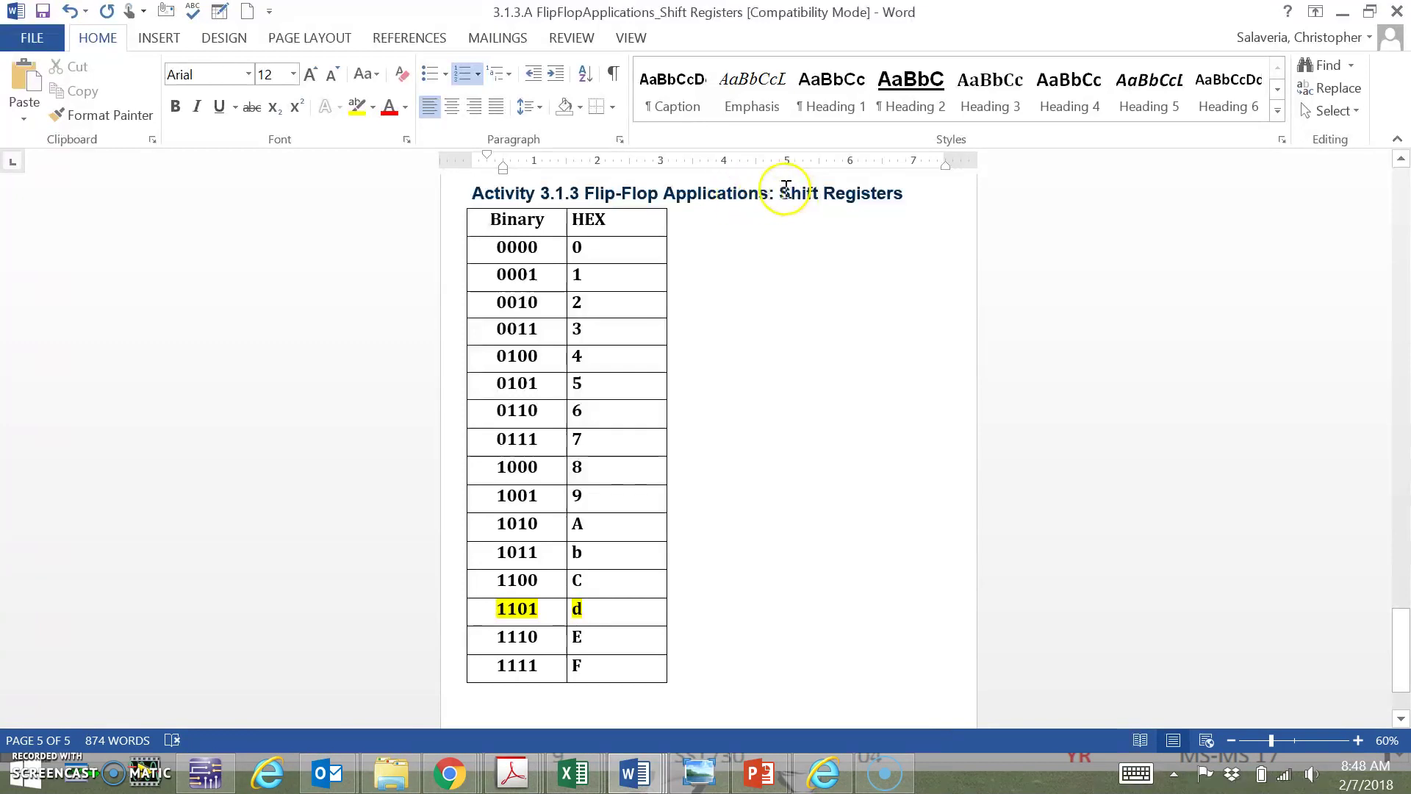
Highlight the Shift Registers heading, the Binary column and HEX values 0–9 in turn
left_click_drag(779, 192, 903, 193)
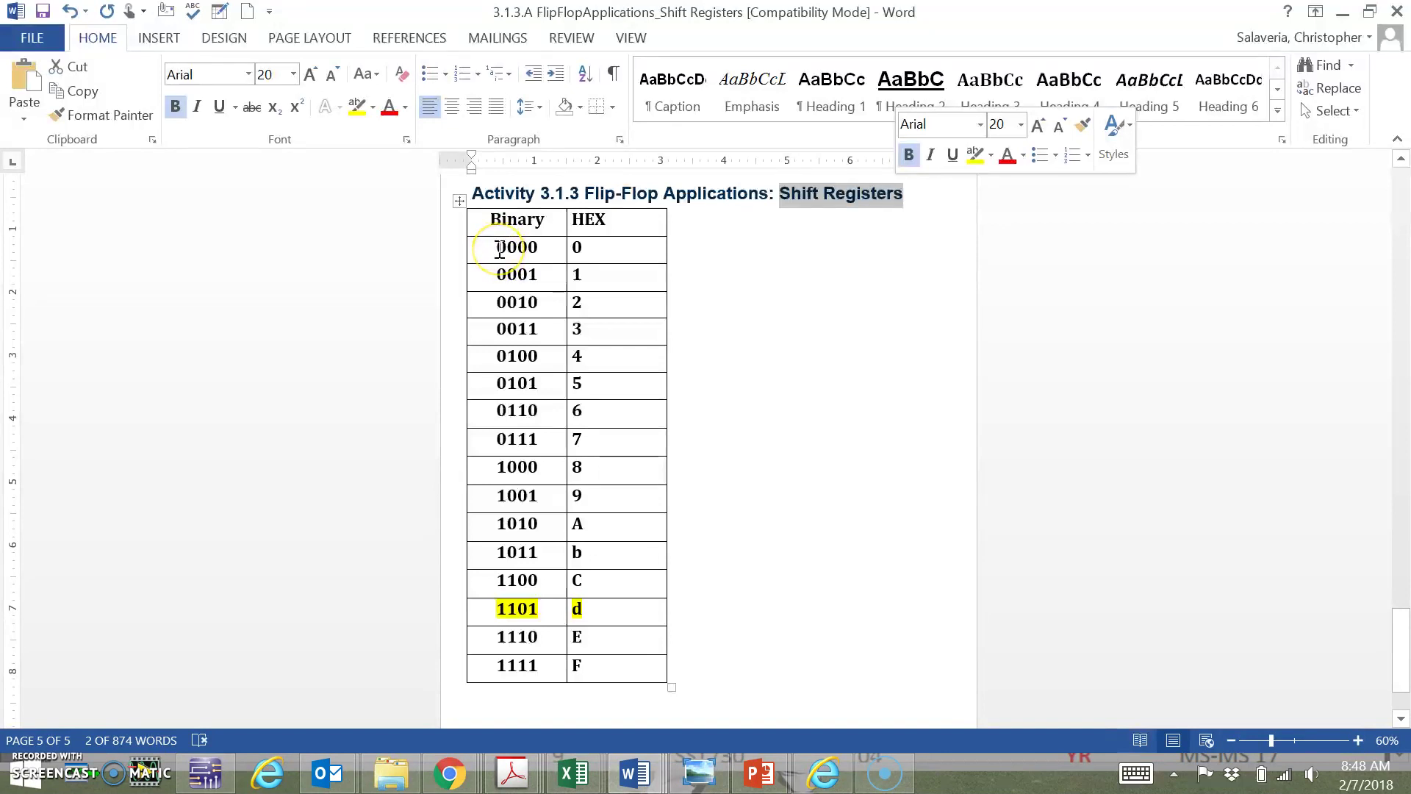
left_click(499, 248)
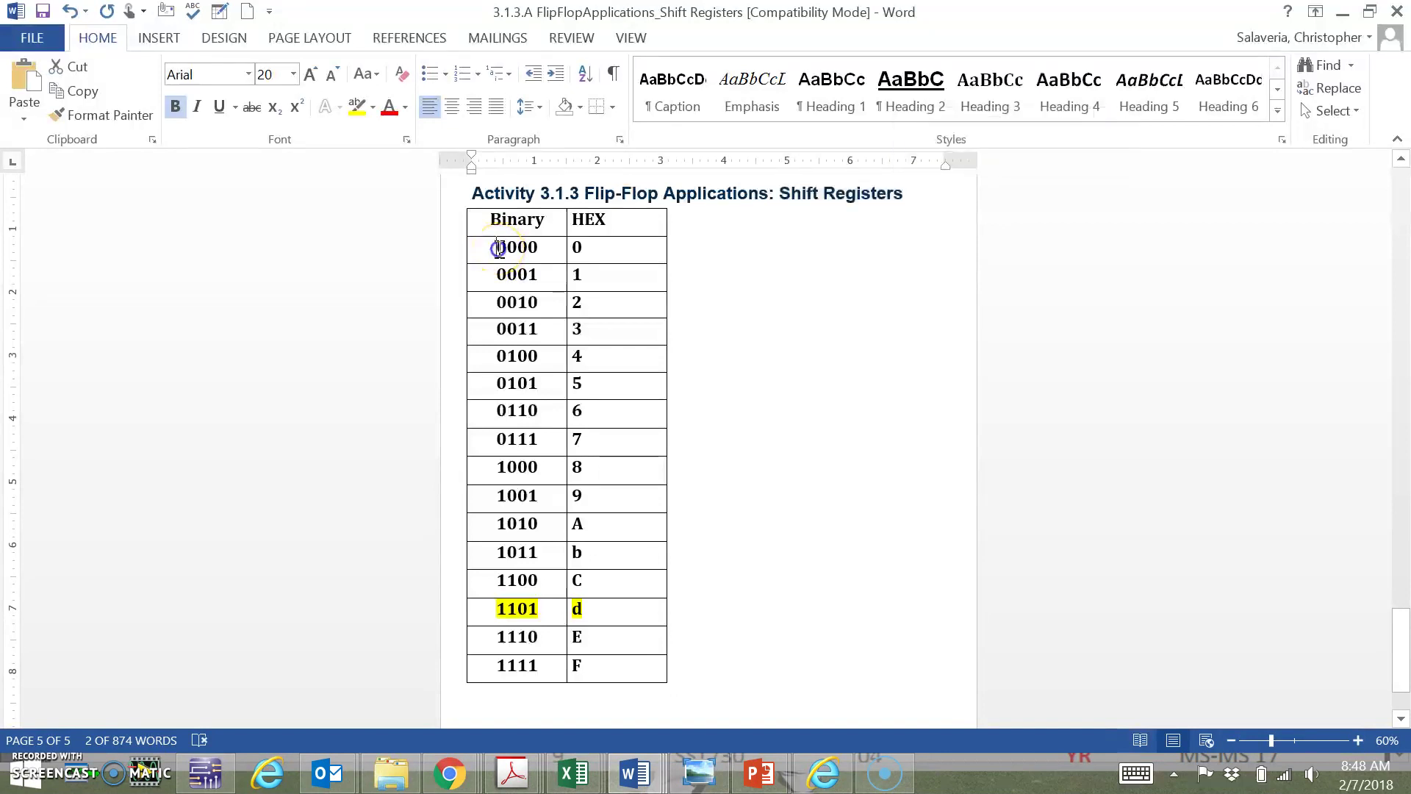
left_click_drag(535, 250, 548, 677)
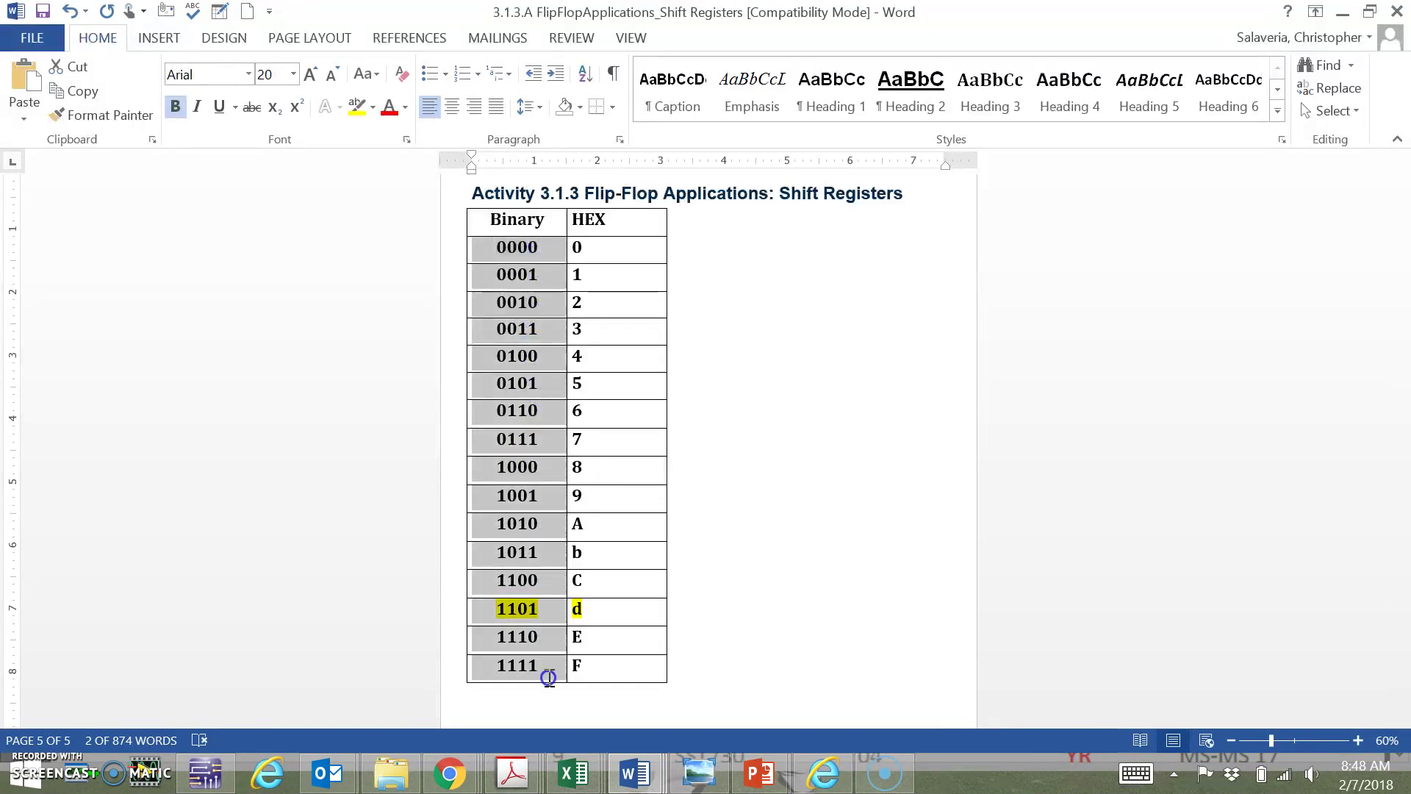
left_click(589, 250)
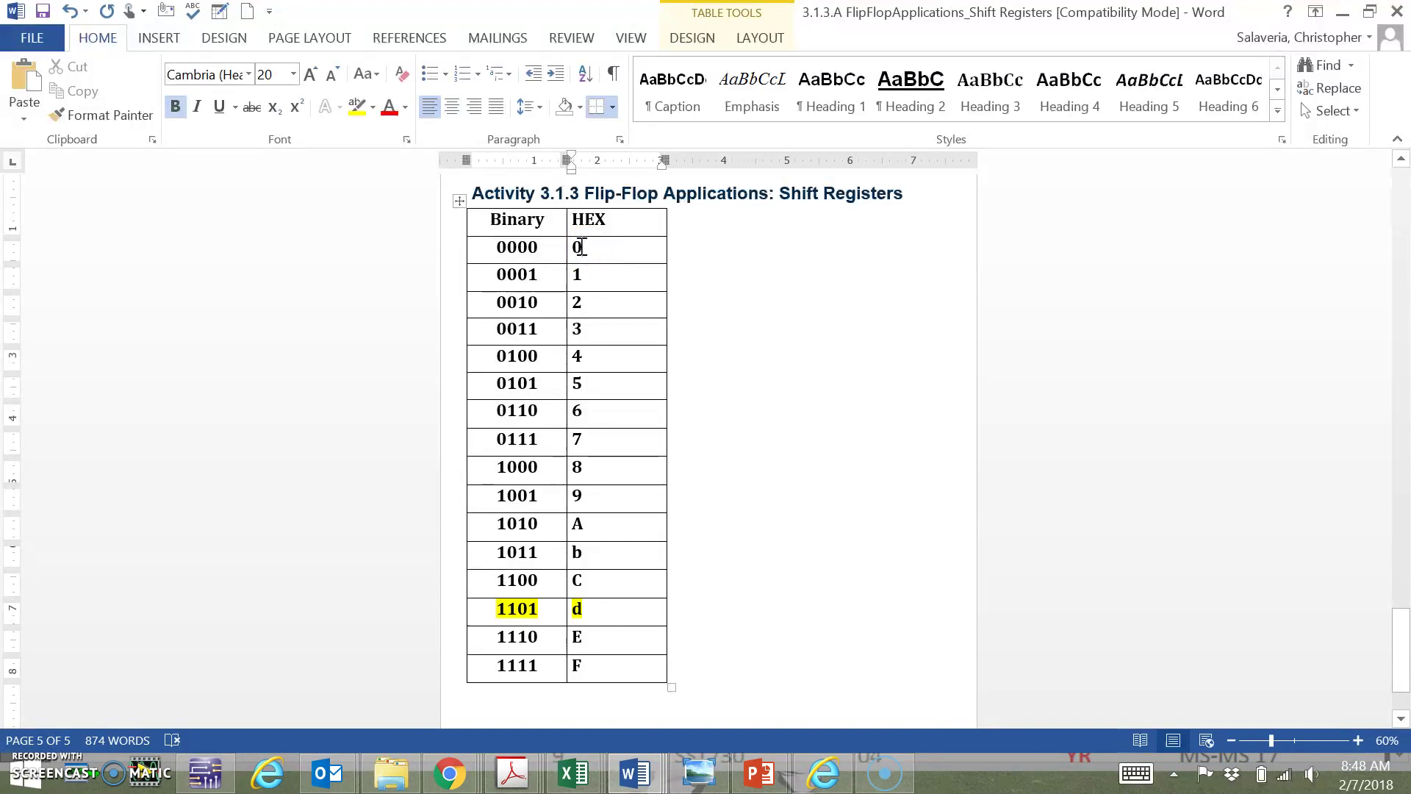
left_click_drag(577, 251, 618, 492)
left_click(518, 526)
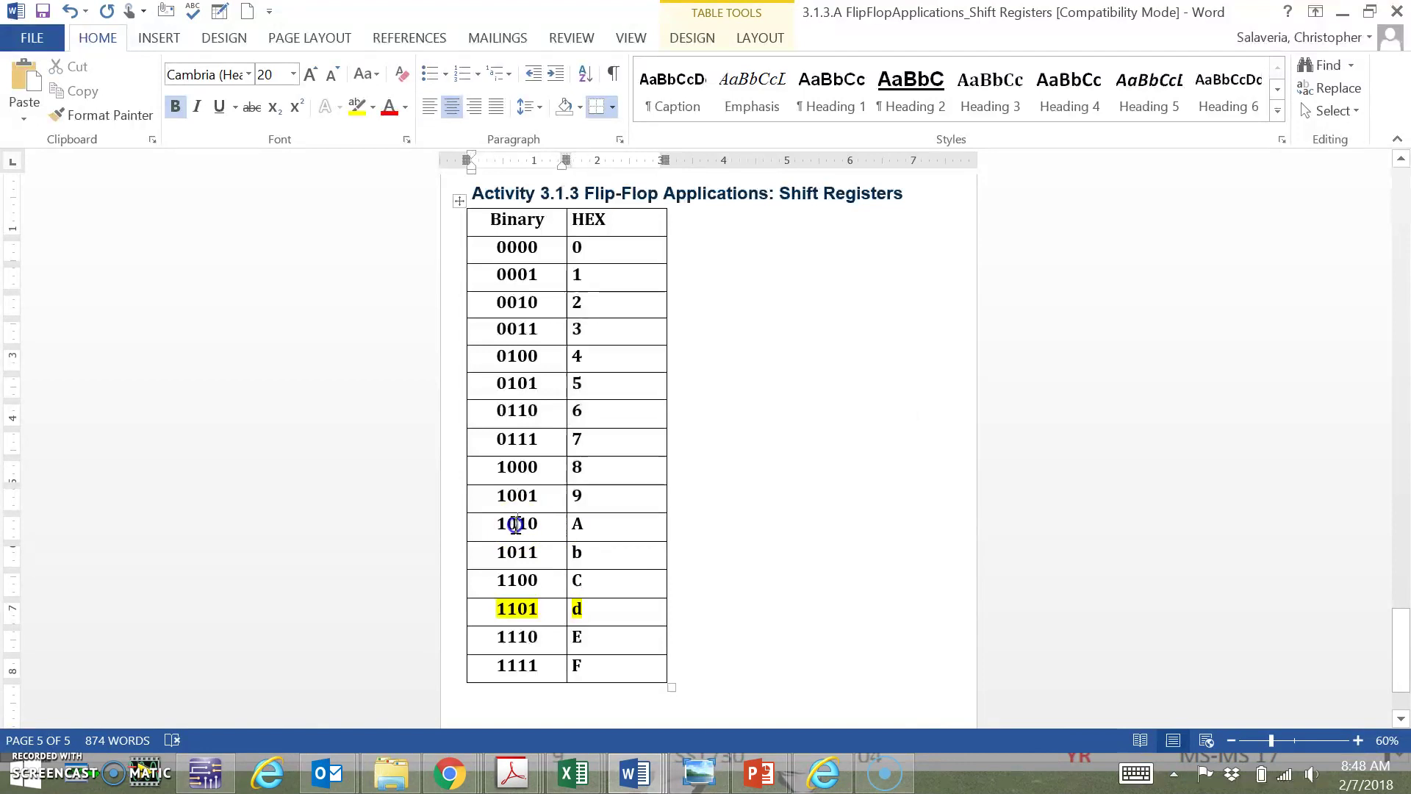
Highlight the 1101 = d table row, then scroll back to the first page
left_click(578, 523)
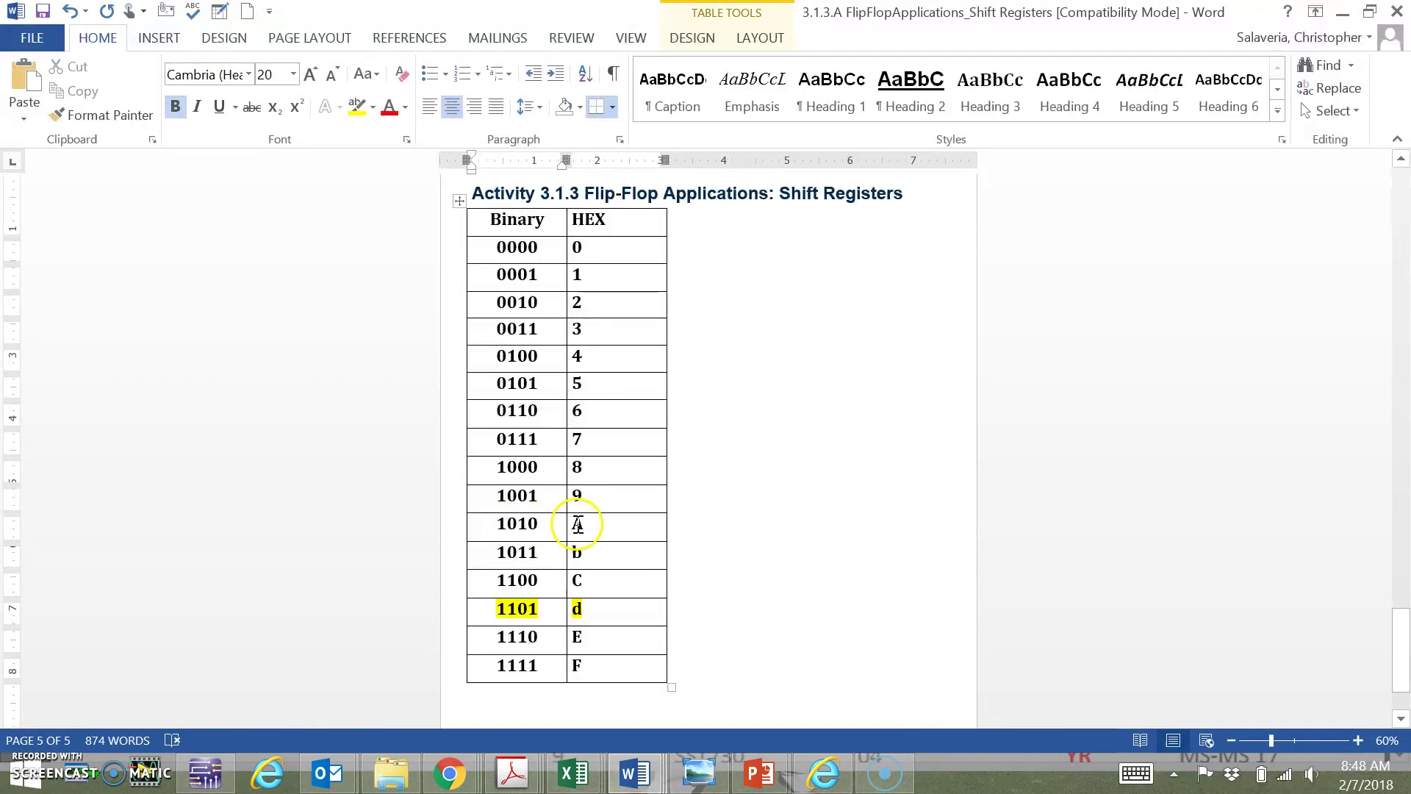
left_click_drag(560, 609, 511, 609)
right_click(592, 592)
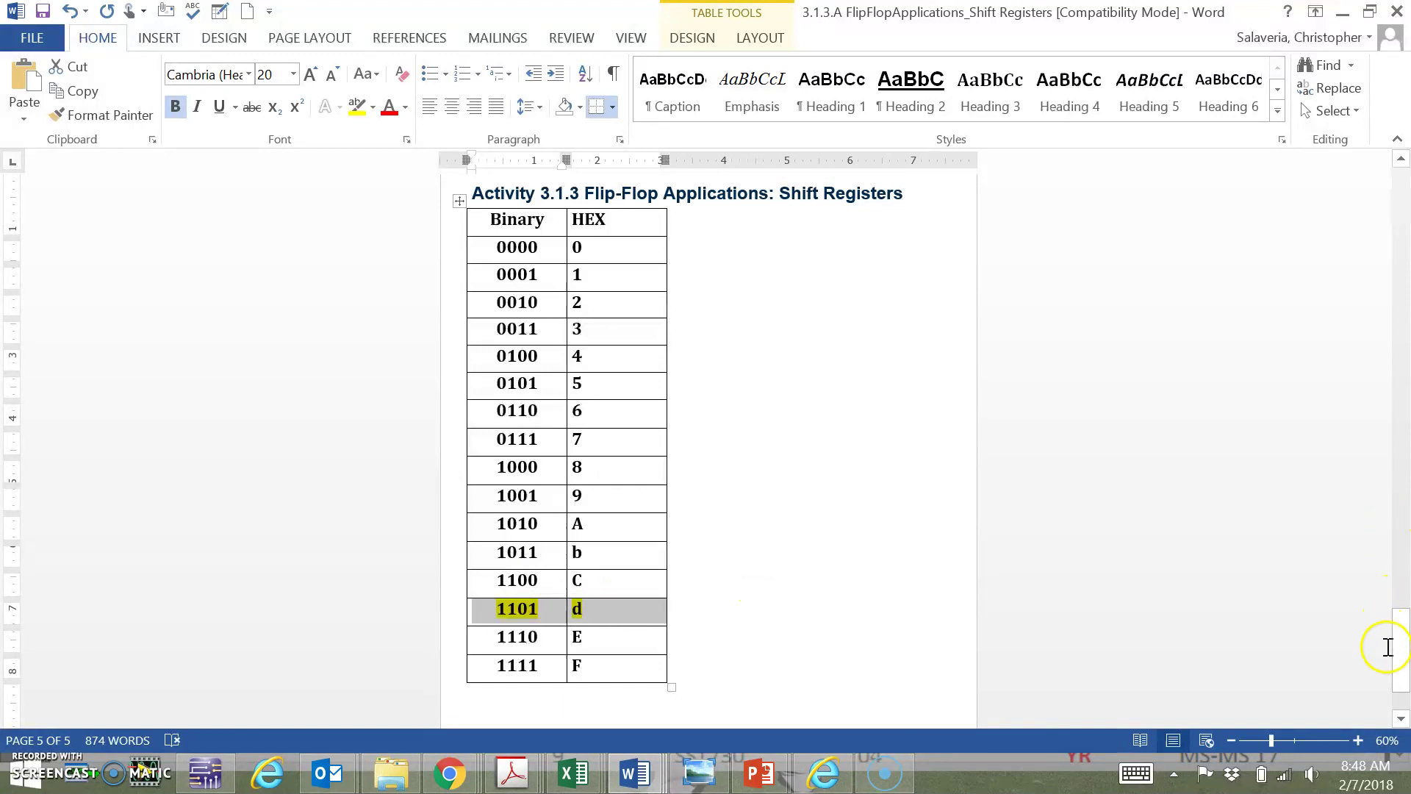
left_click_drag(1395, 646, 1347, 165)
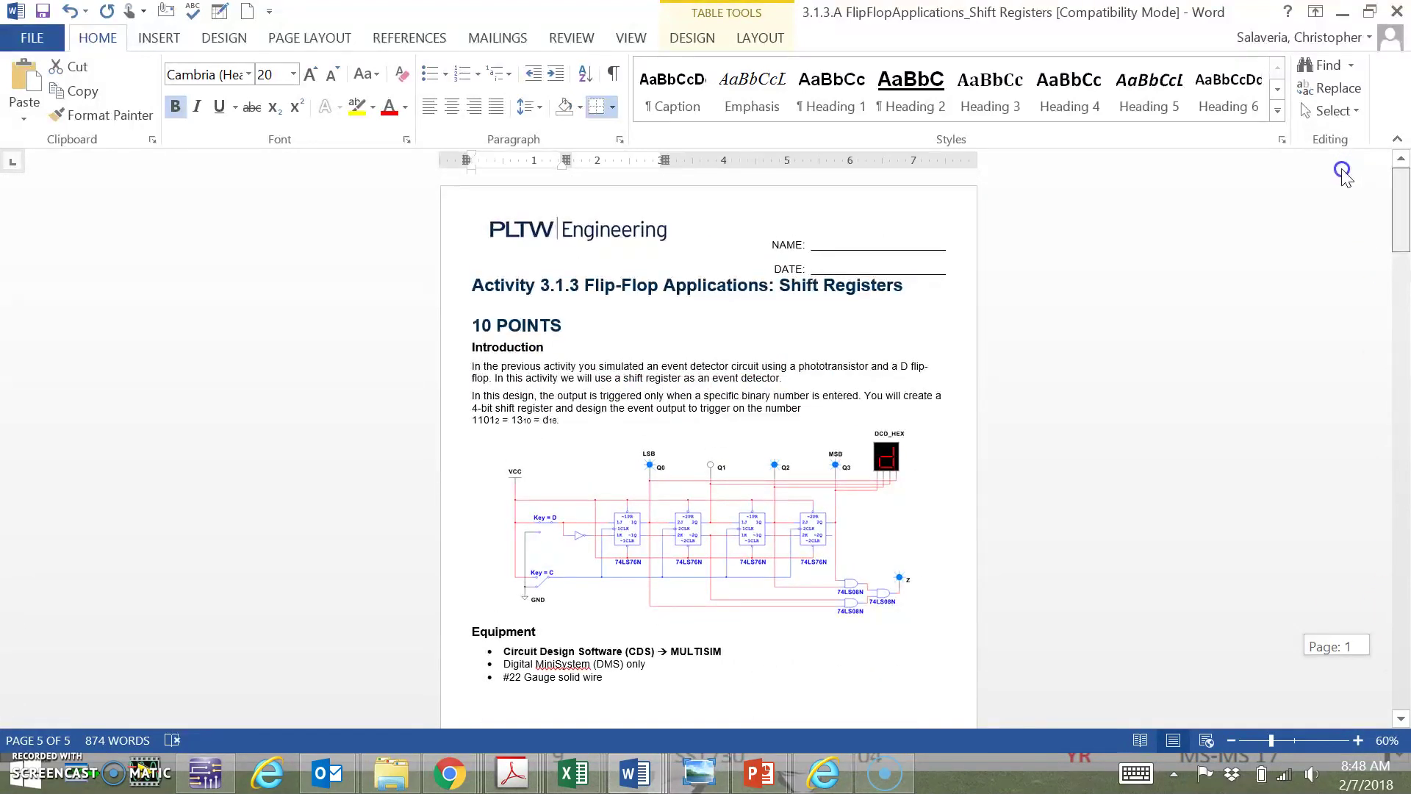
Scroll to the Procedure section and highlight the step 1 instruction text
scroll(1103, 367, "down", 1)
scroll(857, 457, "up", 1)
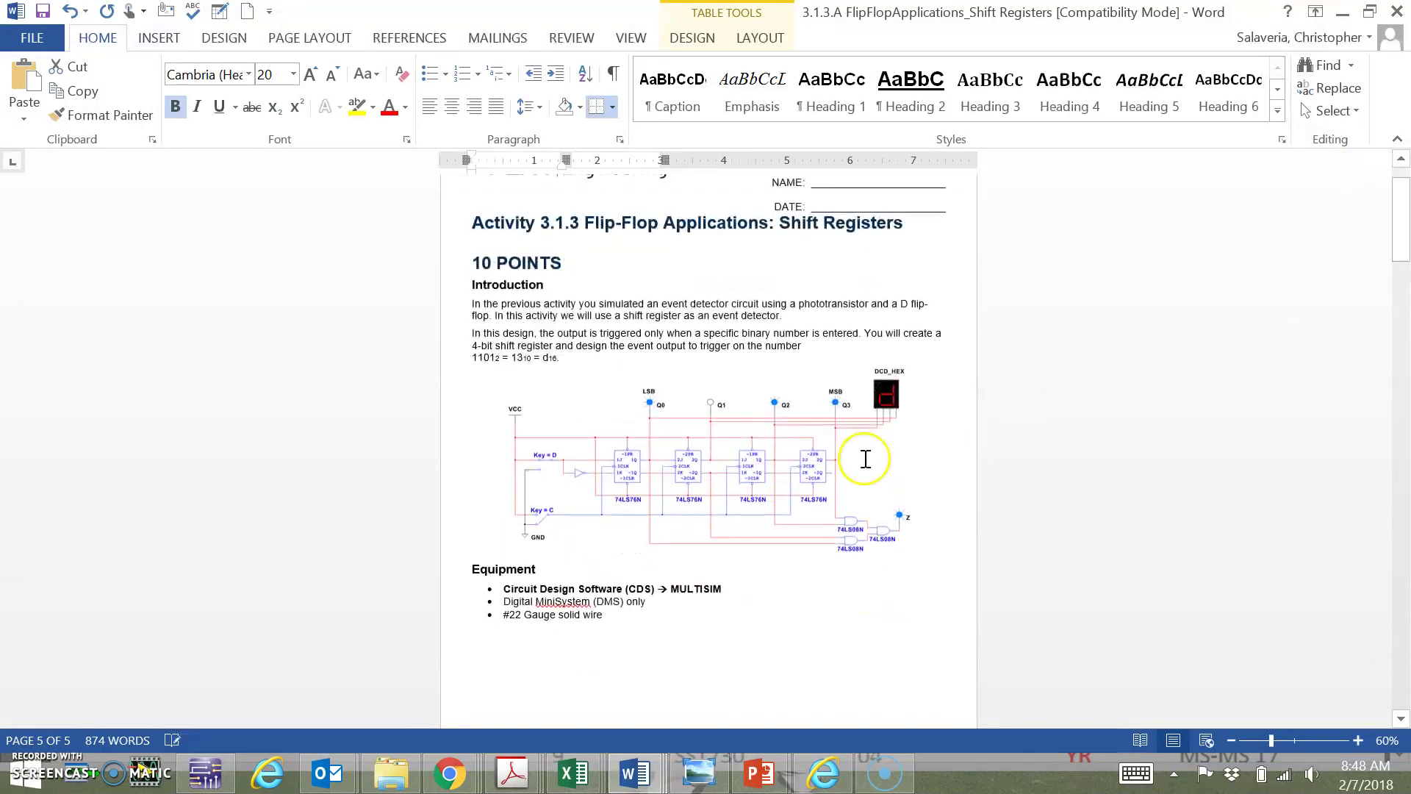
scroll(804, 474, "up", 2, "ctrl")
scroll(801, 473, "up", 2, "ctrl")
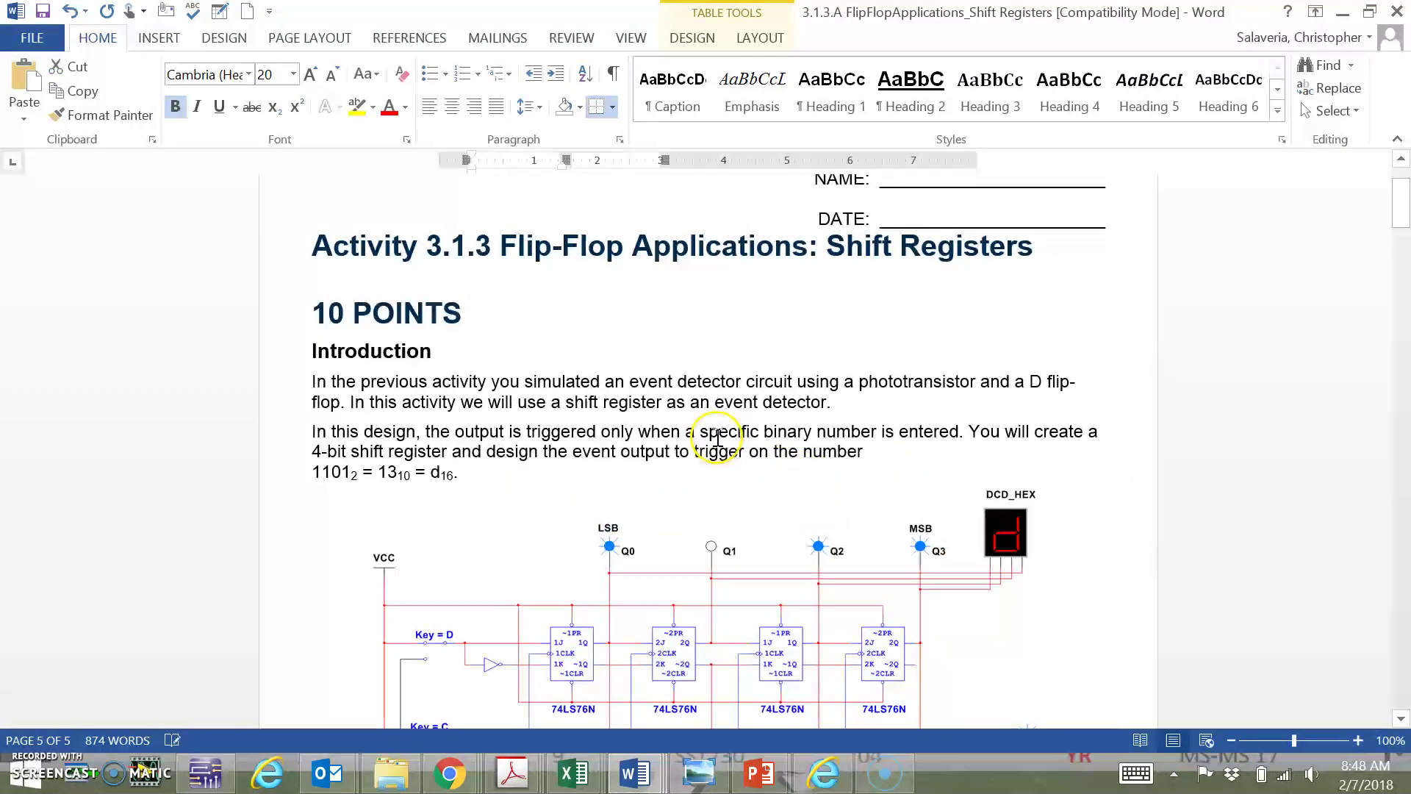
scroll(713, 441, "down", 2)
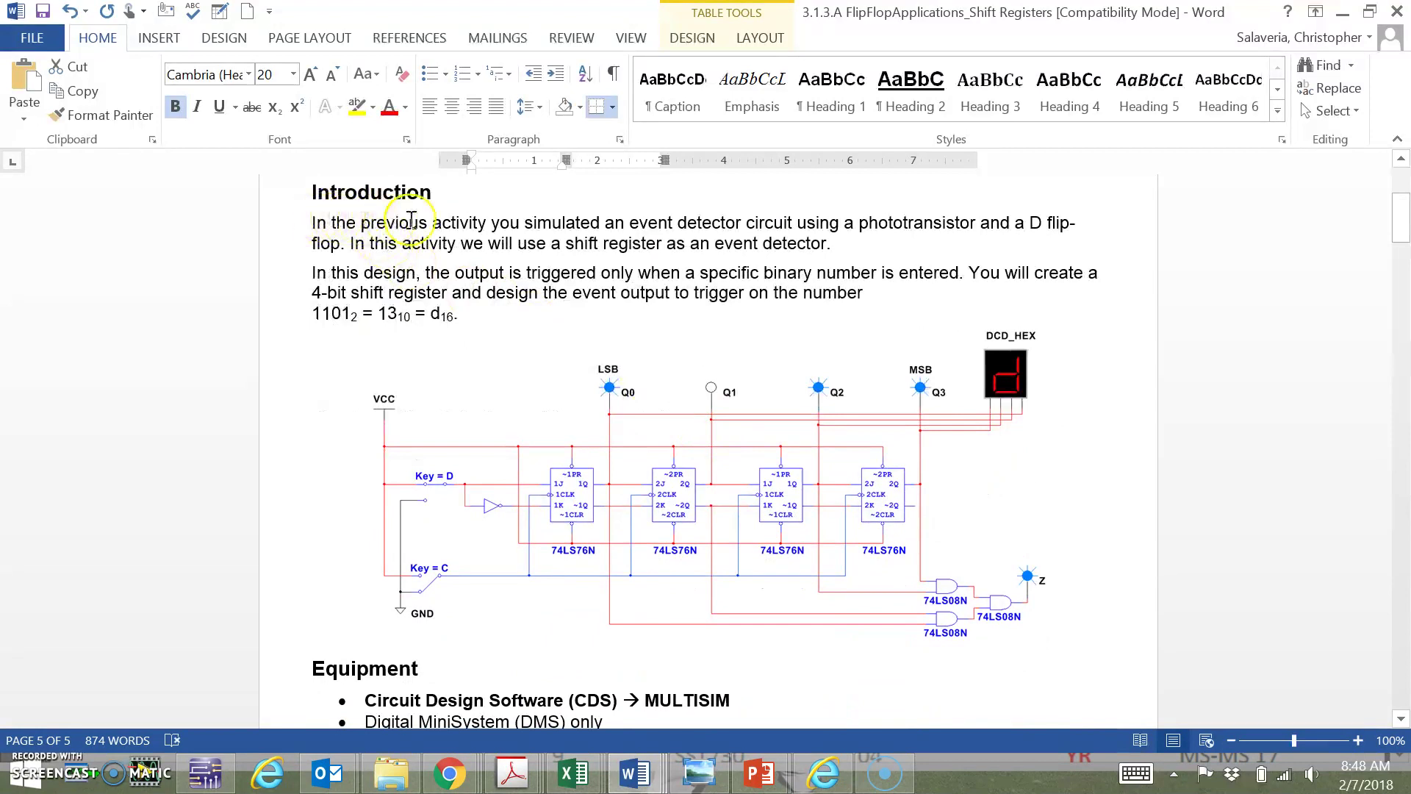
scroll(652, 321, "down", 2)
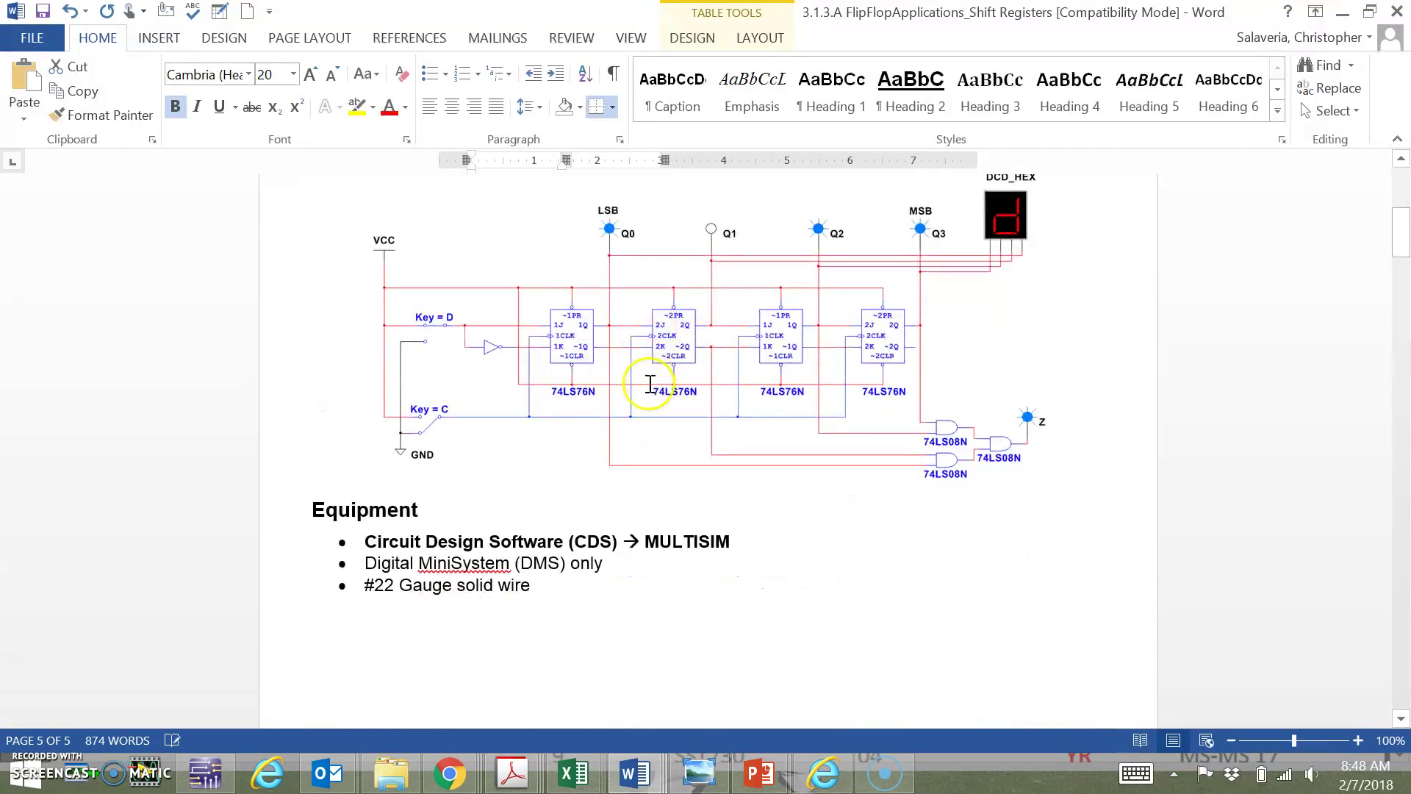
scroll(721, 541, "down", 7)
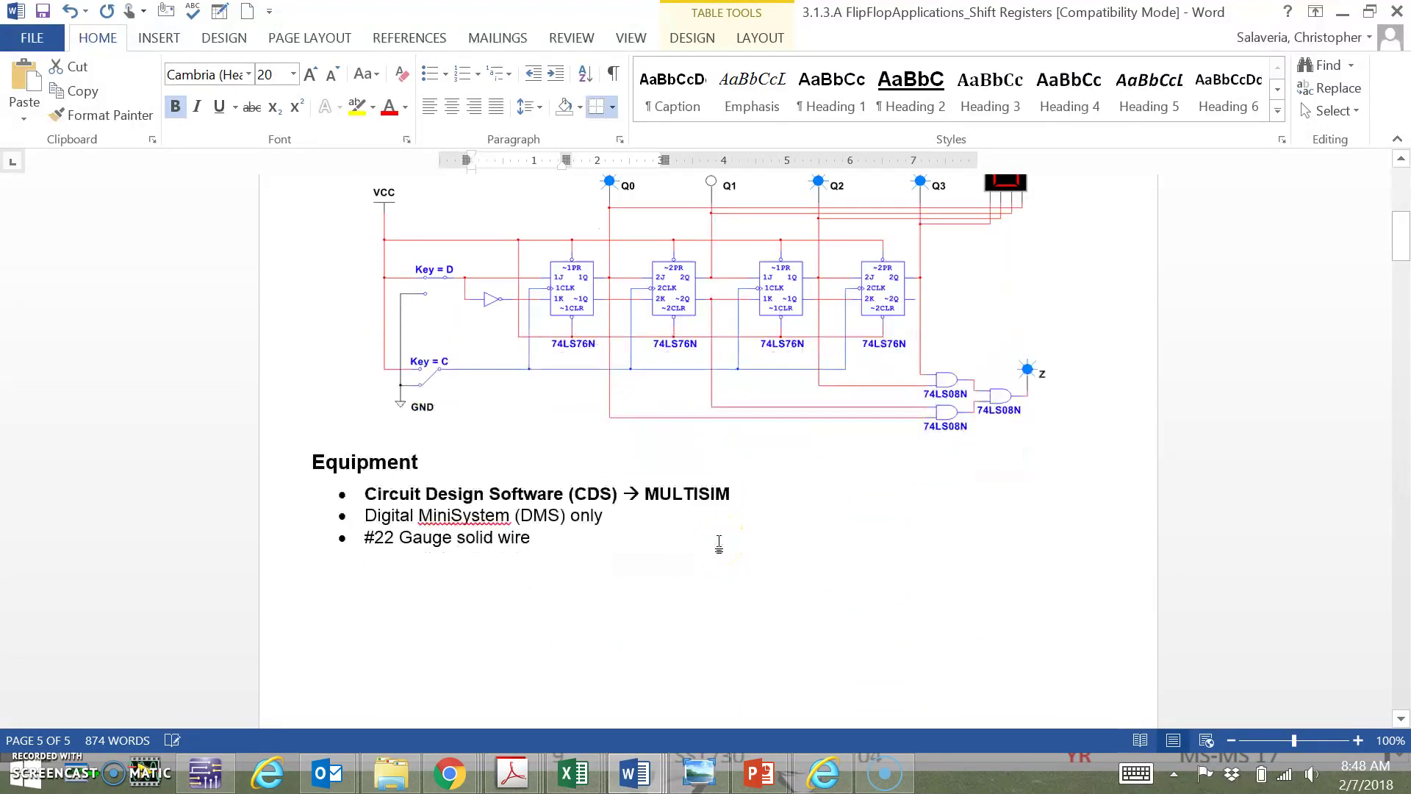
scroll(721, 541, "down", 2)
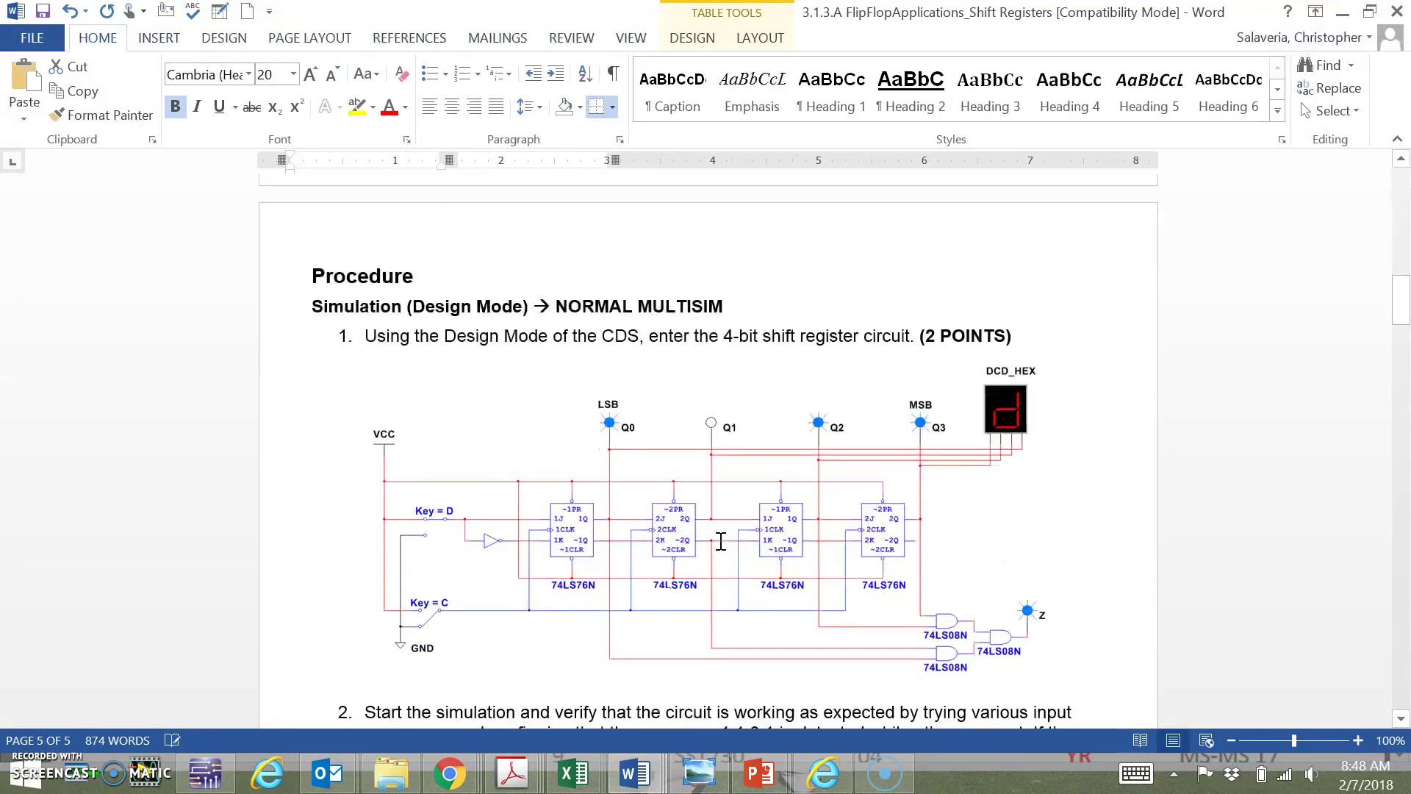
left_click_drag(443, 332, 868, 331)
Scroll back to page 2's 4-bit shift register circuit diagram
scroll(767, 410, "down", 1)
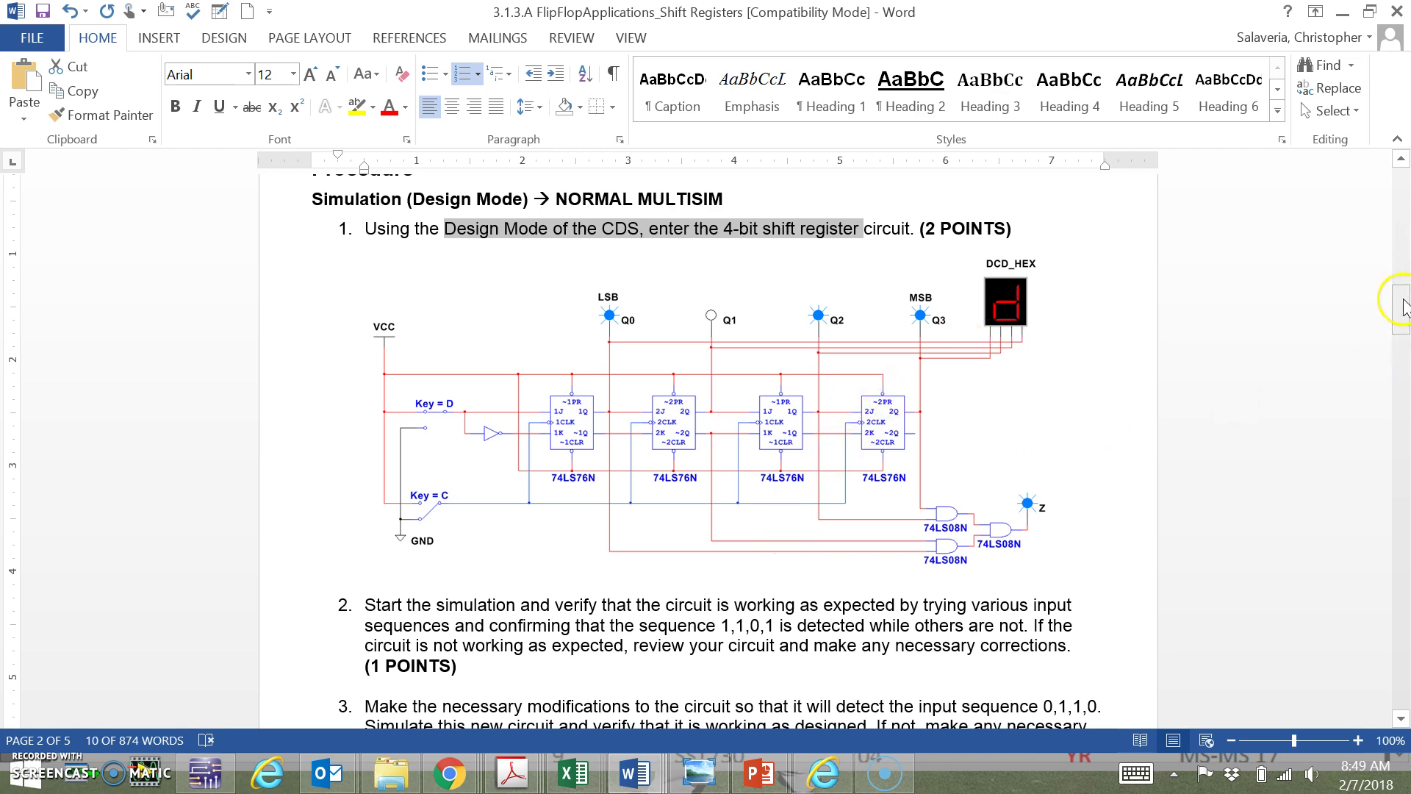
left_click_drag(1403, 303, 1384, 650)
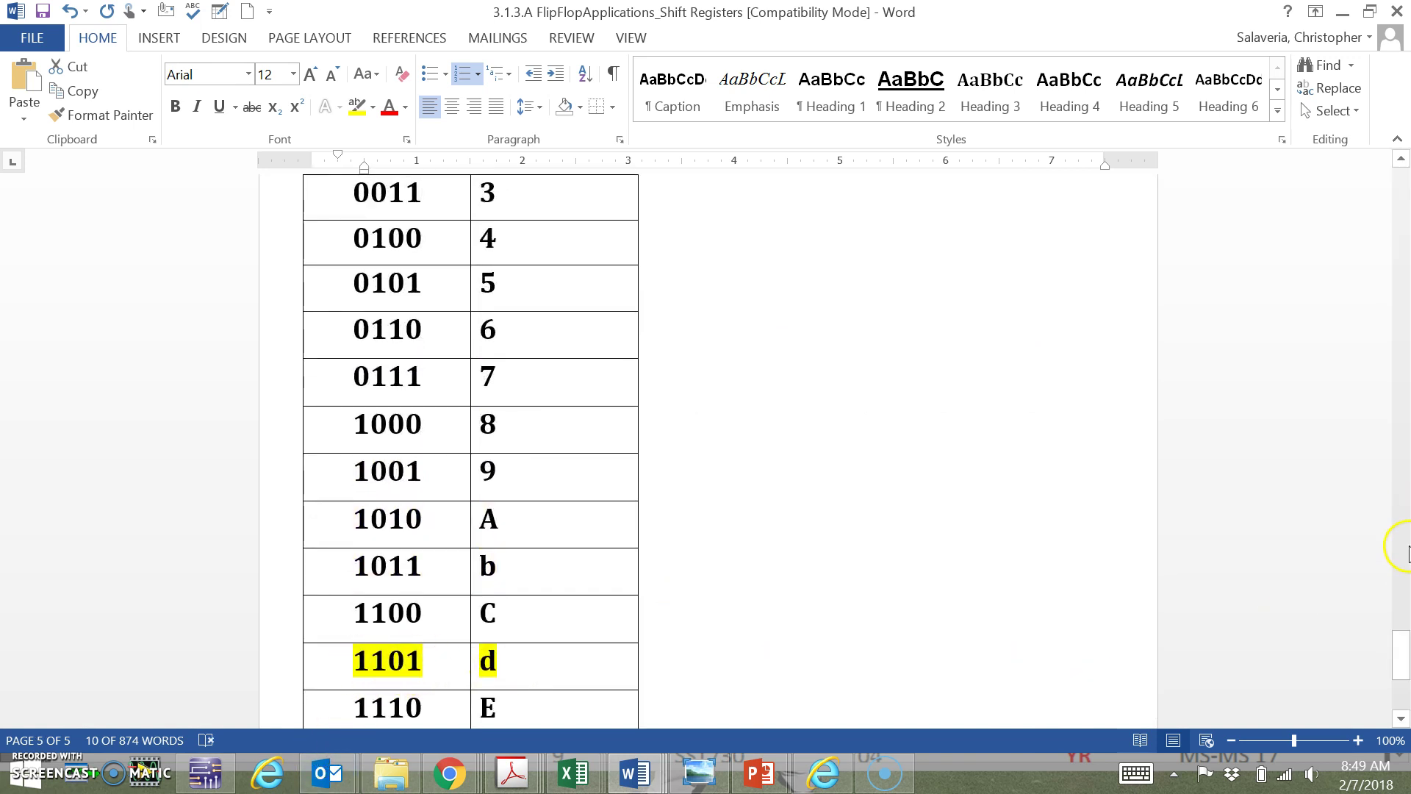
left_click_drag(1402, 647, 1324, 316)
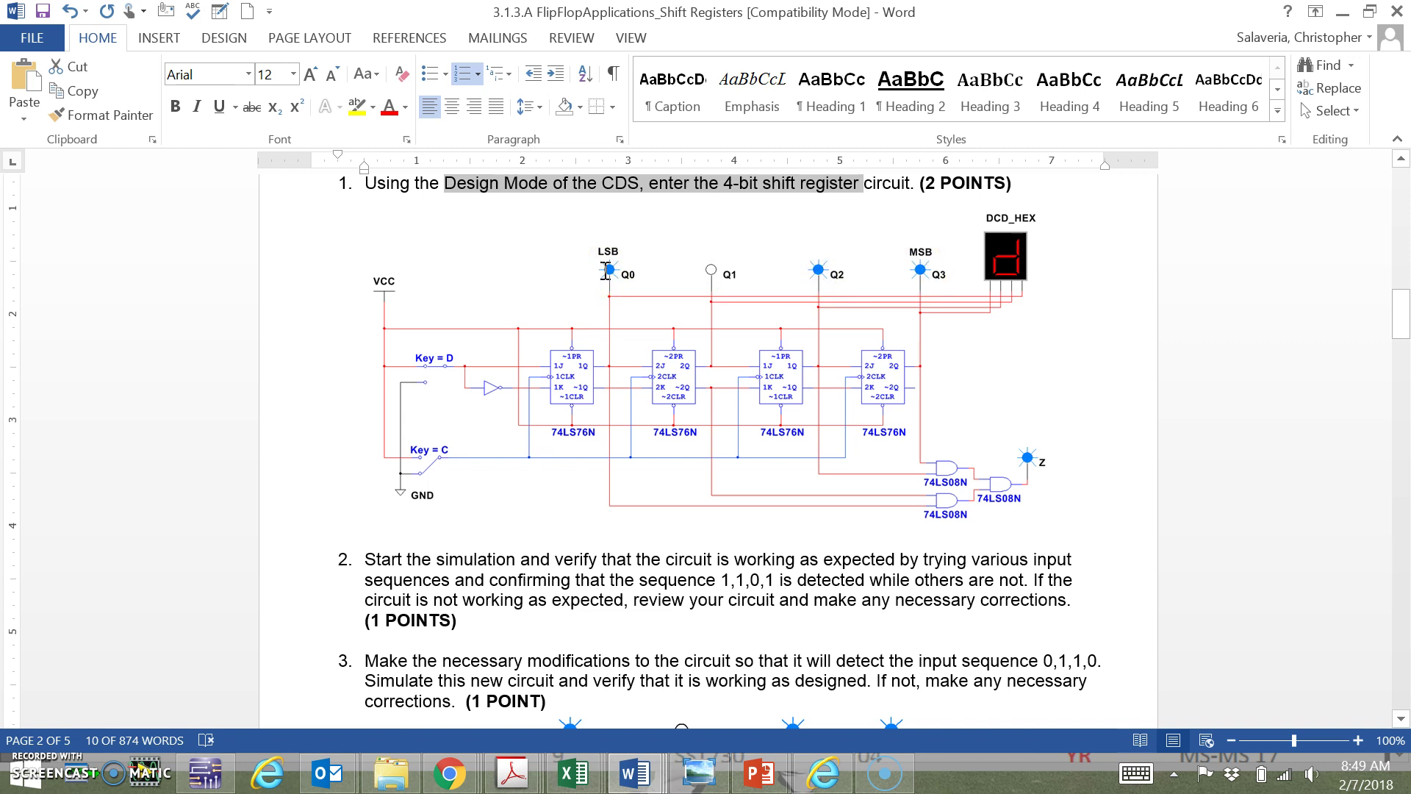
Scroll down past the step 1 circuit to the Simulation (PLD Mode) section
left_click_drag(1401, 325, 1399, 365)
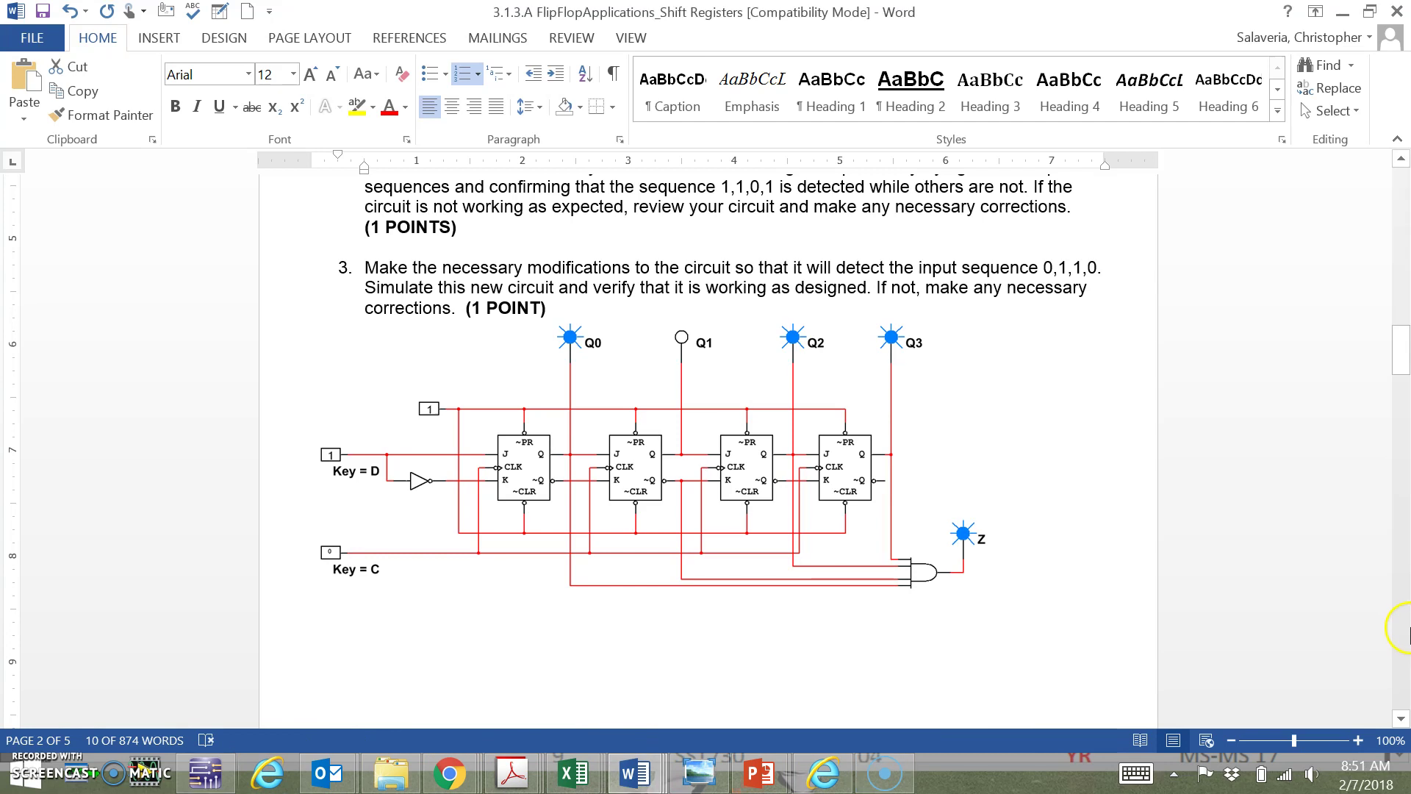
mouse_move(1399, 357)
left_mouse_down()
mouse_move(1395, 316)
mouse_move(1396, 334)
left_mouse_up()
left_click(491, 237)
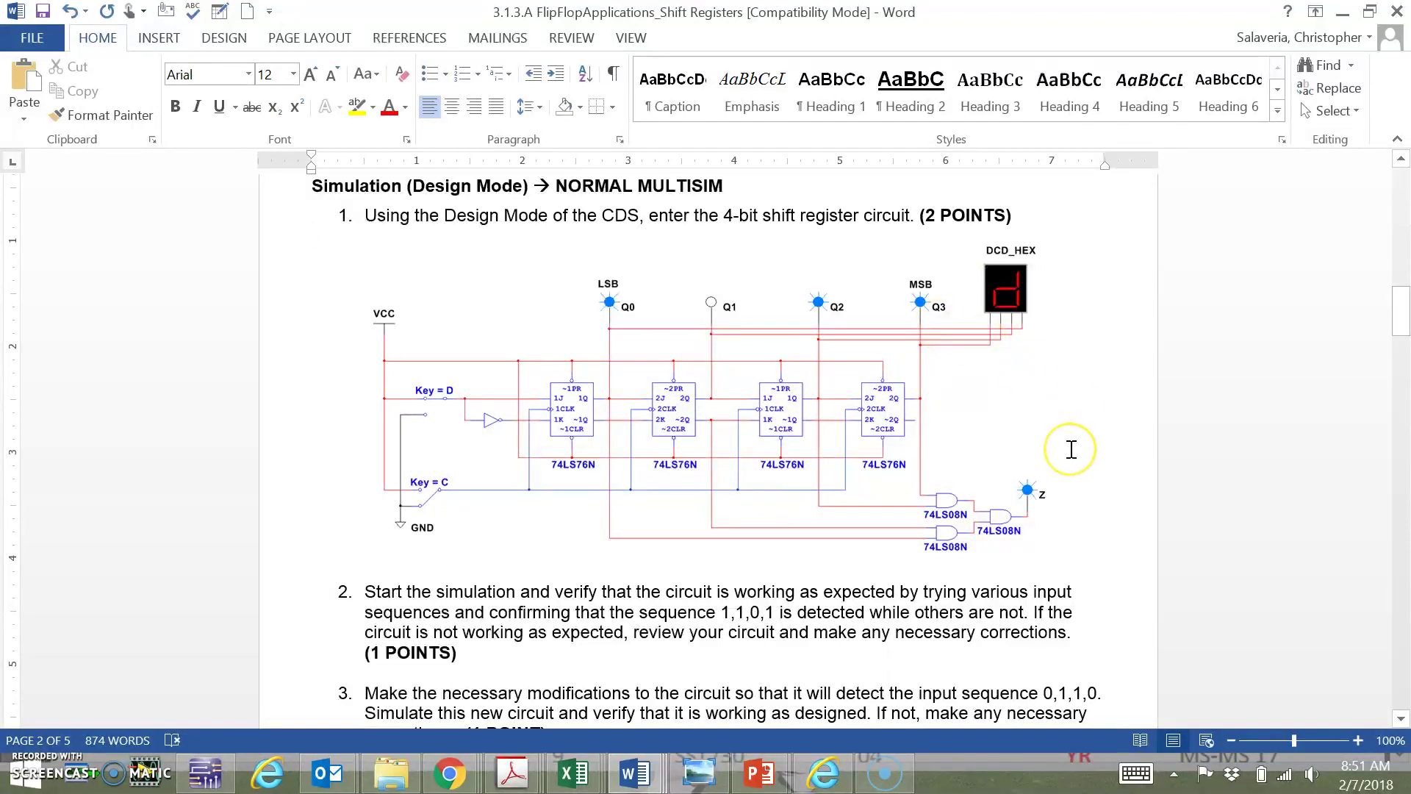
scroll(1072, 450, "down", 12)
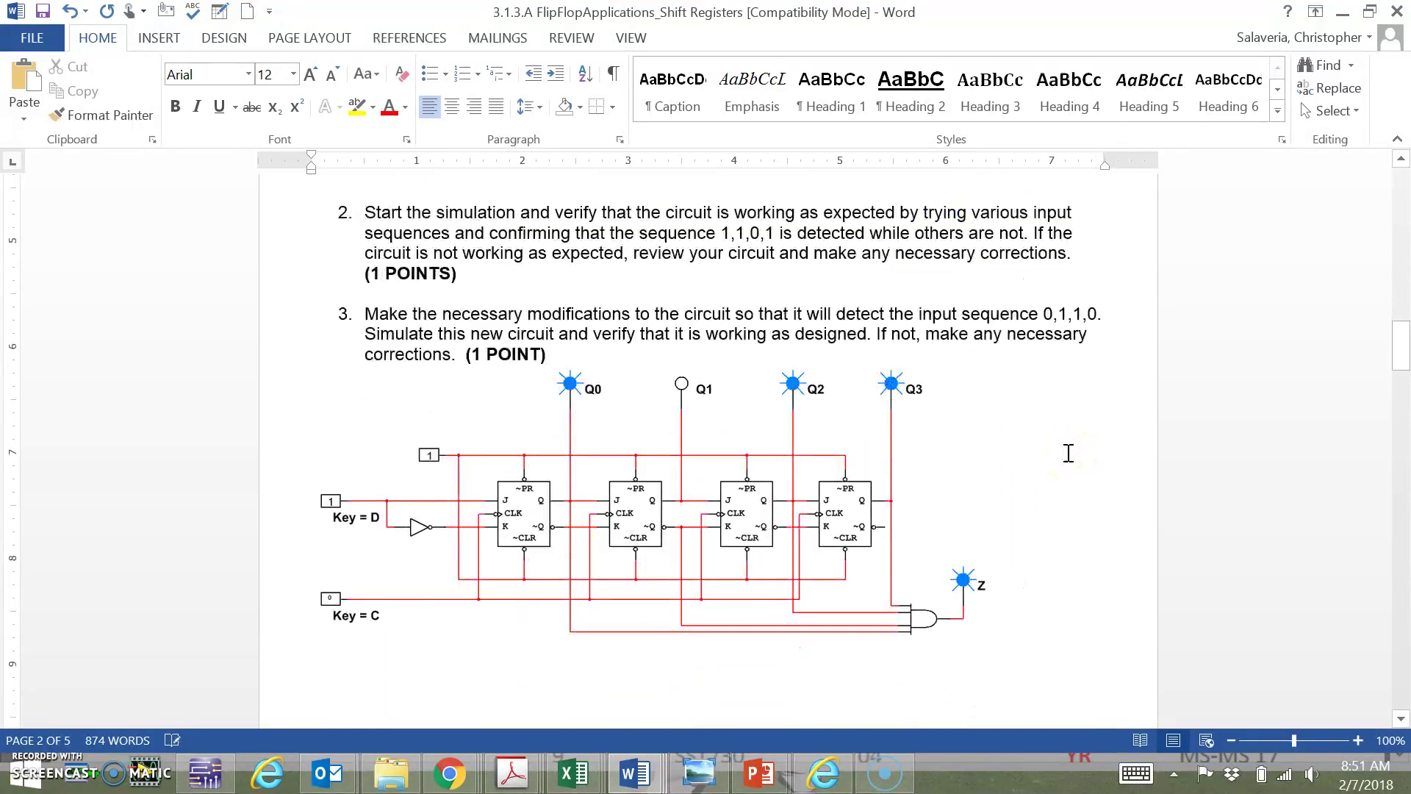
scroll(1069, 453, "down", 12)
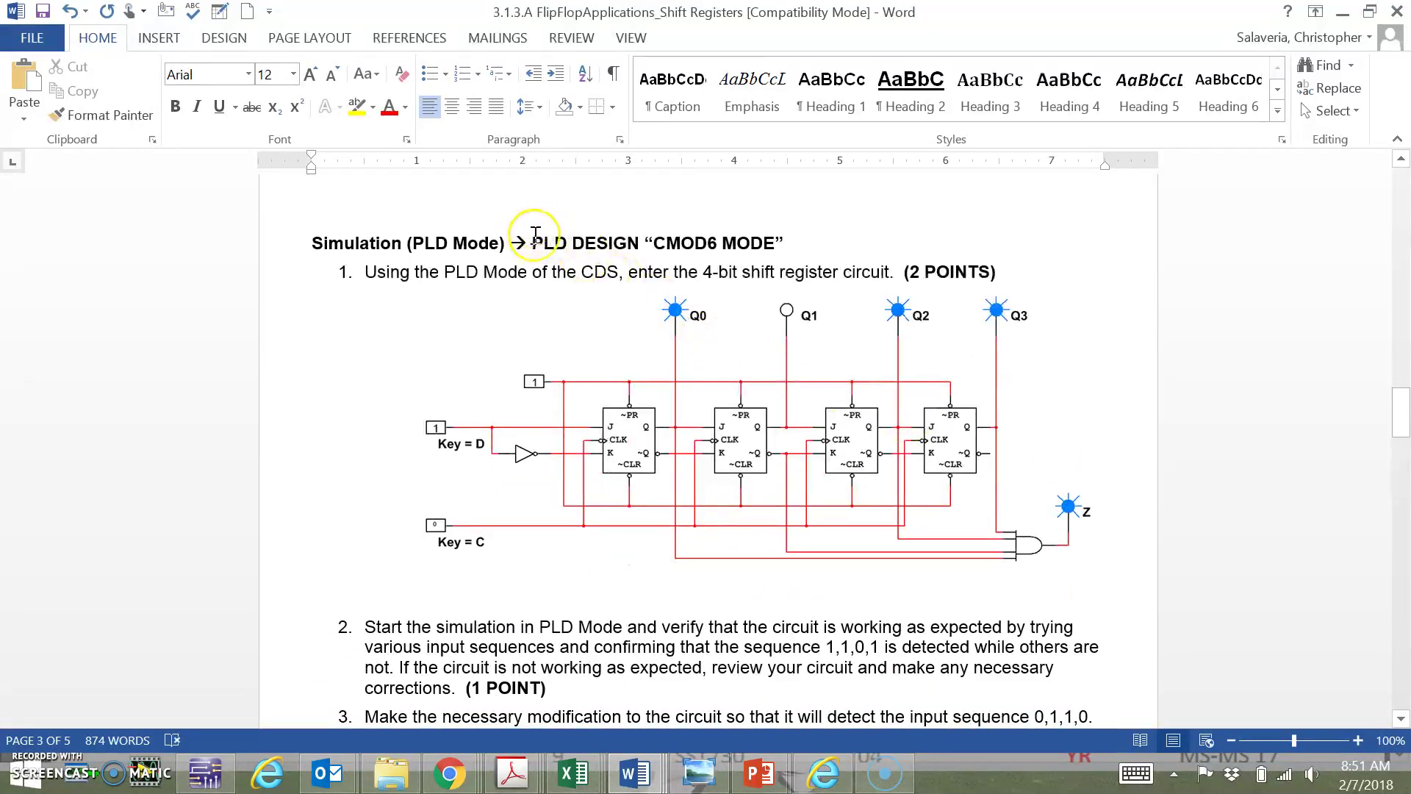
Highlight the PLD DESIGN CMOD6 MODE heading and bring the Multisim design forward
left_click_drag(607, 245, 784, 247)
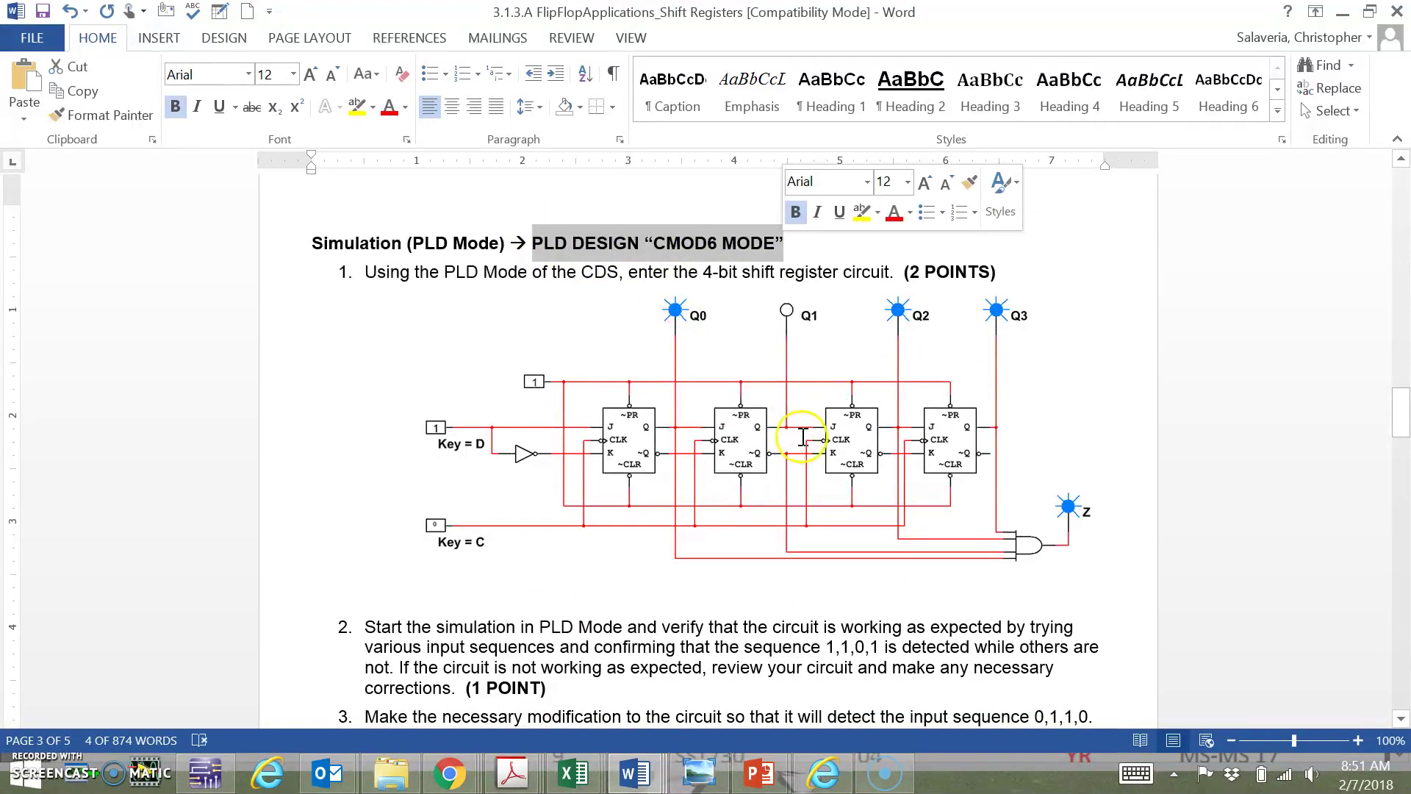
left_click(755, 275)
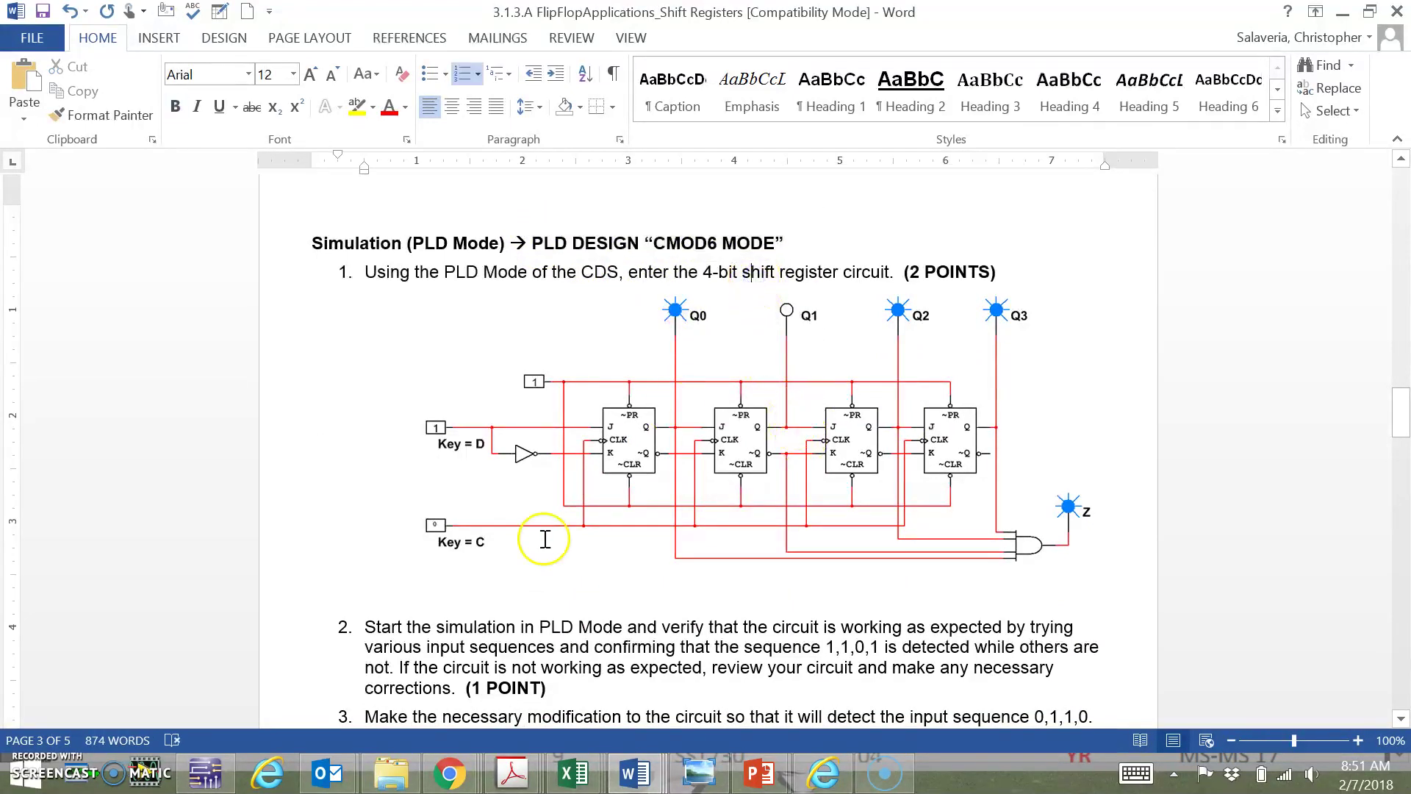
left_click(205, 772)
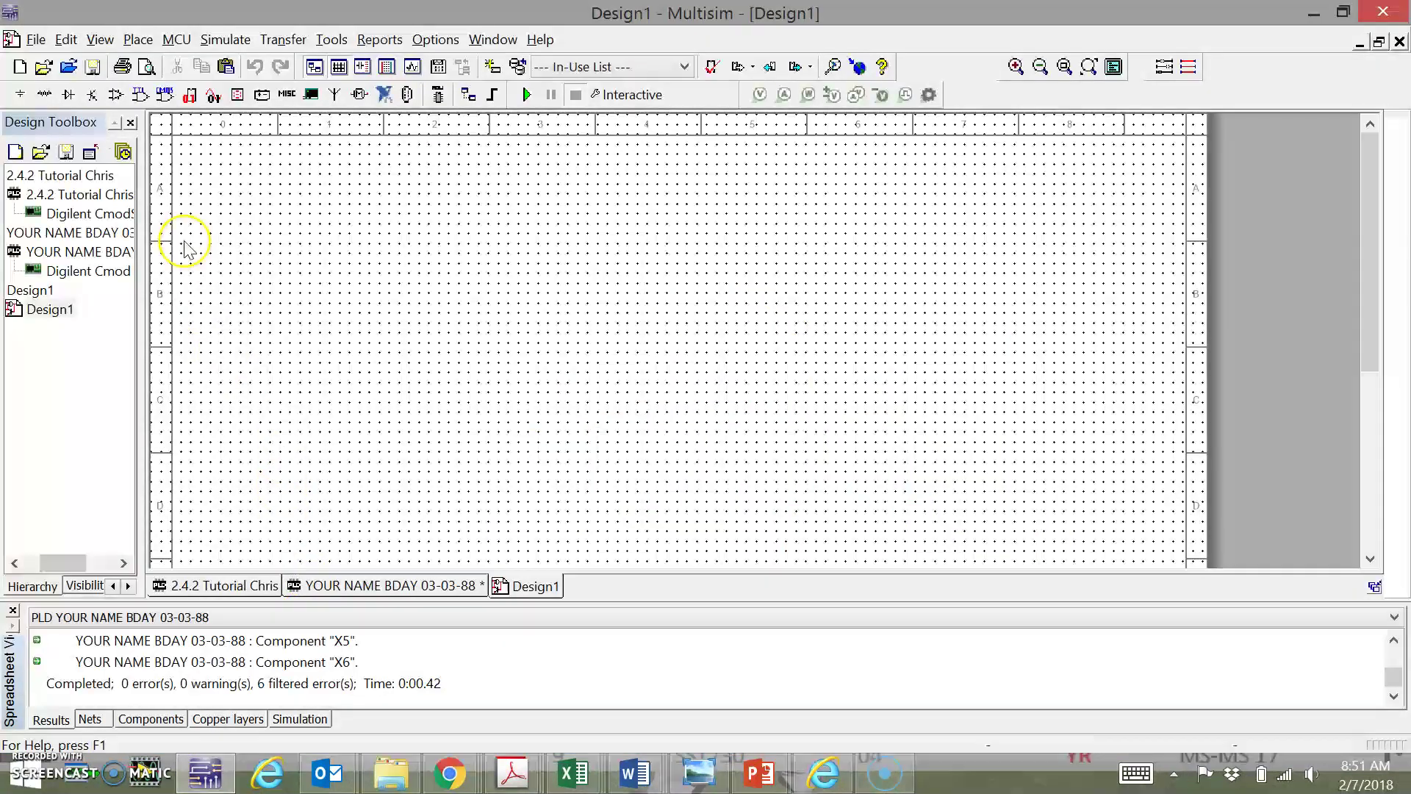
Start a new PLD design and begin naming it '[LAST NAME] 3.1.3 SHIFT REG'
left_click(18, 66)
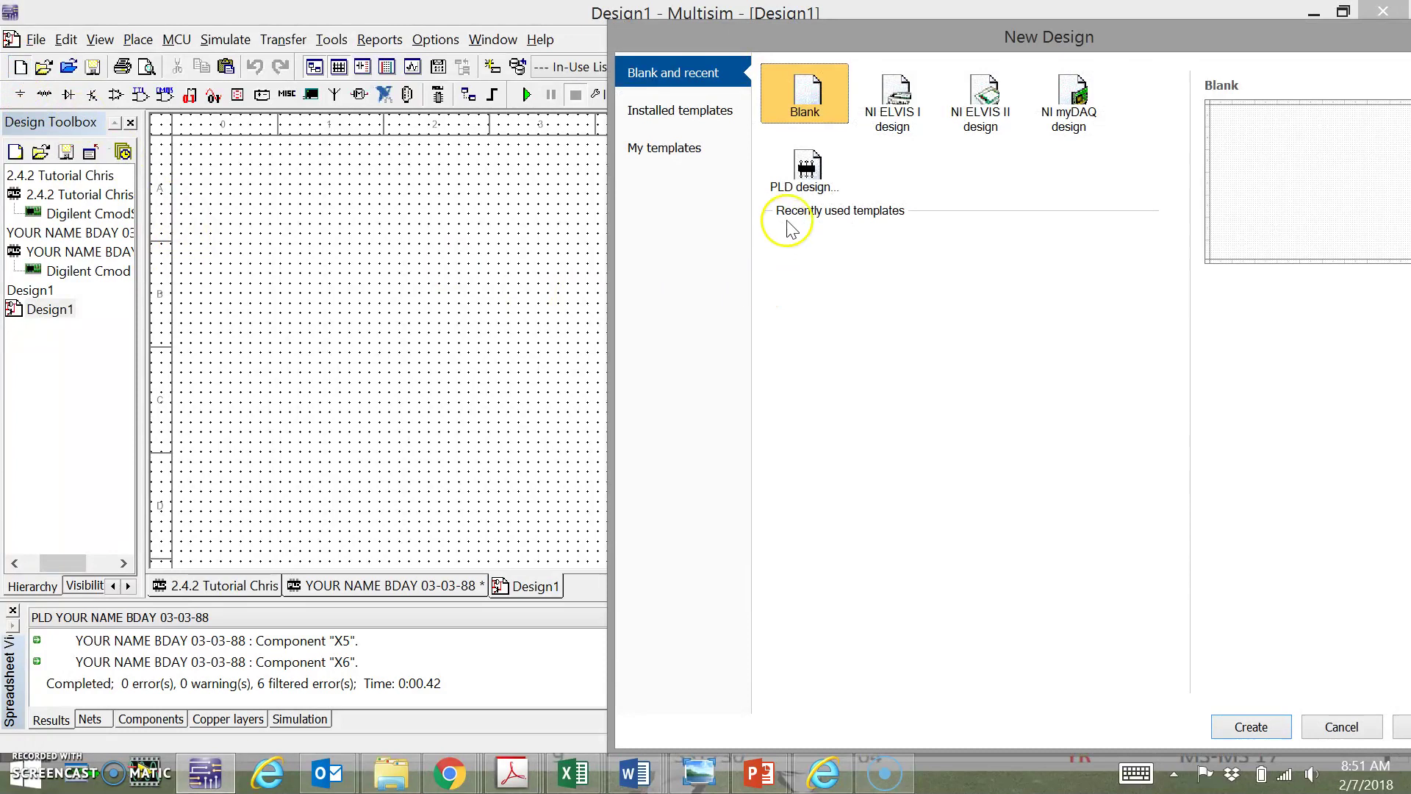
double_click(807, 183)
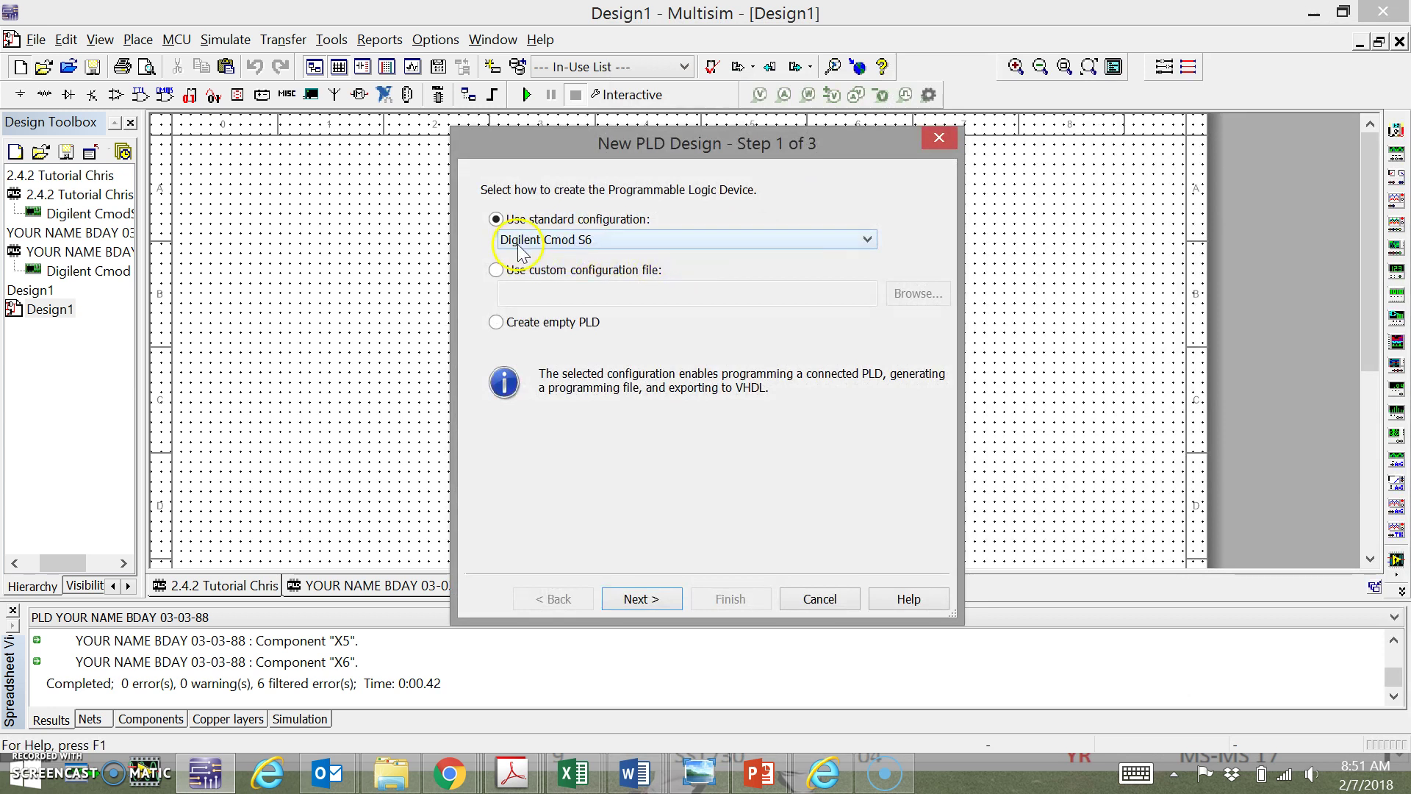
left_click(655, 597)
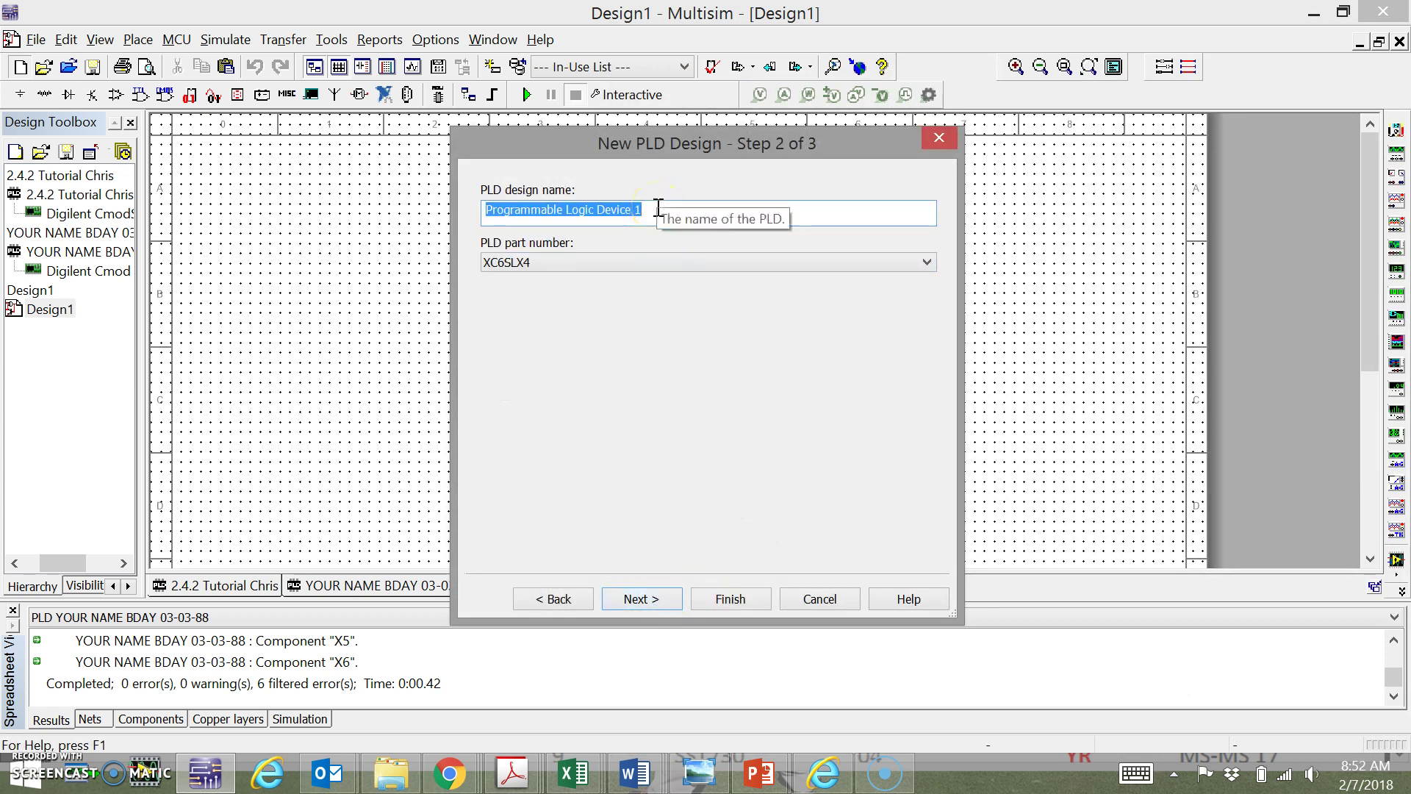
key("BackSpace")
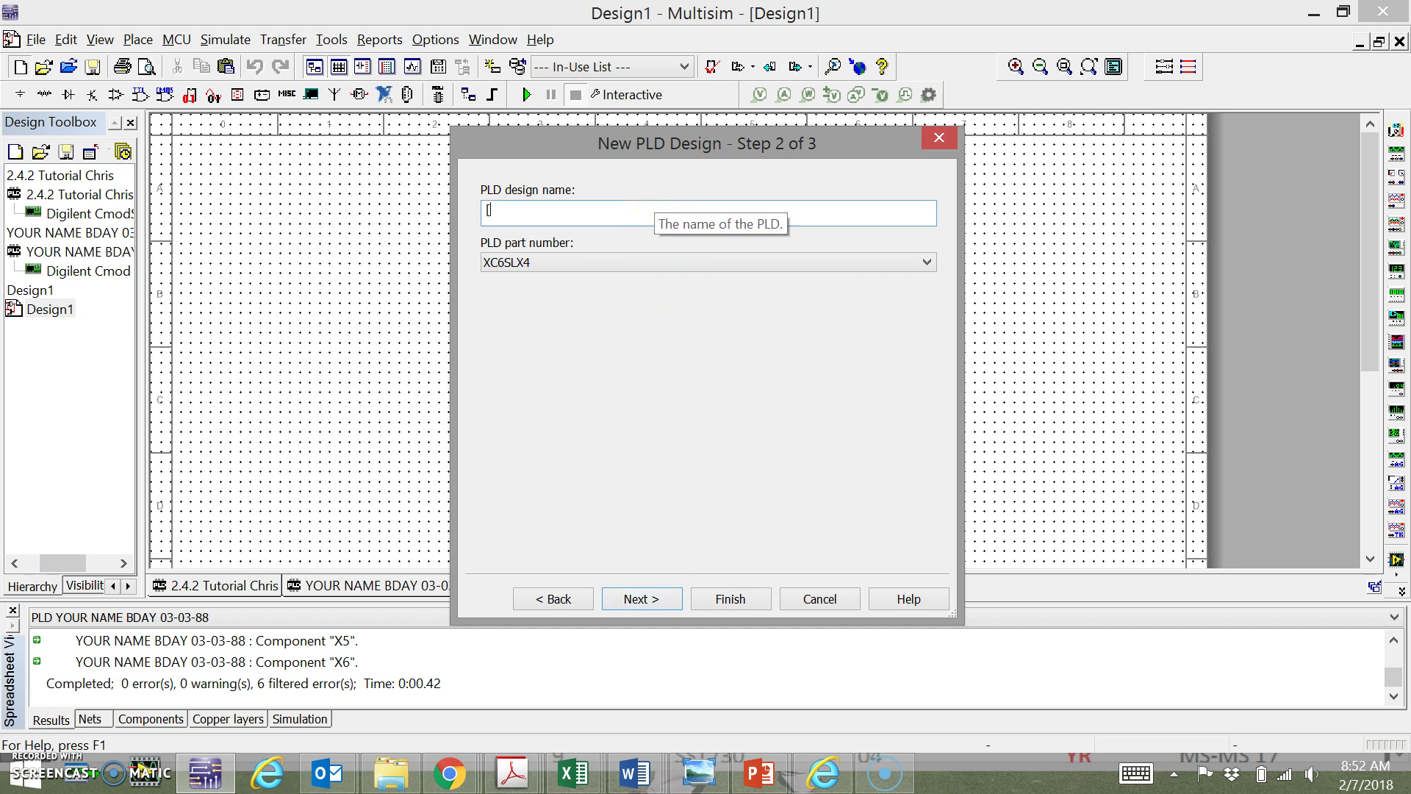
type("[LA")
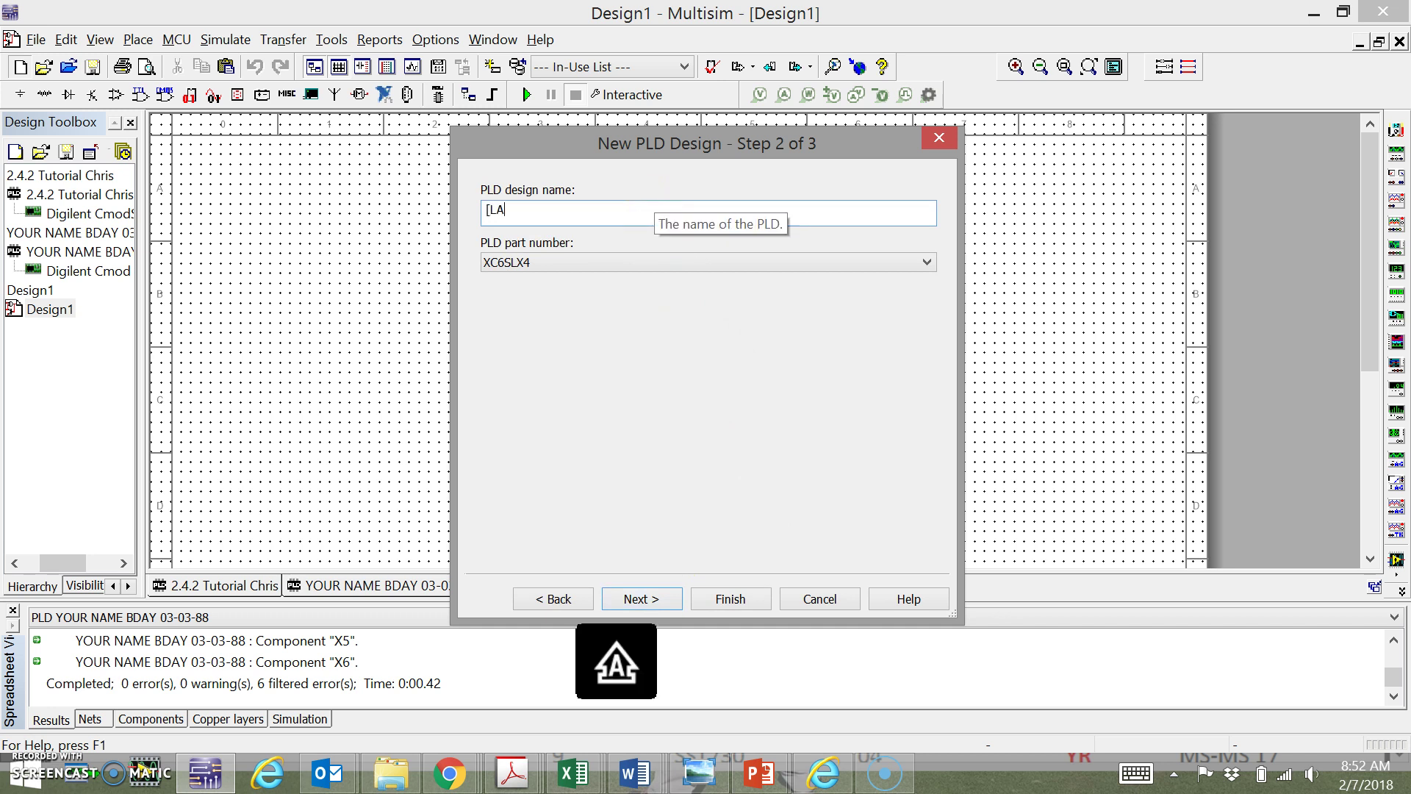
type("ST NAME] ")
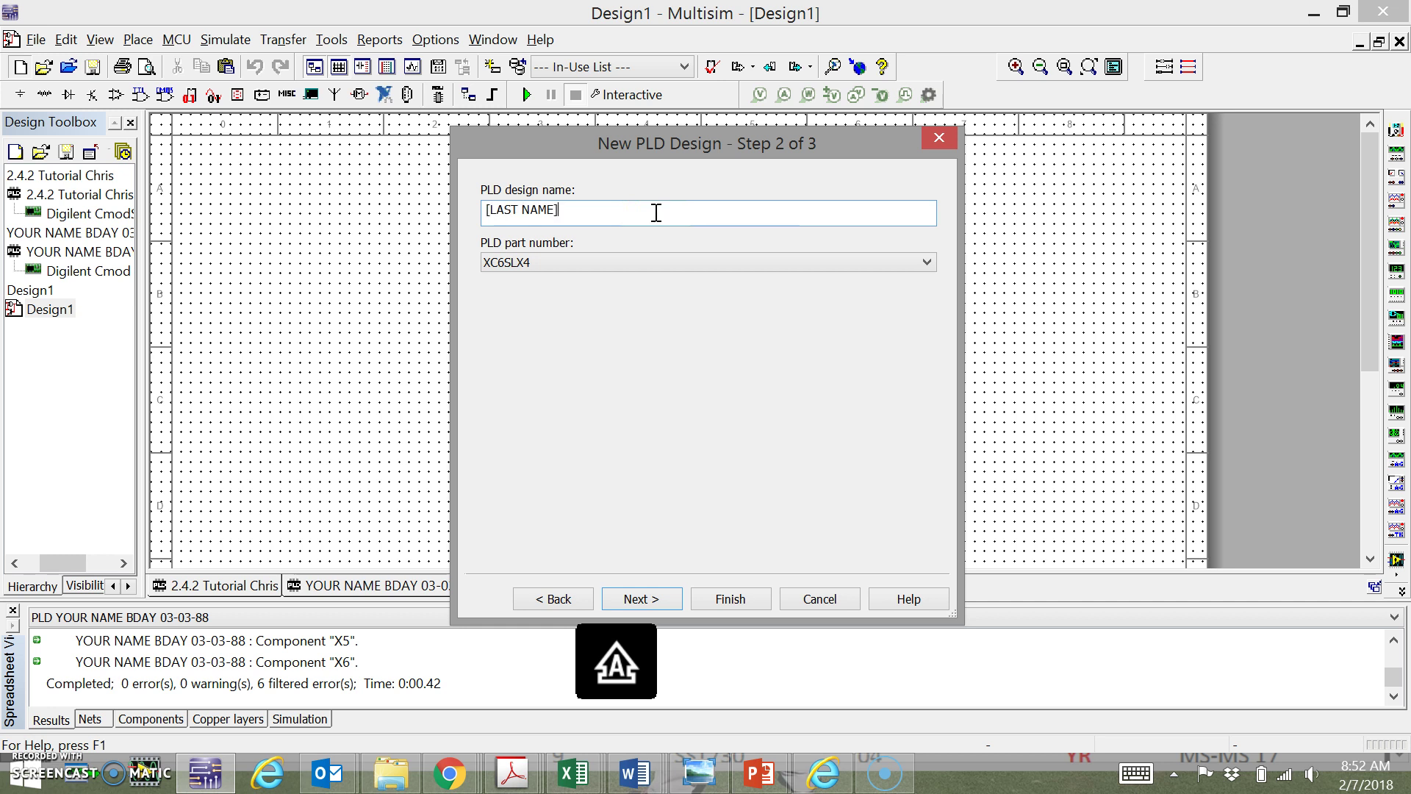
type("3.1.3 SHIFT REG")
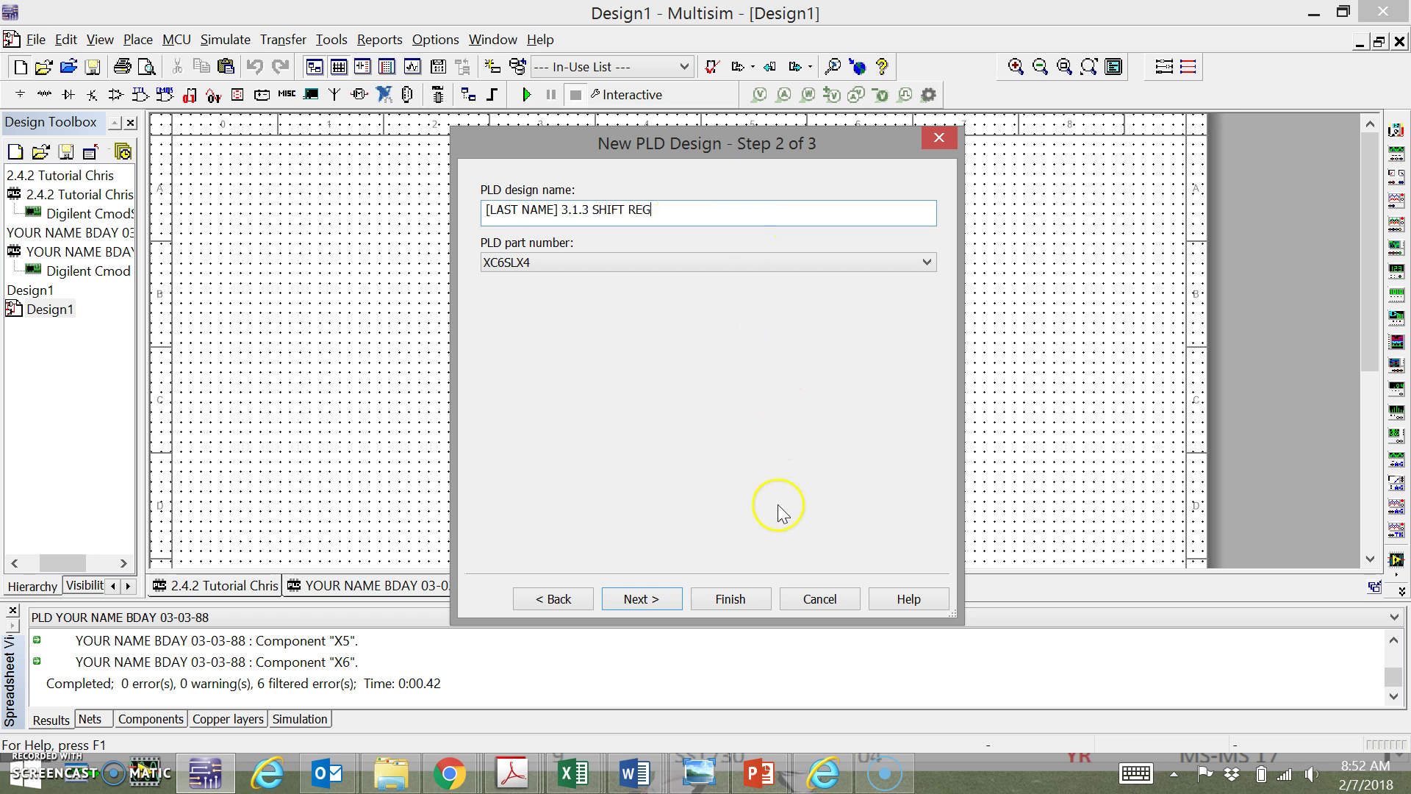
Uncheck all connectors, then select PIO45, CLK, PIO13, BTN0 and BTN1
left_click(651, 599)
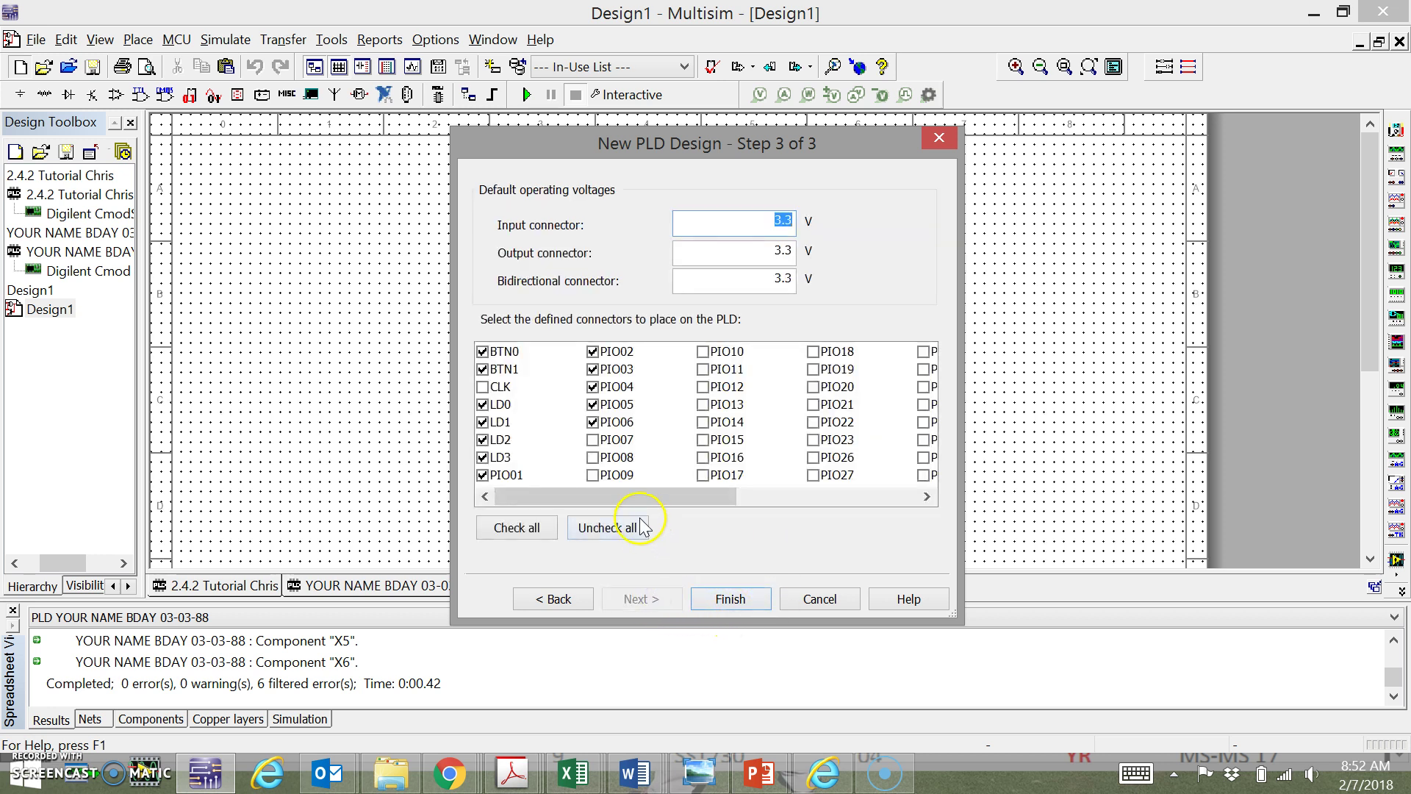
left_click(587, 529)
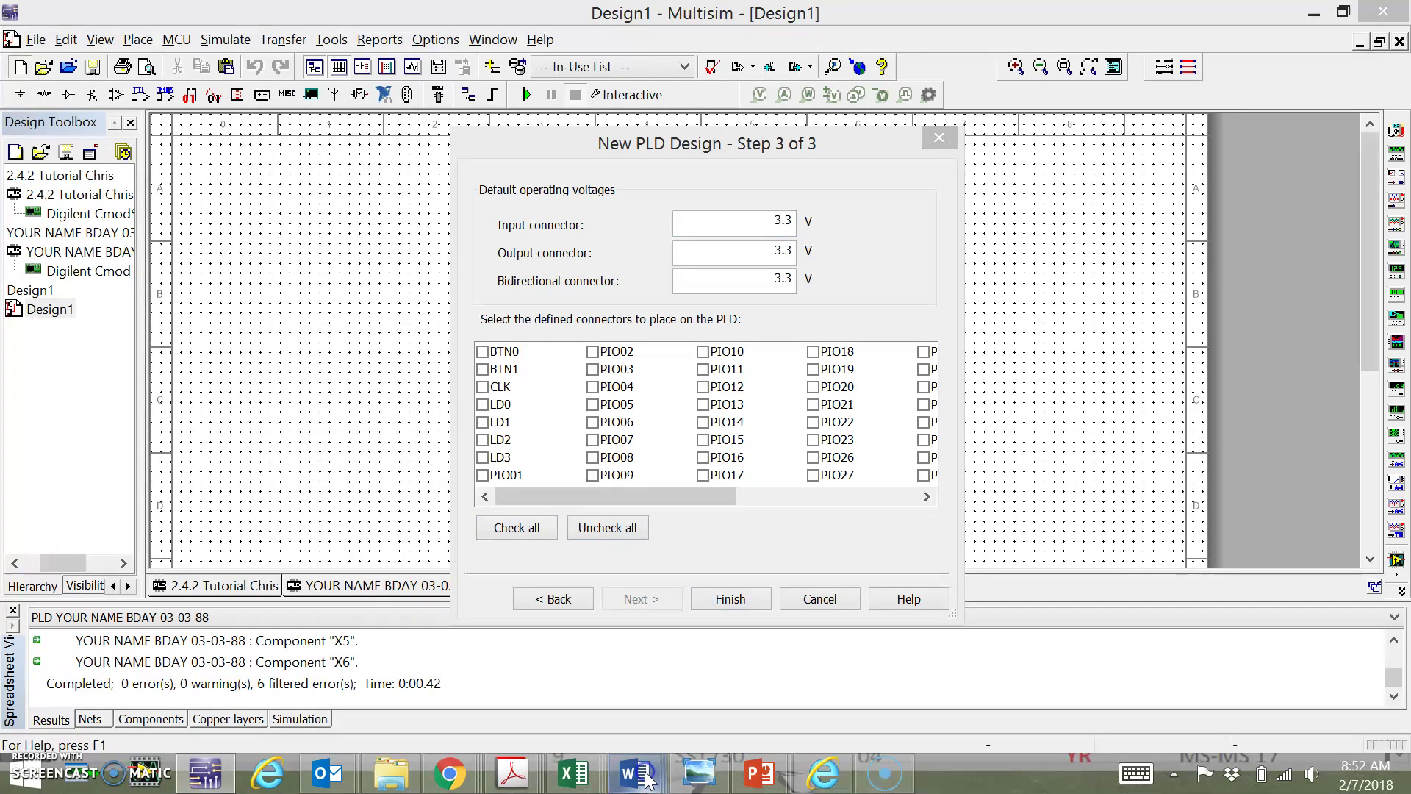
left_click(1401, 302)
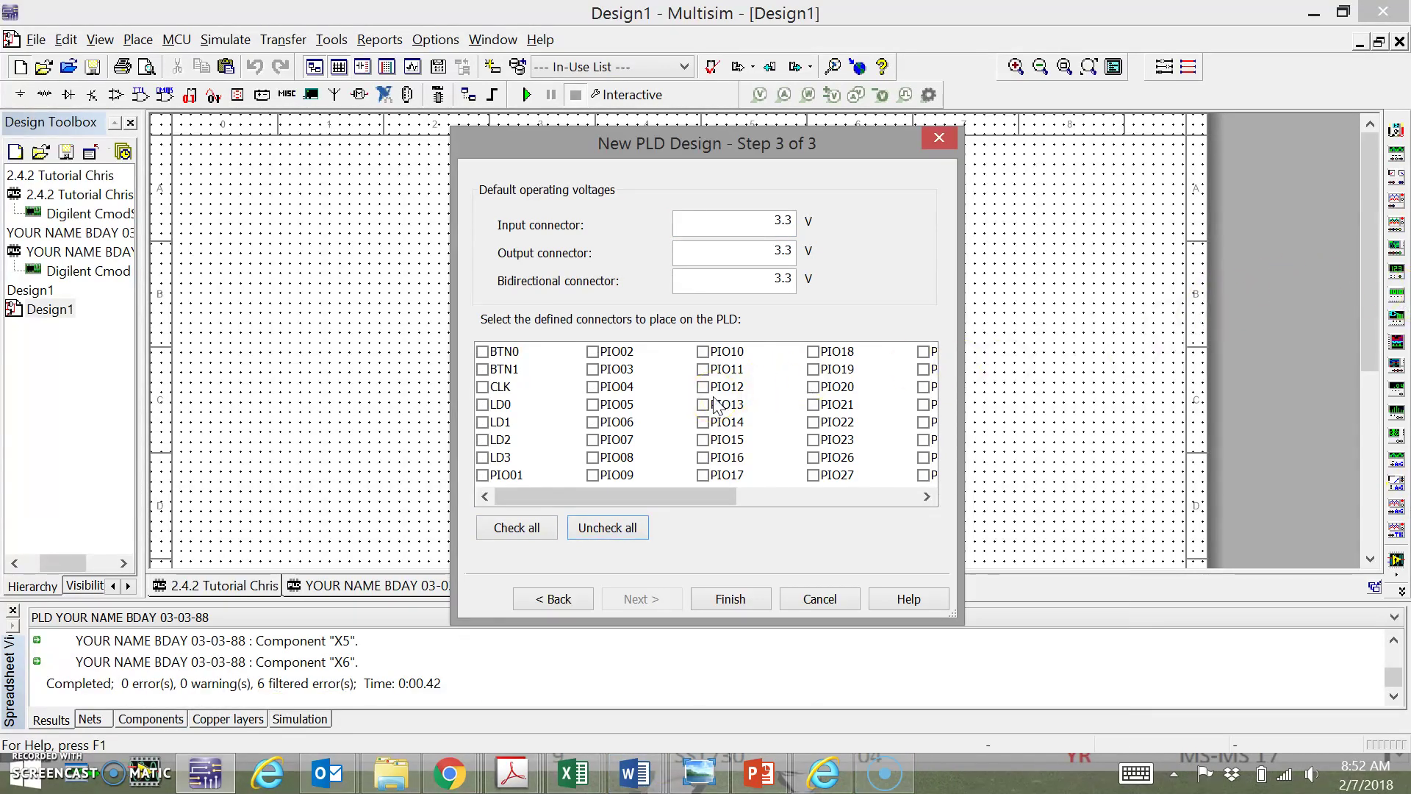
left_click(638, 369)
left_click_drag(644, 496, 518, 506)
left_click(813, 369)
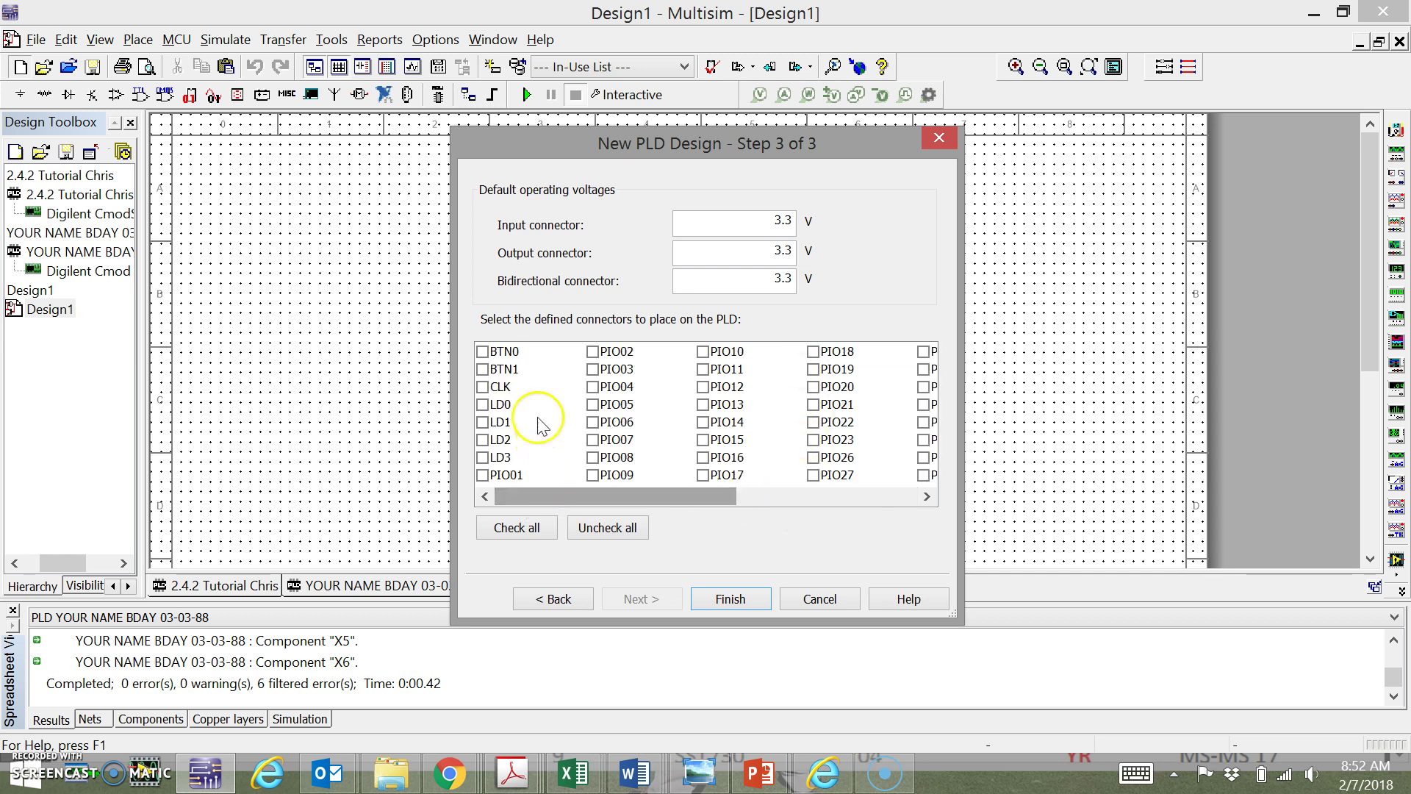
left_click(484, 387)
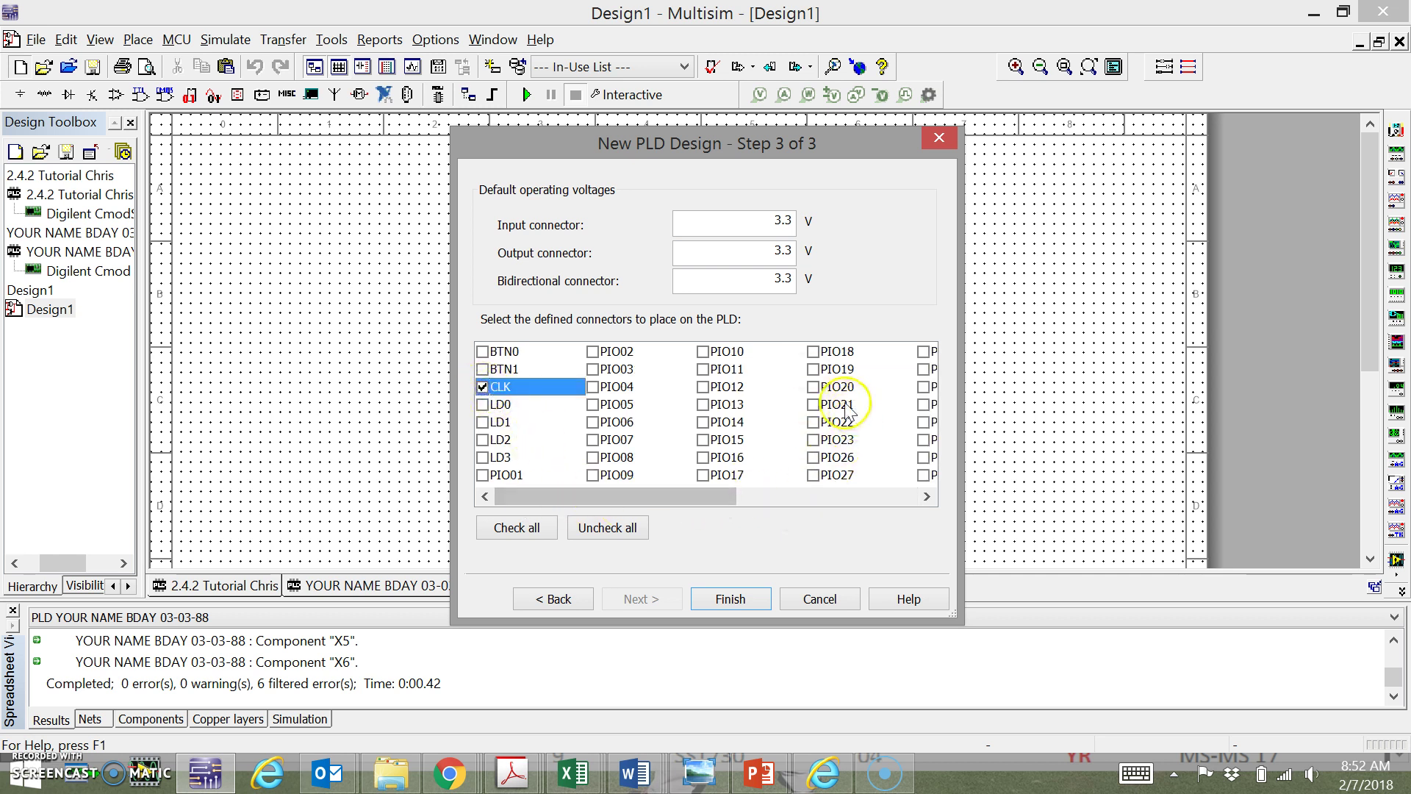
left_click(702, 405)
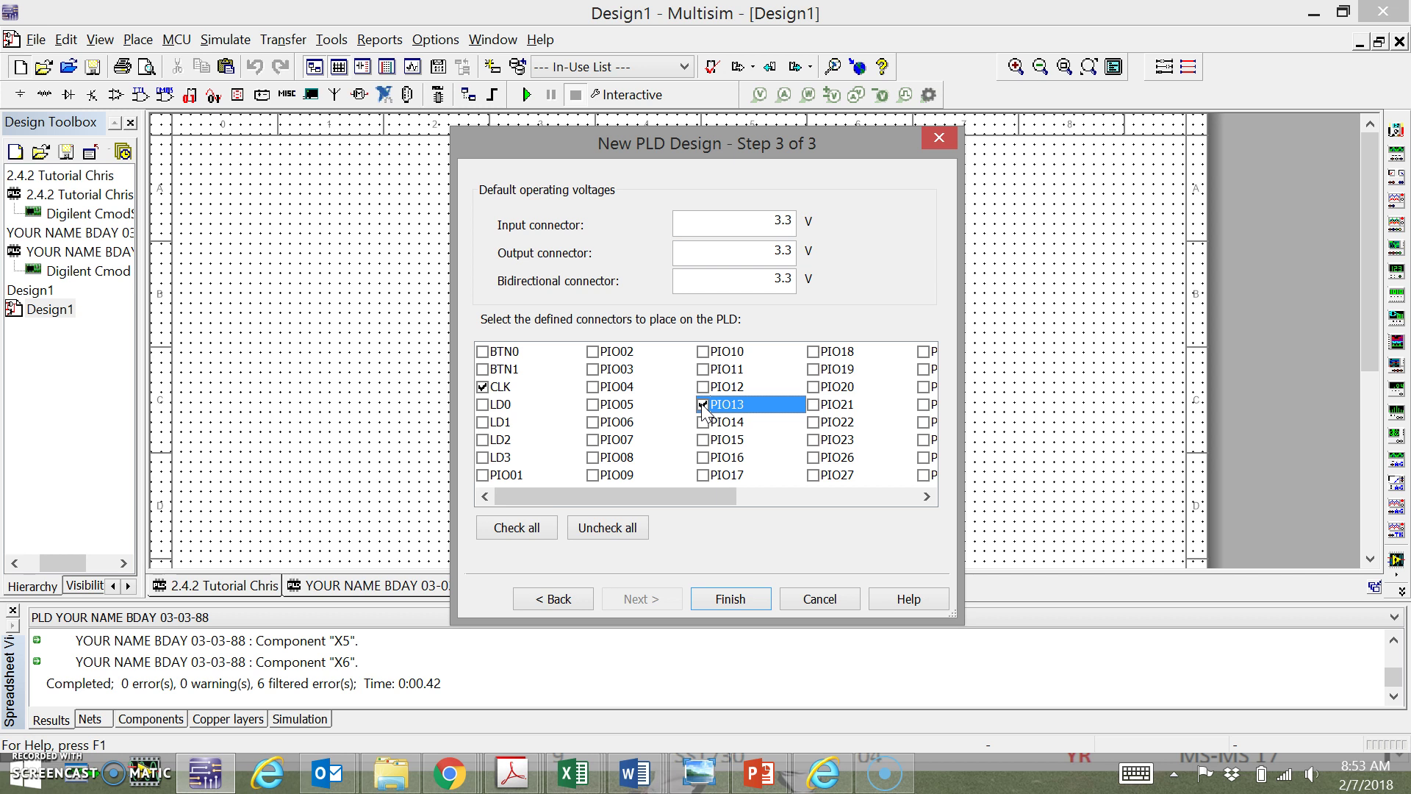
left_click(483, 352)
left_click(483, 370)
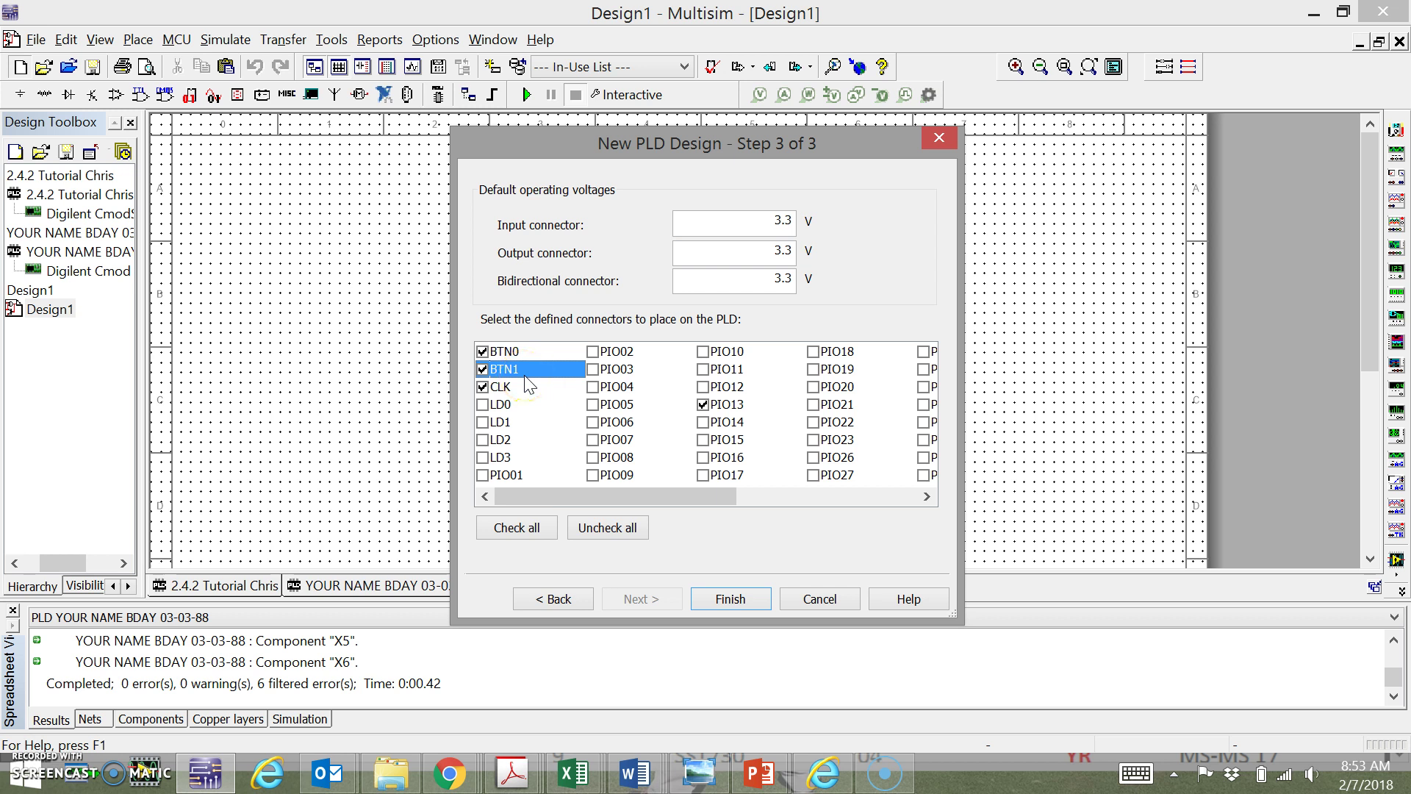
Add connectors LD0–LD3 and PIO41, then finish creating the PLD design
left_click(483, 405)
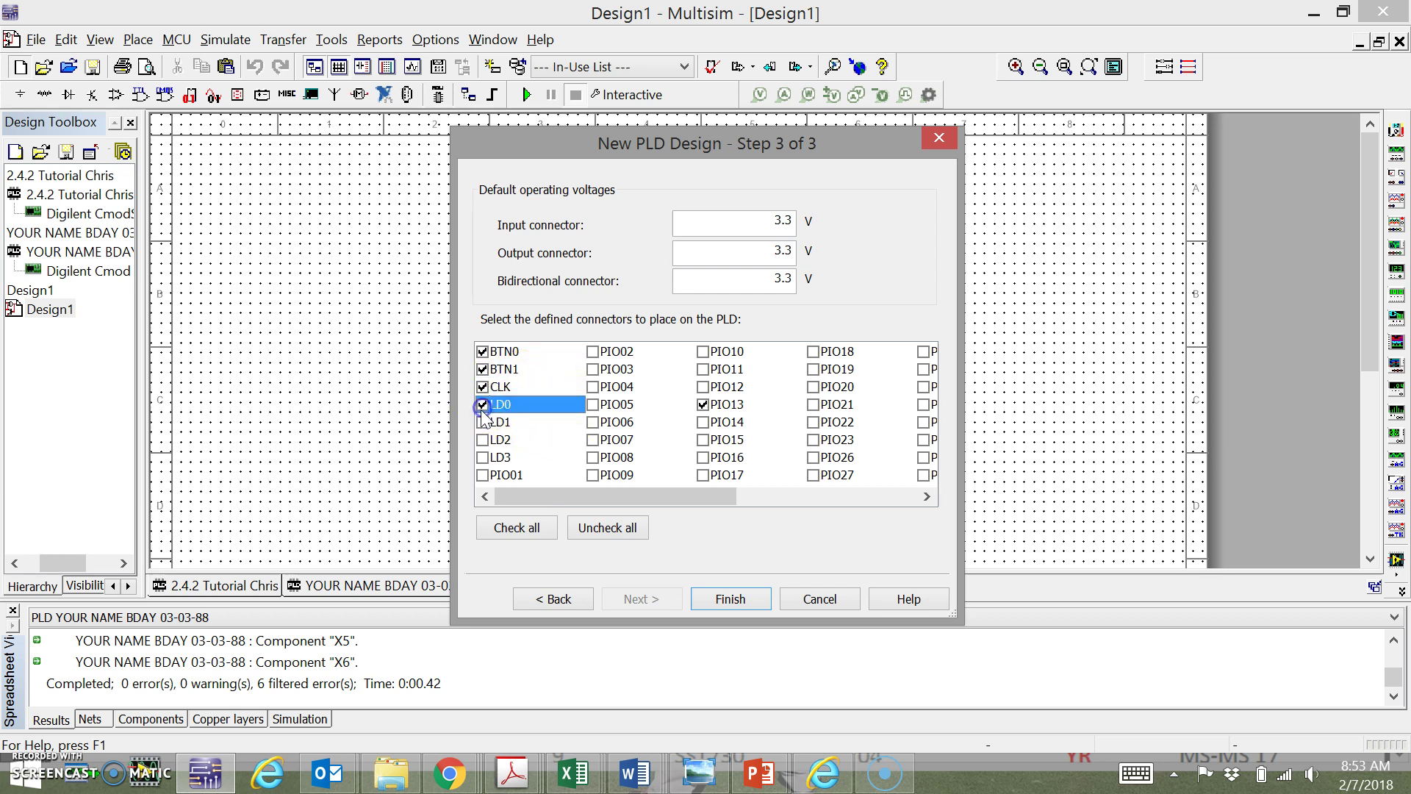
left_click(483, 423)
left_click(483, 441)
left_click(483, 458)
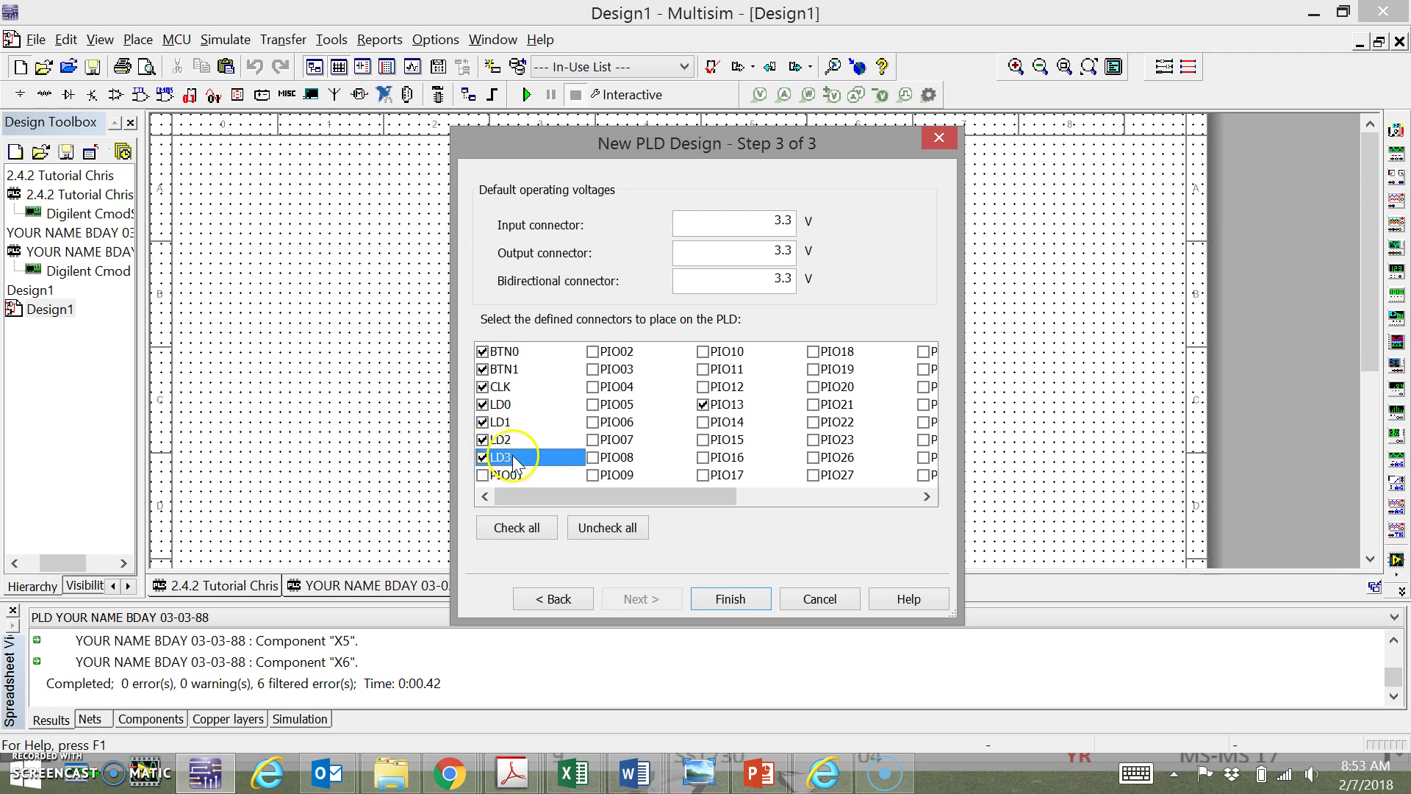
left_click_drag(549, 498, 698, 503)
left_click(812, 440)
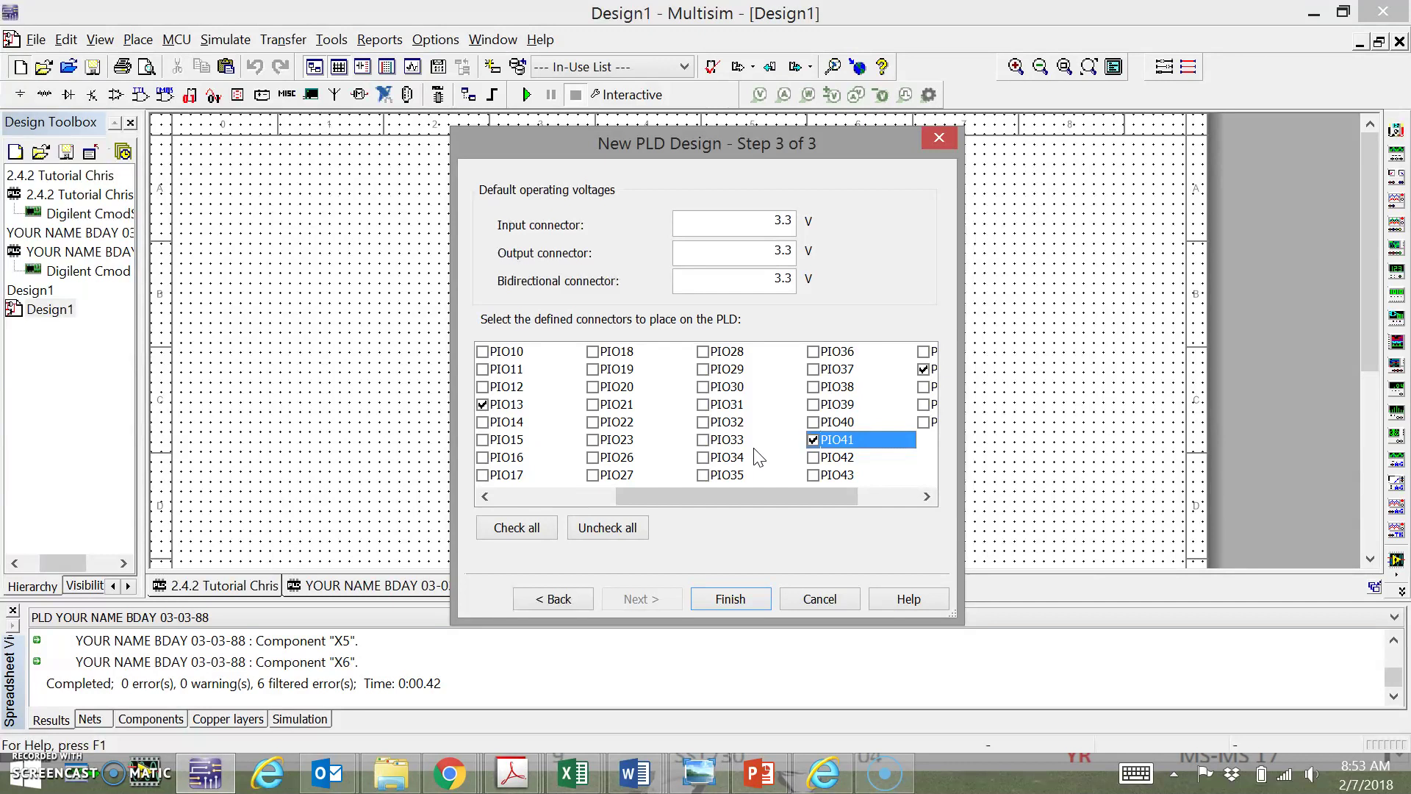
left_click(734, 598)
left_click(494, 388)
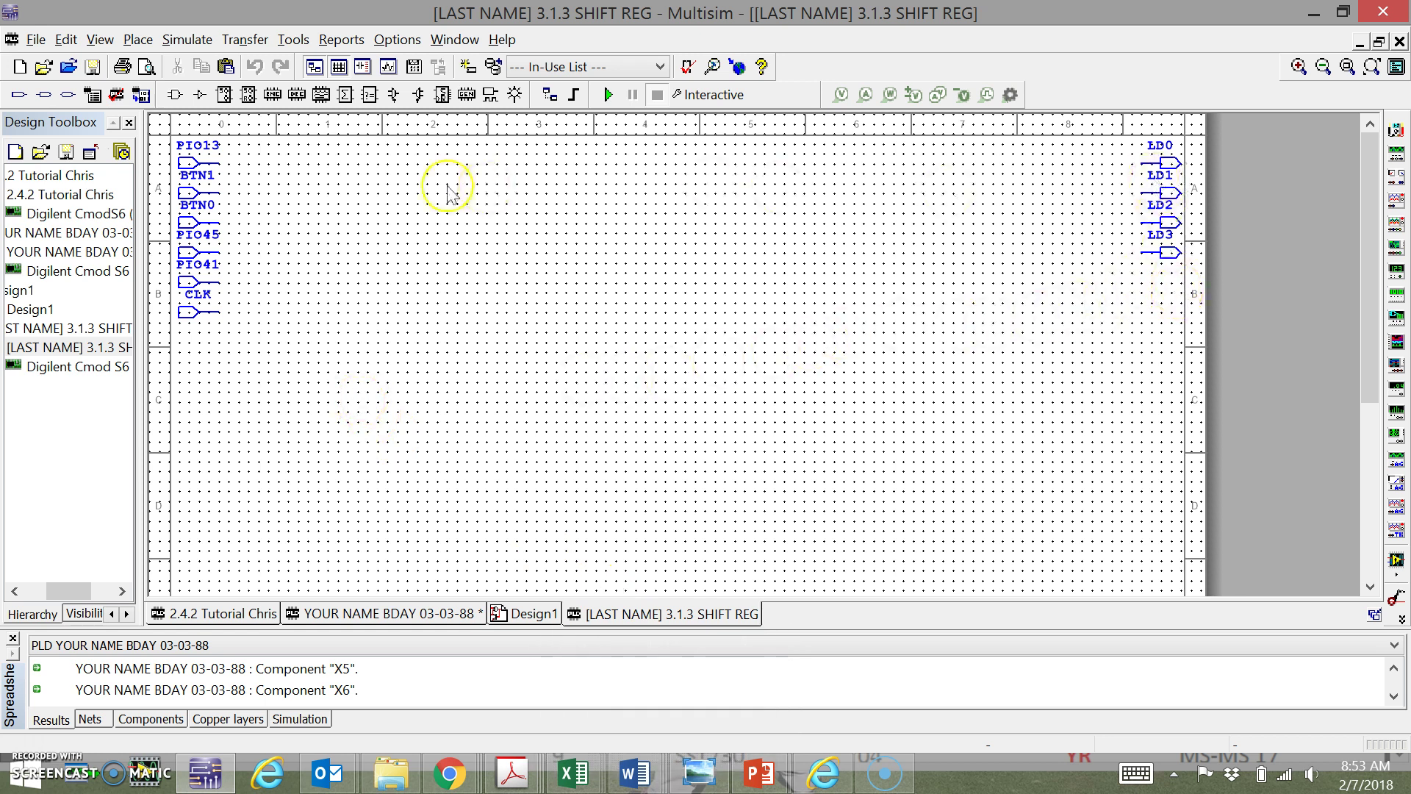
Drag BTN1, PIO13, BTN0 and PIO45 into a row along the top of the schematic
mouse_move(190, 165)
left_mouse_down()
mouse_move(270, 165)
mouse_move(190, 170)
mouse_move(235, 195)
mouse_move(199, 220)
mouse_move(191, 170)
left_mouse_up()
left_click_drag(193, 222, 343, 159)
left_click(230, 254)
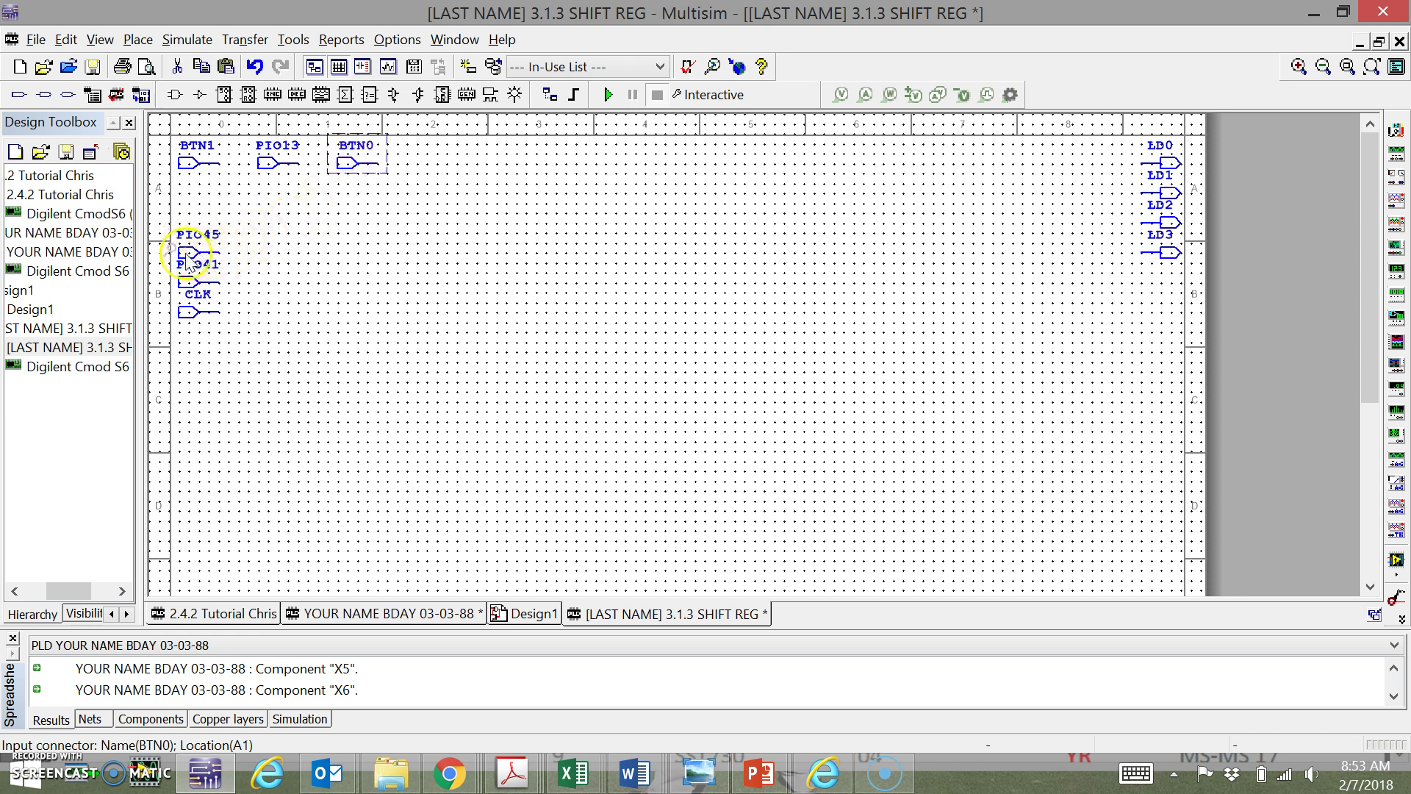
left_click_drag(188, 256, 410, 163)
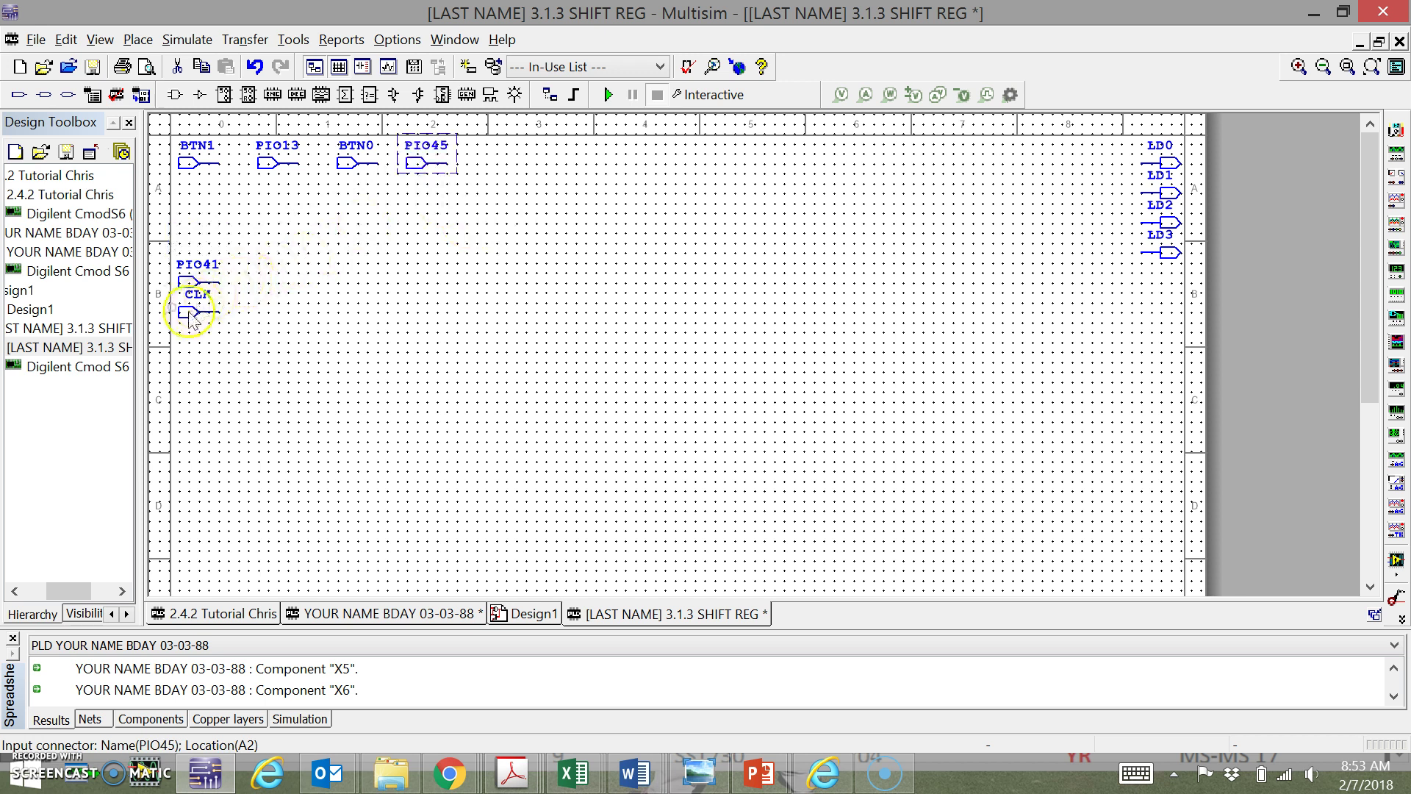
left_click_drag(193, 309, 1147, 311)
key("ctrl+z")
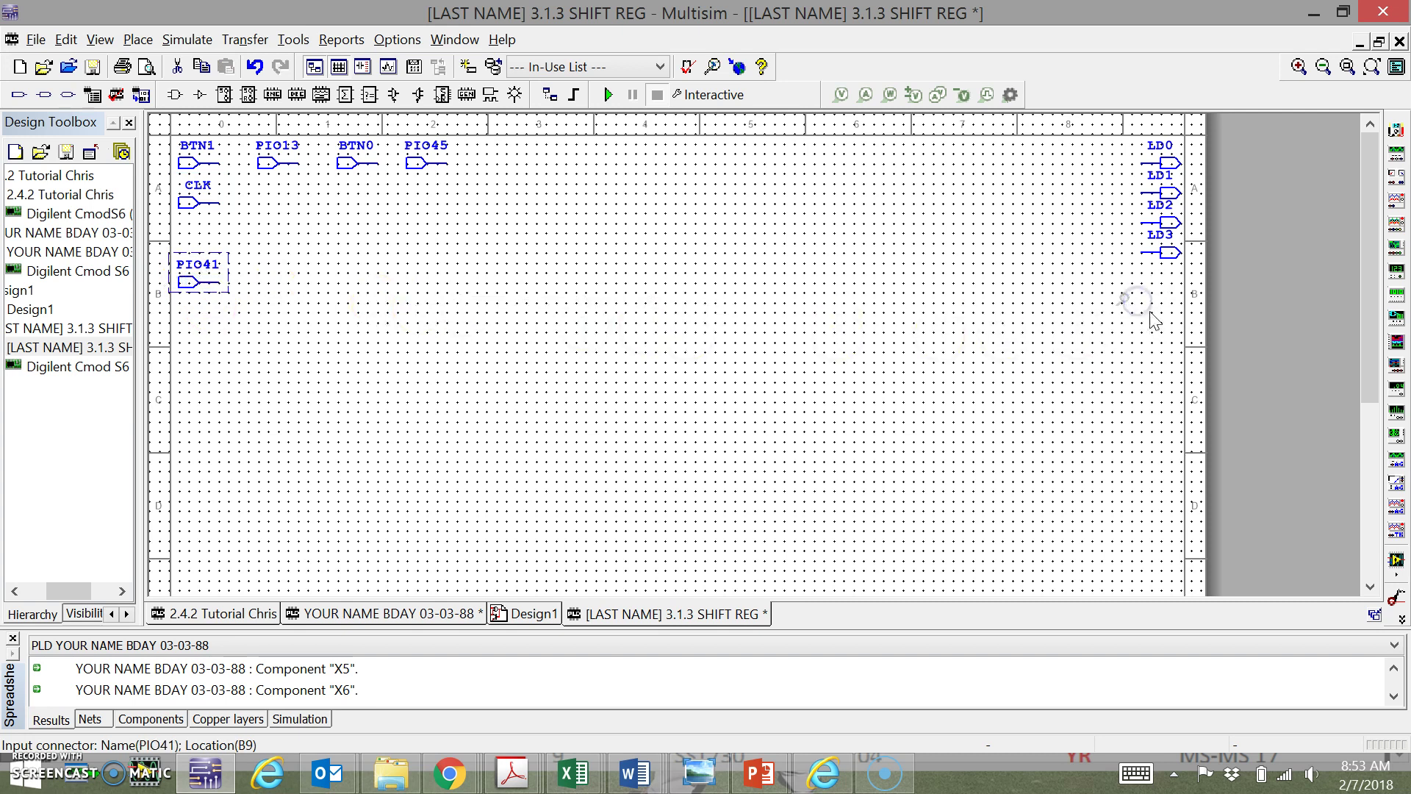
Change the PIO41 connector's Mode to Output and confirm the change
right_click(1150, 313)
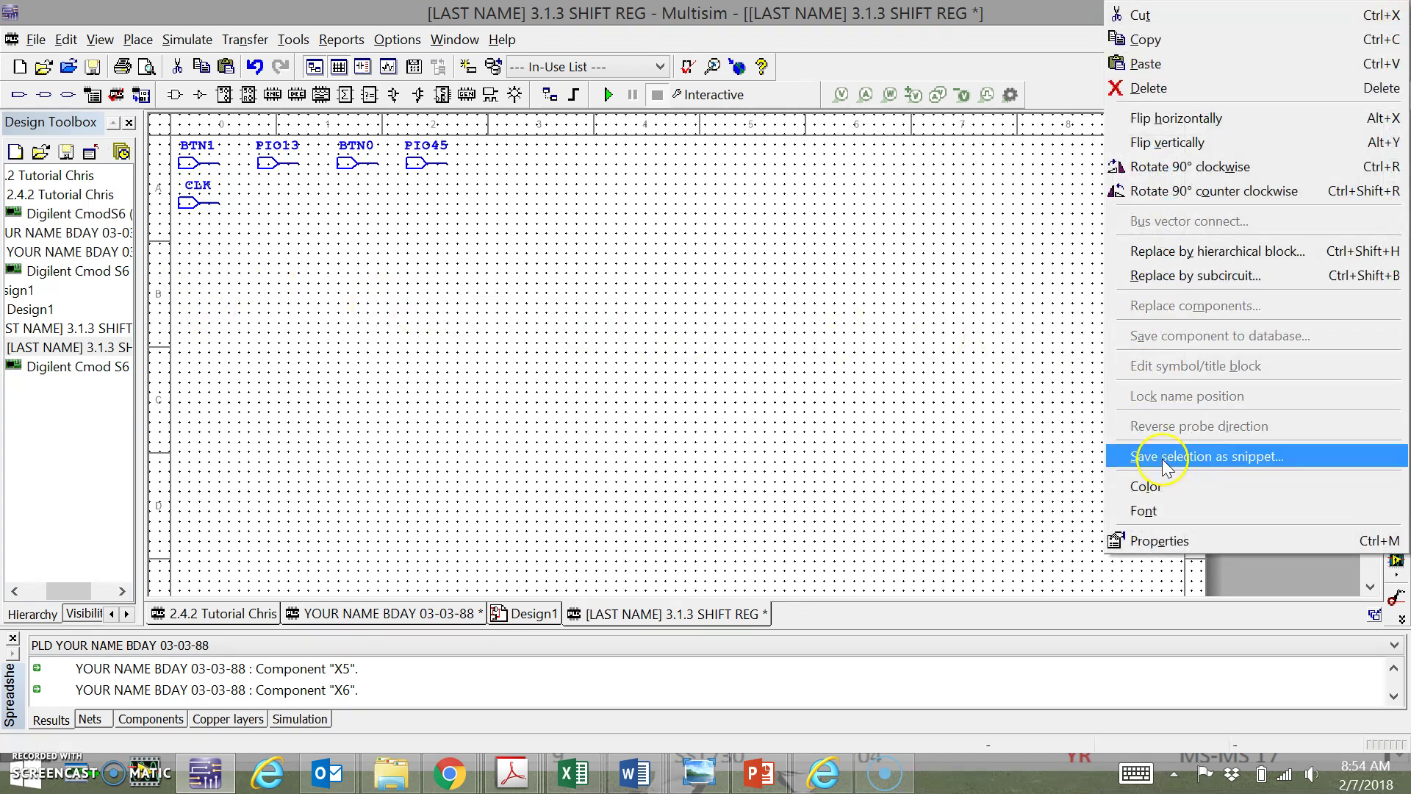
left_click(1158, 538)
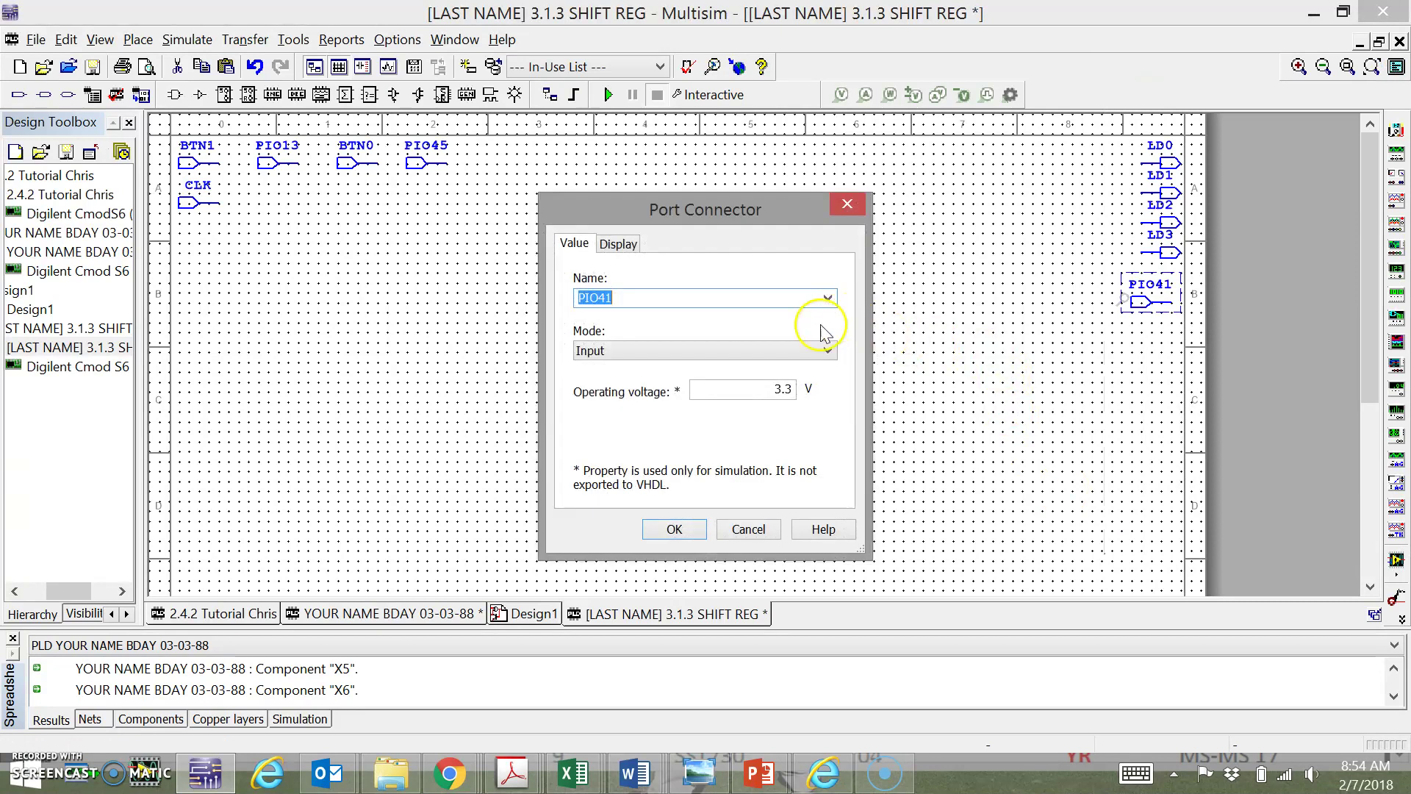
left_click(712, 351)
left_click(711, 381)
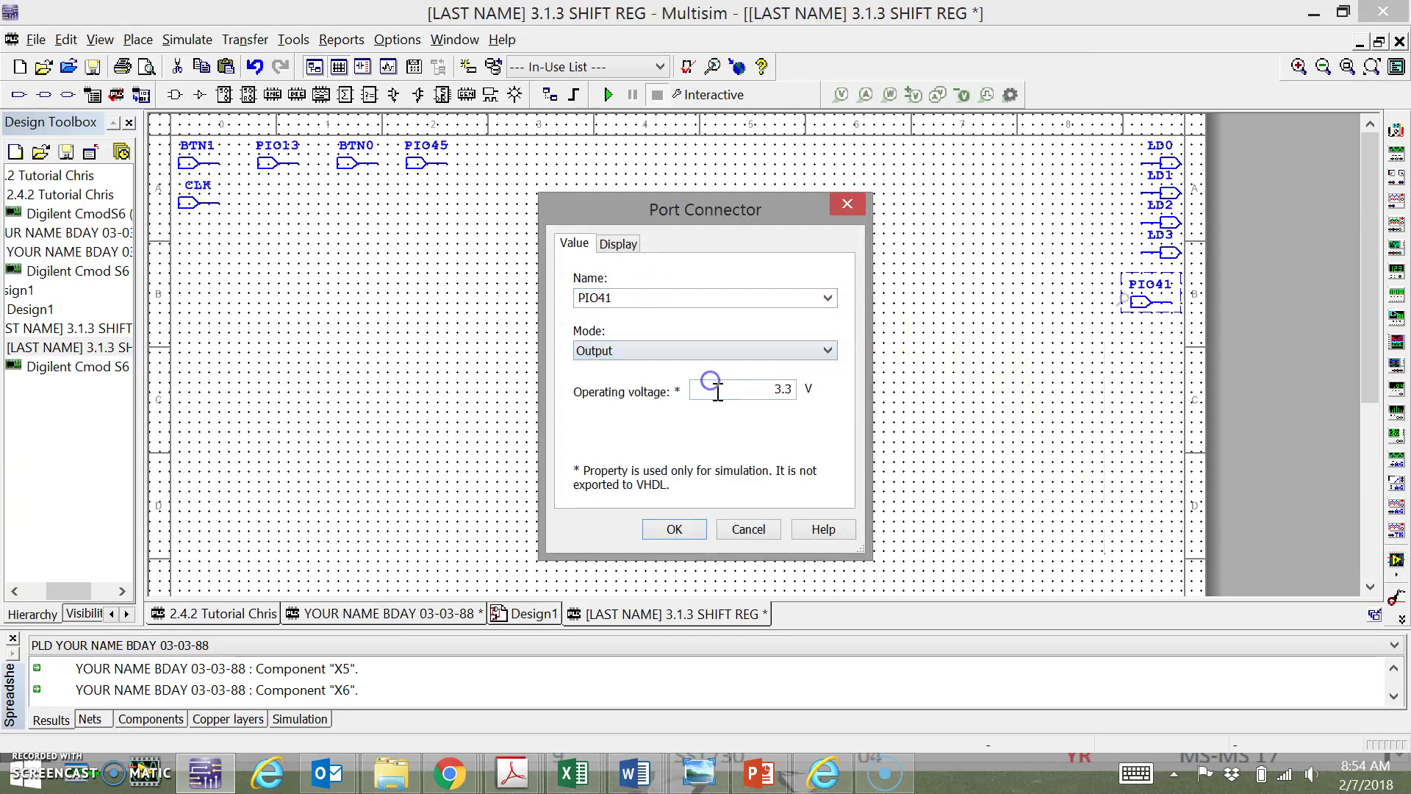
left_click(675, 530)
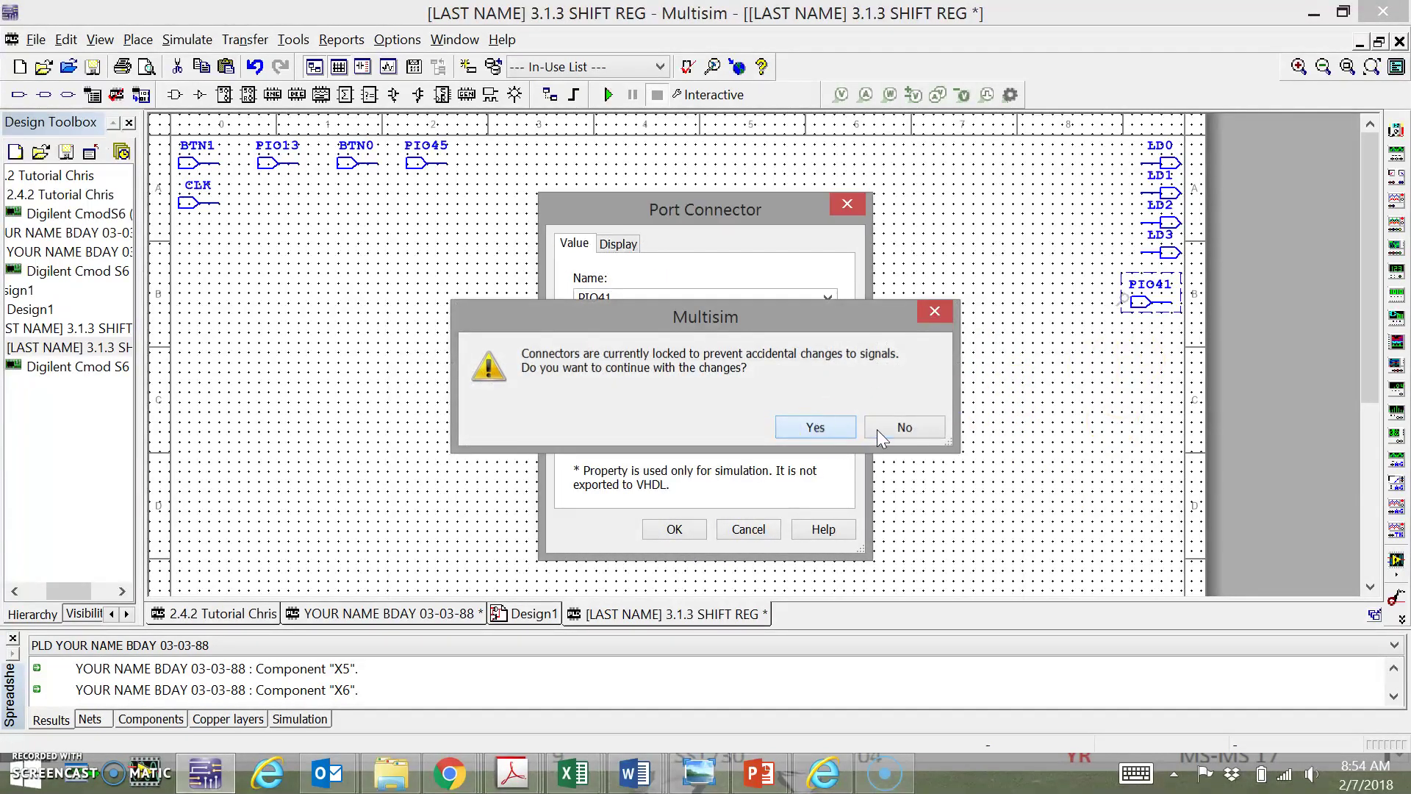
left_click(817, 426)
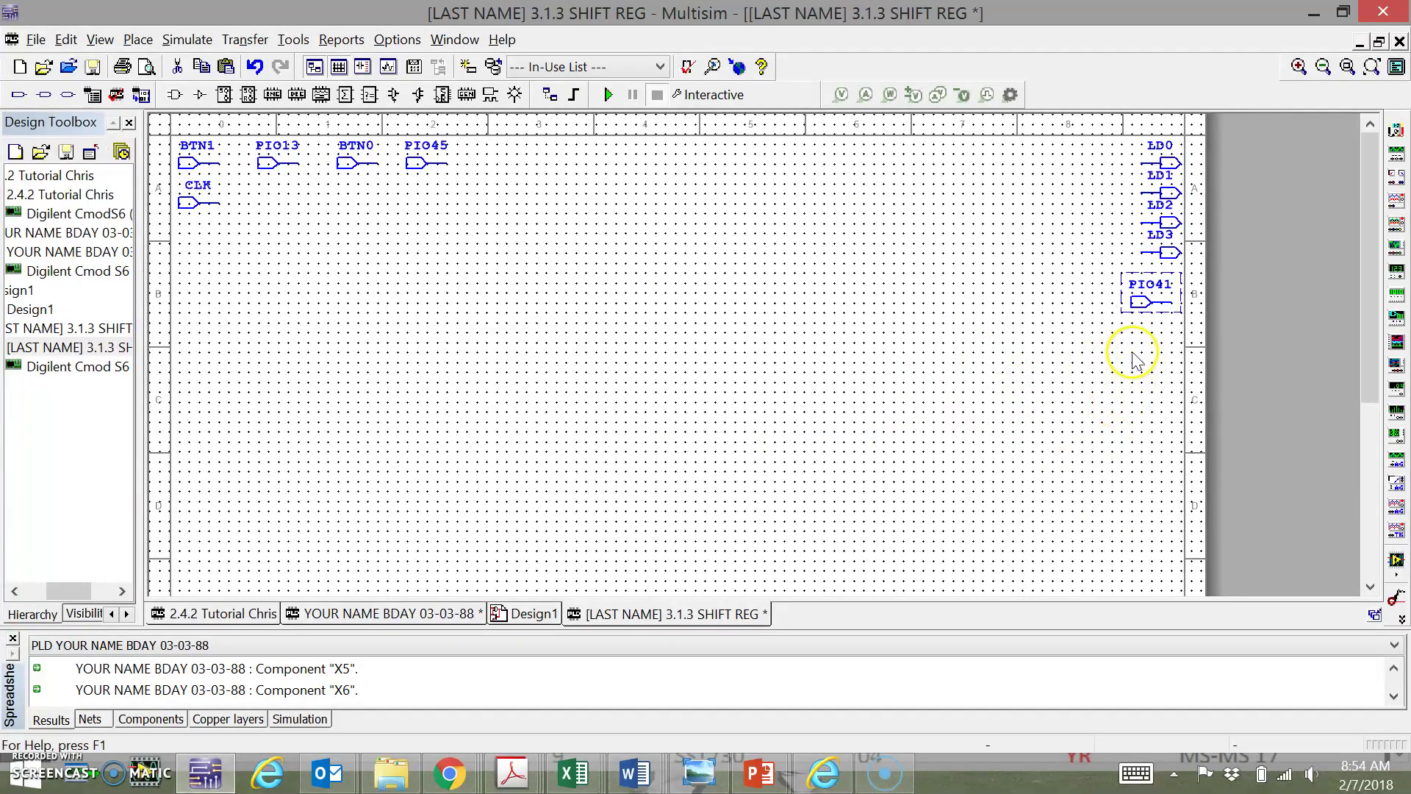
Flip PIO41 horizontally so it faces the same way as the LD outputs
right_click(1146, 305)
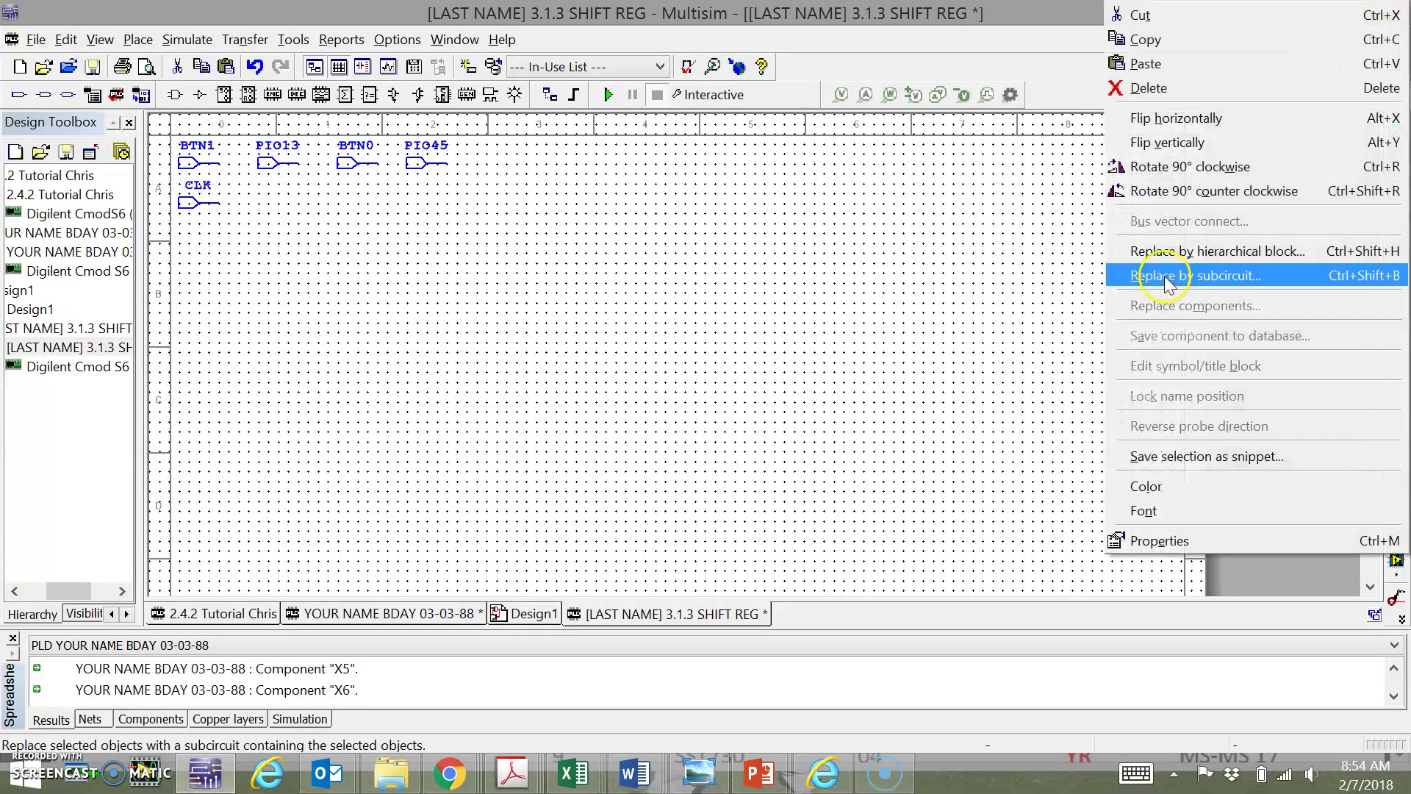
left_click(1173, 121)
left_click(983, 343)
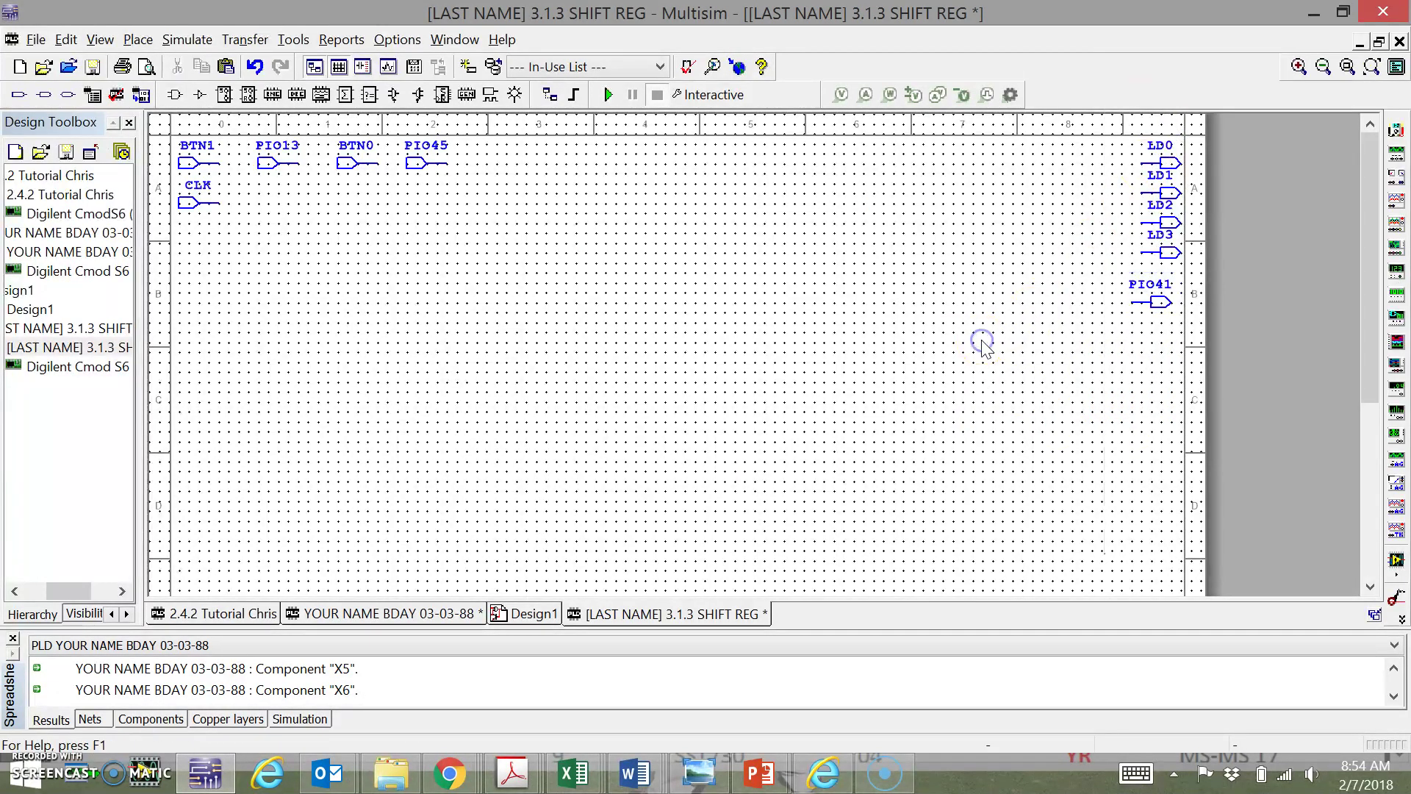
Choose the FF_JK_NSCLR_CO JK flip-flop part from the component browser
left_click(246, 95)
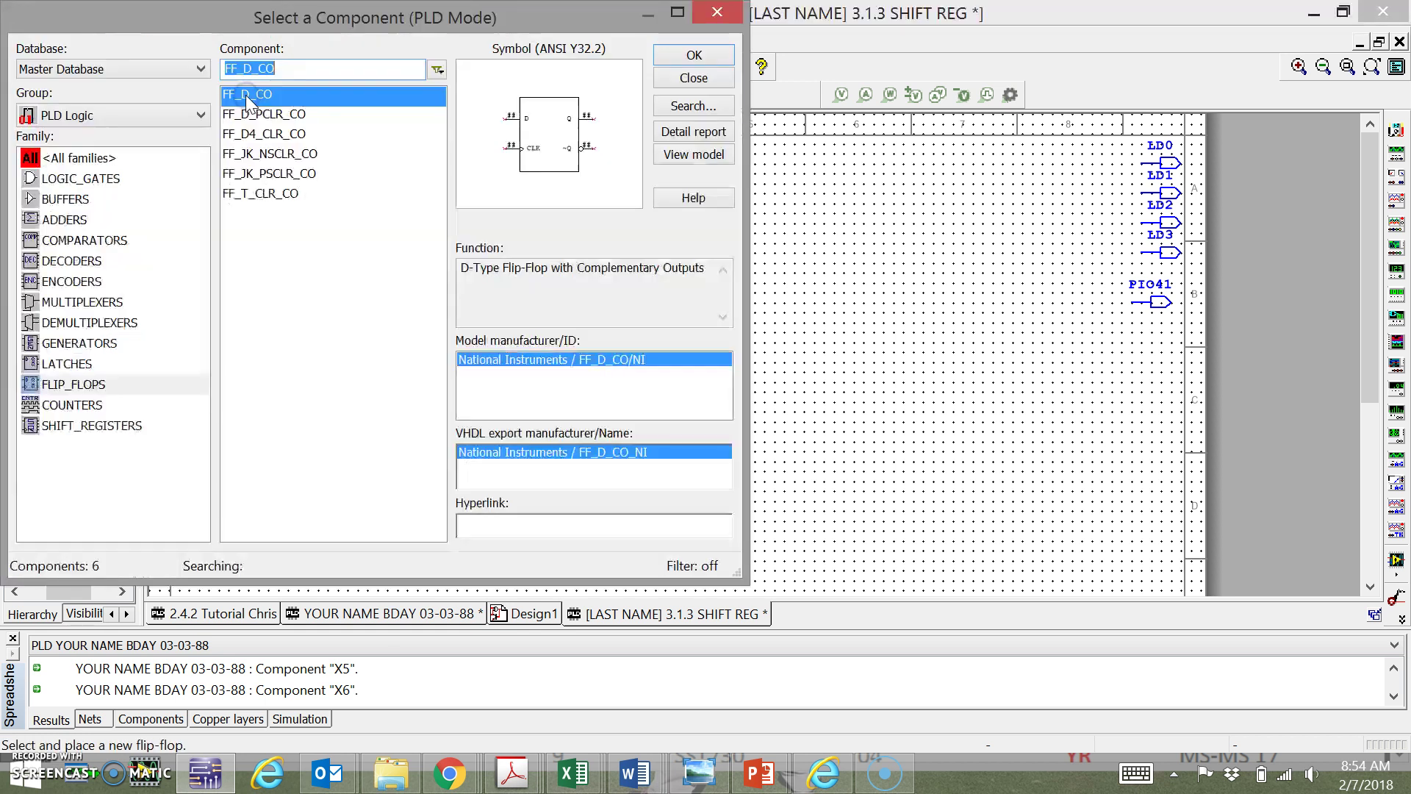
left_click(252, 160)
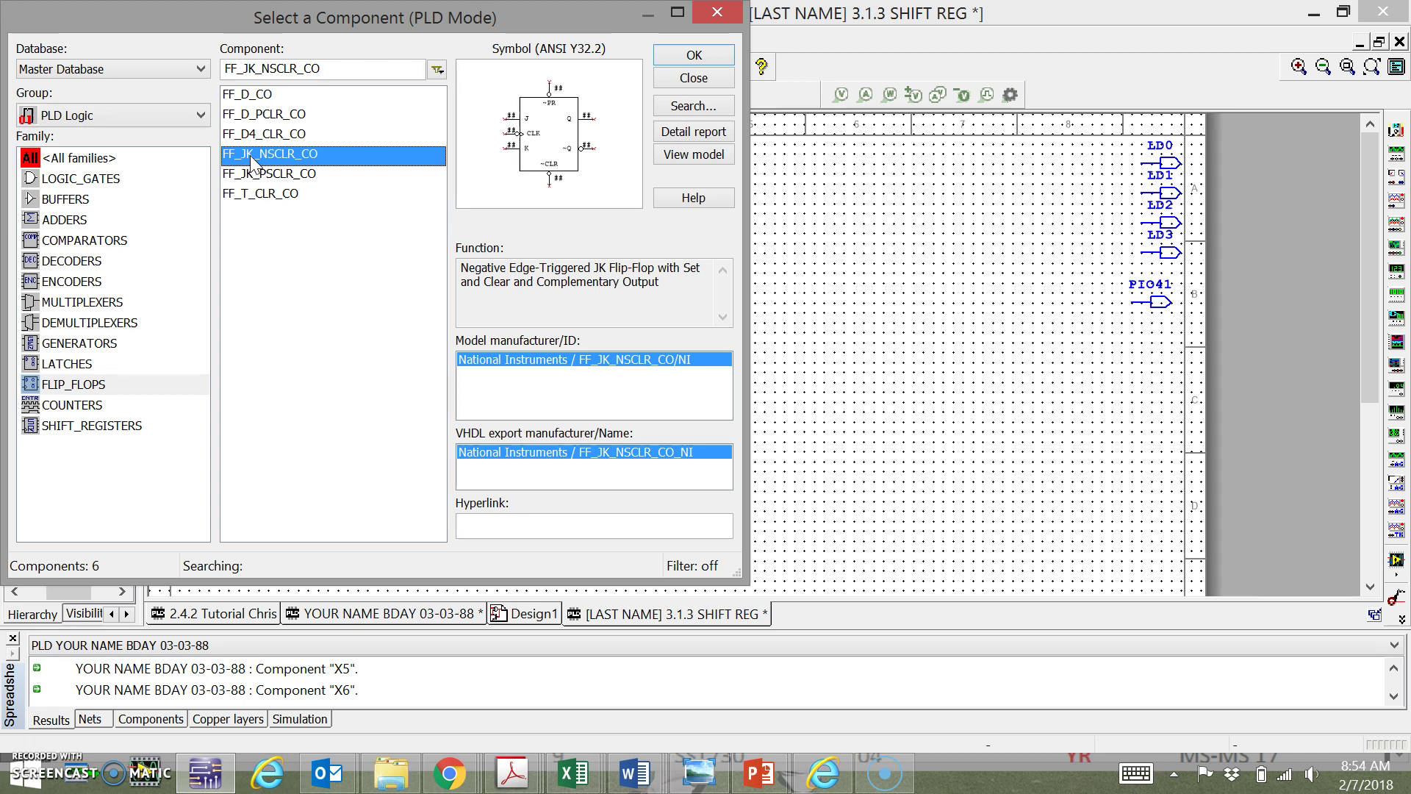
left_click(264, 157)
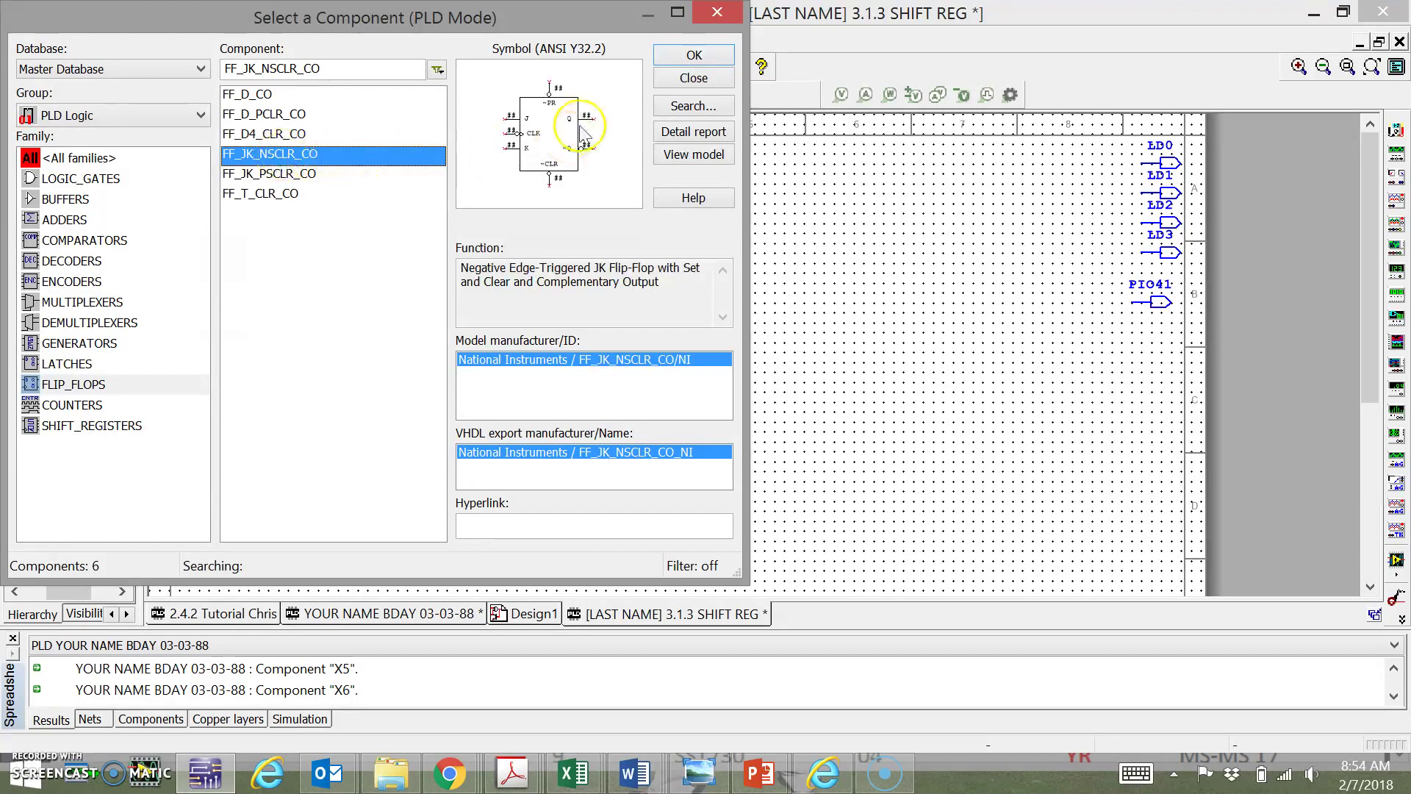
left_click(692, 78)
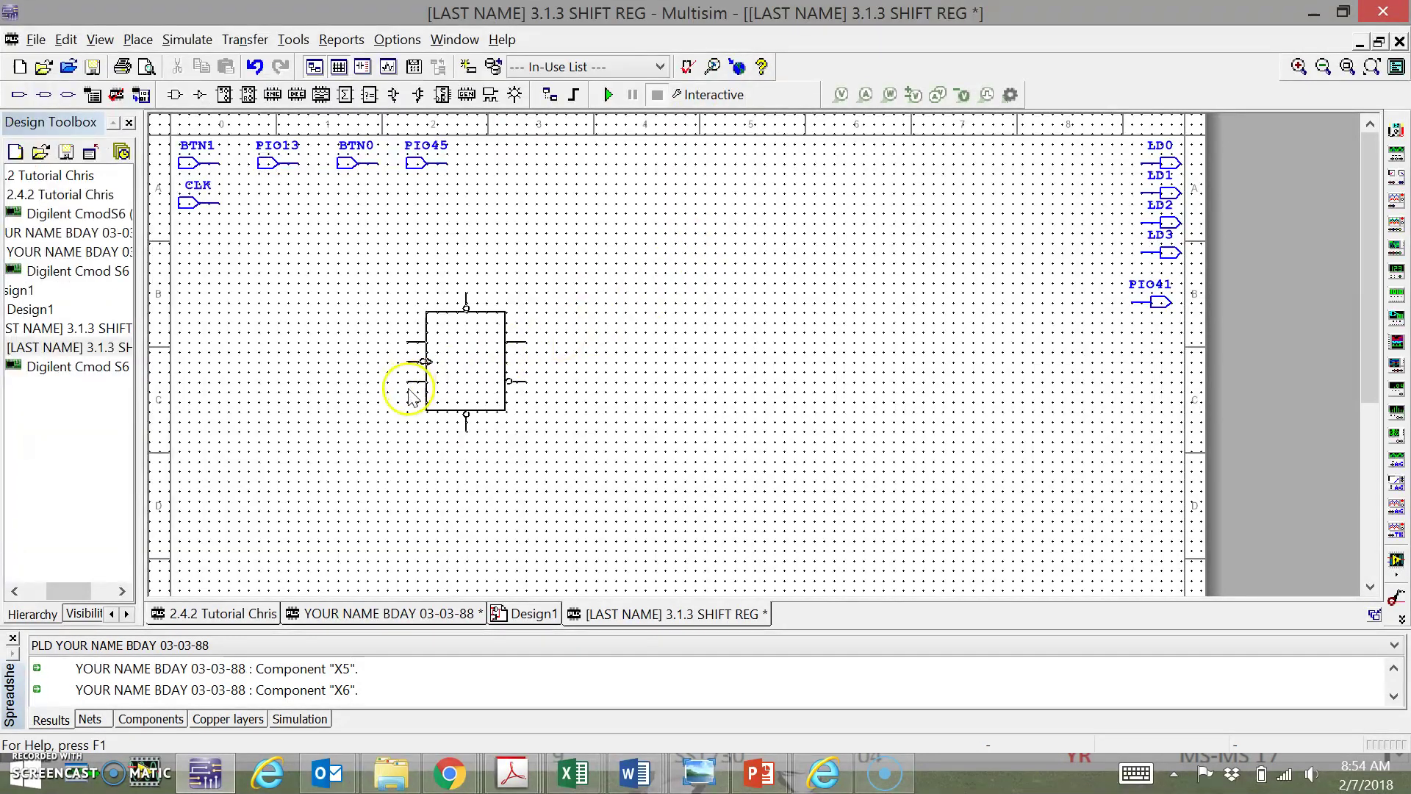
key("Escape")
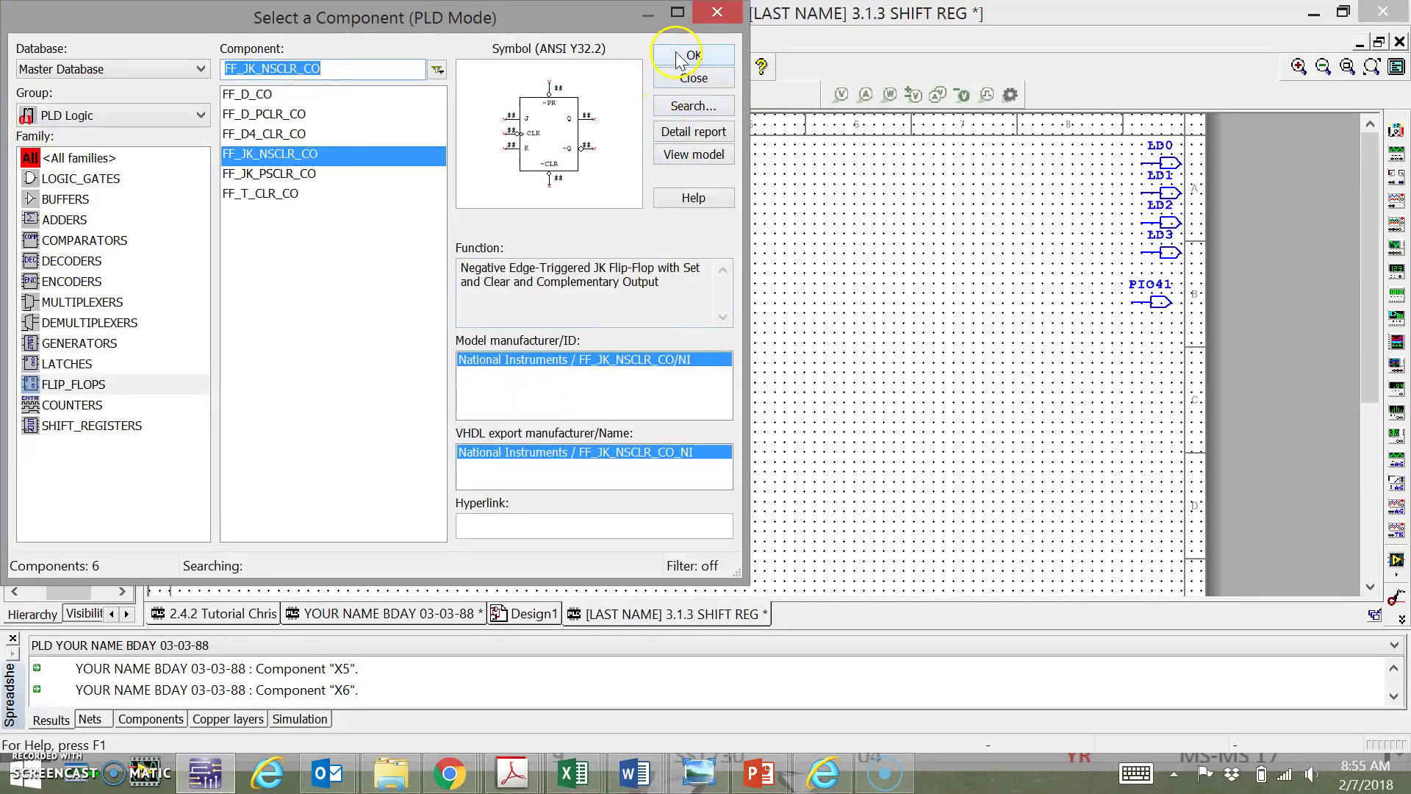
Place flip-flops U2, U3 and U4 in a row to the right of U1
left_click(678, 59)
left_click(621, 389)
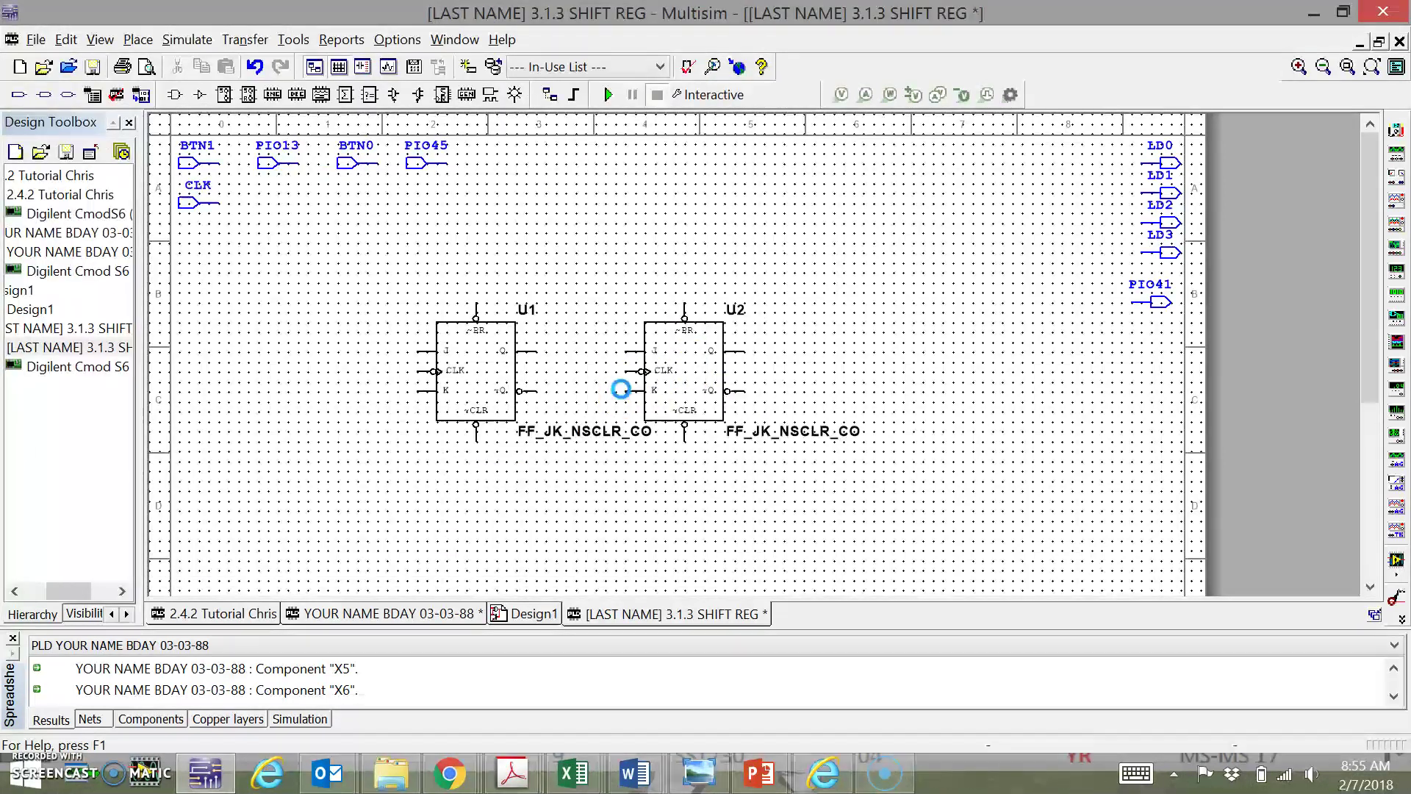
left_click(695, 58)
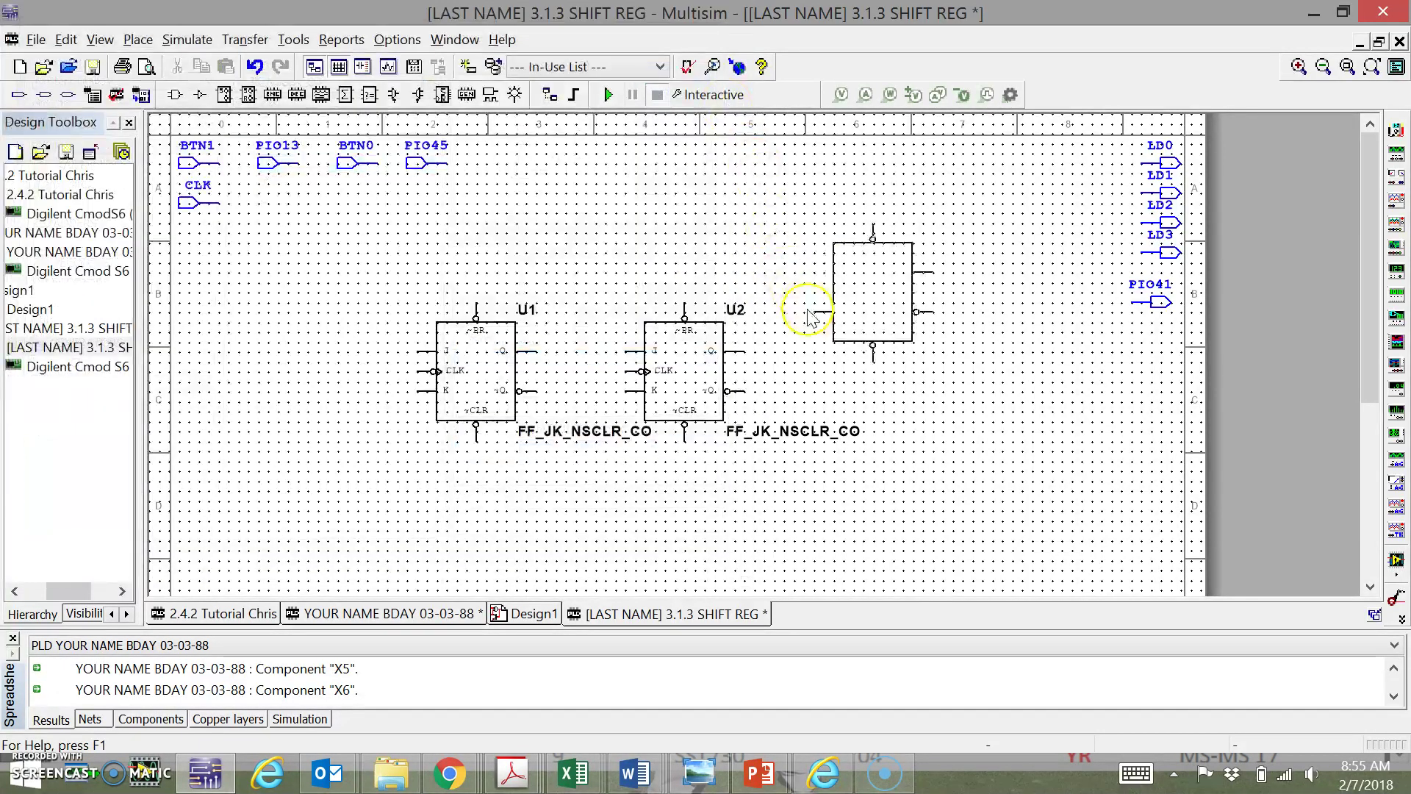
left_click(789, 388)
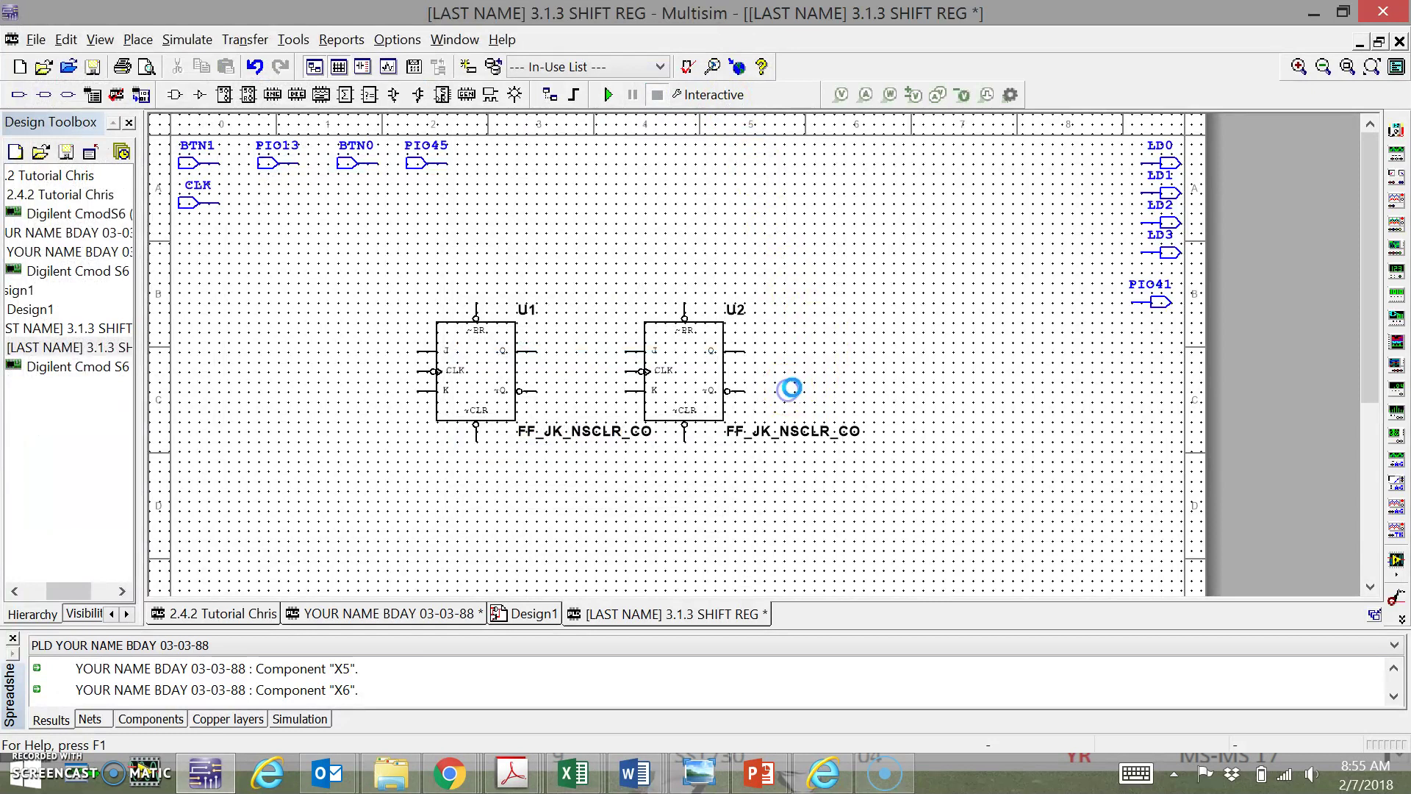
left_click(673, 56)
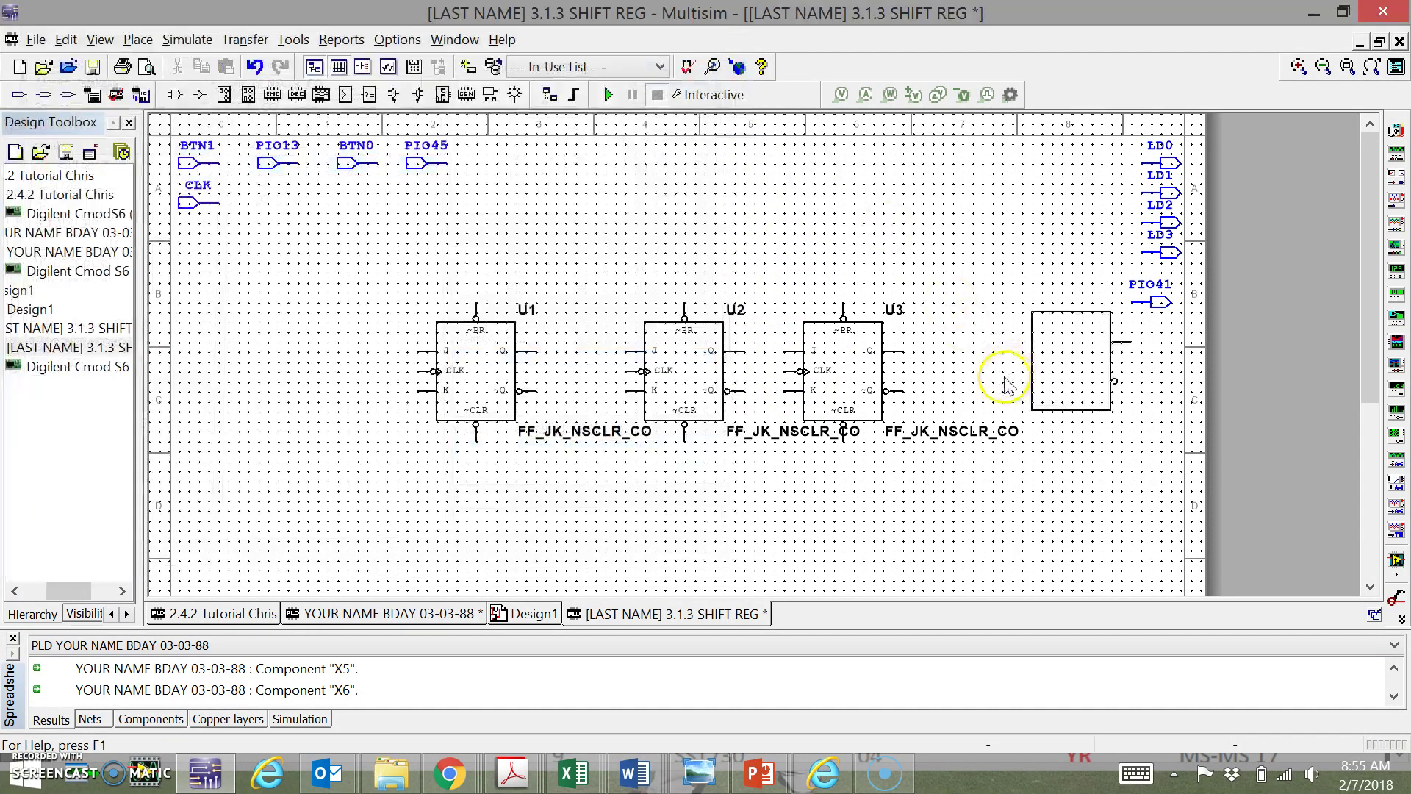
left_click(950, 391)
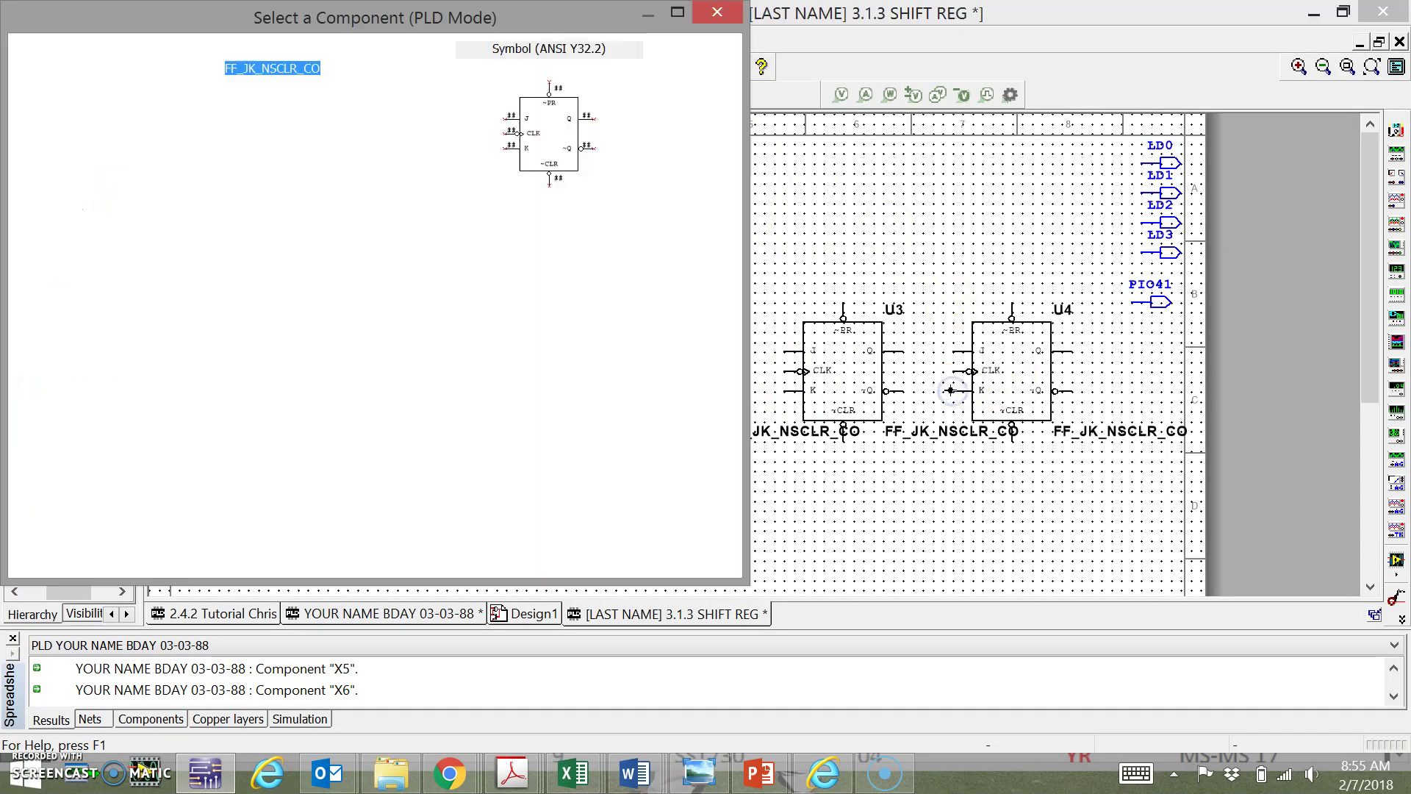
left_click(691, 82)
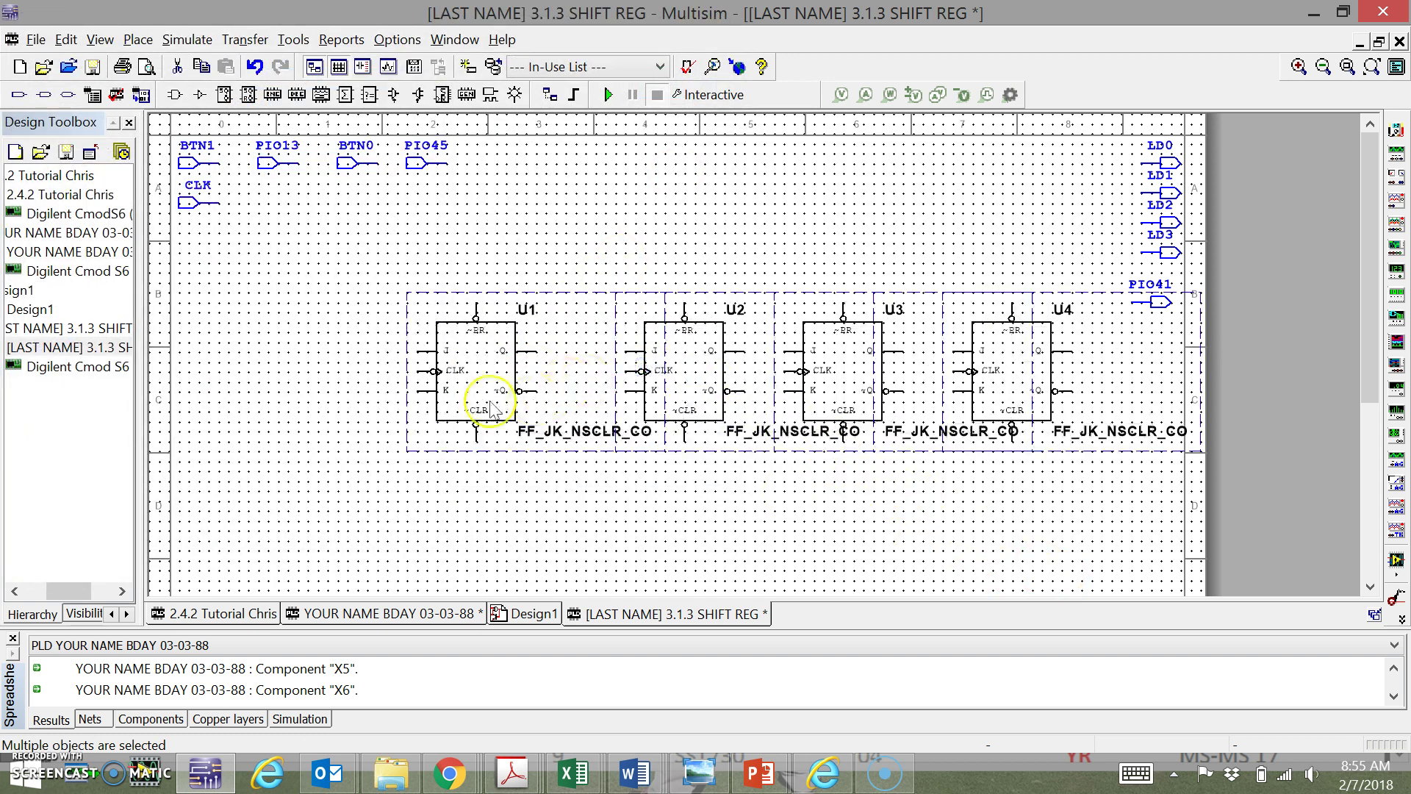
left_click(327, 466)
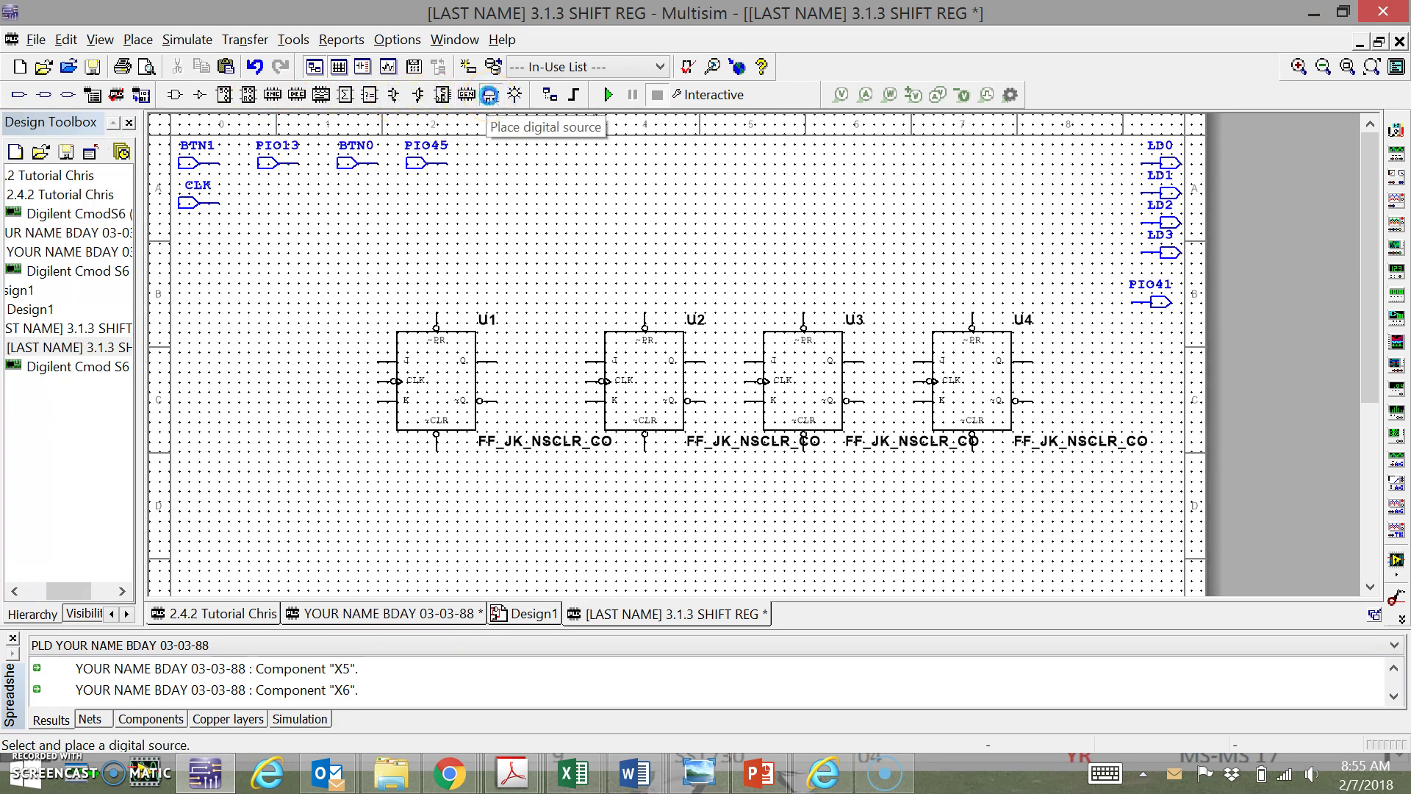
Place a DIGITAL_HIGH source U5 above the flip-flops
left_click(490, 95)
left_click(305, 134)
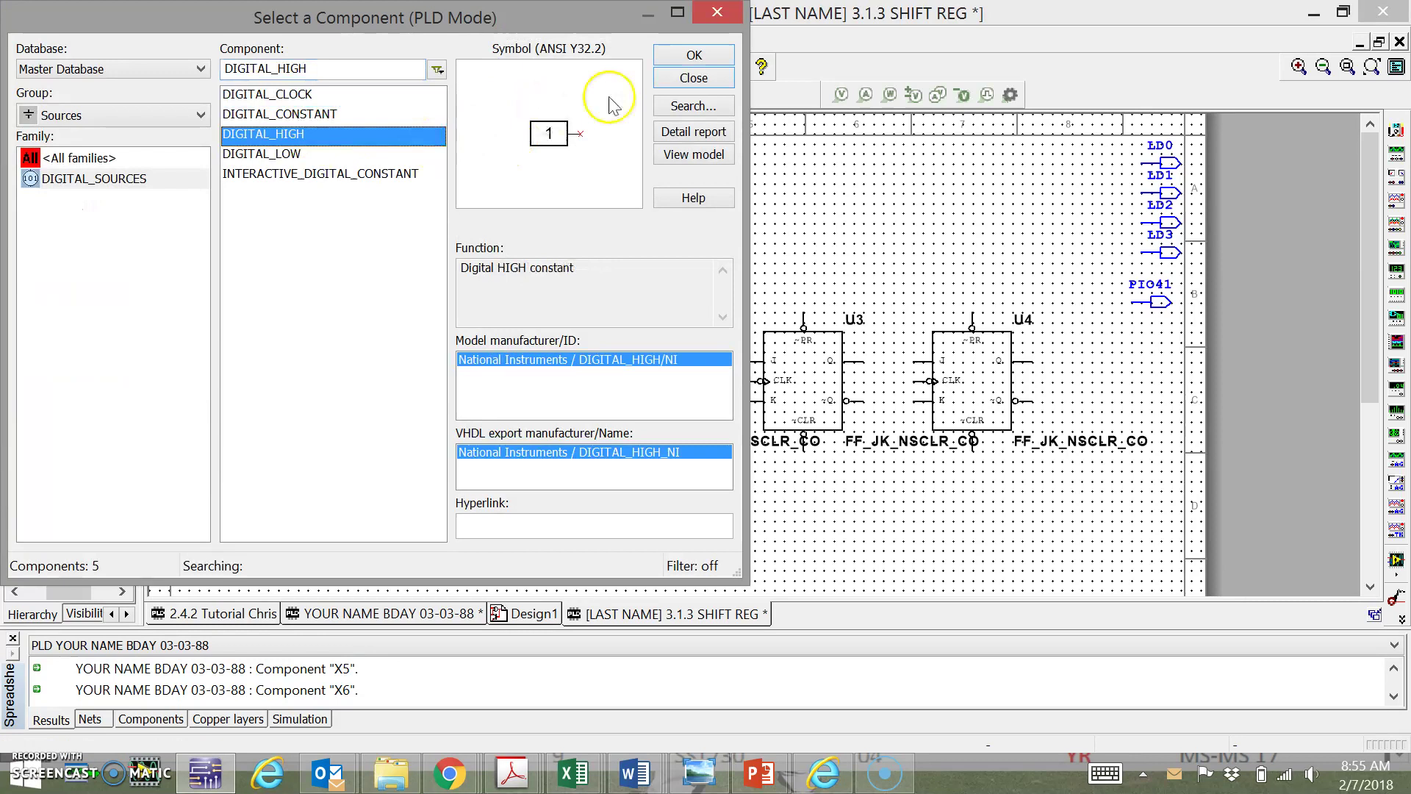
left_click(694, 55)
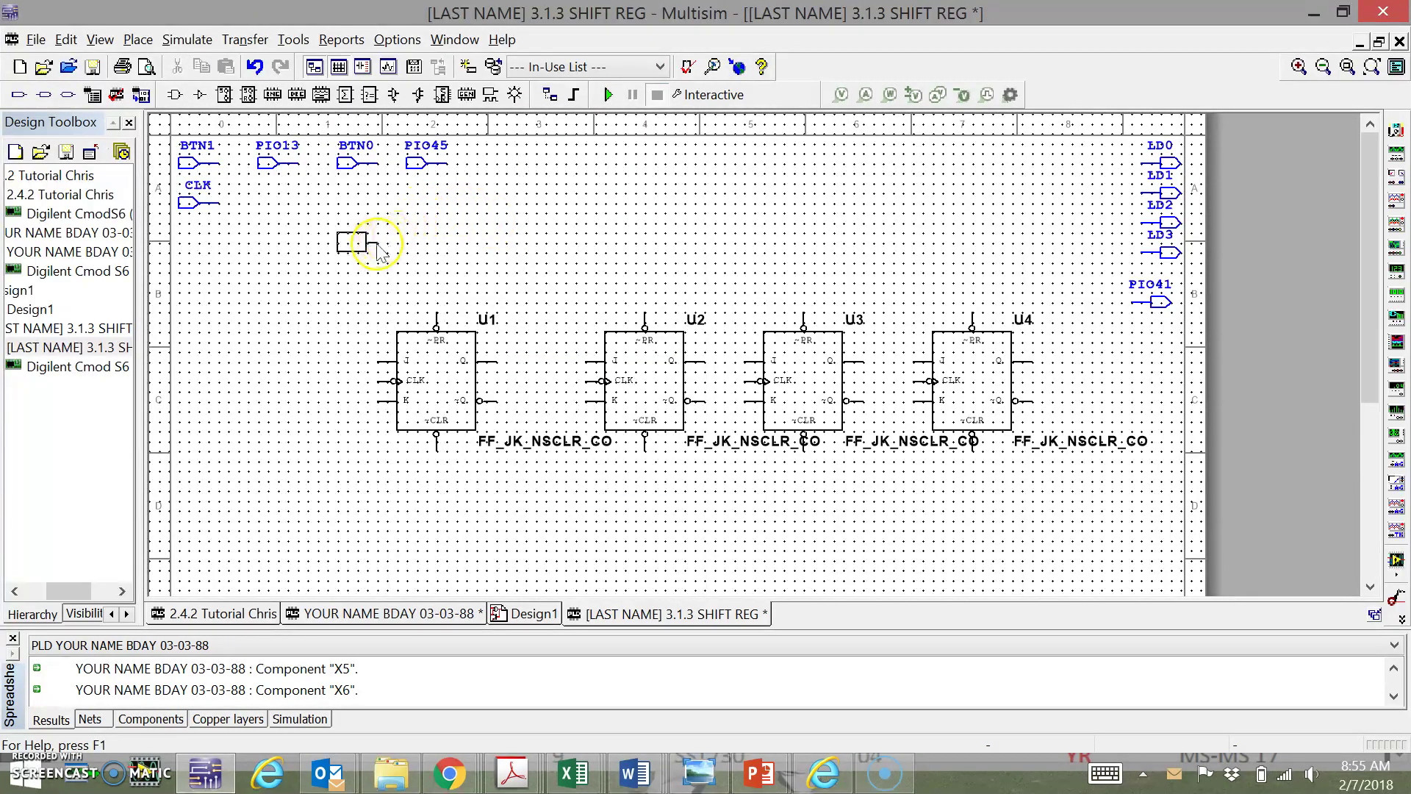
left_click(377, 250)
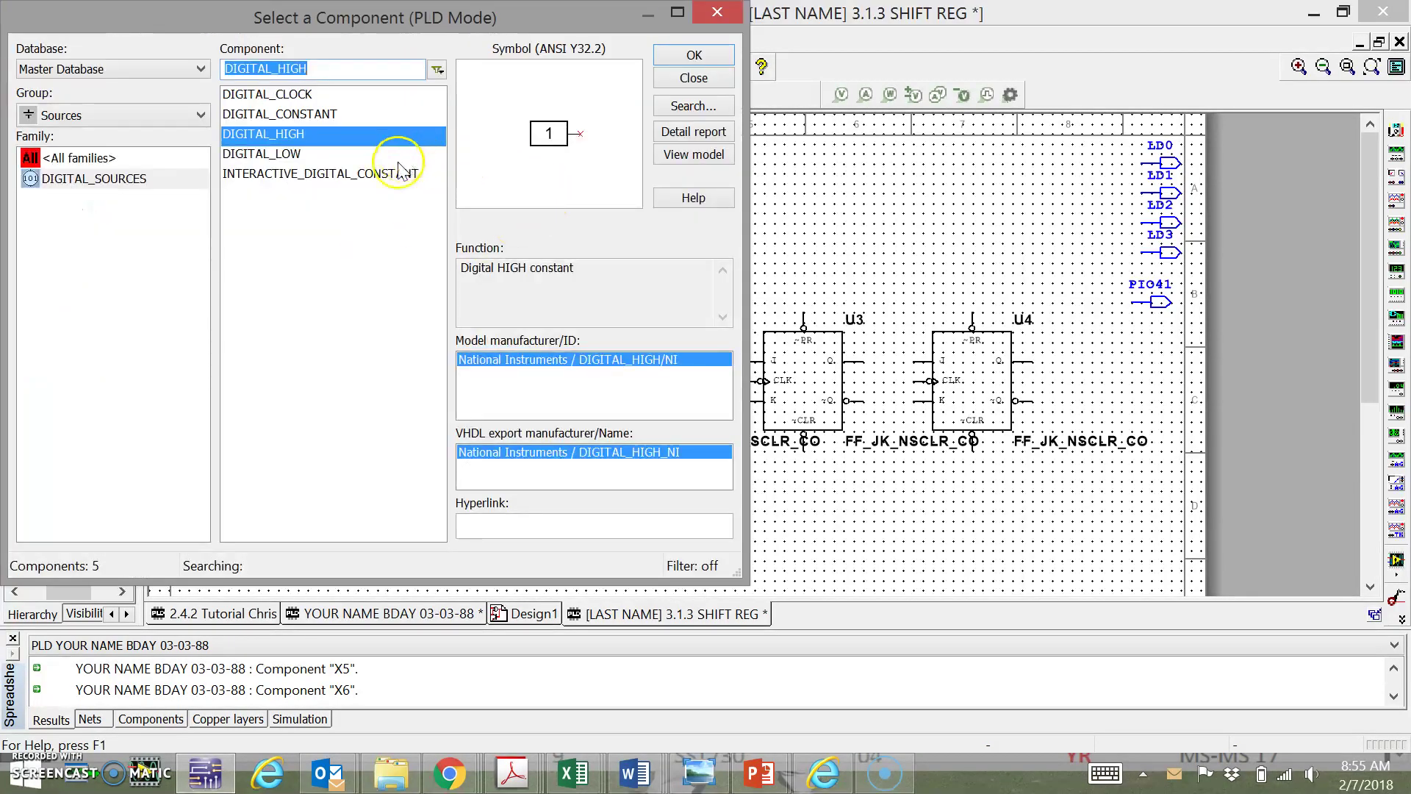
Place interactive digital constant U6 left of U1, then take another for U7
left_click(370, 174)
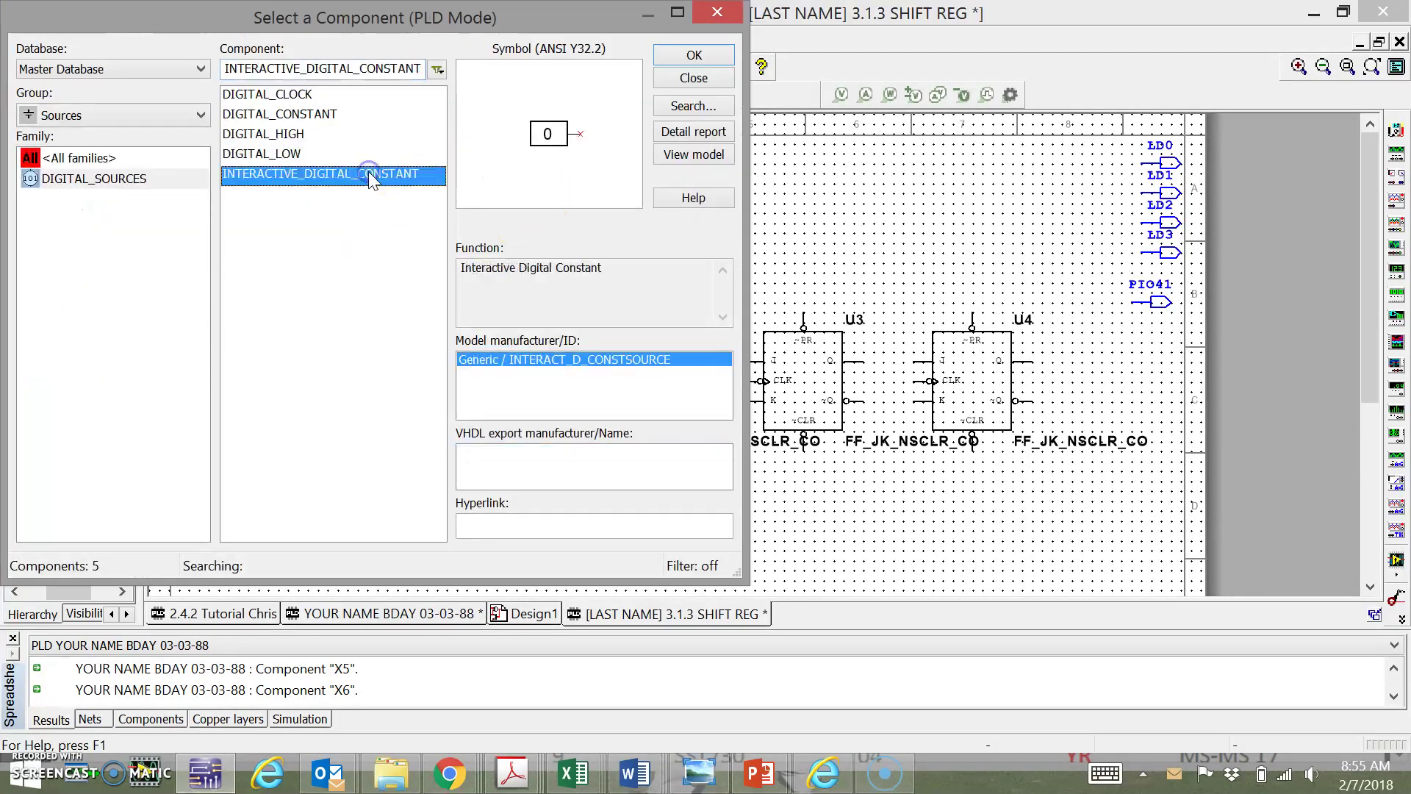
left_click(694, 55)
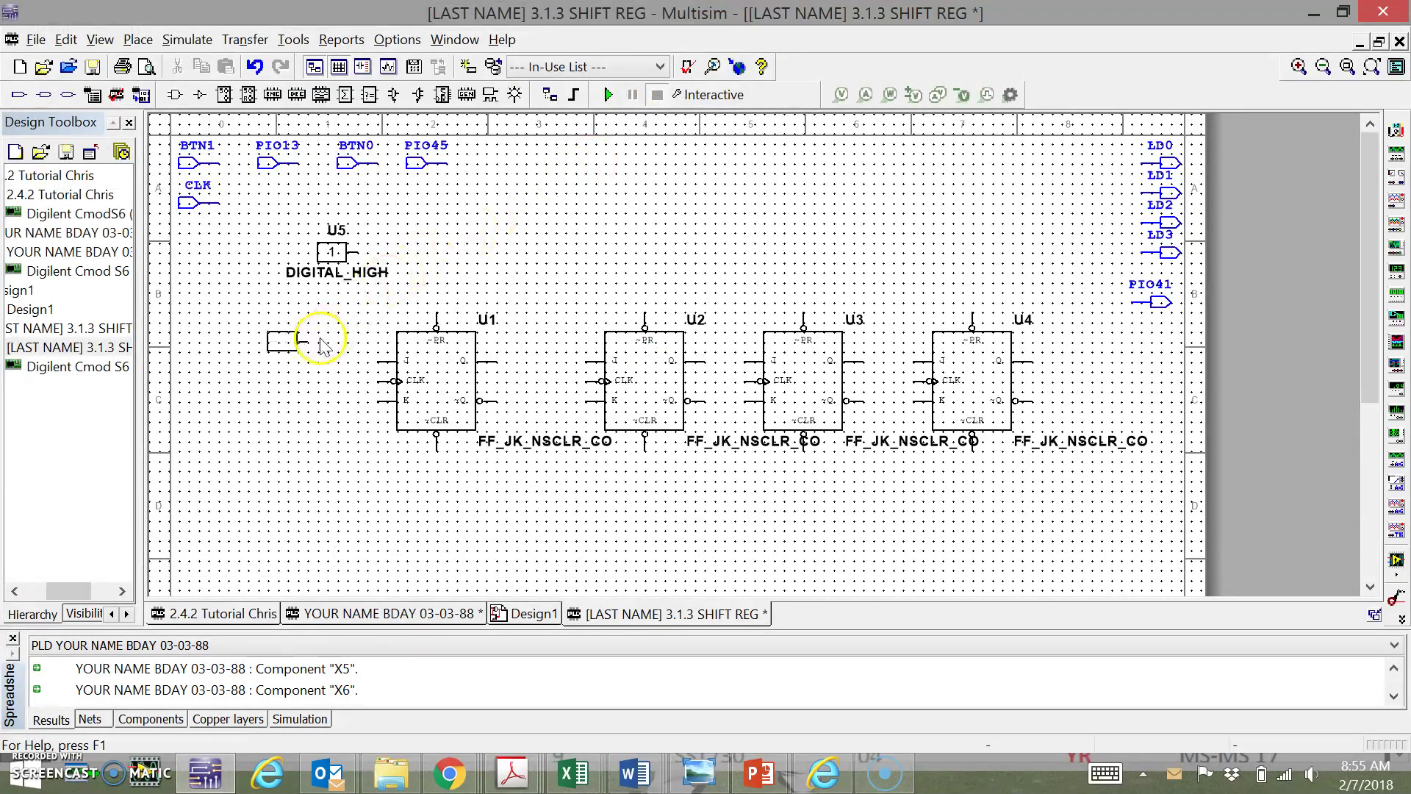
left_click(243, 351)
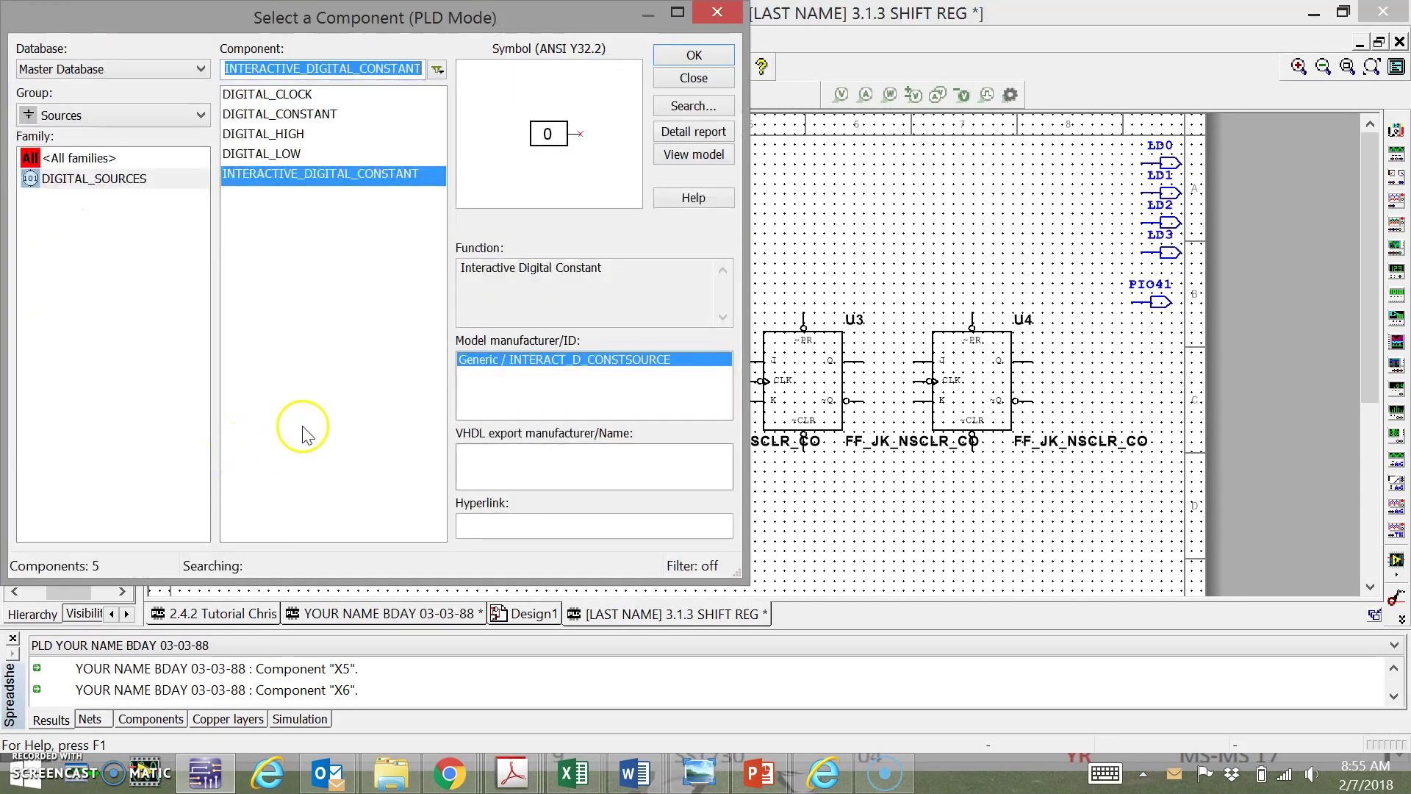
left_click(710, 57)
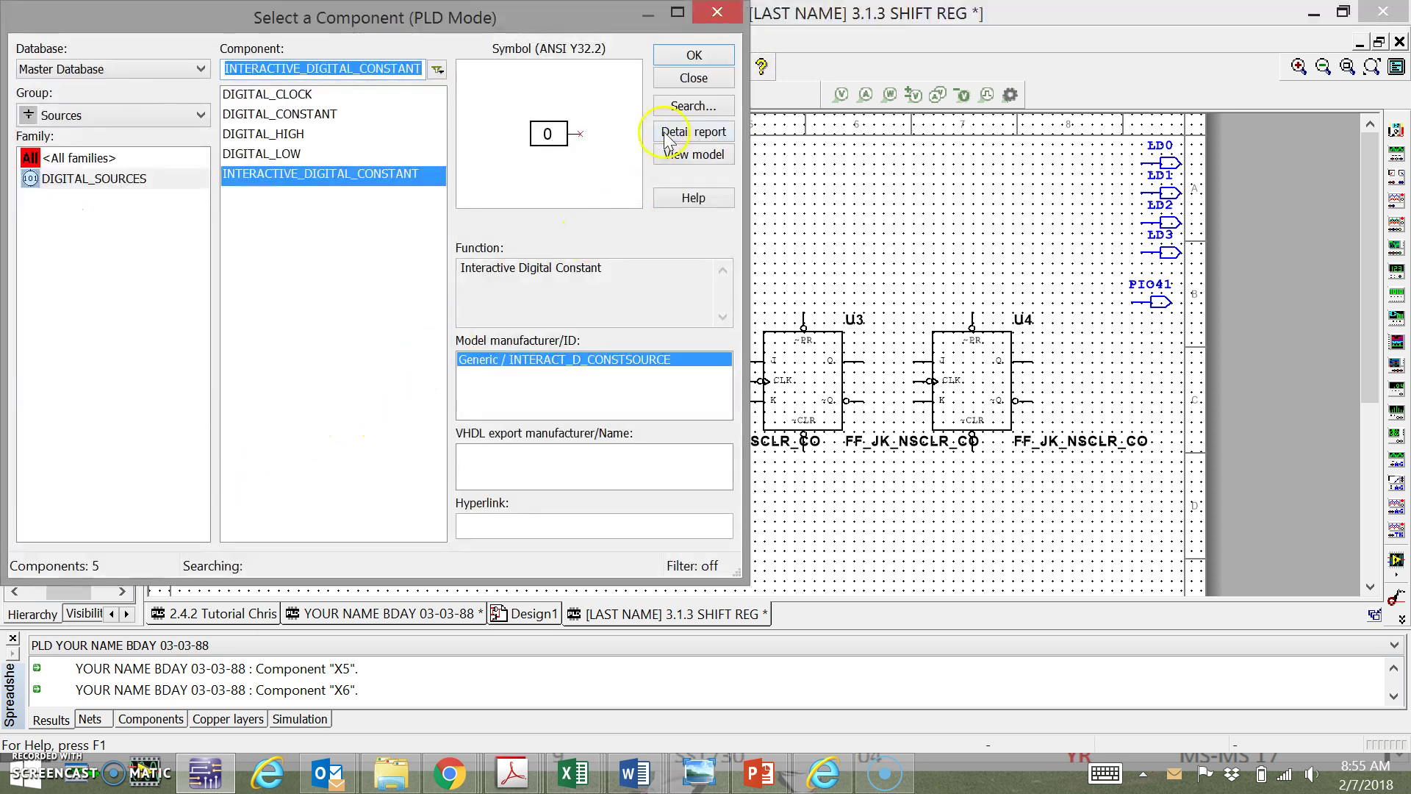
Set interactive constant U6's toggle key to D
left_click(704, 81)
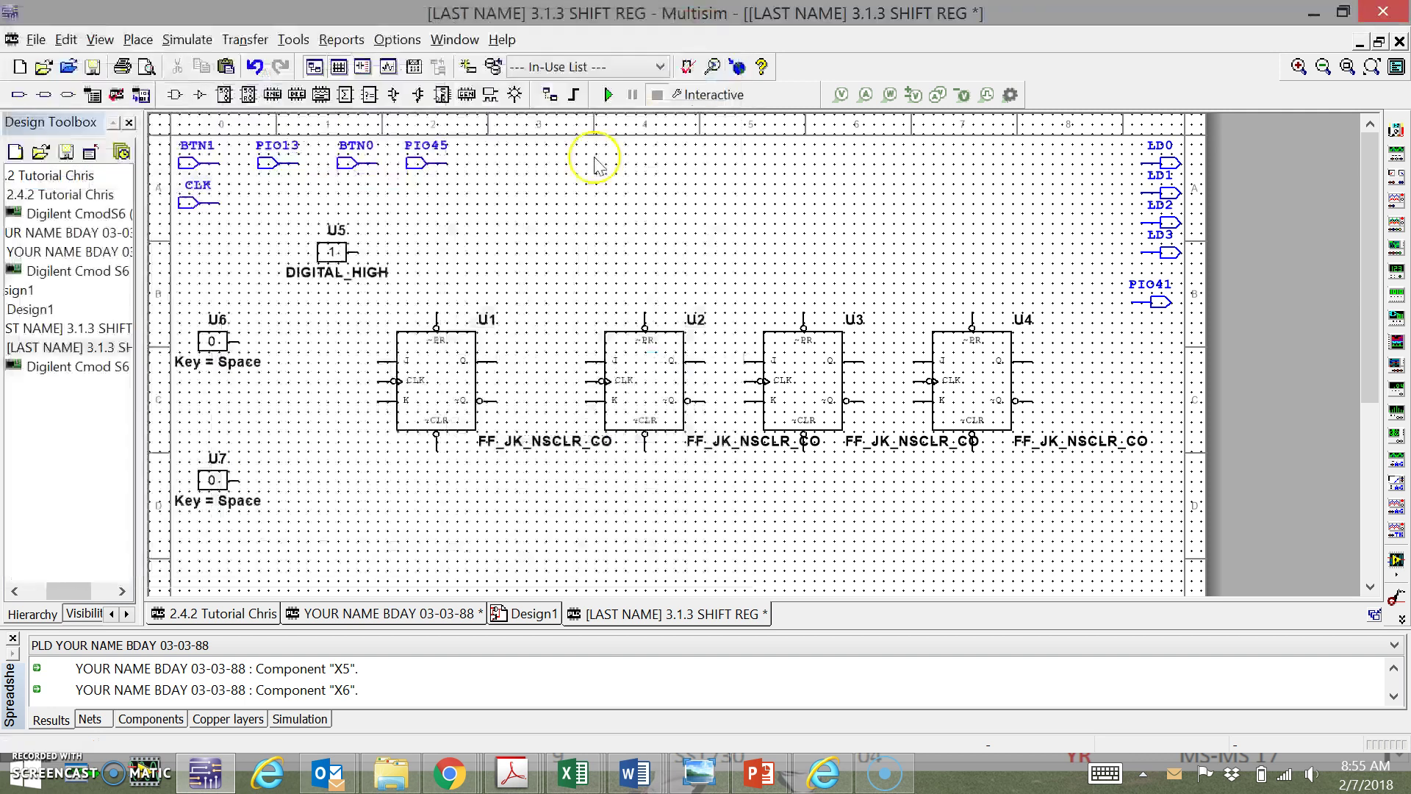
left_click(226, 363)
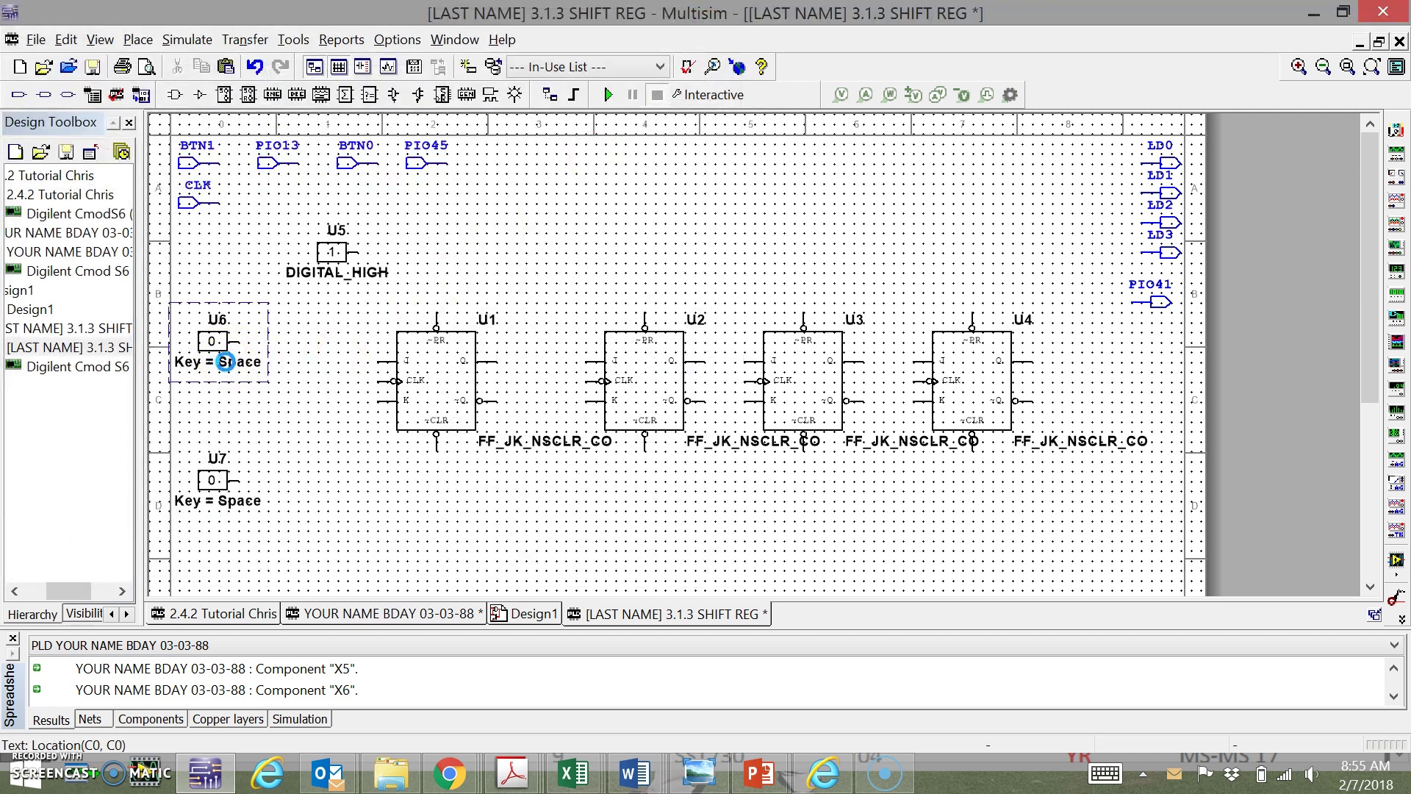
double_click(225, 363)
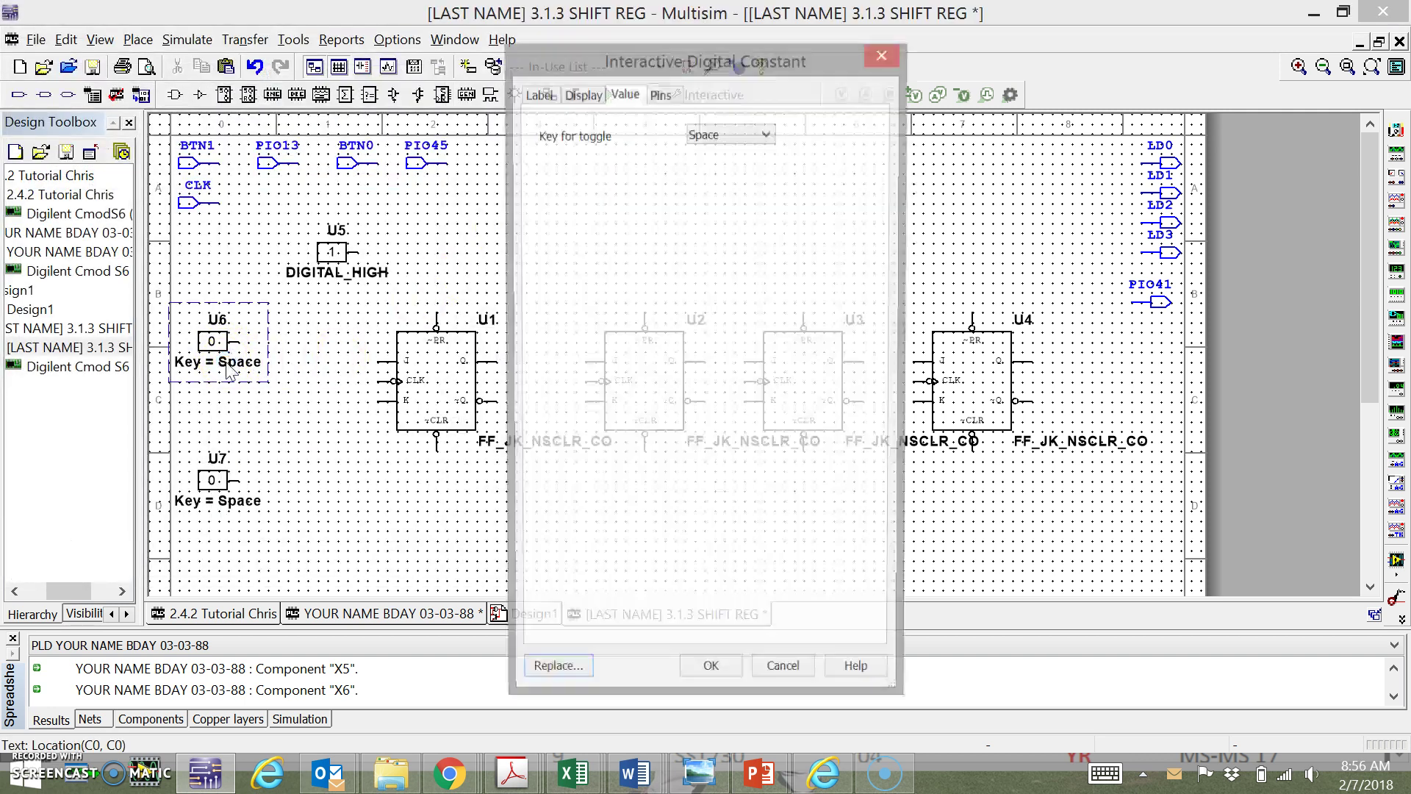
left_click(702, 136)
left_click(716, 213)
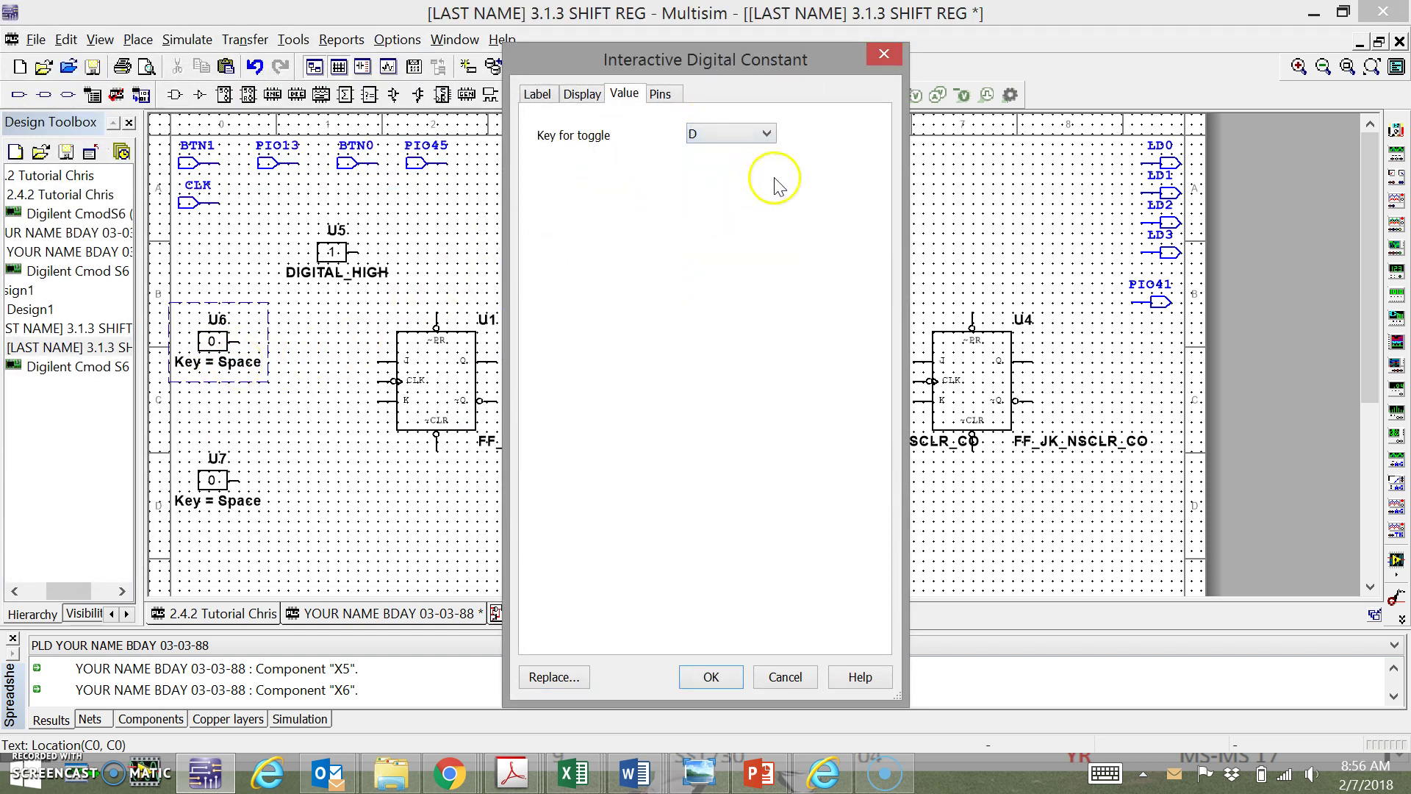
left_click(710, 674)
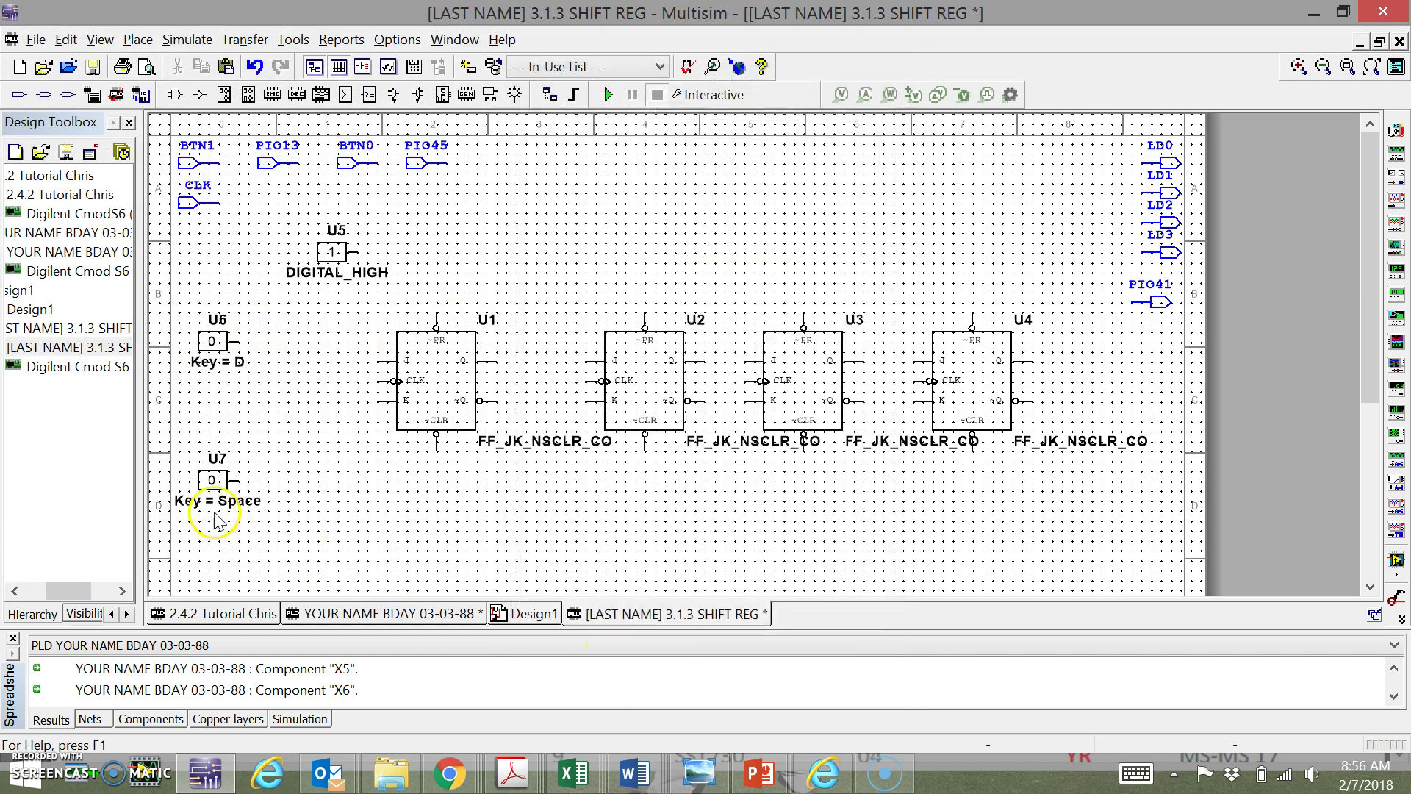
Set interactive constant U7's toggle key to C
double_click(216, 521)
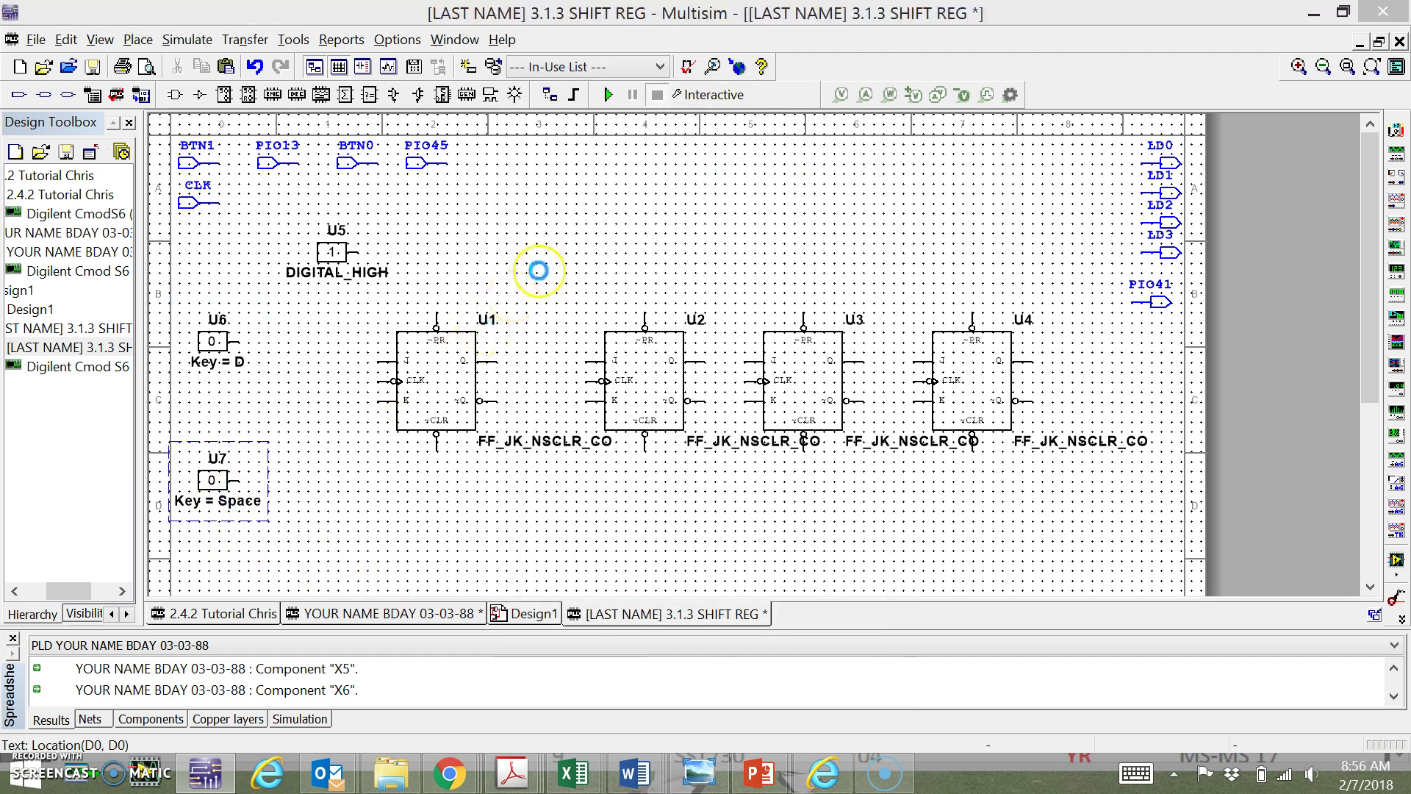
left_click(702, 134)
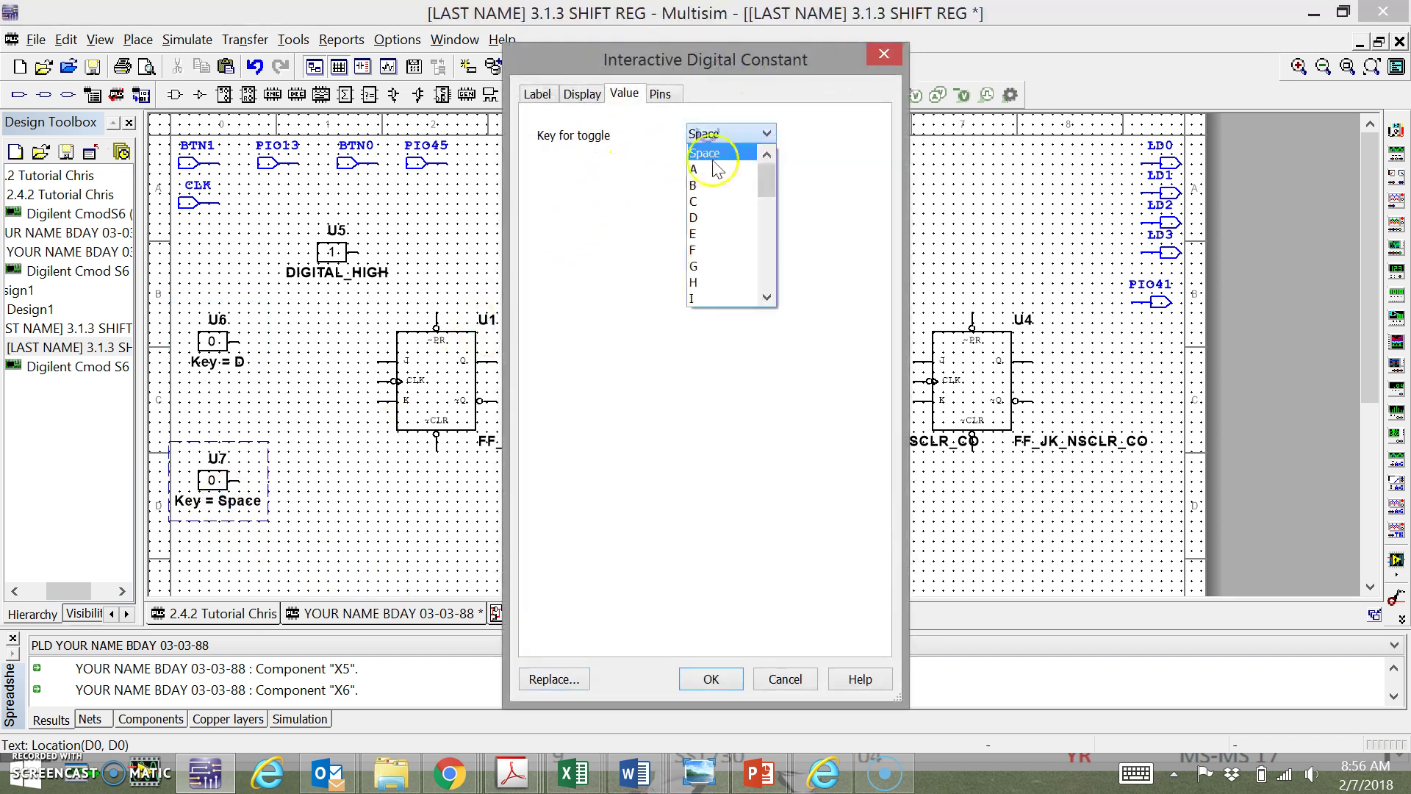
left_click(717, 203)
left_click(711, 677)
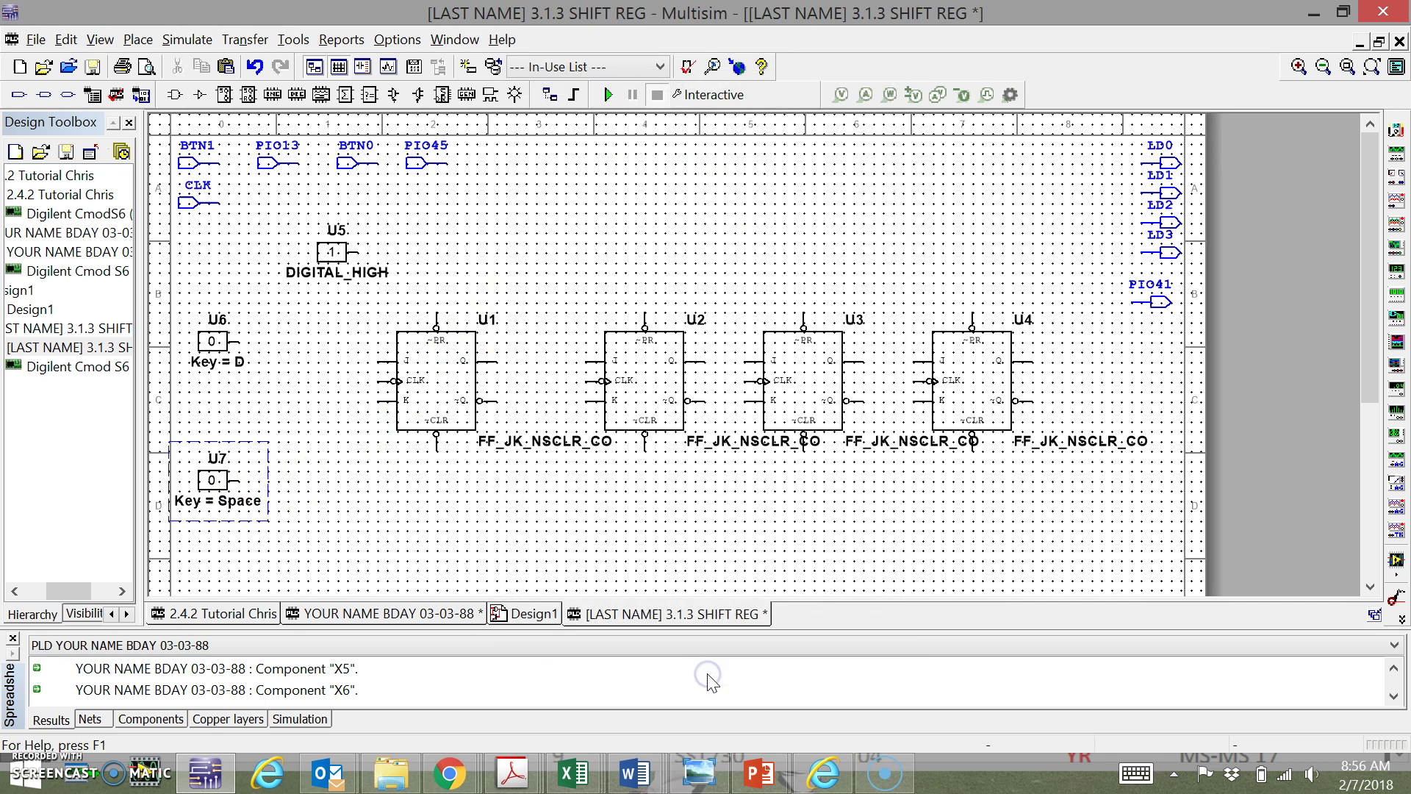
left_click(430, 556)
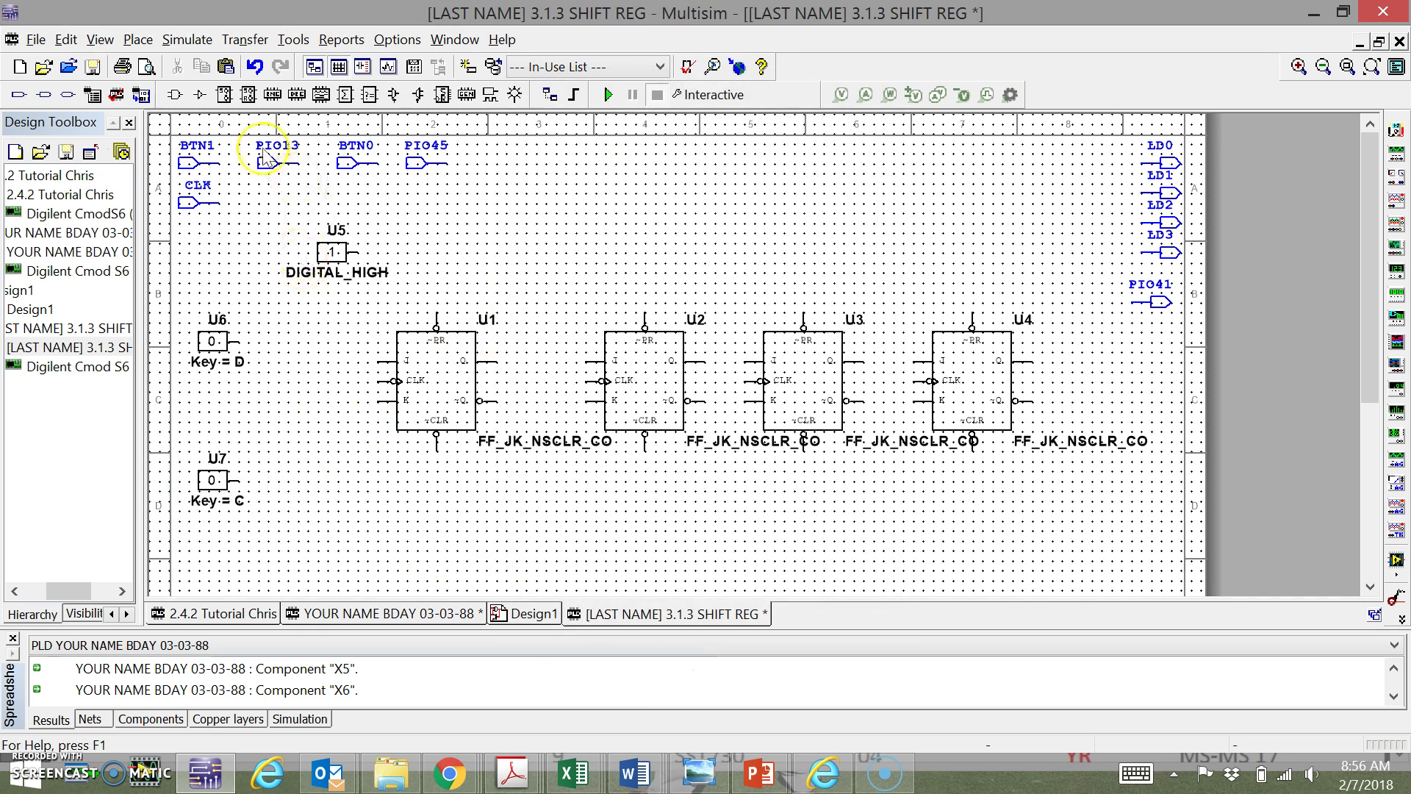
Place an INV inverter (U8) just right of Key = D (U6)
left_click(175, 95)
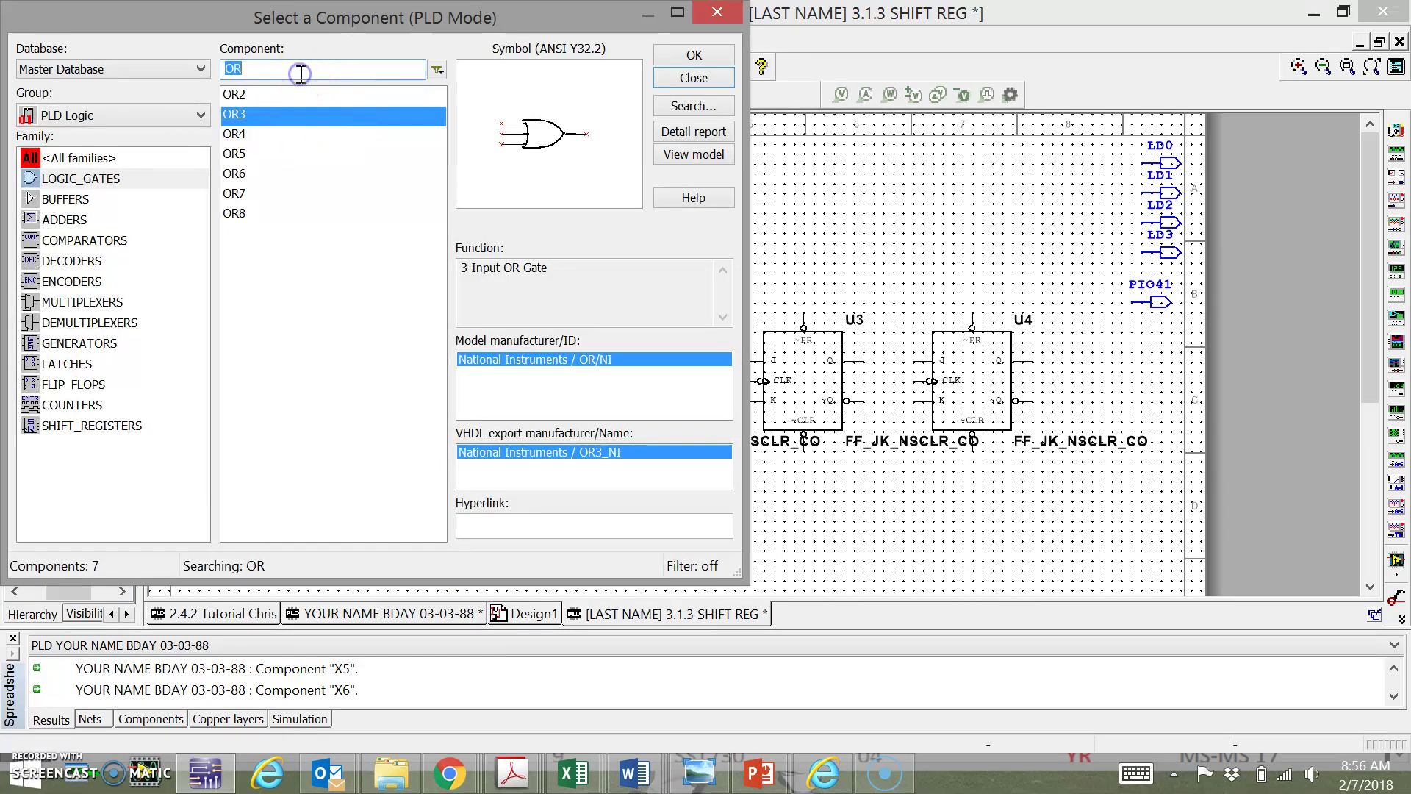
key("BackSpace")
type("UBV")
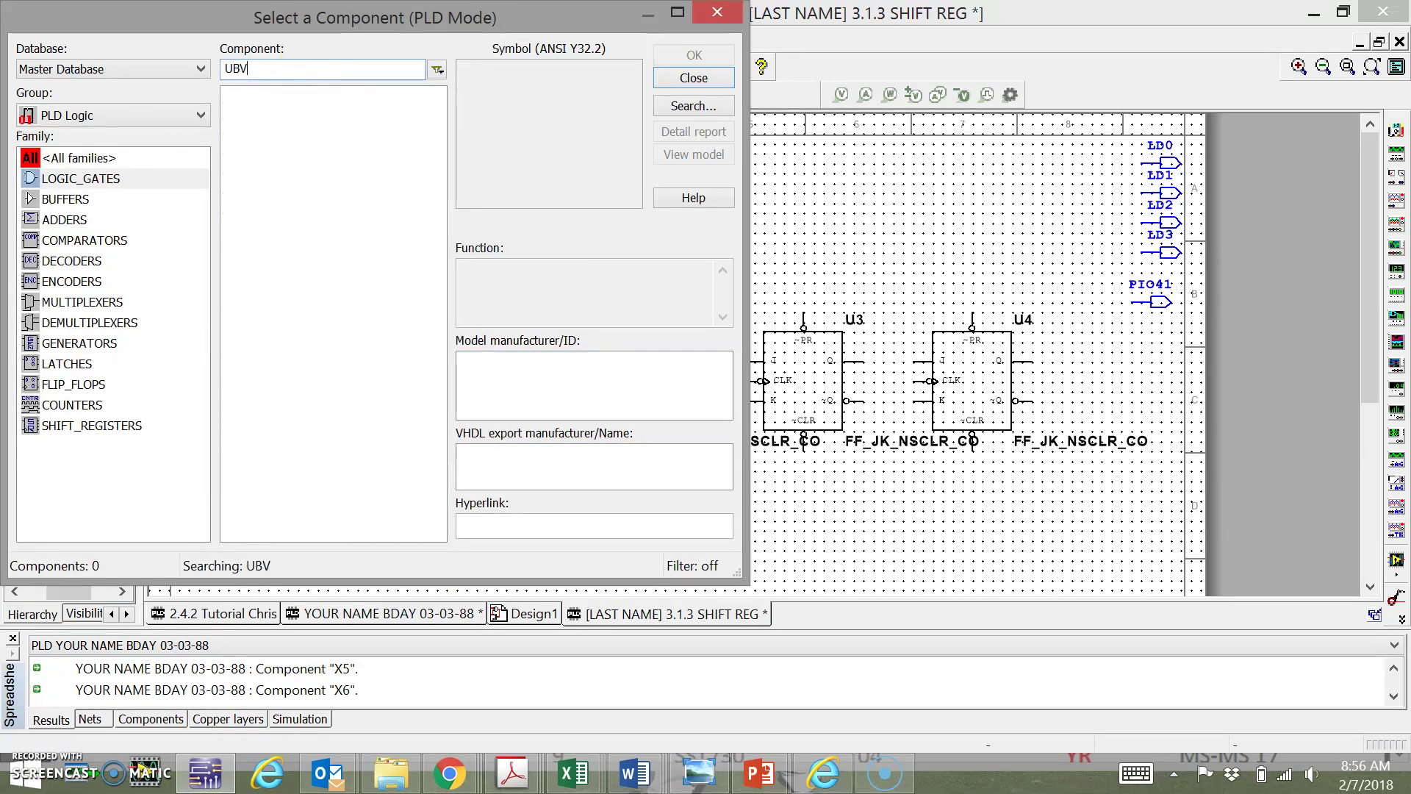
key("BackSpace")
key("BackSpace")
key("BackSpace")
type("INV")
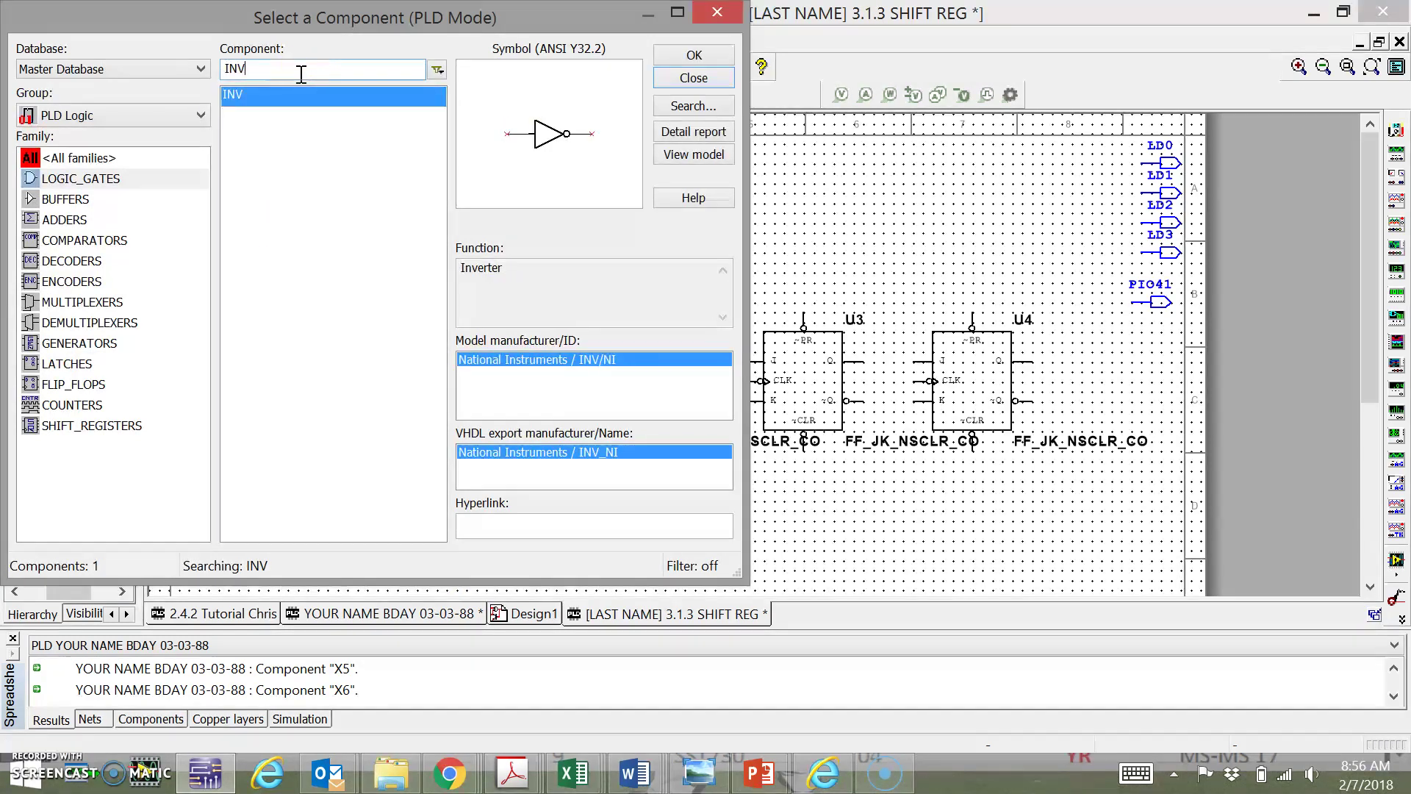
left_click(694, 55)
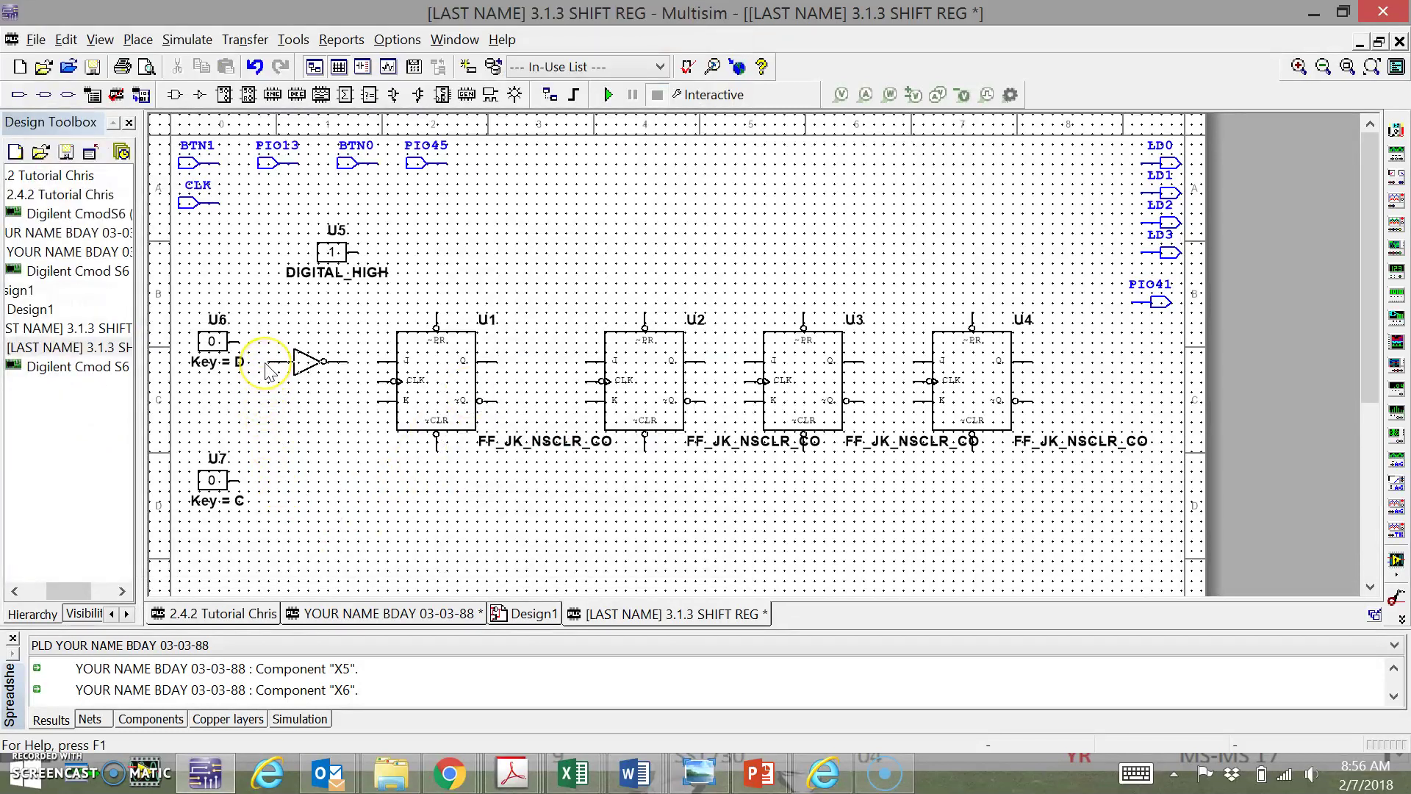
left_click(265, 406)
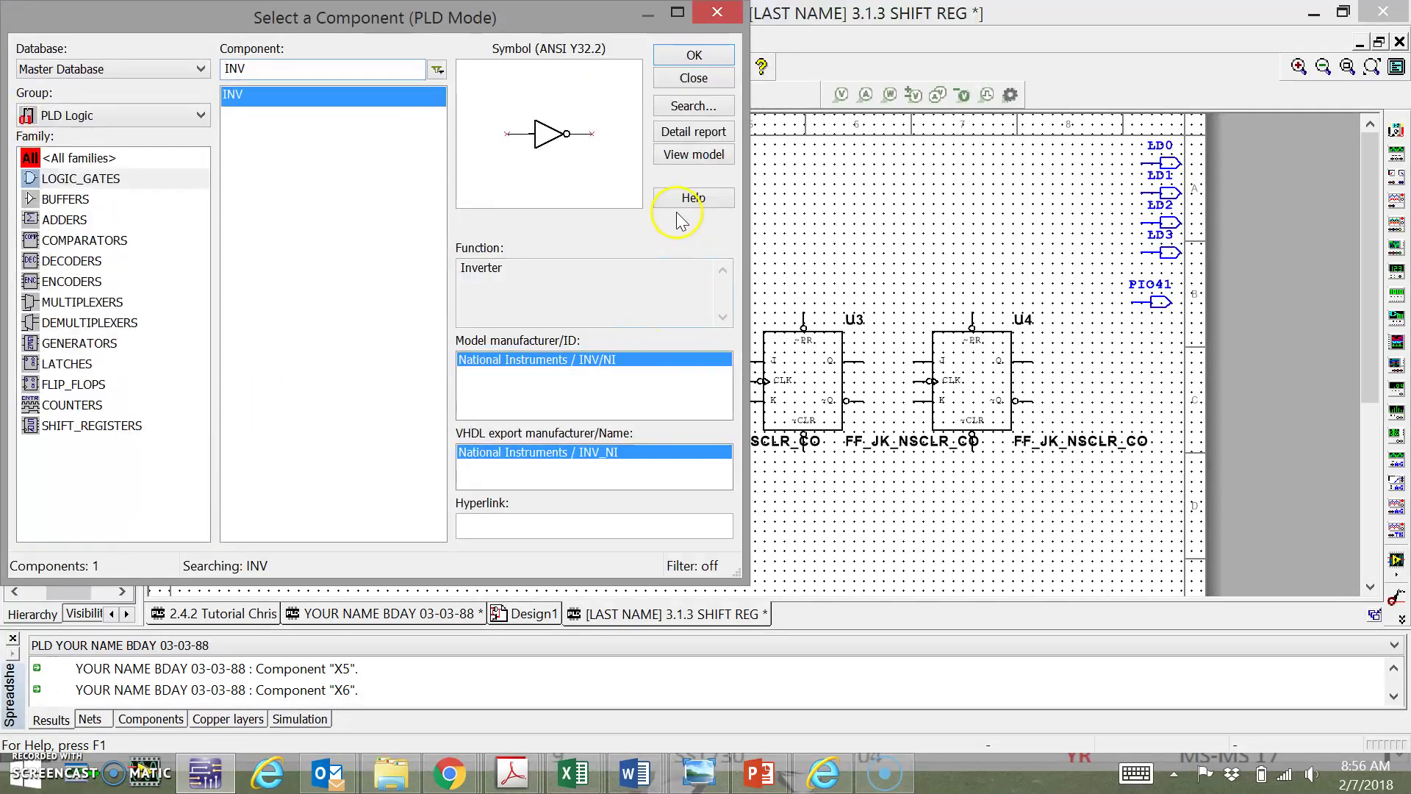
Place a 4-input AND4 gate (U9) below the flip-flops
type("AND4")
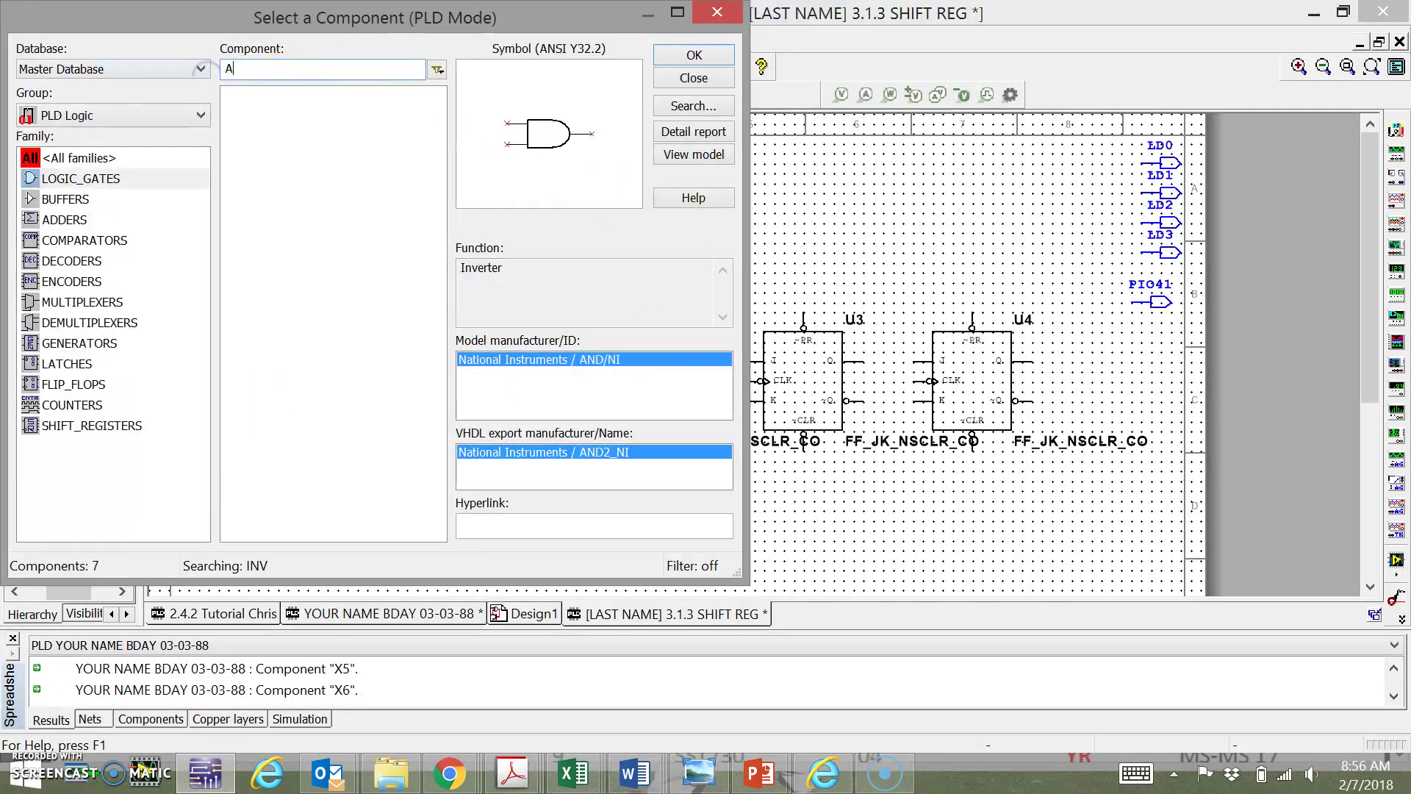
left_click(658, 110)
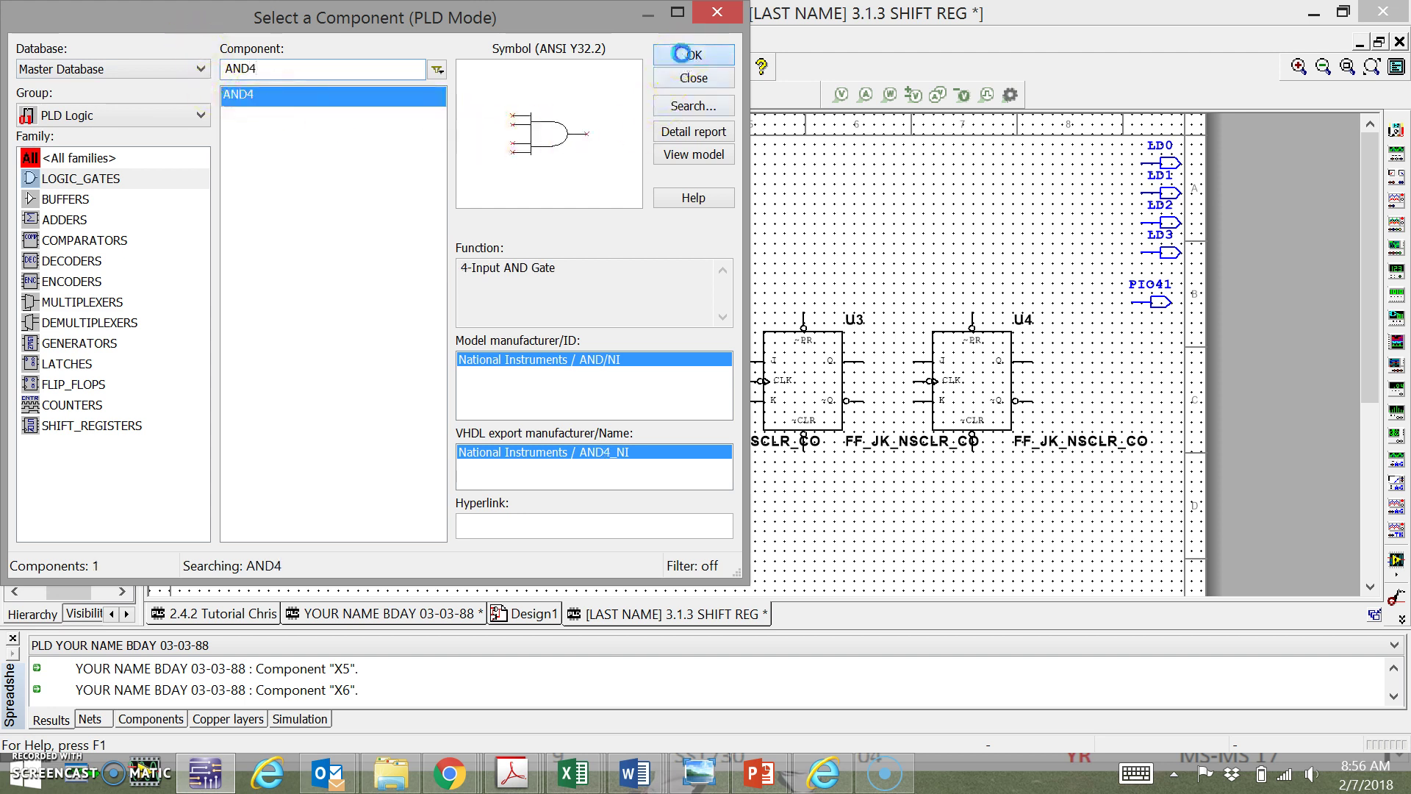
left_click(694, 56)
scroll(1016, 566, "down", 1)
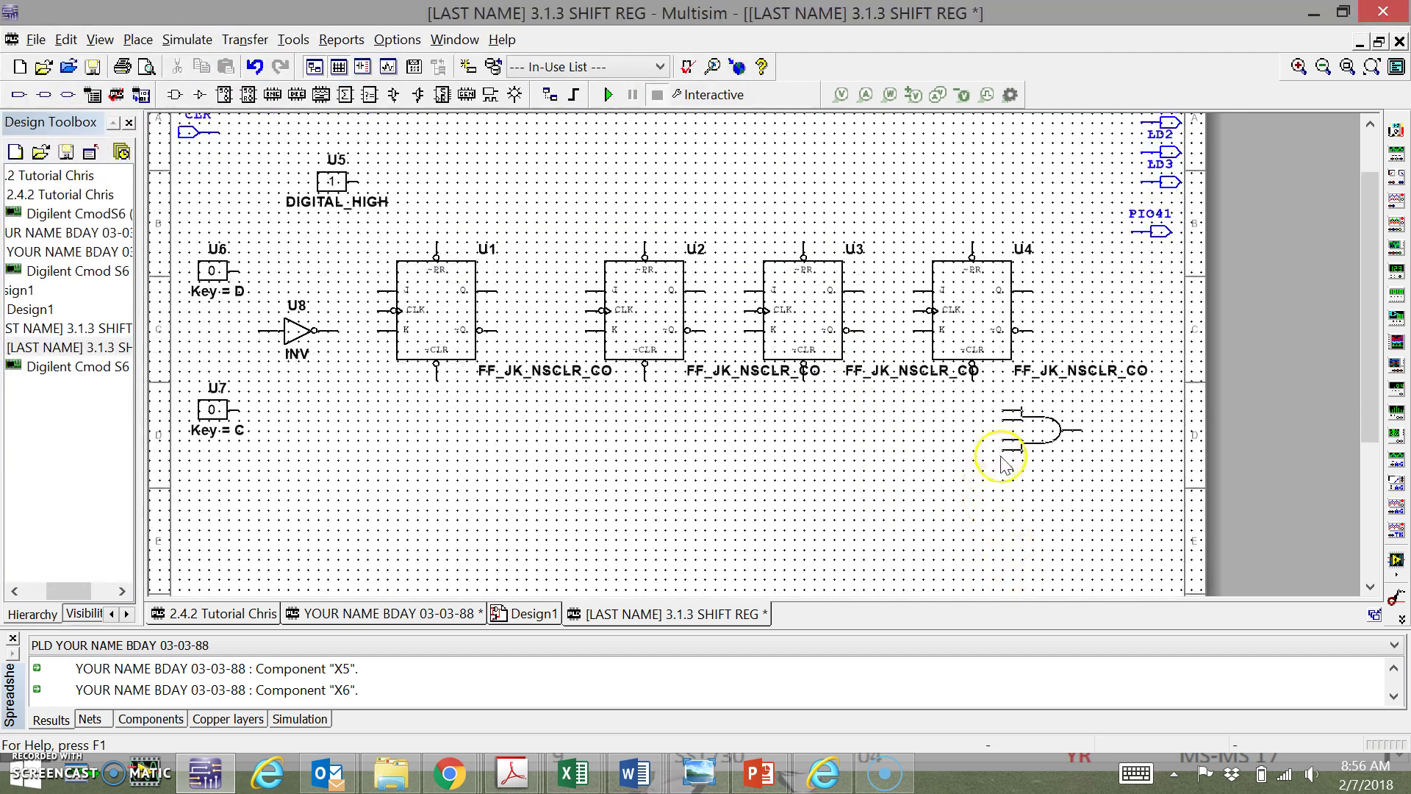
right_click(1028, 477)
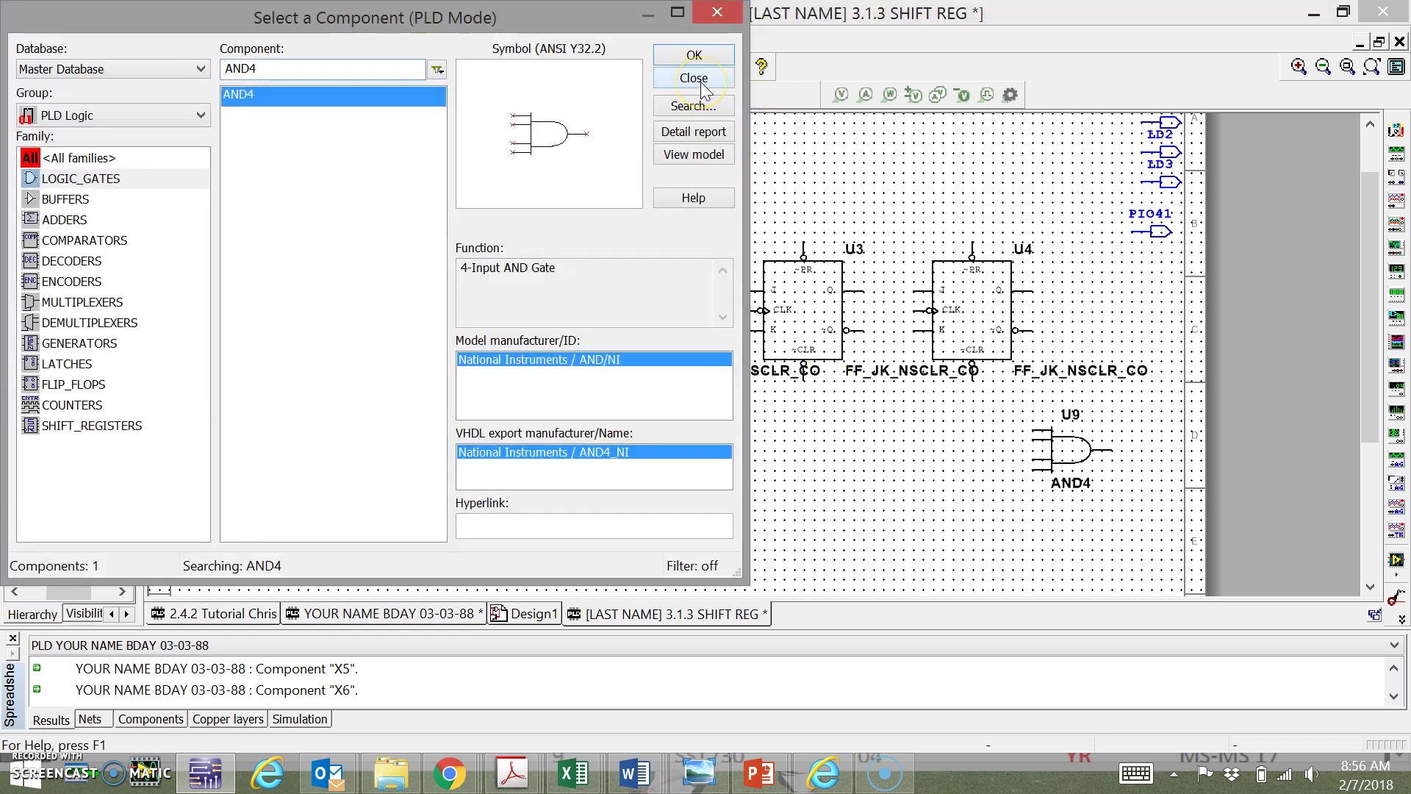
Place four orange digital probes X1–X4 above flip-flops U1–U4
left_click(695, 78)
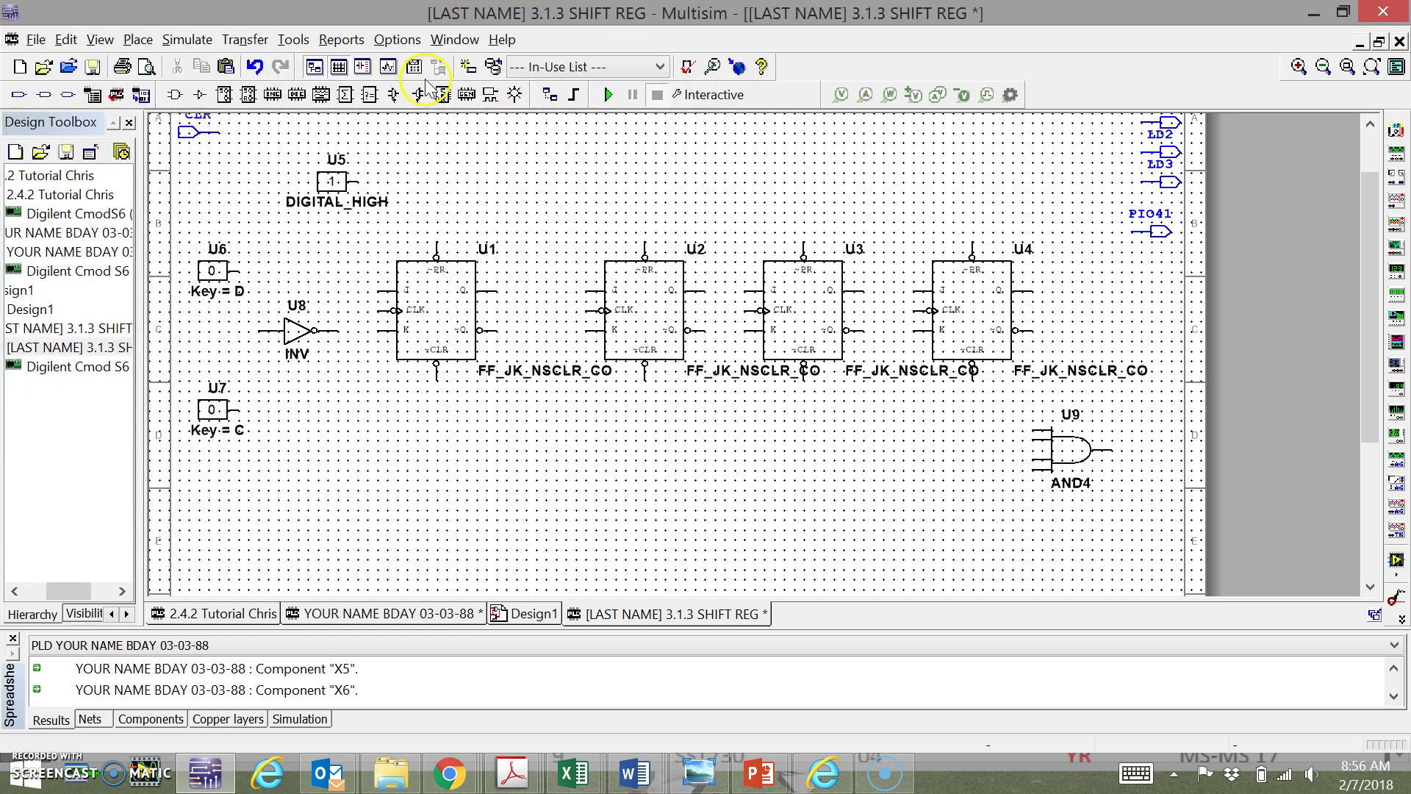
left_click(514, 95)
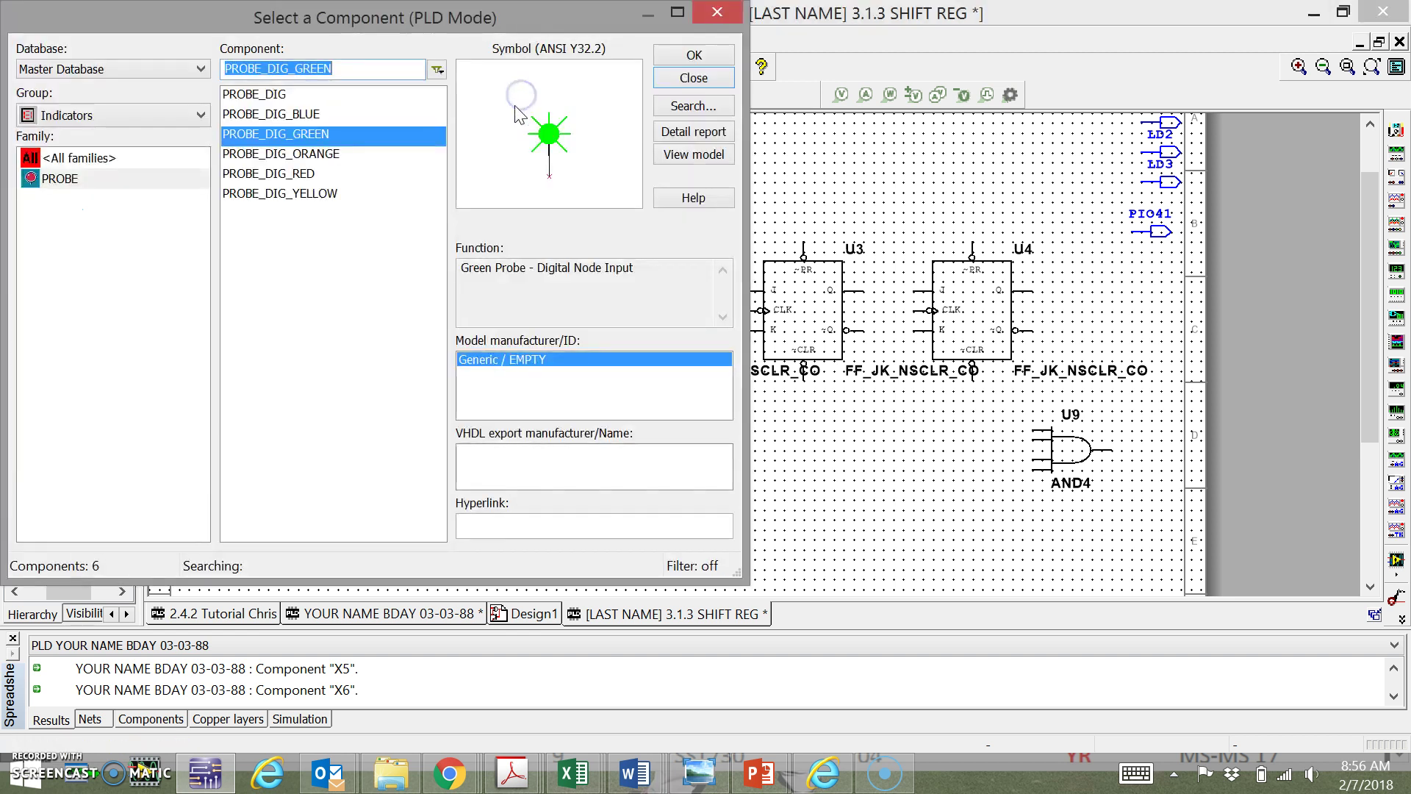
left_click(337, 156)
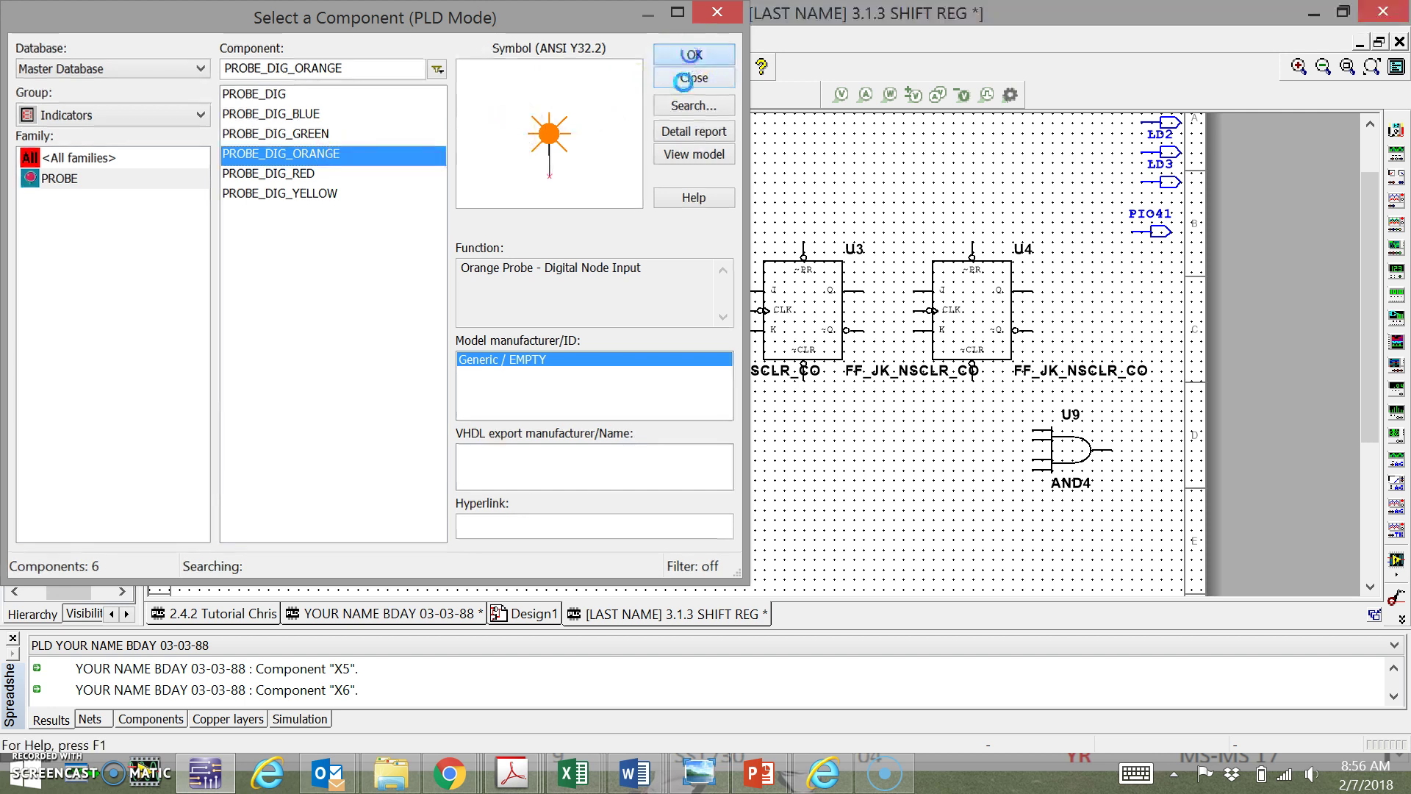
left_click(694, 55)
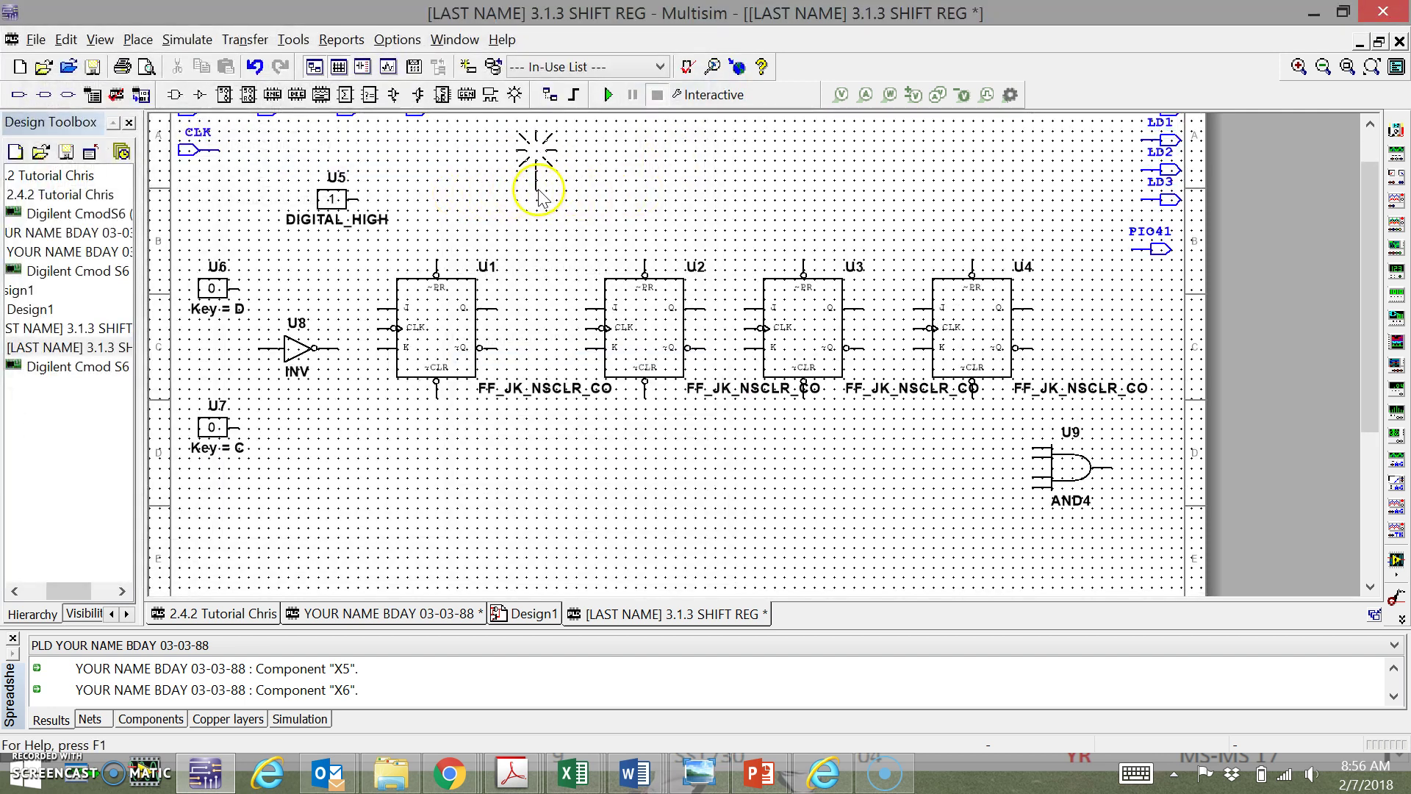
left_click(539, 189)
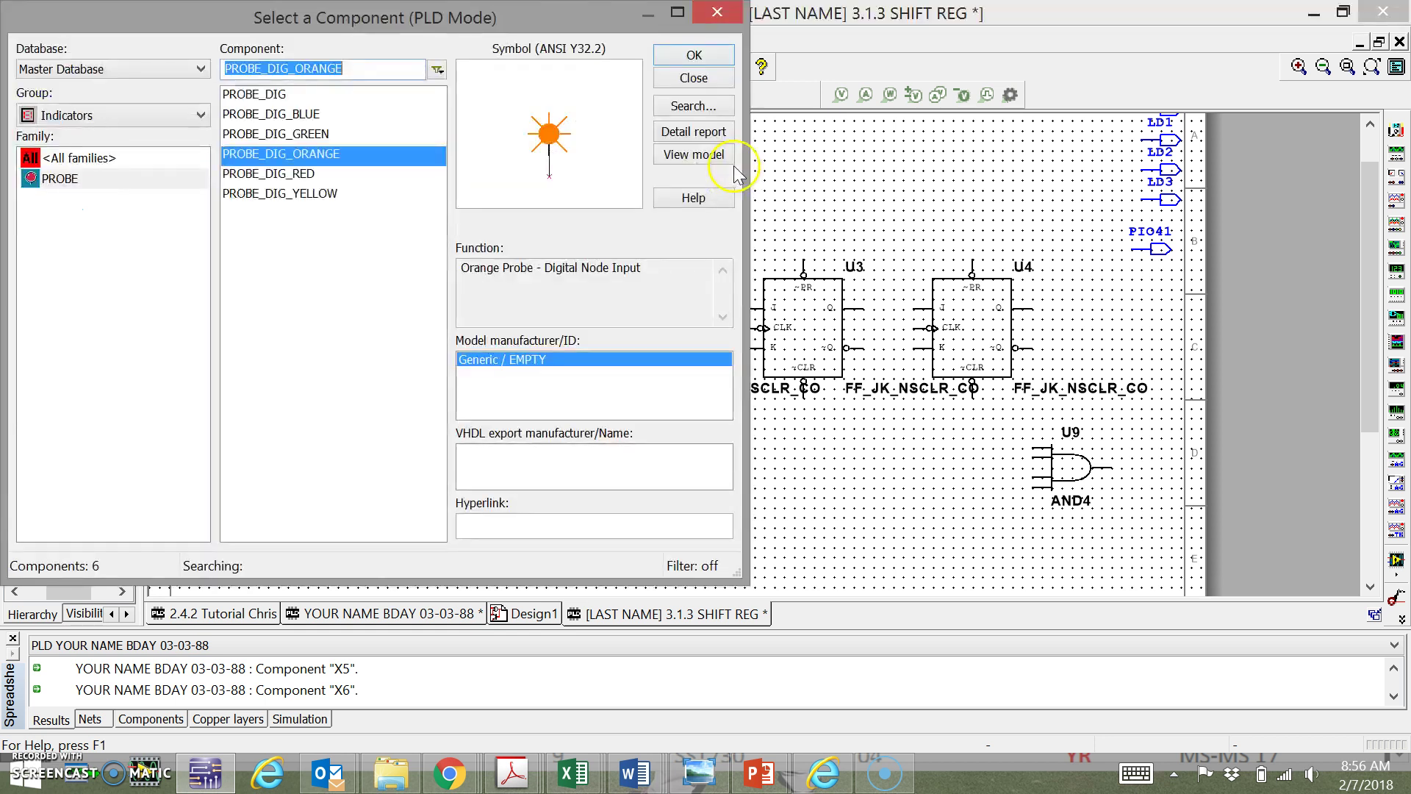
left_click(707, 61)
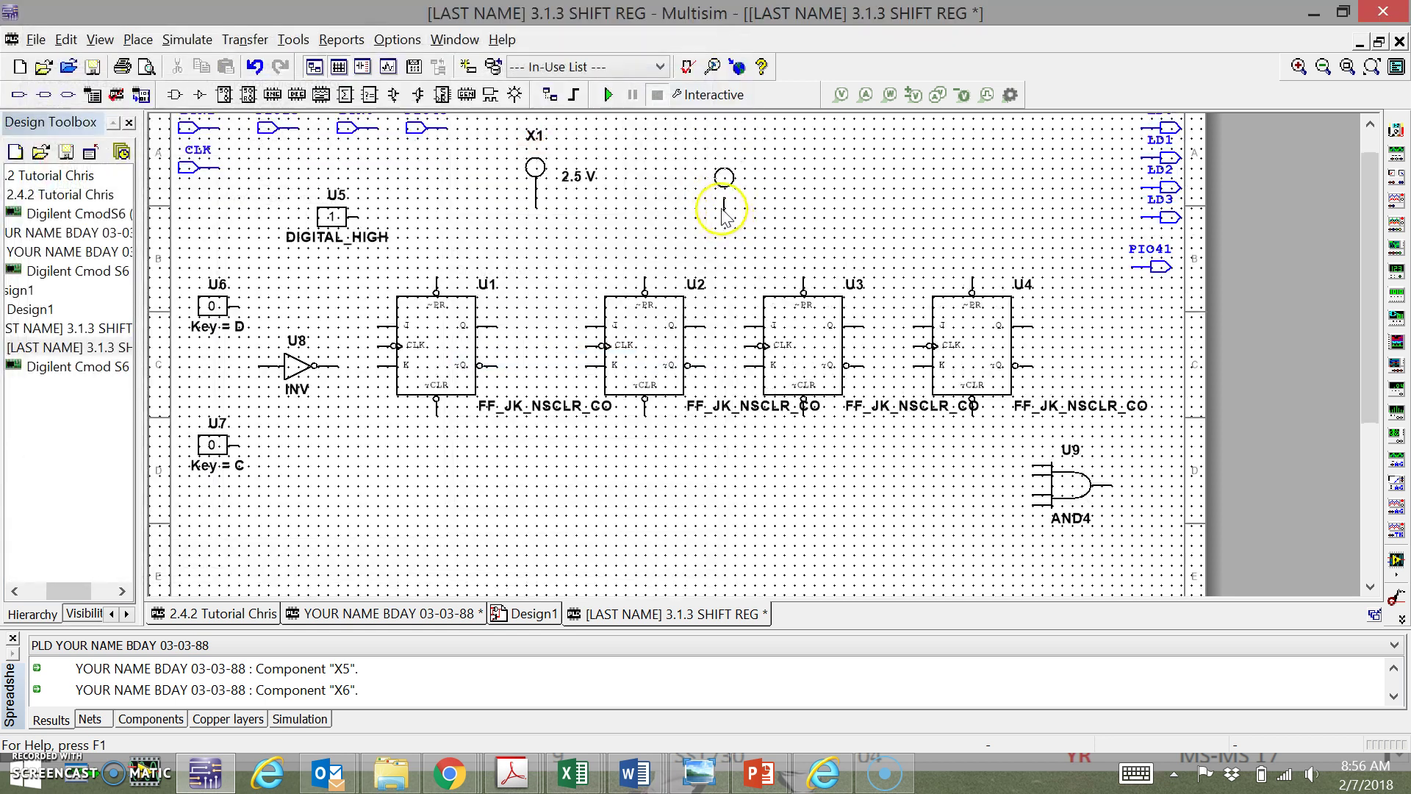
left_click(726, 188)
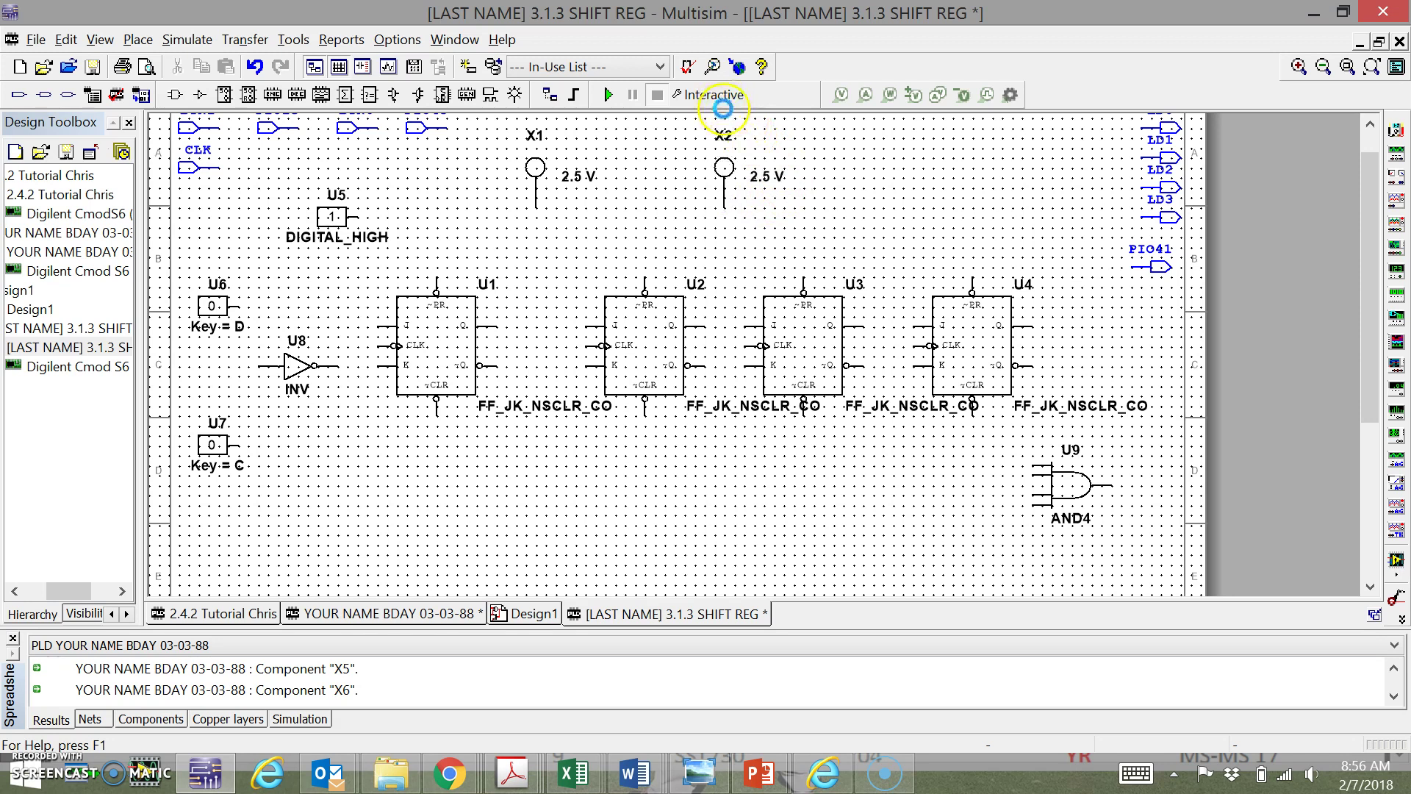
left_click(691, 63)
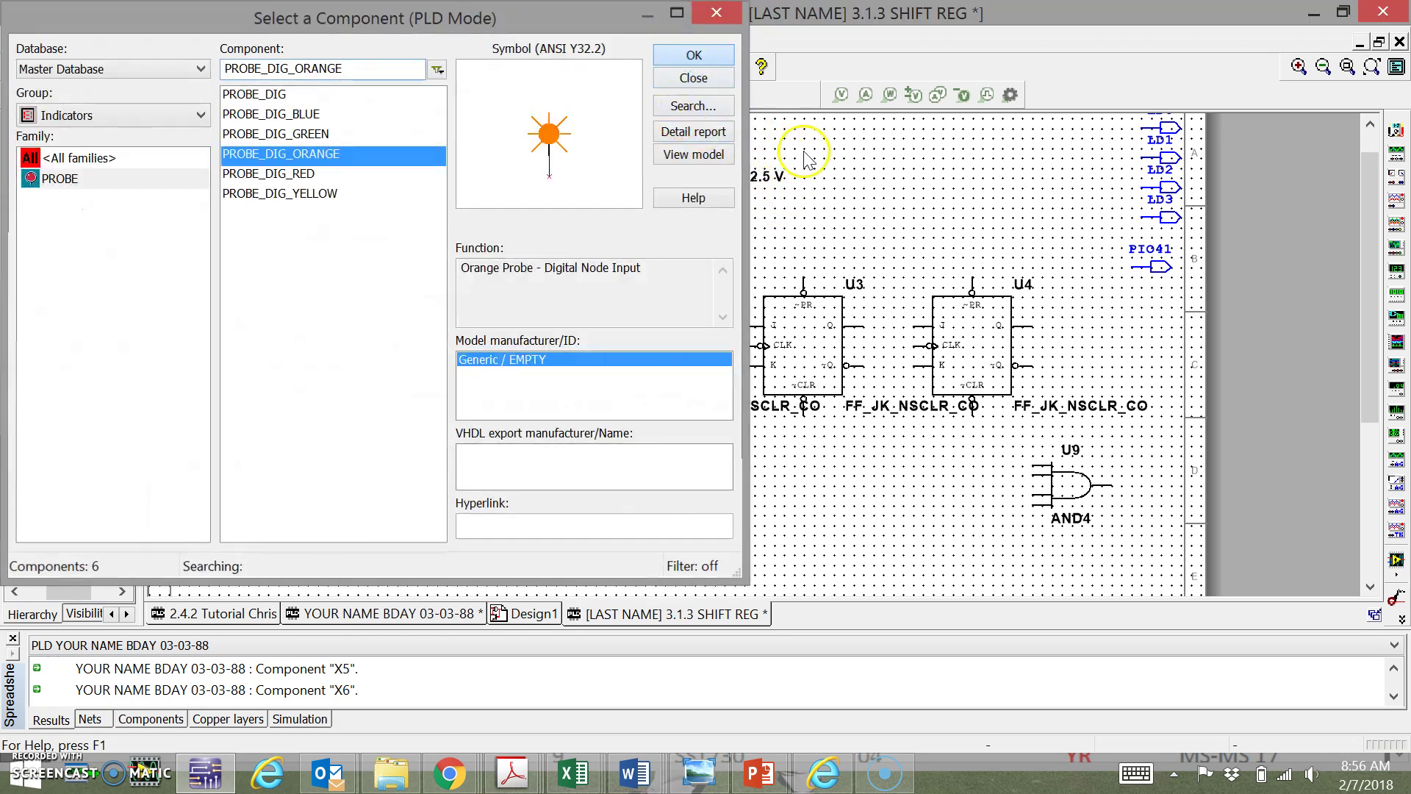
left_click(891, 212)
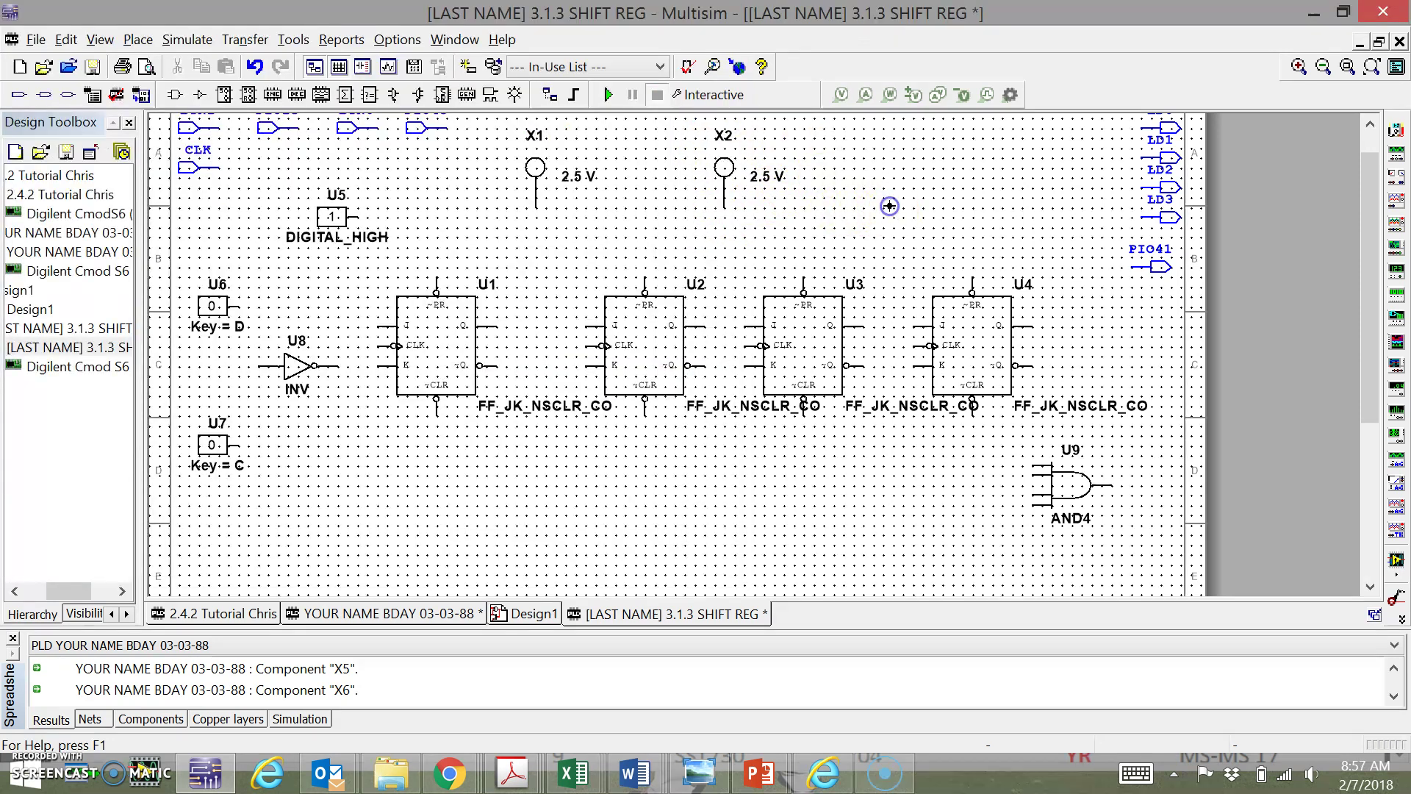
left_click(691, 53)
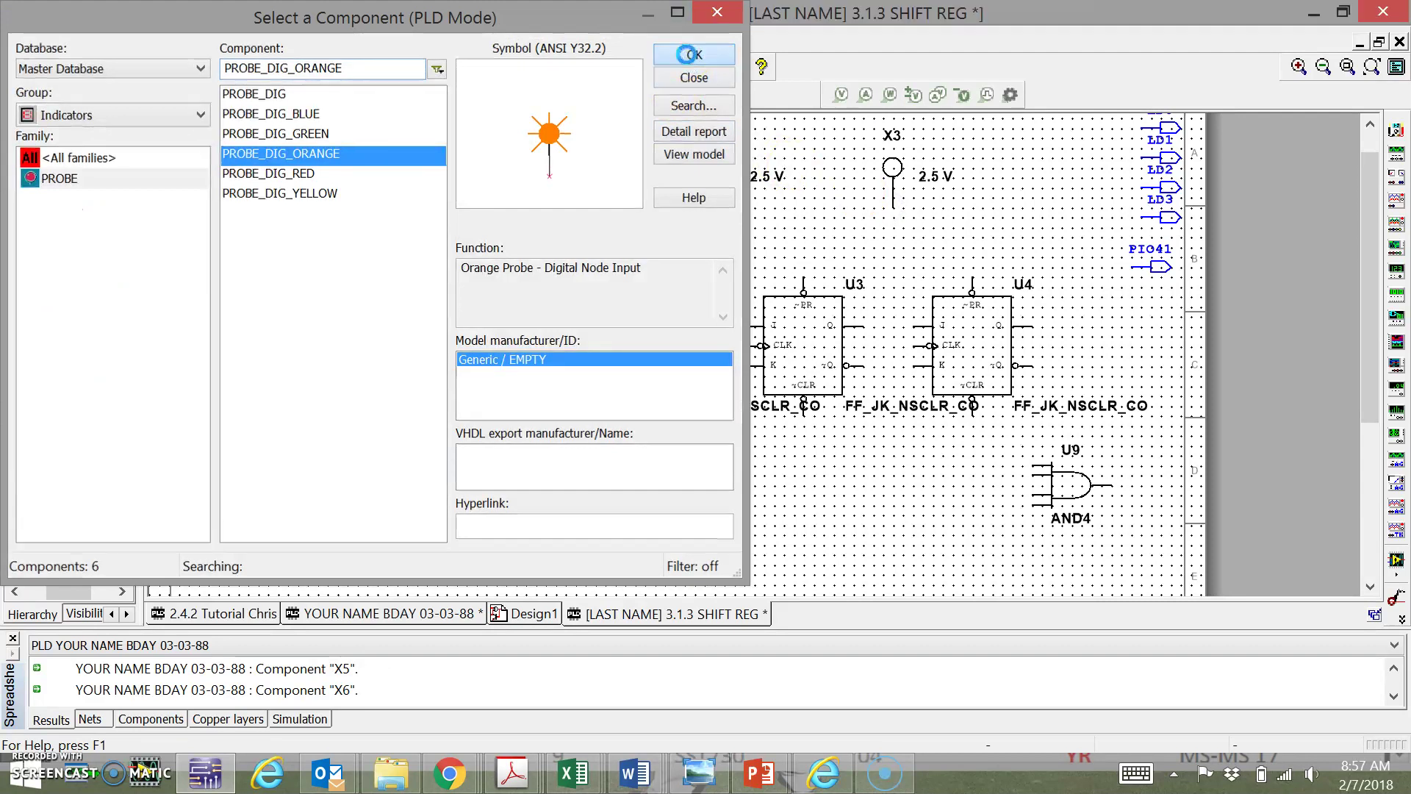
left_click(1067, 229)
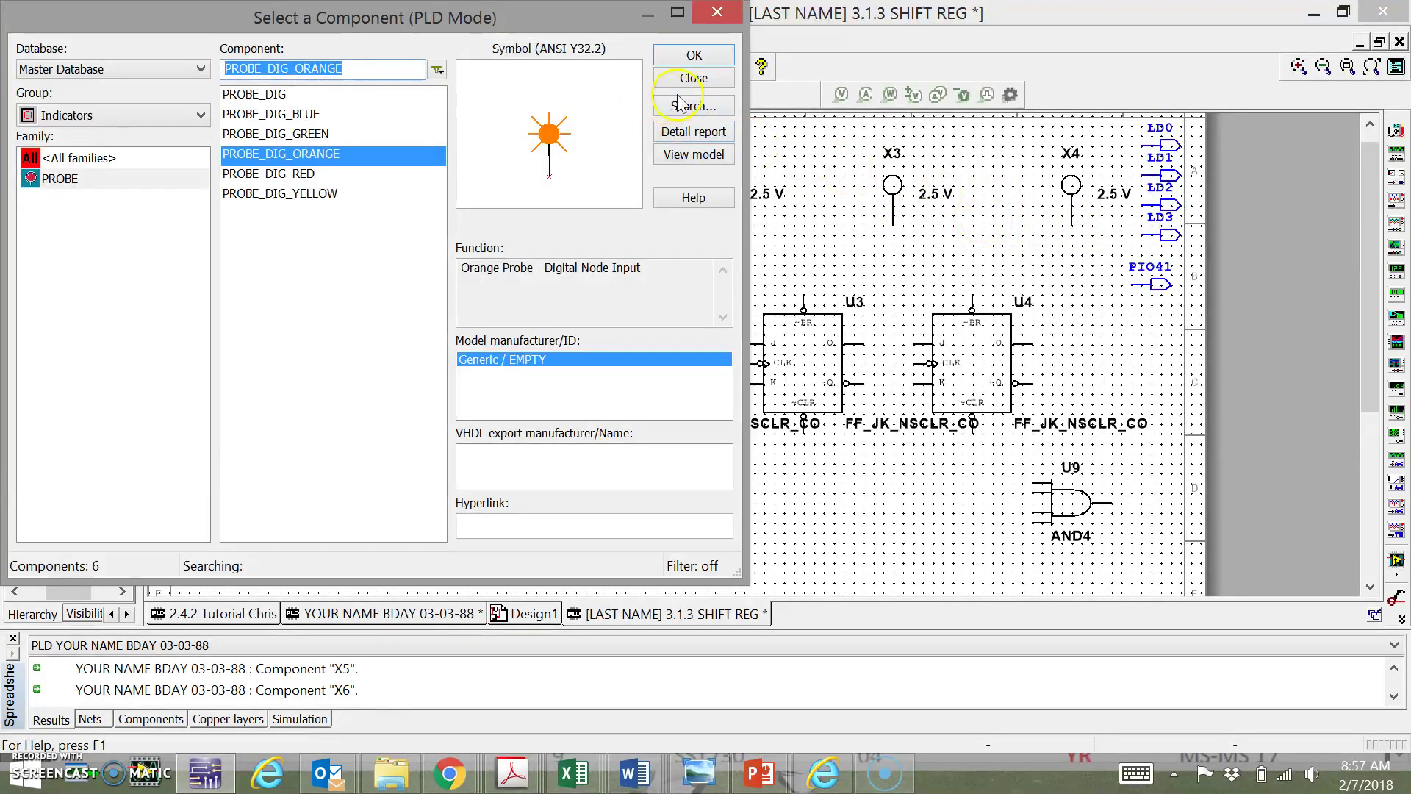
left_click(691, 81)
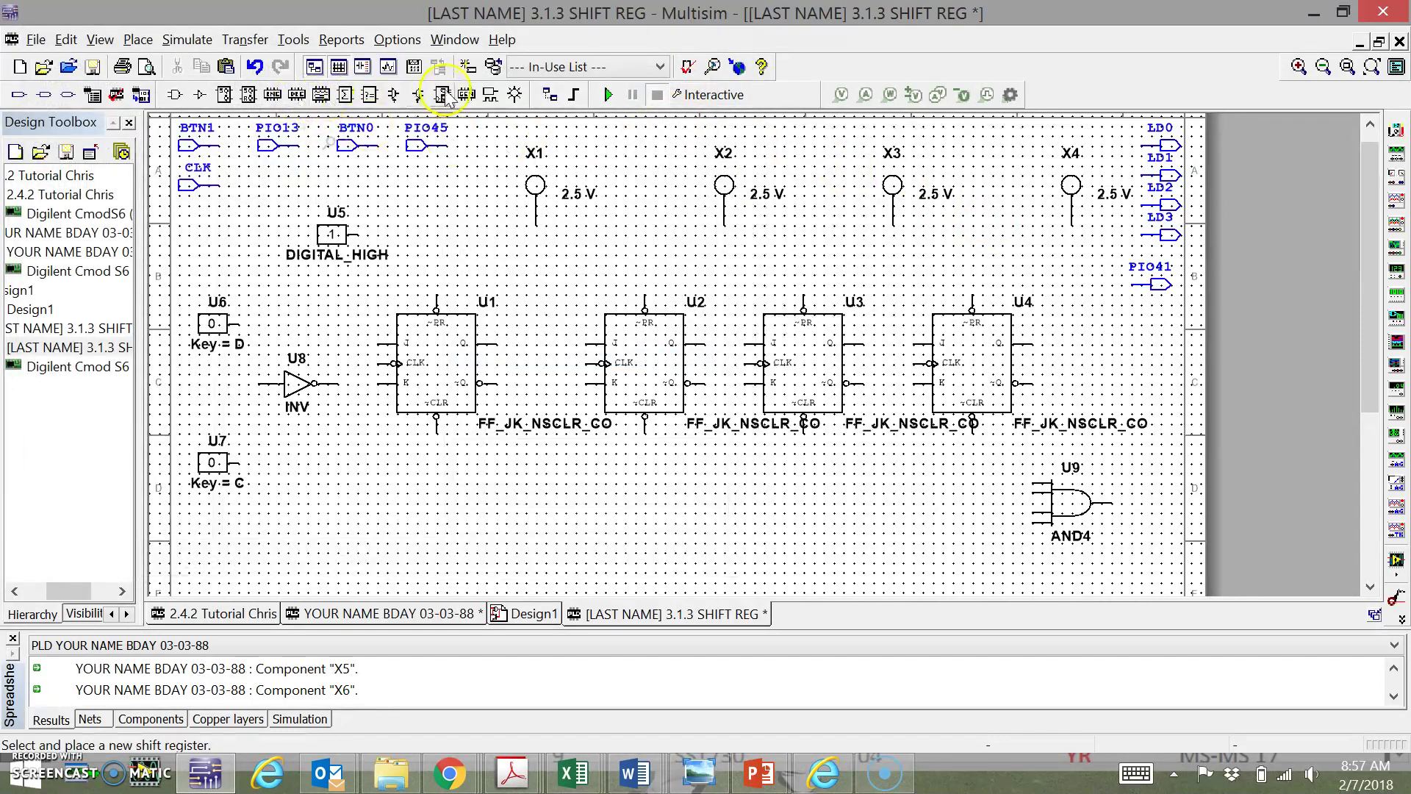
Add a yellow digital probe X5 beside the AND4 gate
left_click(516, 96)
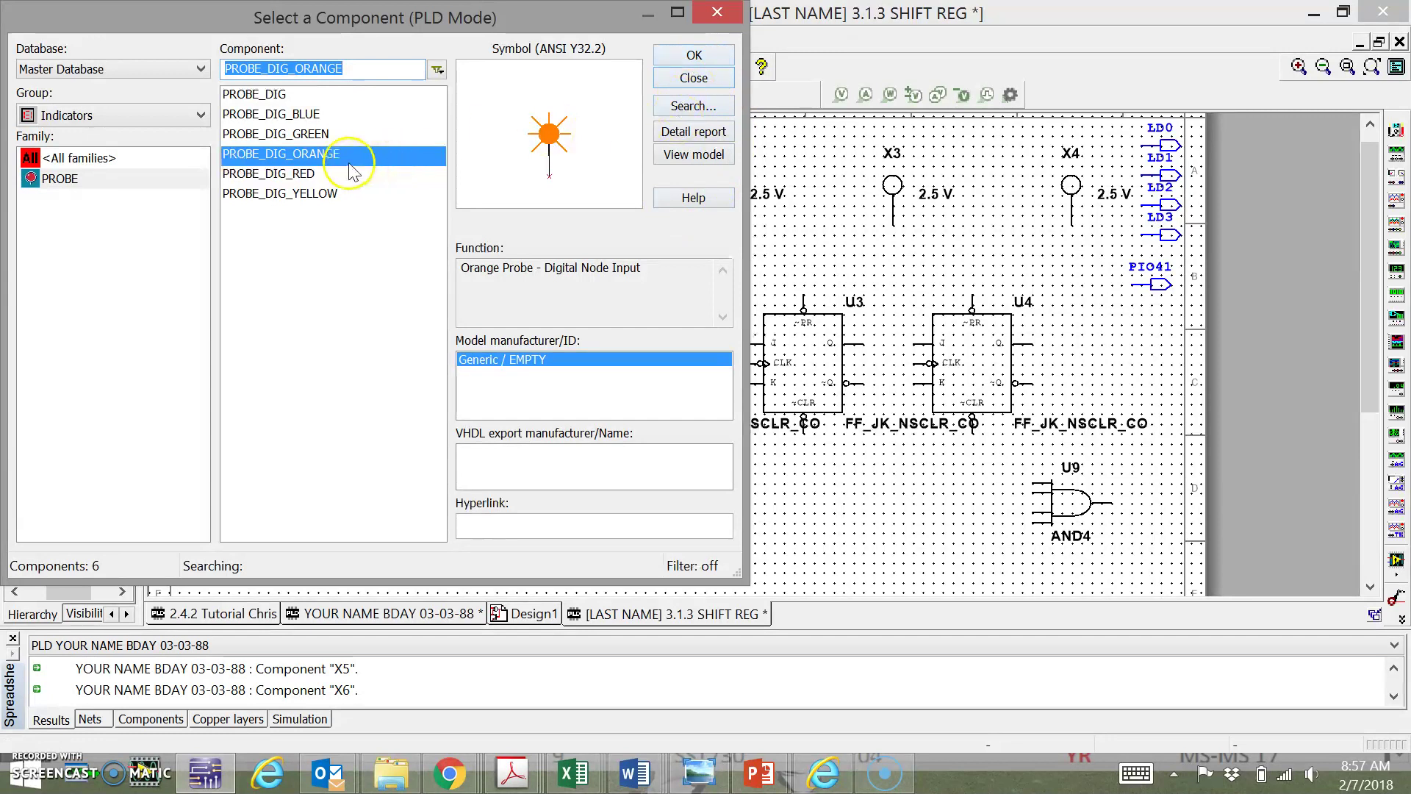
left_click(327, 193)
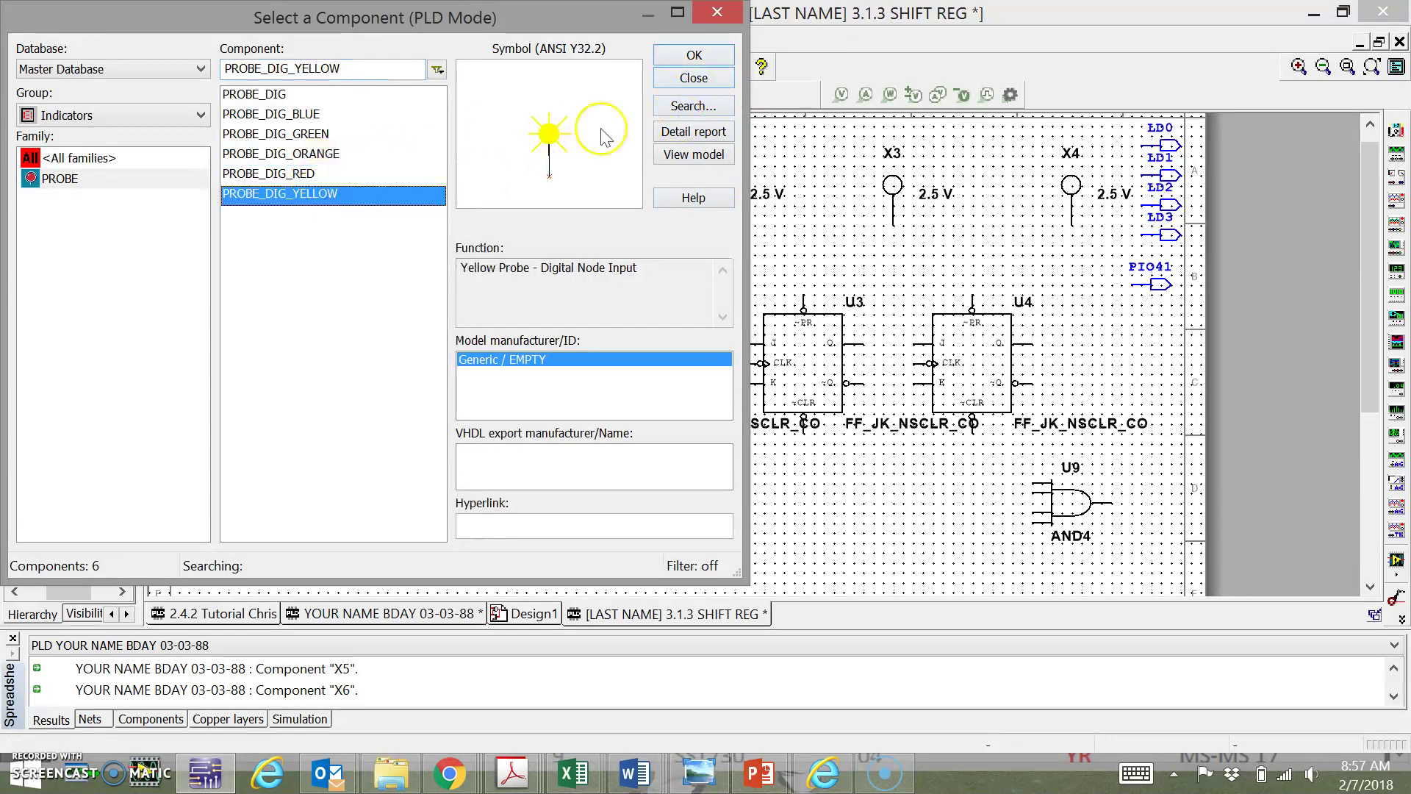
left_click(691, 57)
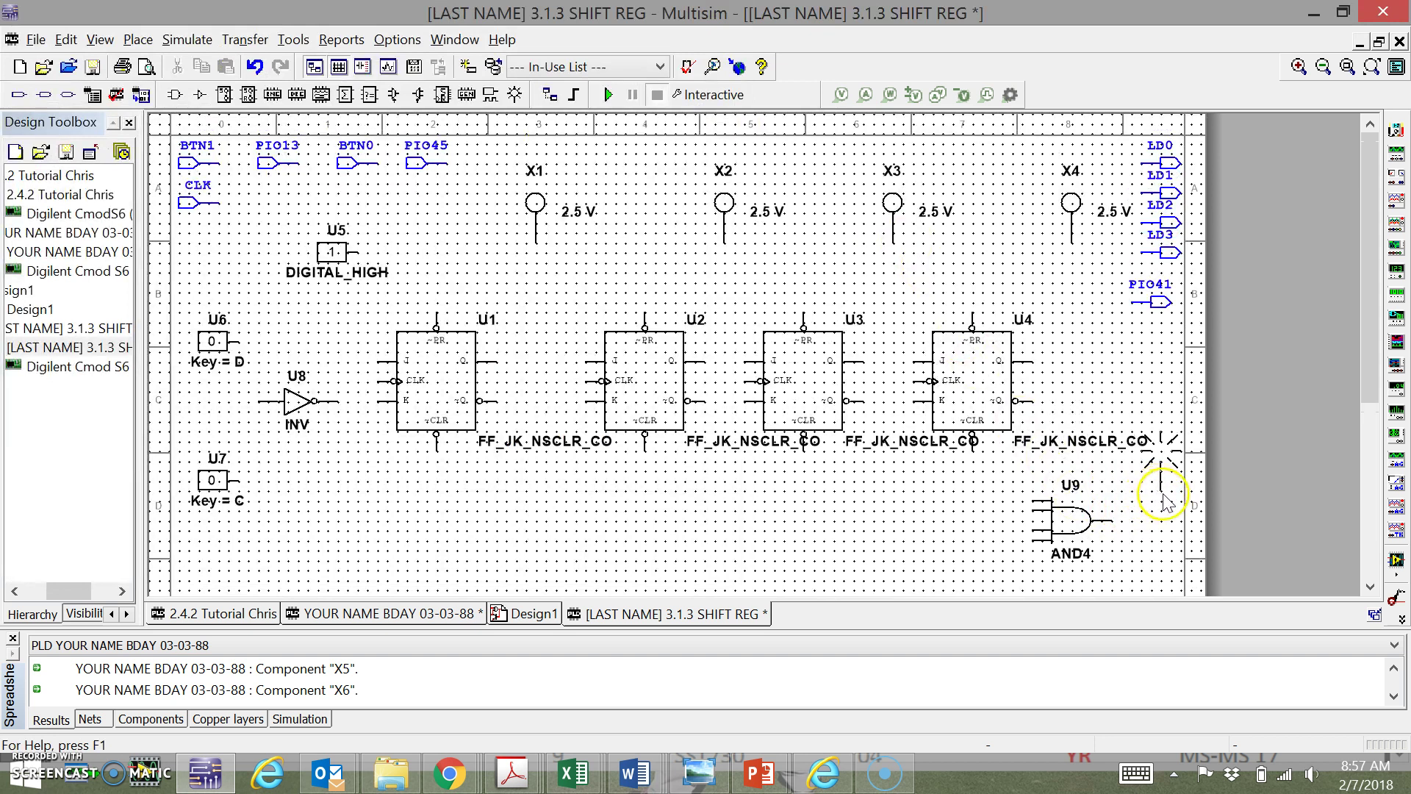
left_click(1172, 459)
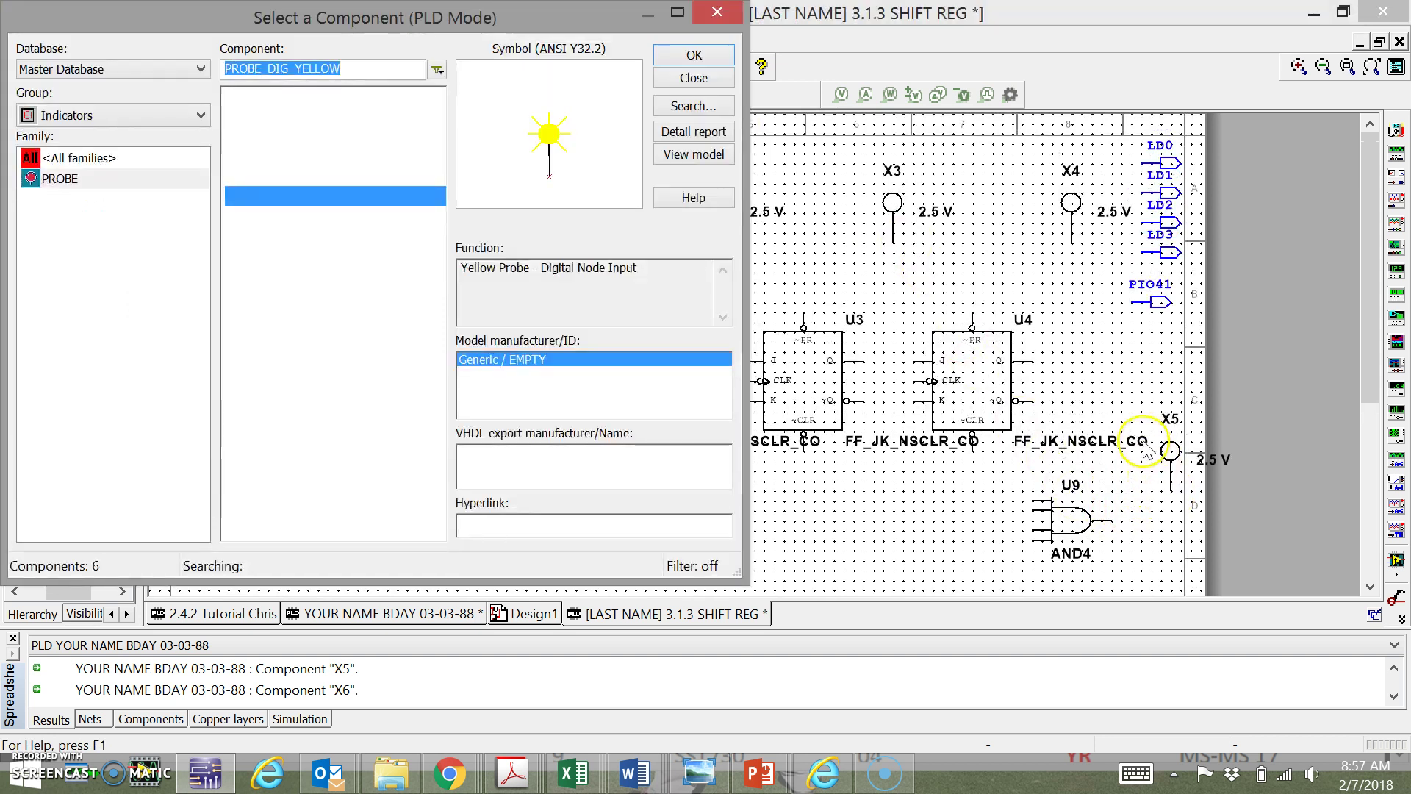
Drag U3's FF_JK_NSCLR_CO label upward so it sits between U3 and U4
left_click(698, 82)
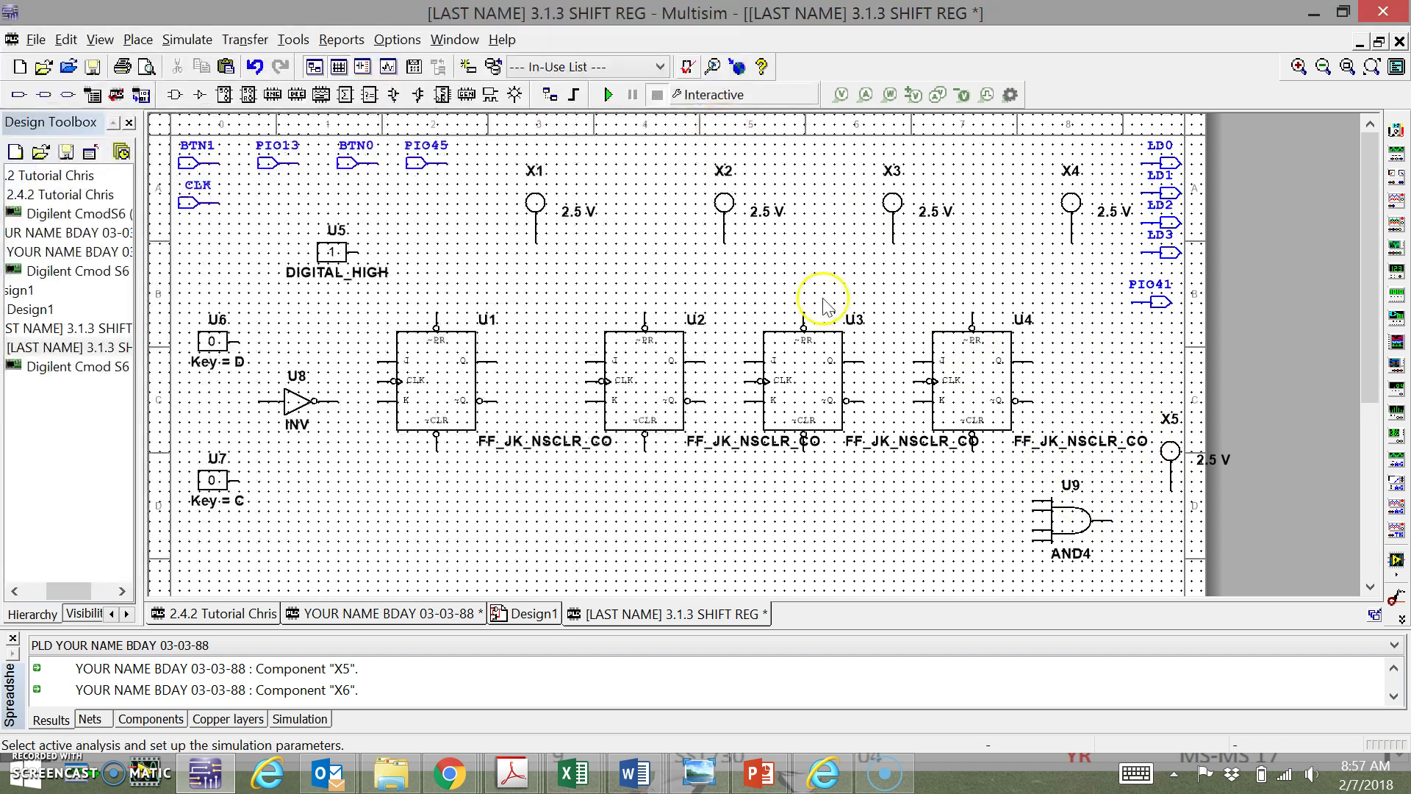
left_click(883, 442)
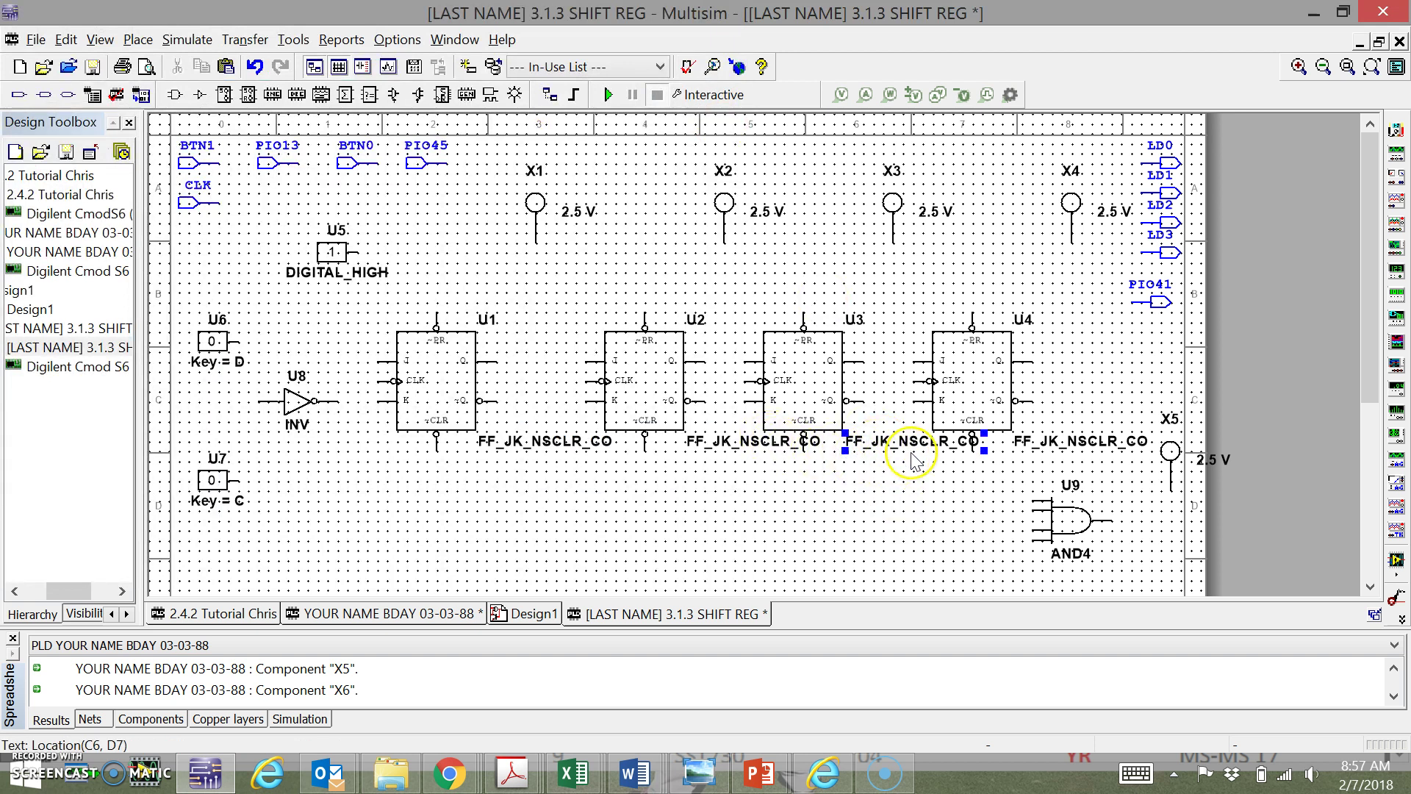
right_click(909, 442)
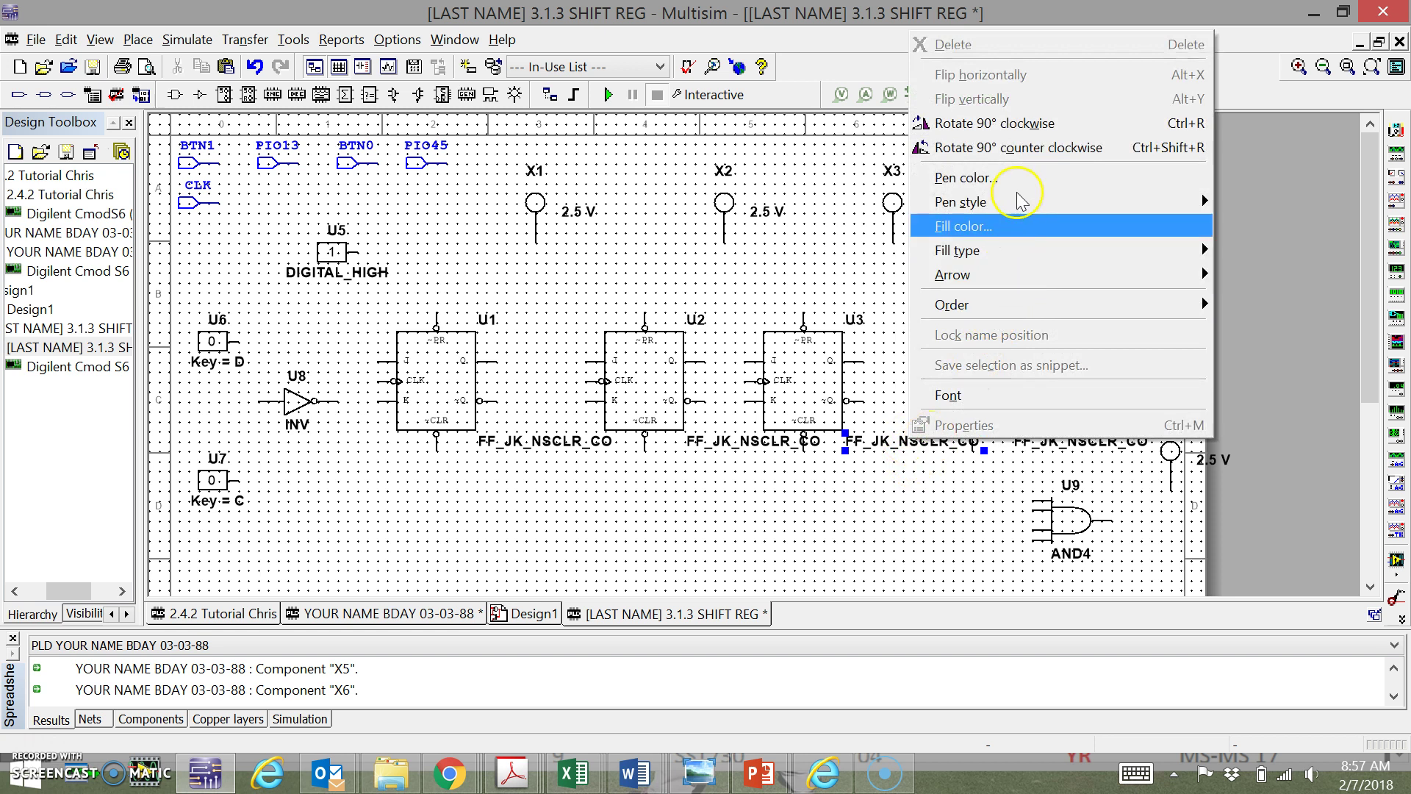
left_click(946, 445)
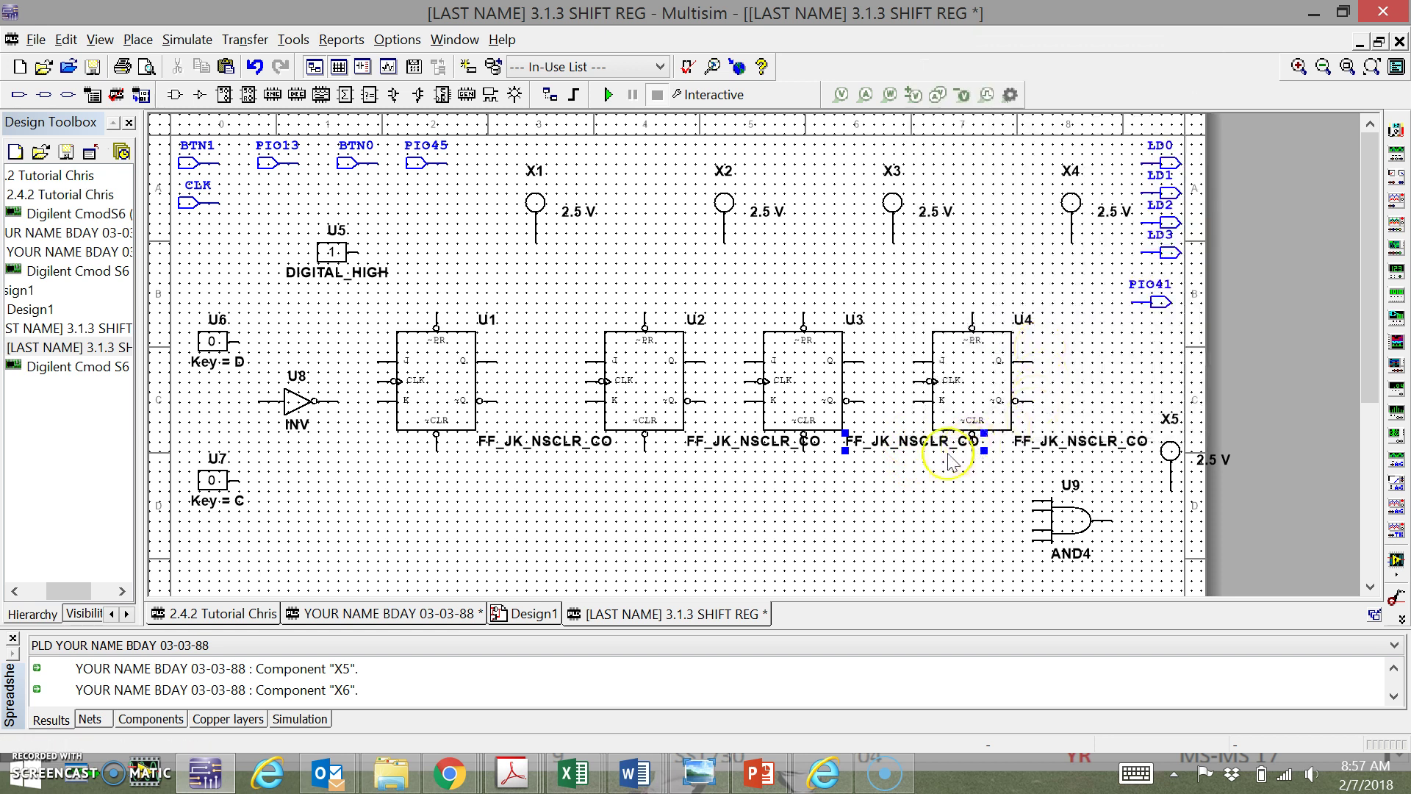
right_click(909, 450)
left_click(889, 450)
left_click_drag(889, 450, 891, 460)
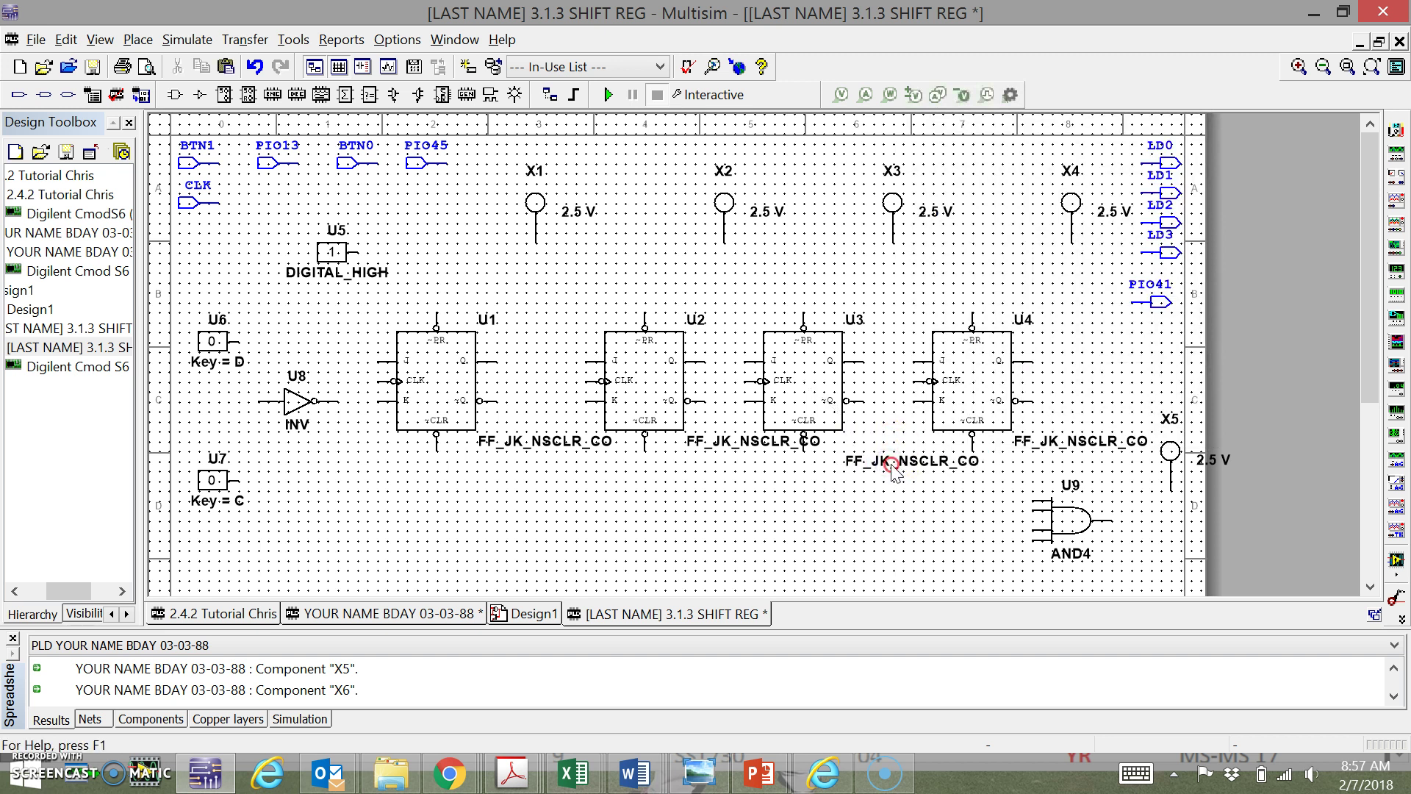
right_click(891, 465)
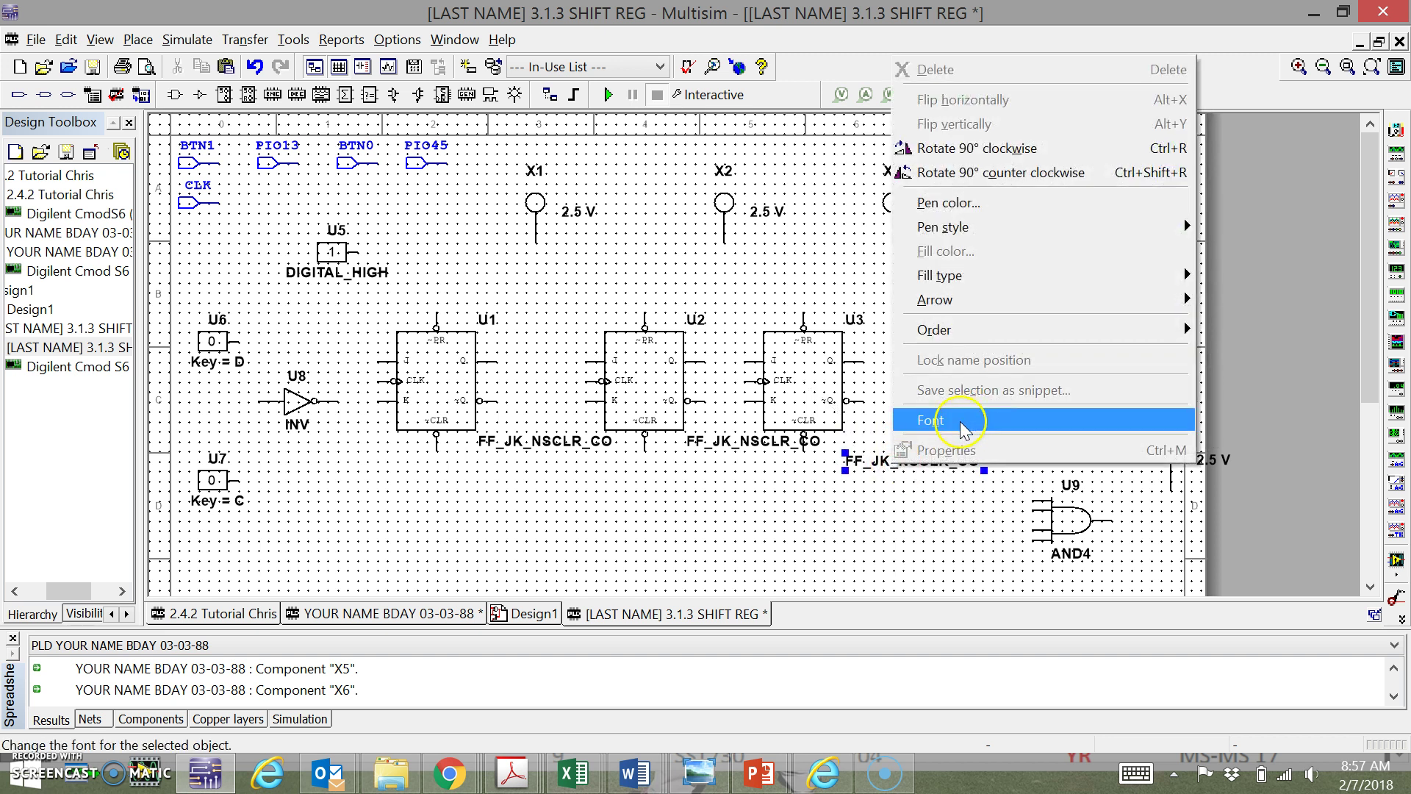
left_click(937, 474)
left_click_drag(894, 463, 885, 434)
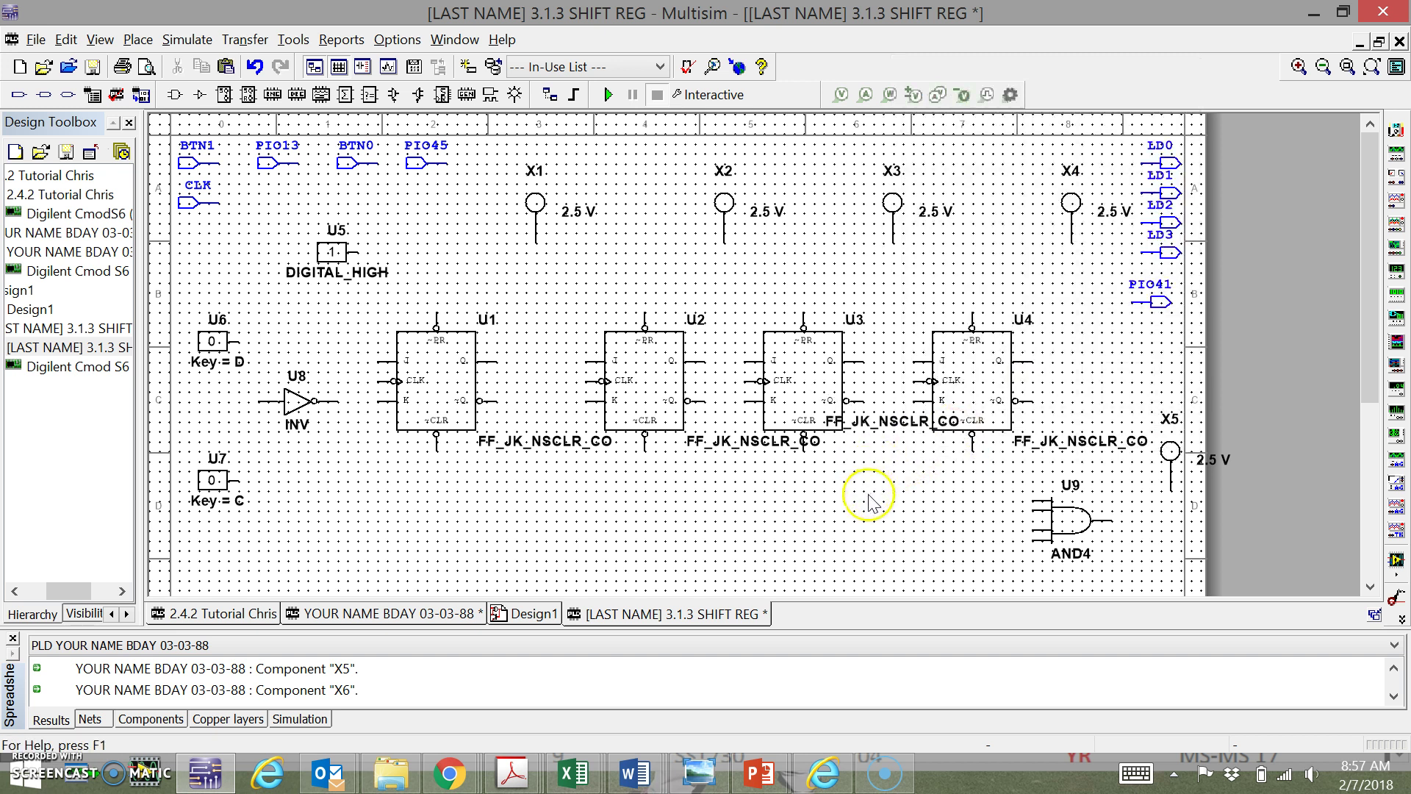
left_click(489, 450)
Wire U4's preset pin to the DIGITAL_HIGH output of U5
left_click(524, 421)
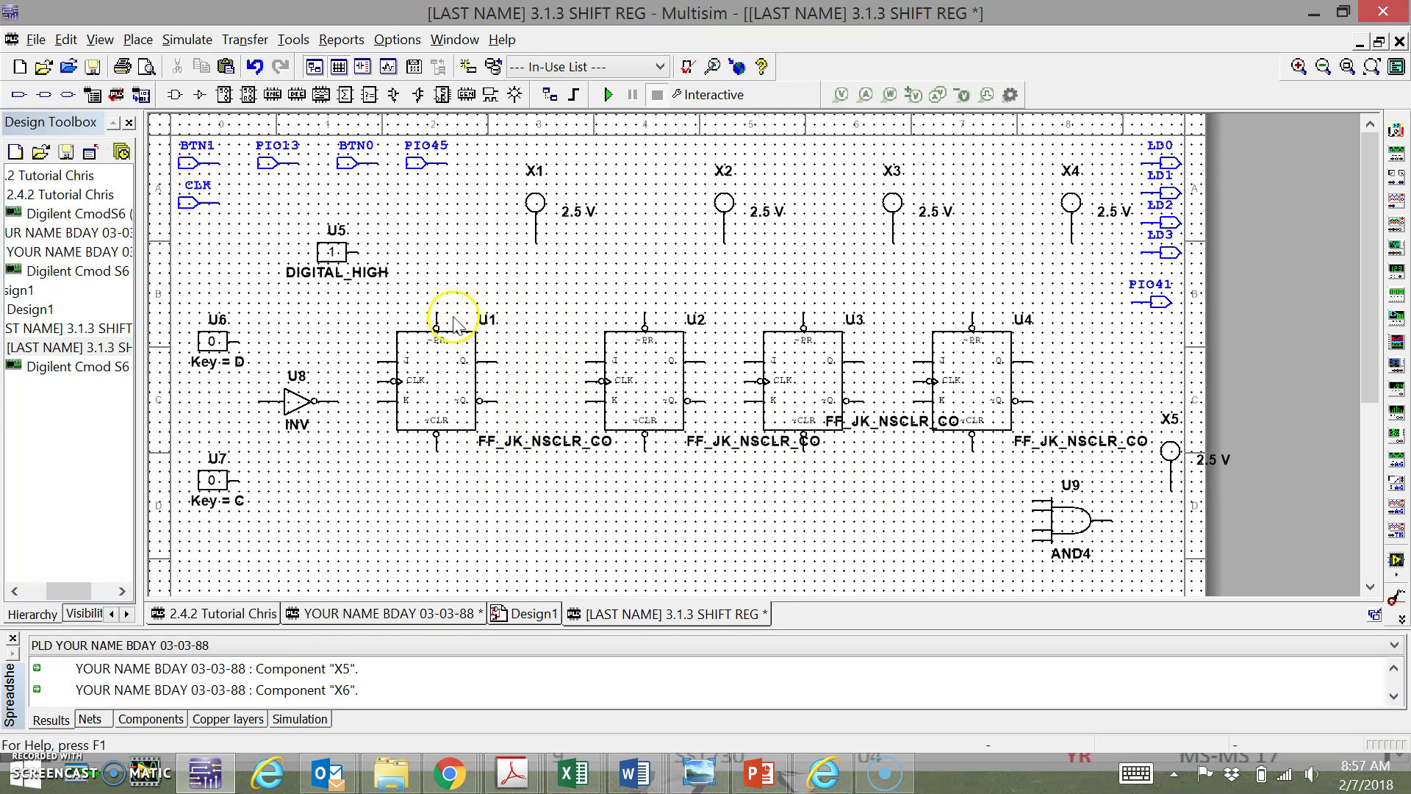
left_click(972, 316)
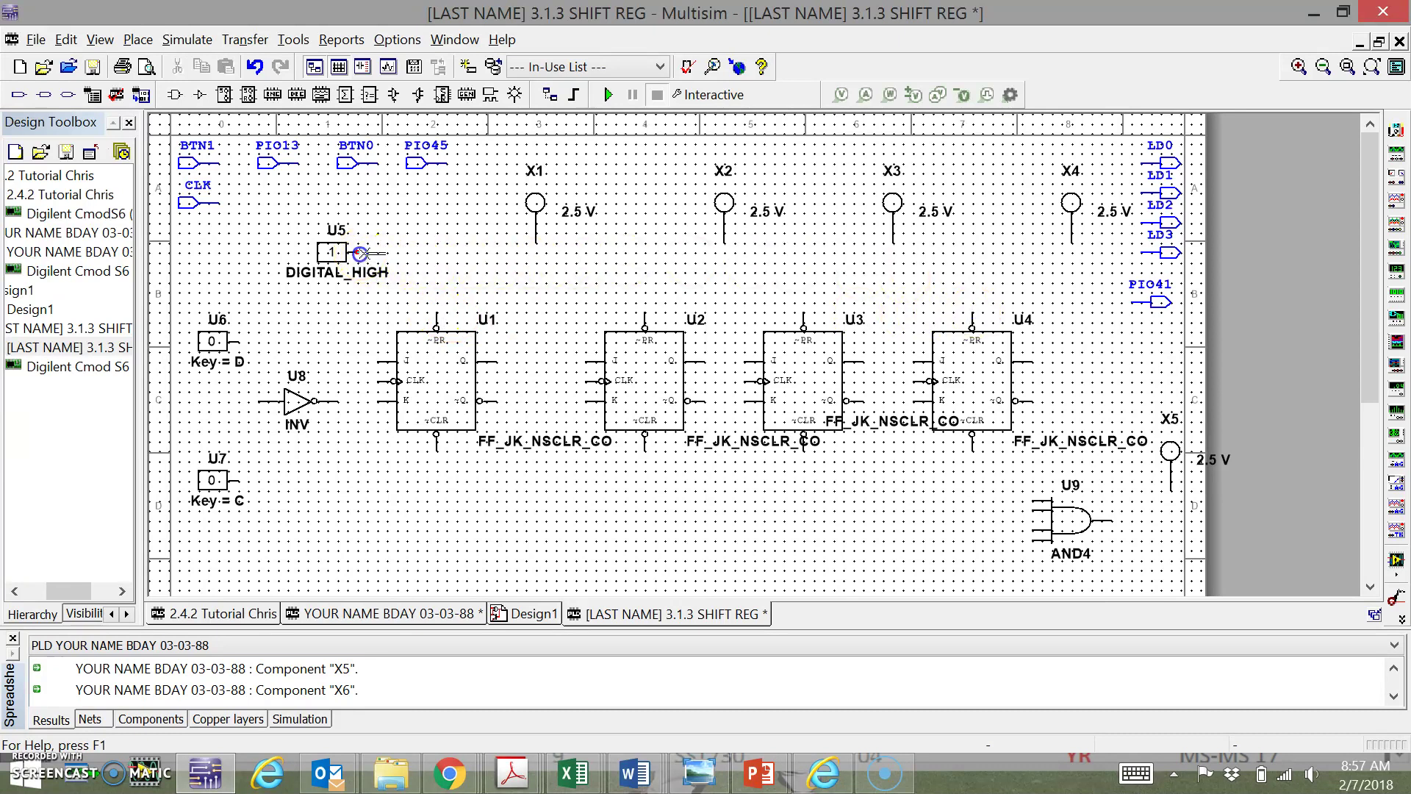
left_click(353, 252)
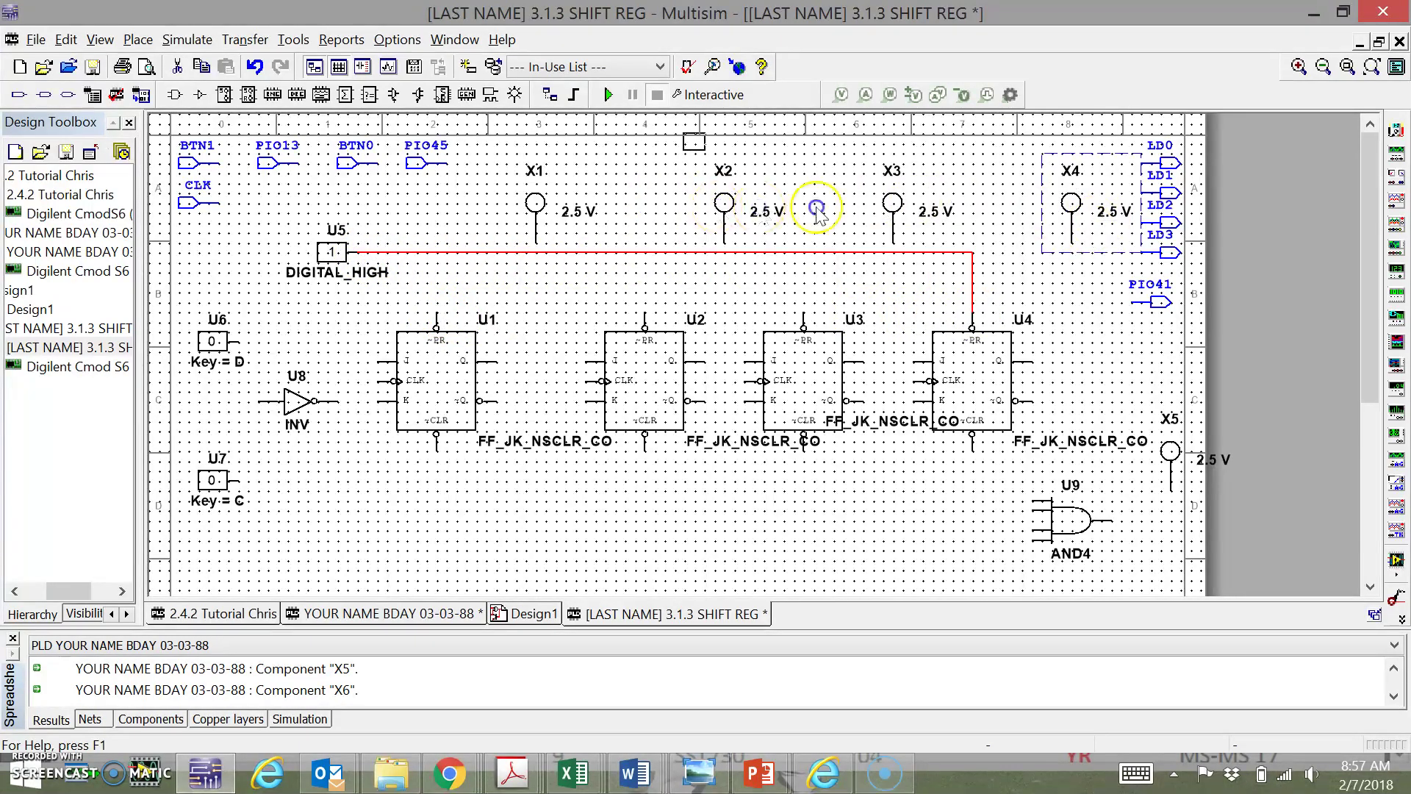
Align probe X4 in one row with probes X1–X3
left_click(1086, 229)
left_click_drag(1088, 232, 1089, 220)
left_click(978, 224)
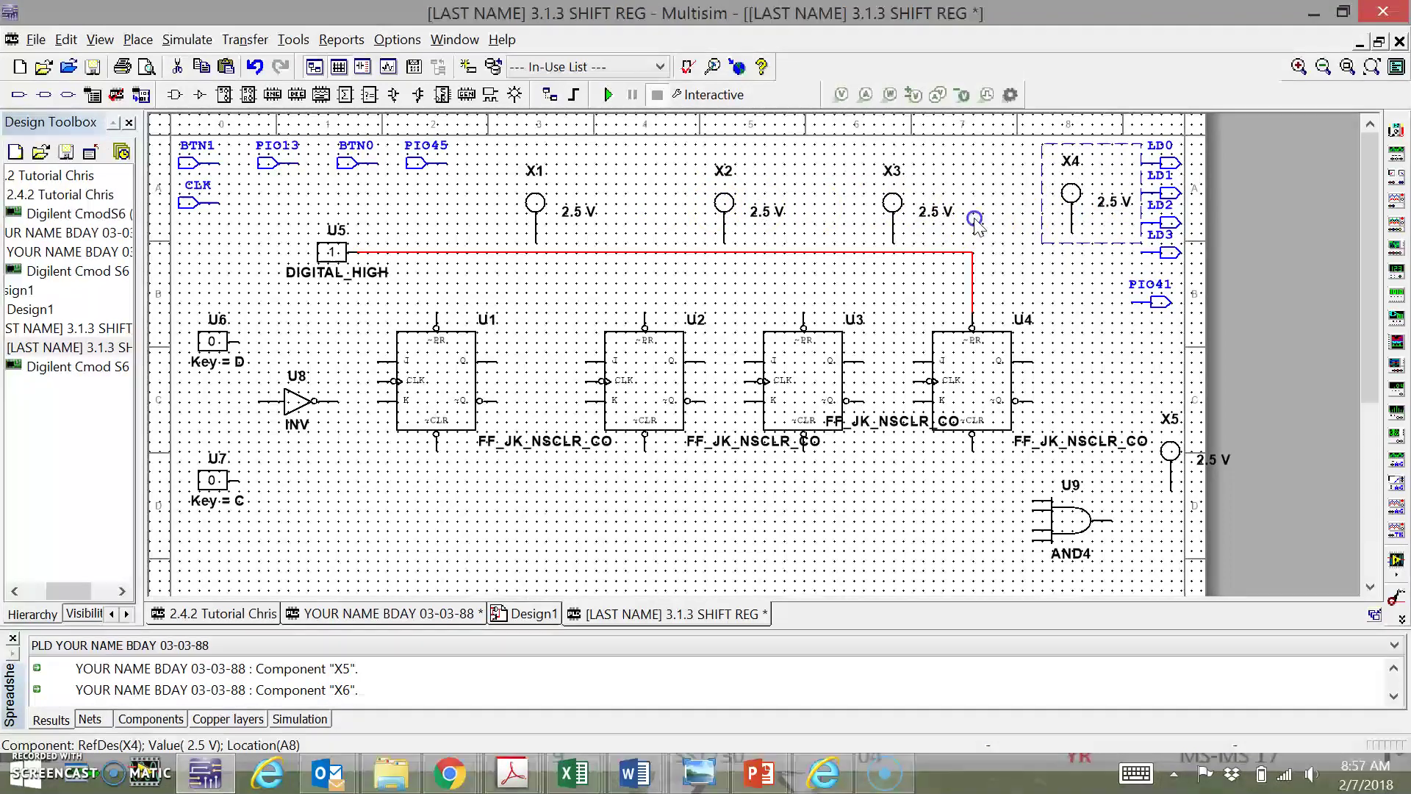
left_click_drag(510, 193, 538, 181)
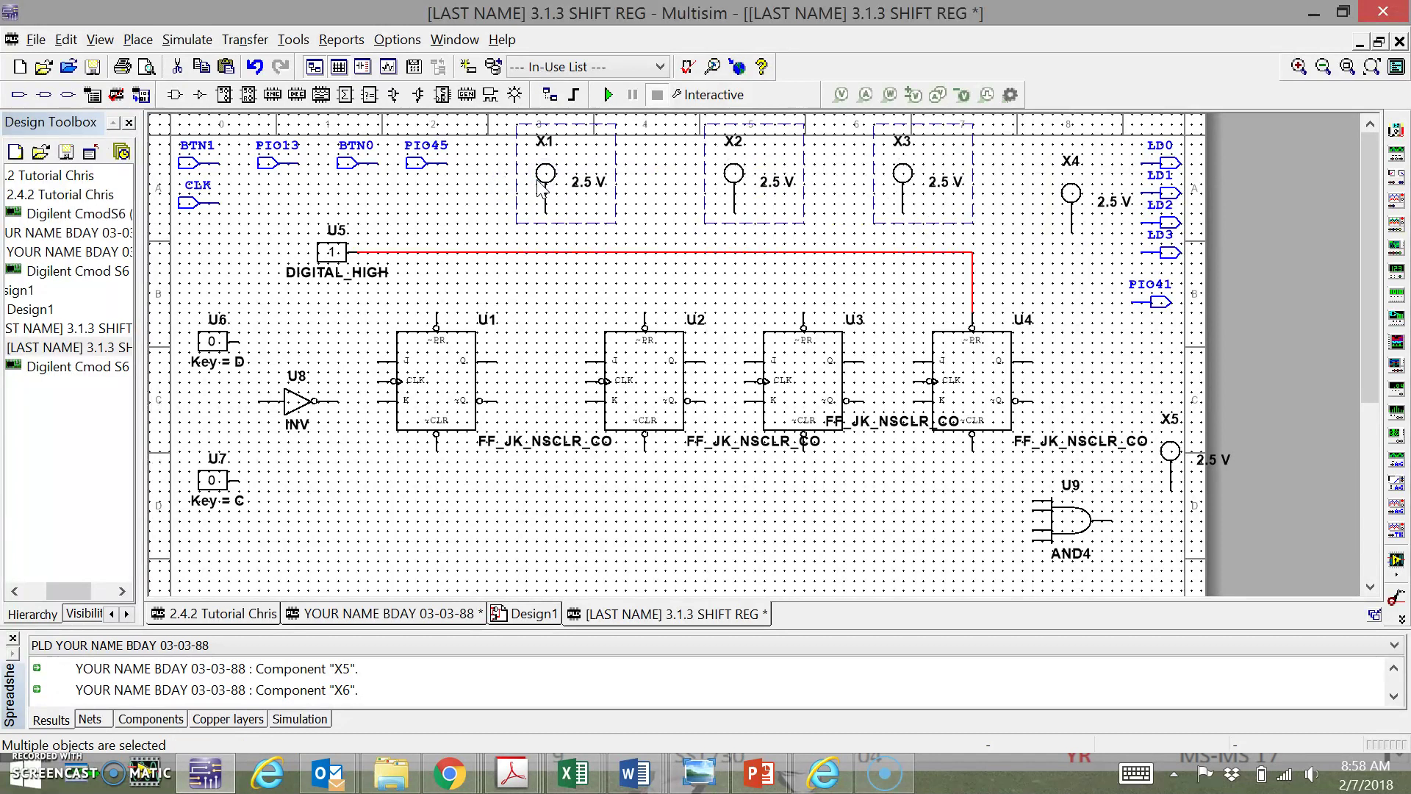
mouse_move(1074, 196)
left_mouse_down()
mouse_move(1053, 181)
mouse_move(1072, 195)
left_mouse_up()
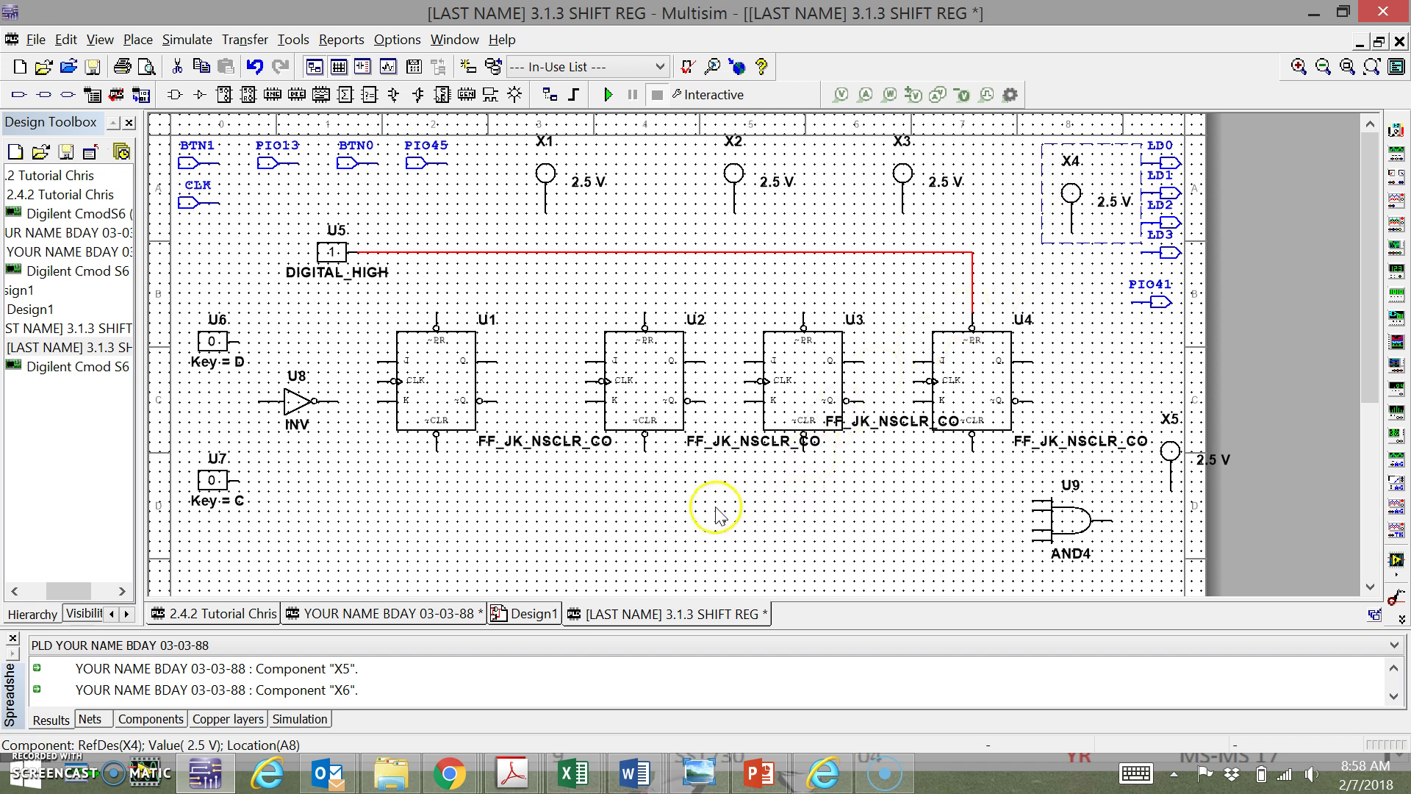
Wire the preset pins of U3, U2 and U1 to the DIGITAL_HIGH net
left_click(803, 328)
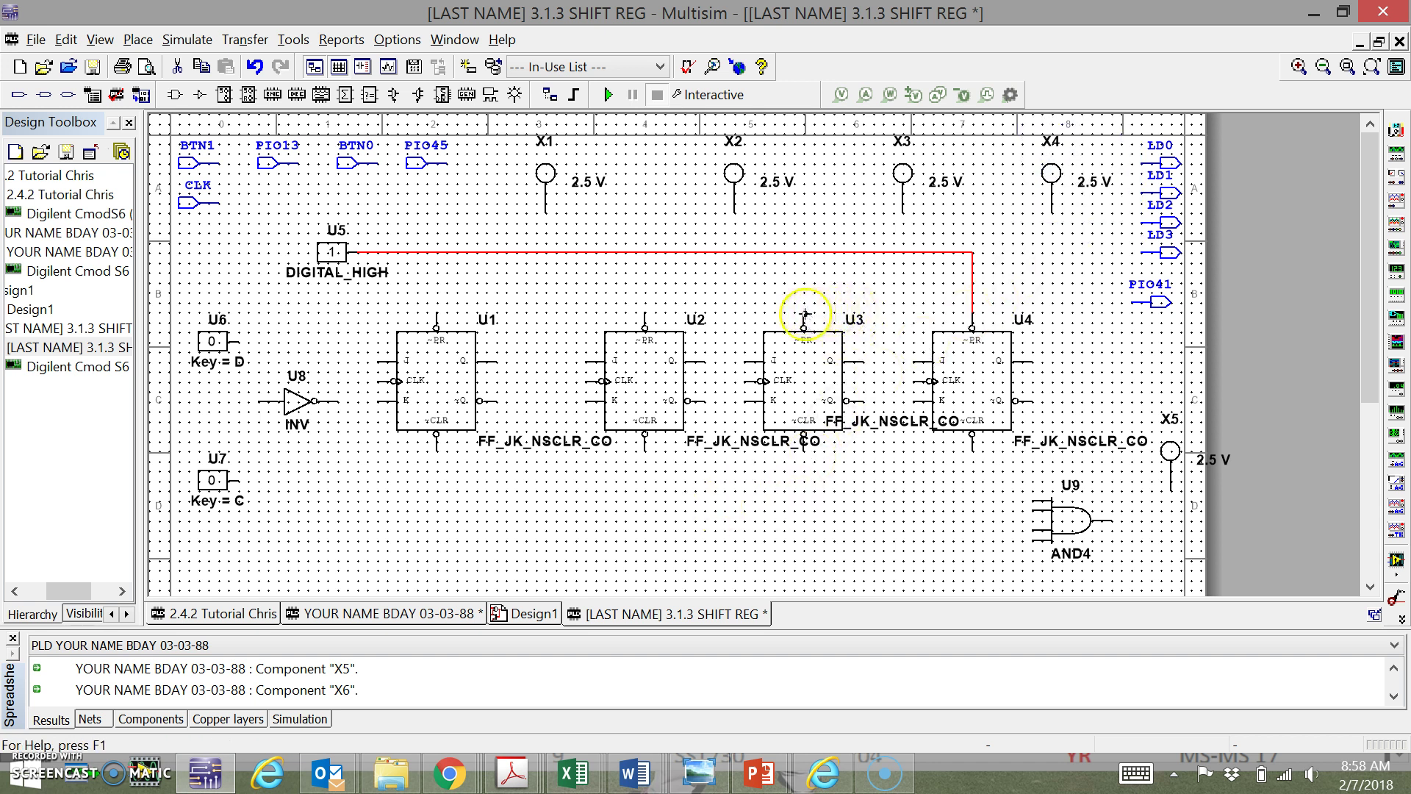
left_click(794, 250)
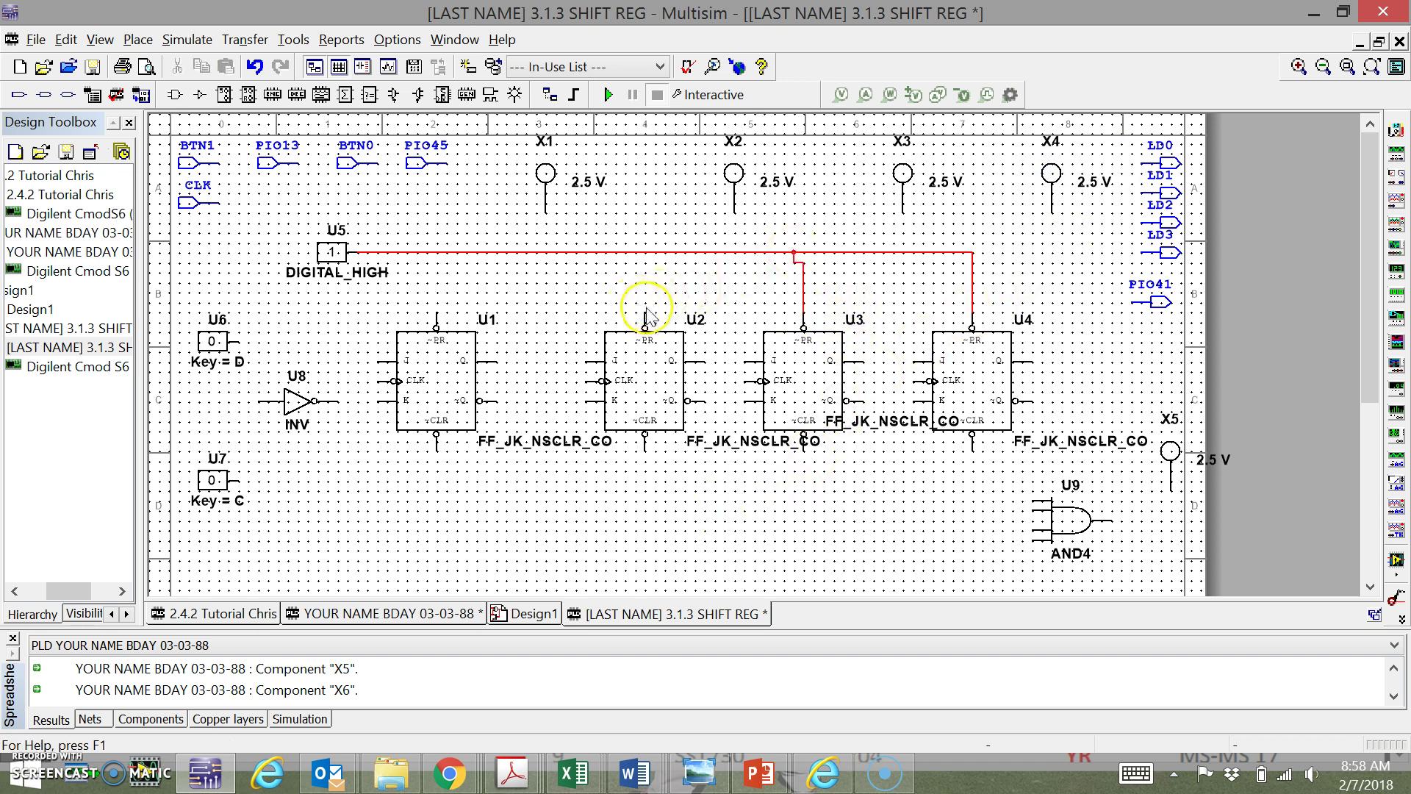
left_click(645, 310)
left_click(645, 252)
left_click(436, 309)
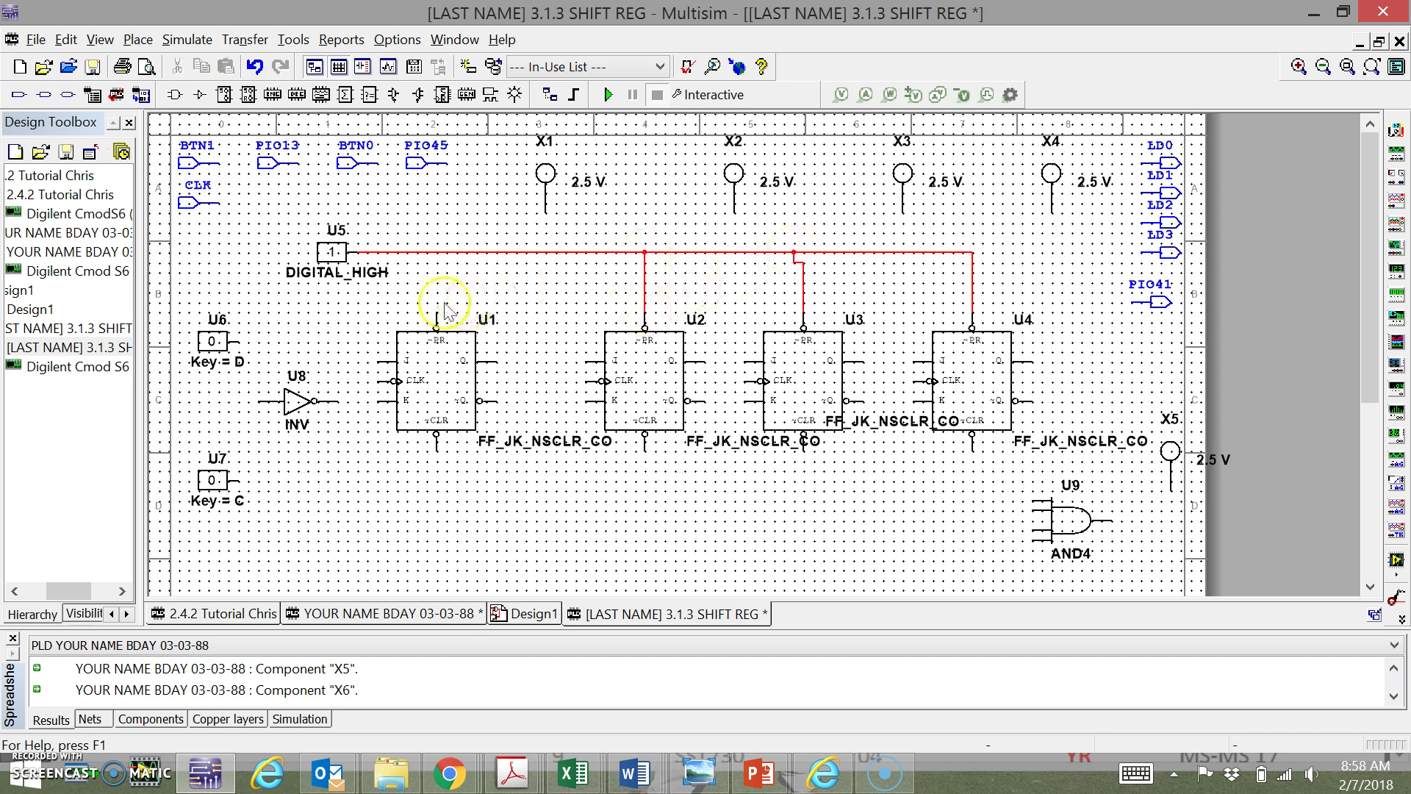
left_click(439, 258)
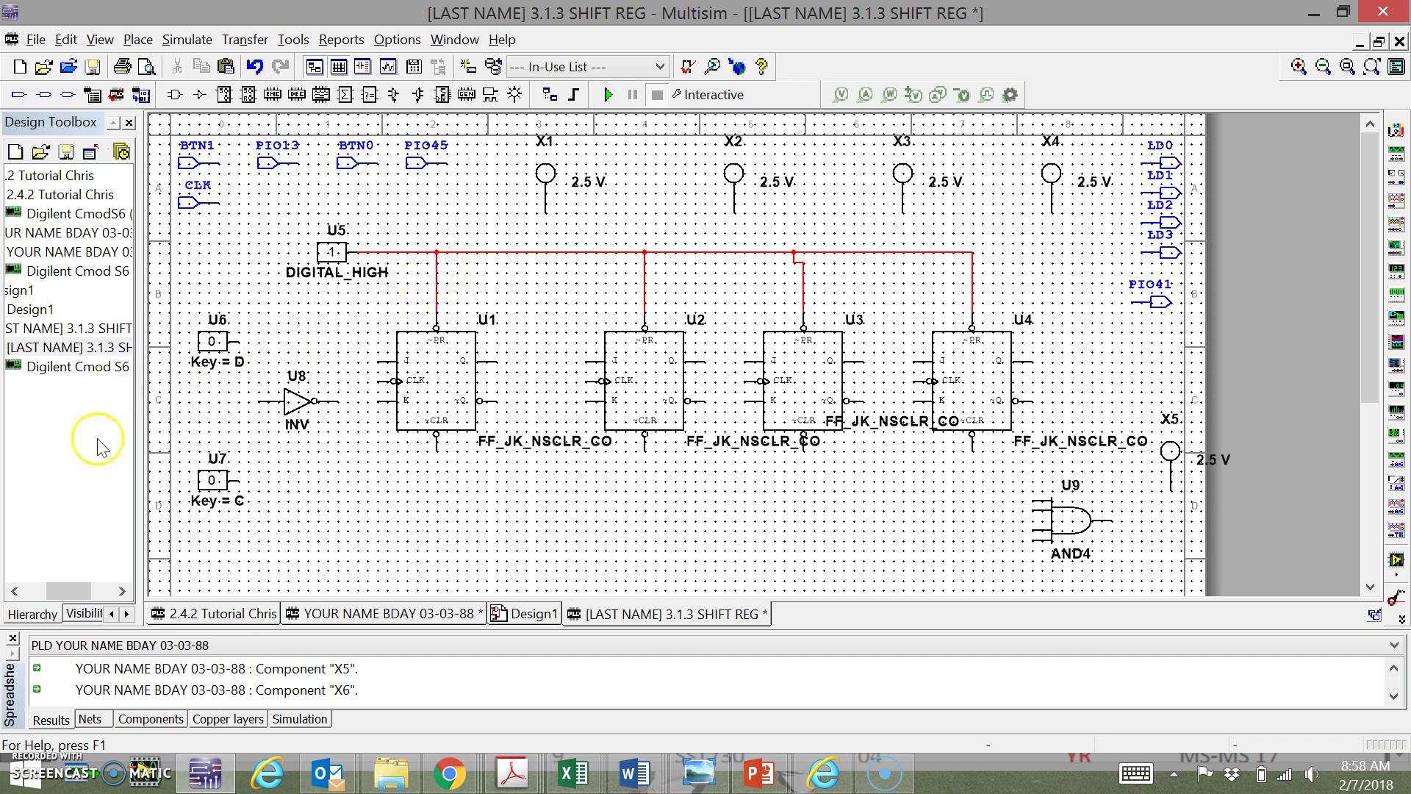
Wire Key = D to U1's J input, and through inverter U8 to U1's K input
left_click(240, 341)
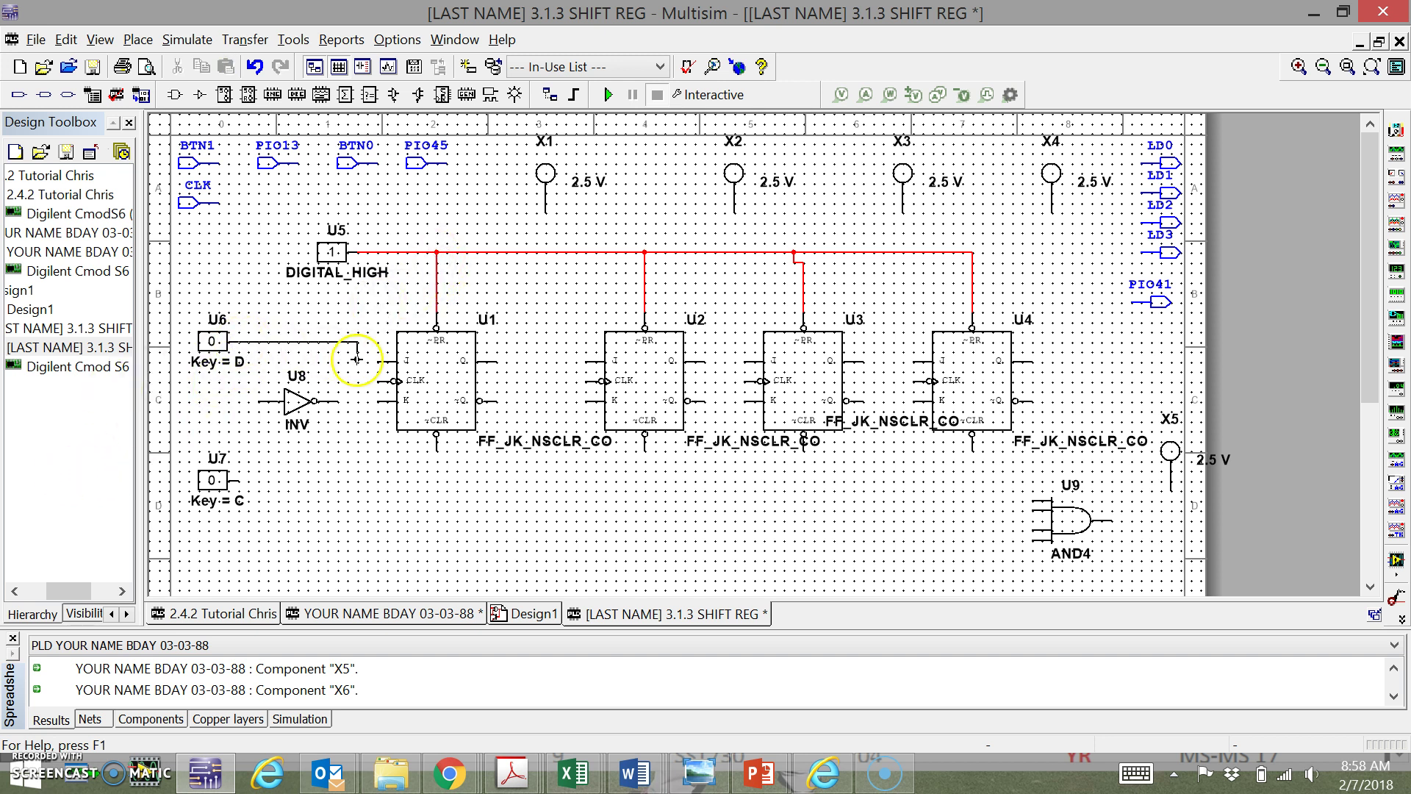
left_click(373, 360)
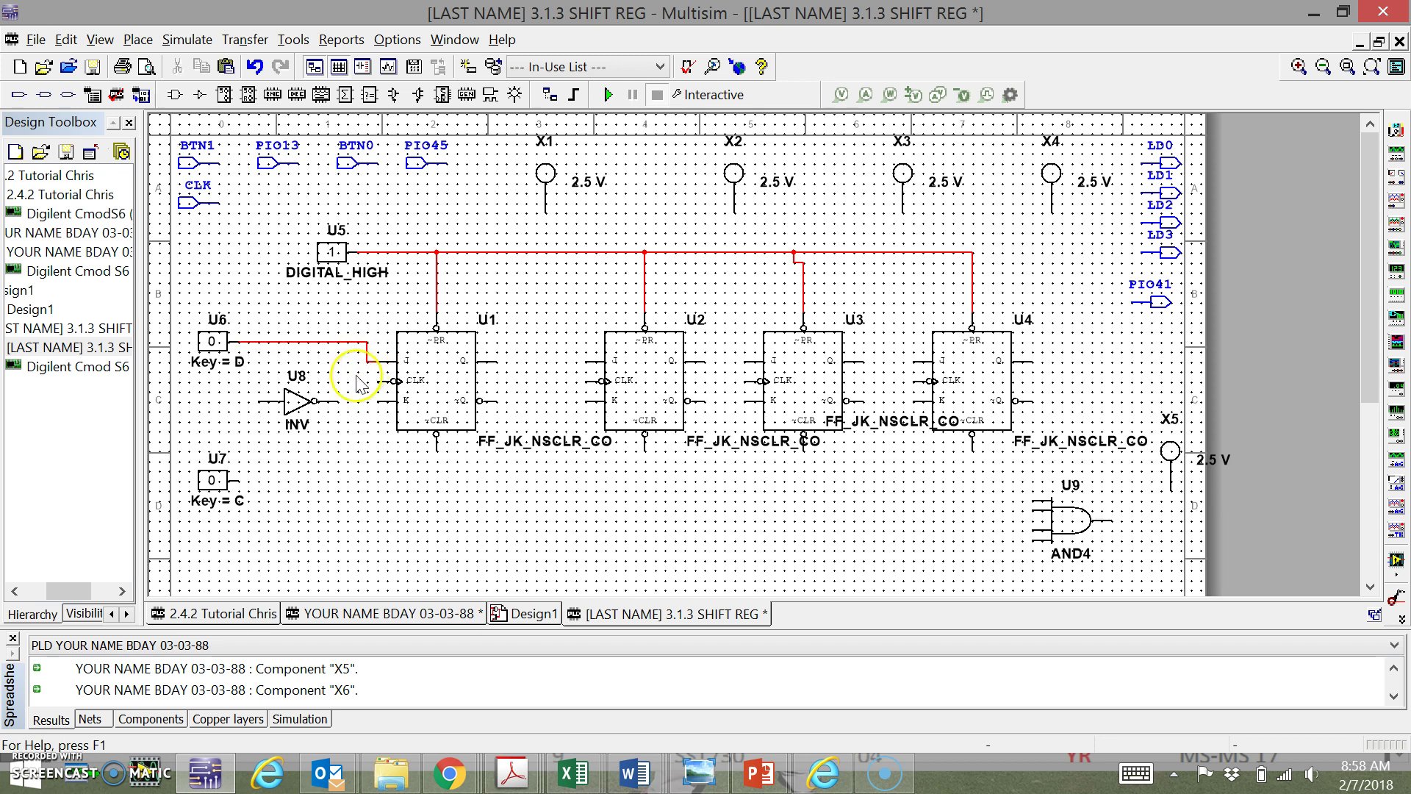
left_click(258, 401)
left_click(259, 357)
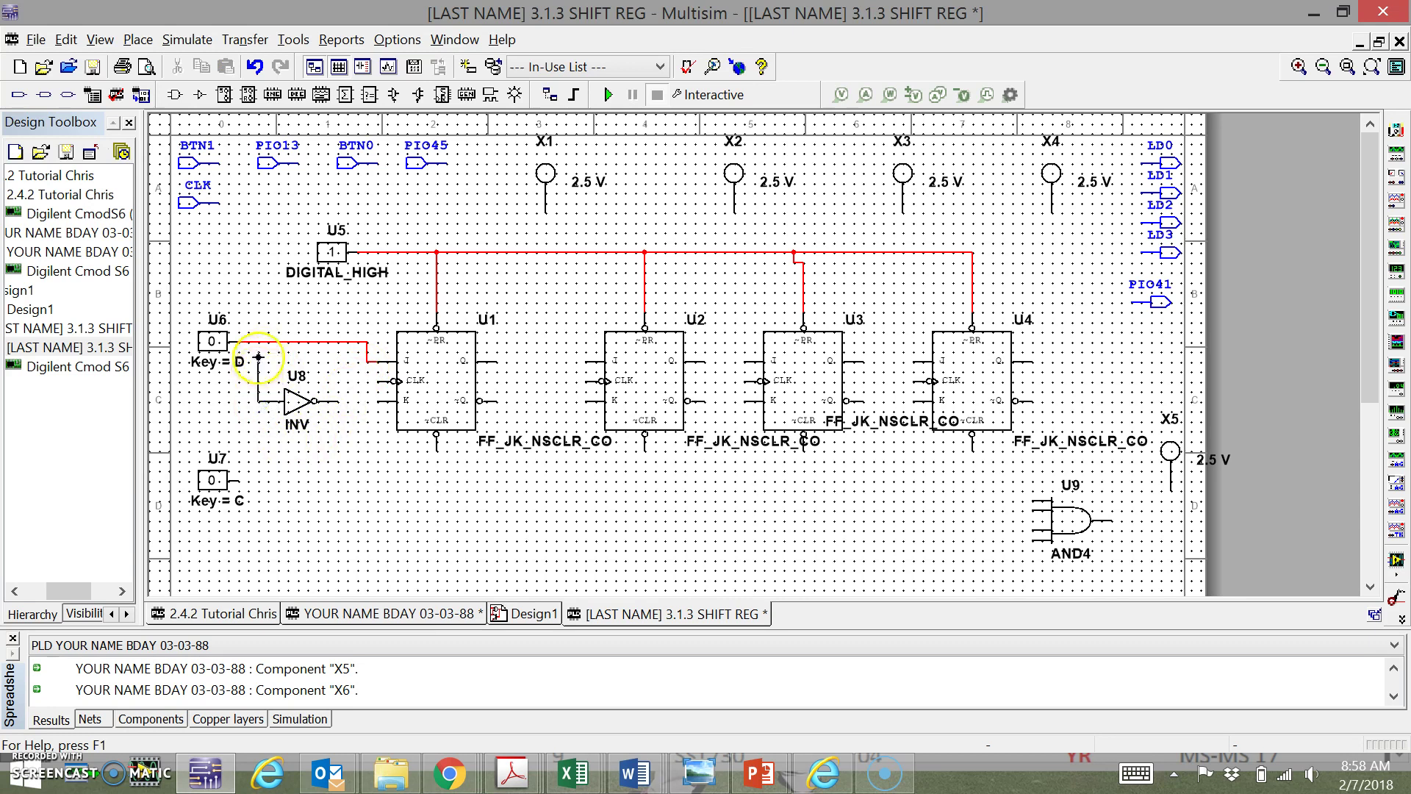
left_click(259, 342)
left_click(376, 400)
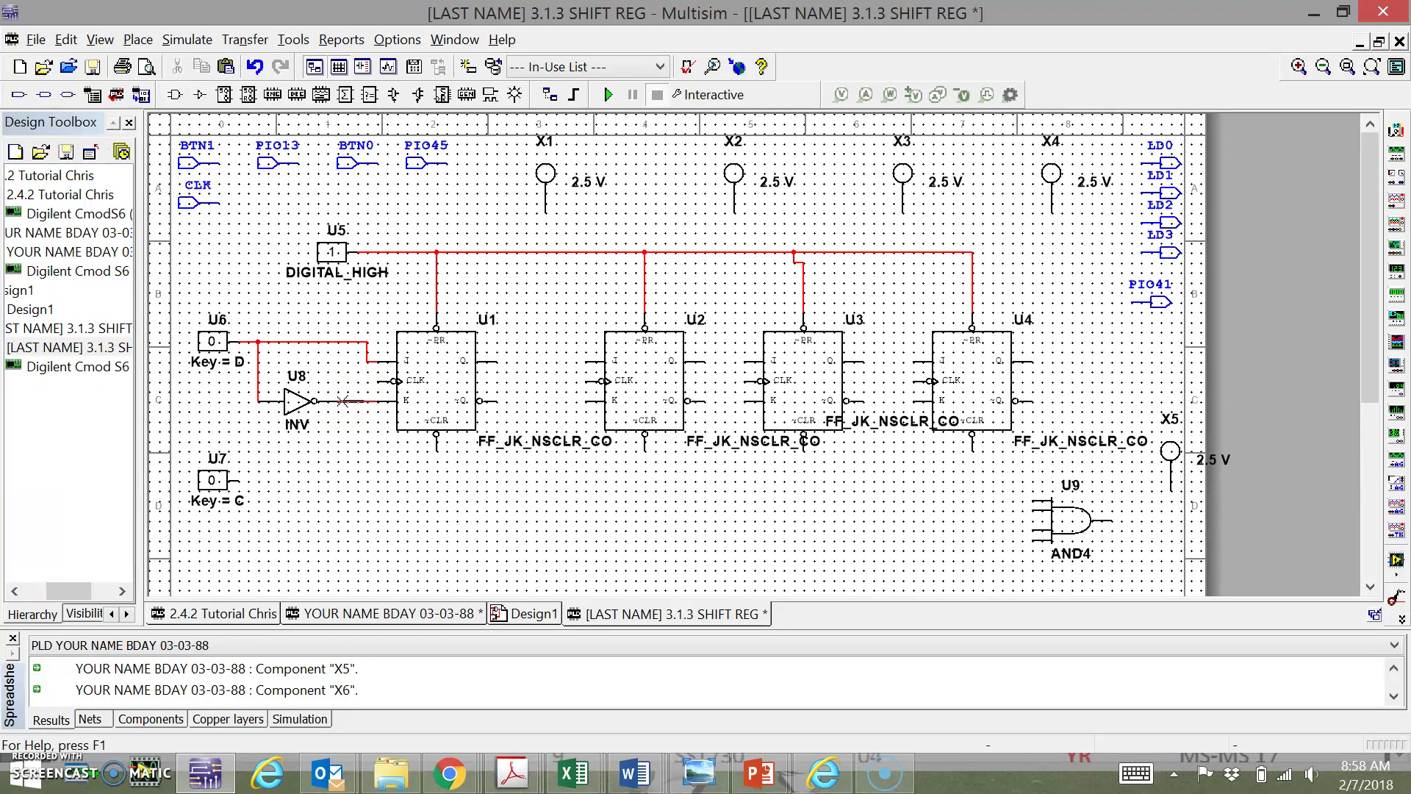
left_click(340, 401)
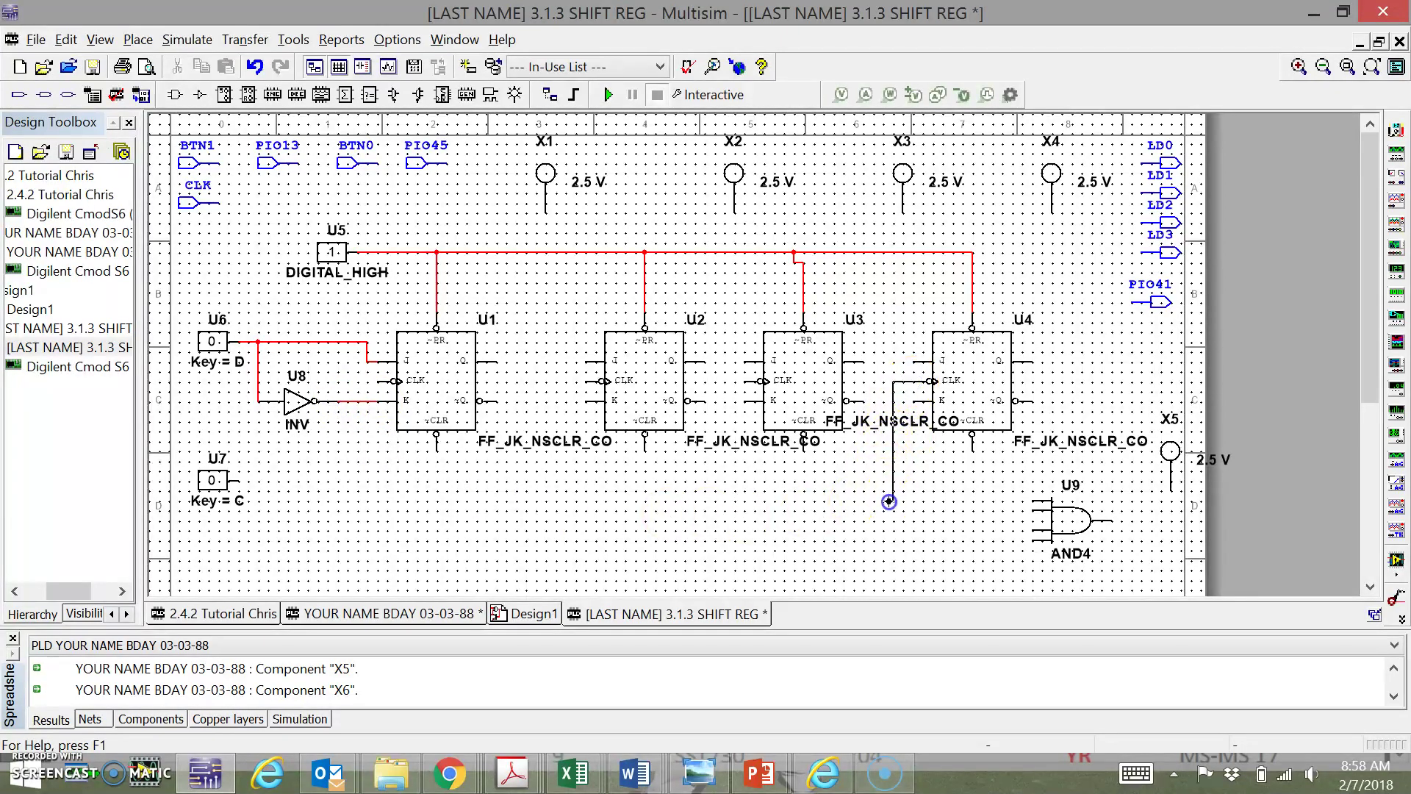
Connect Key = C to the clock inputs of U1, U2, U3 and U4
left_click(893, 500)
left_click(237, 481)
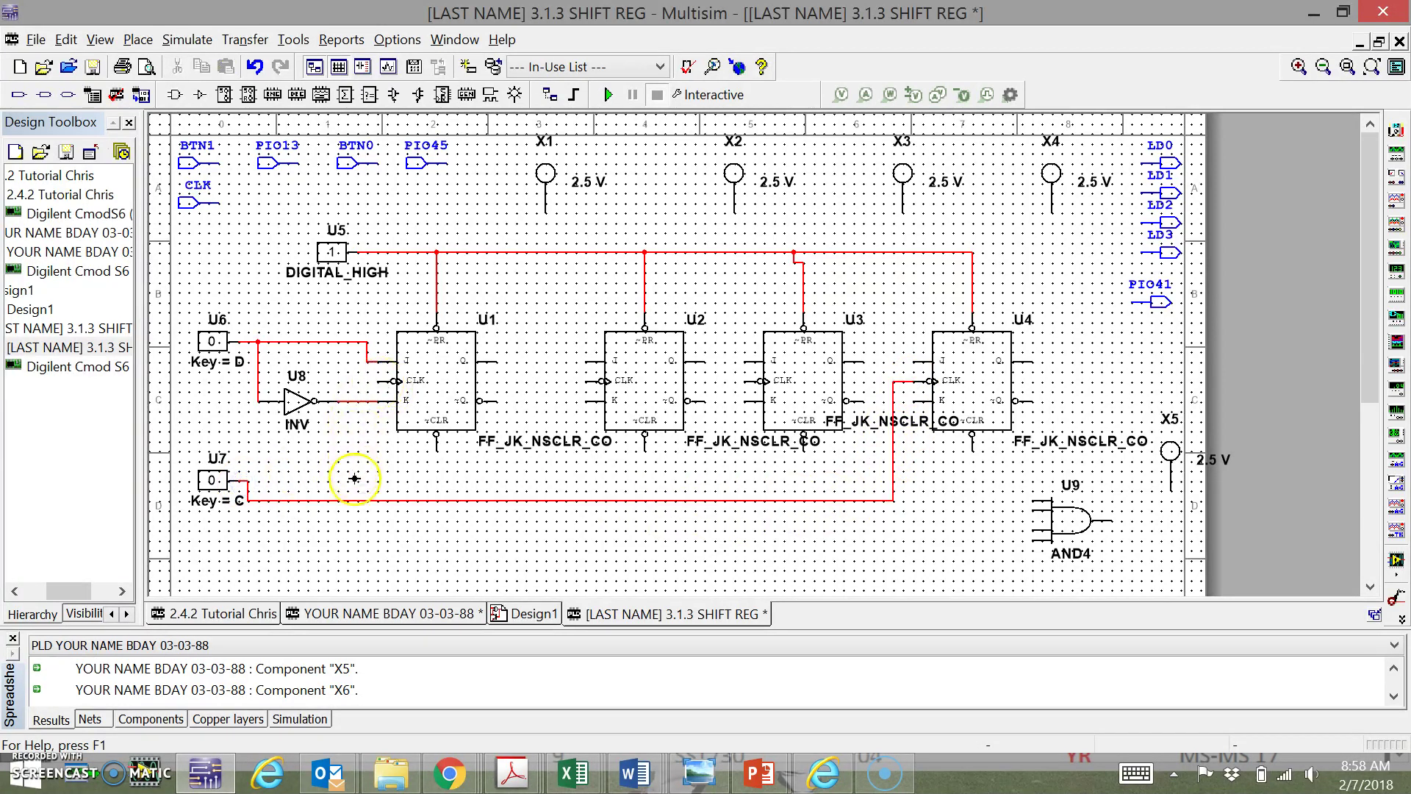
left_click(357, 501)
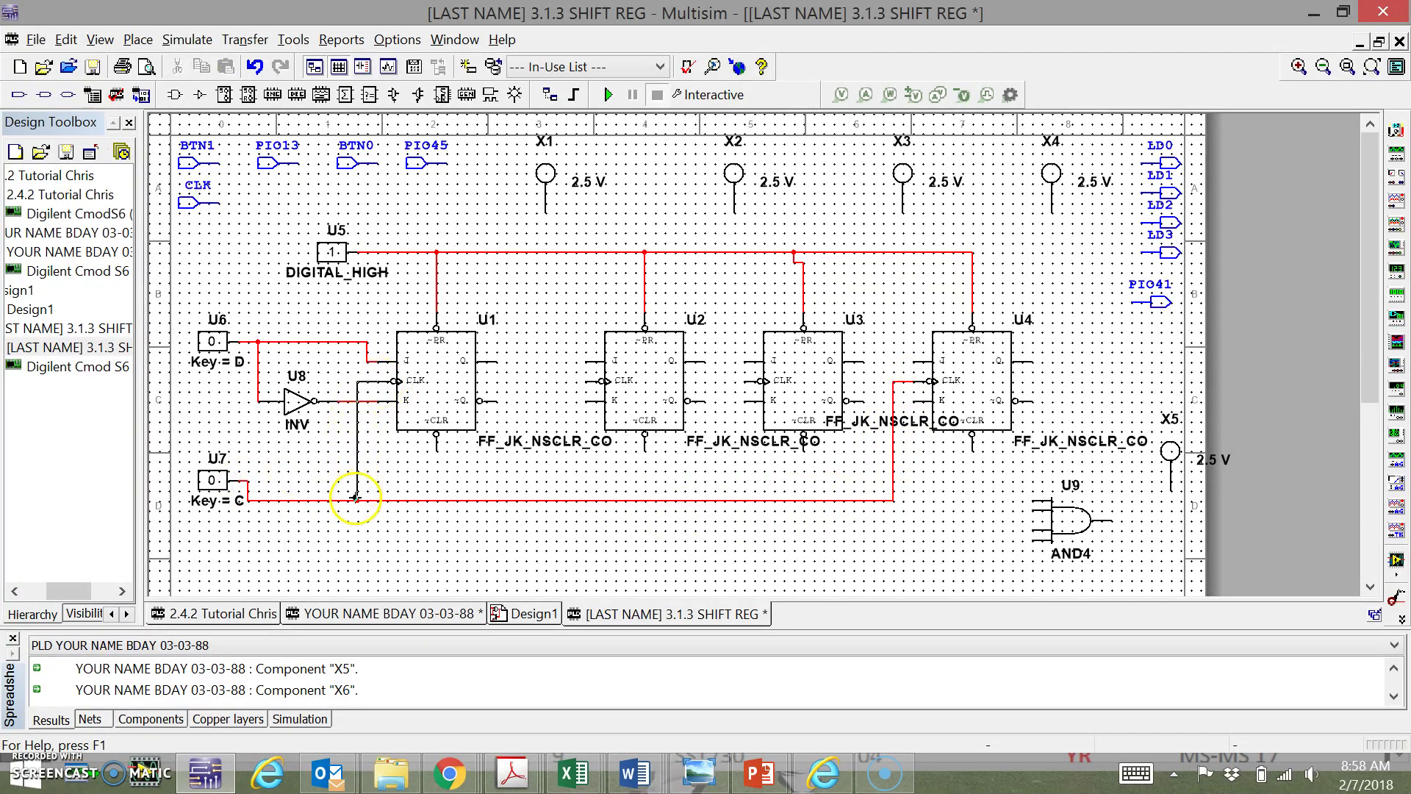
left_click(588, 381)
left_click(542, 500)
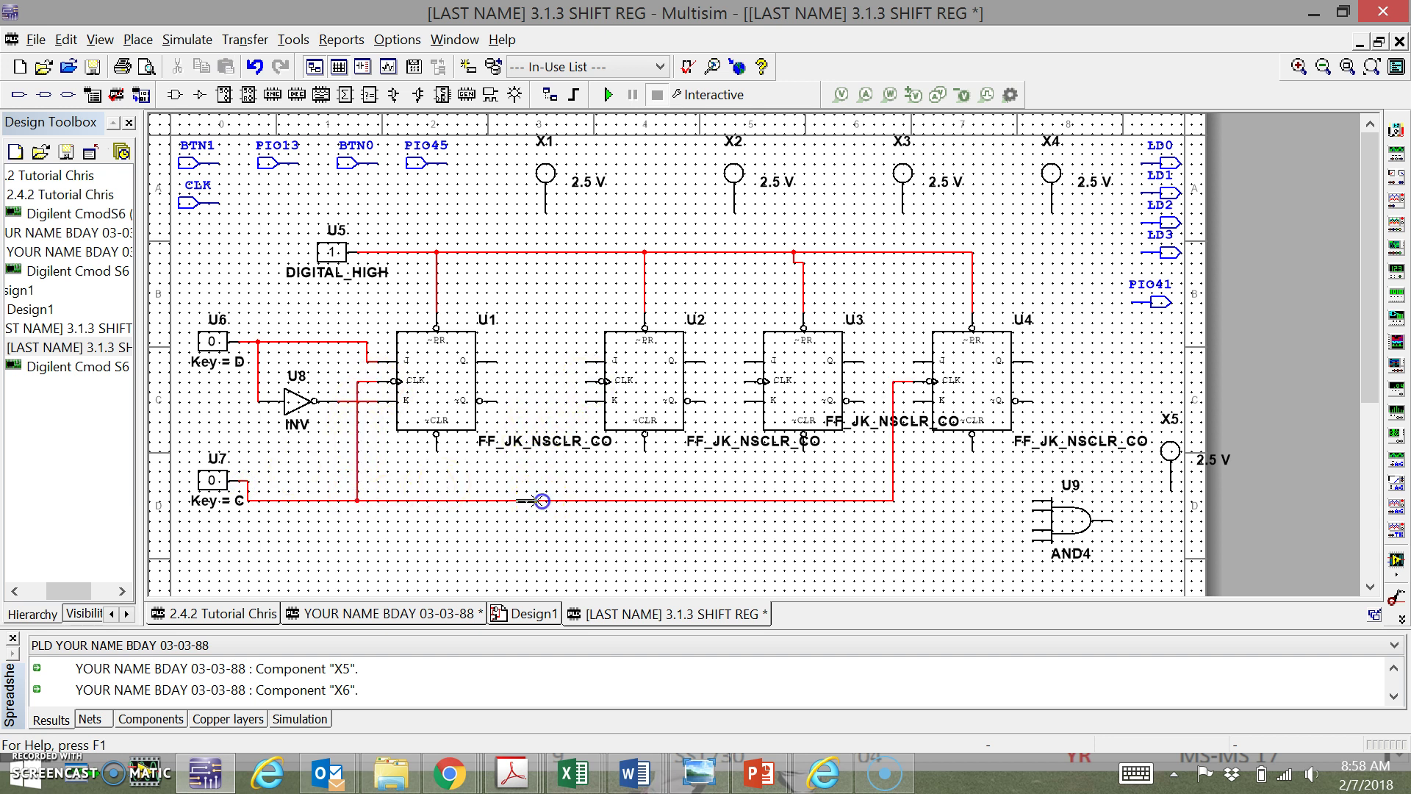
left_click(745, 382)
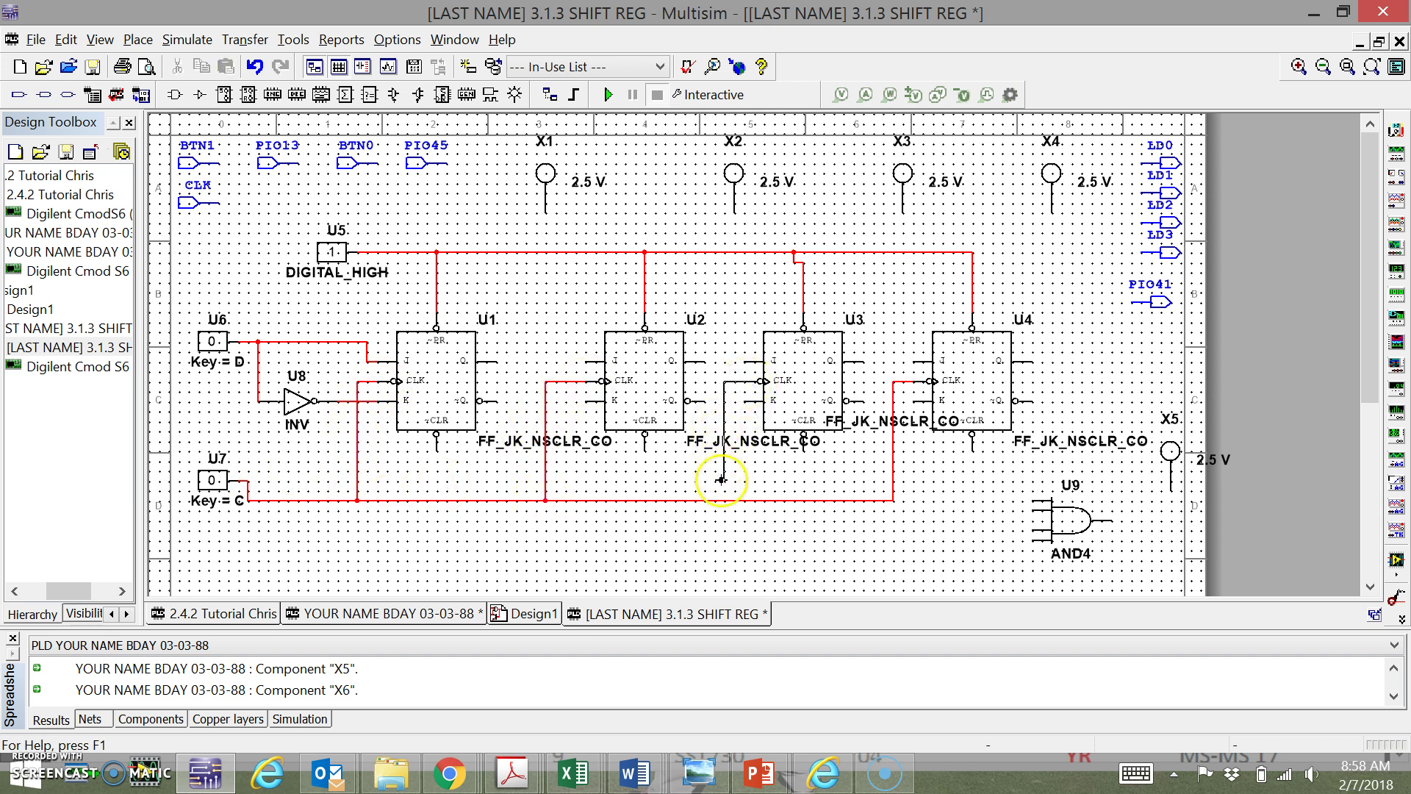
left_click(723, 494)
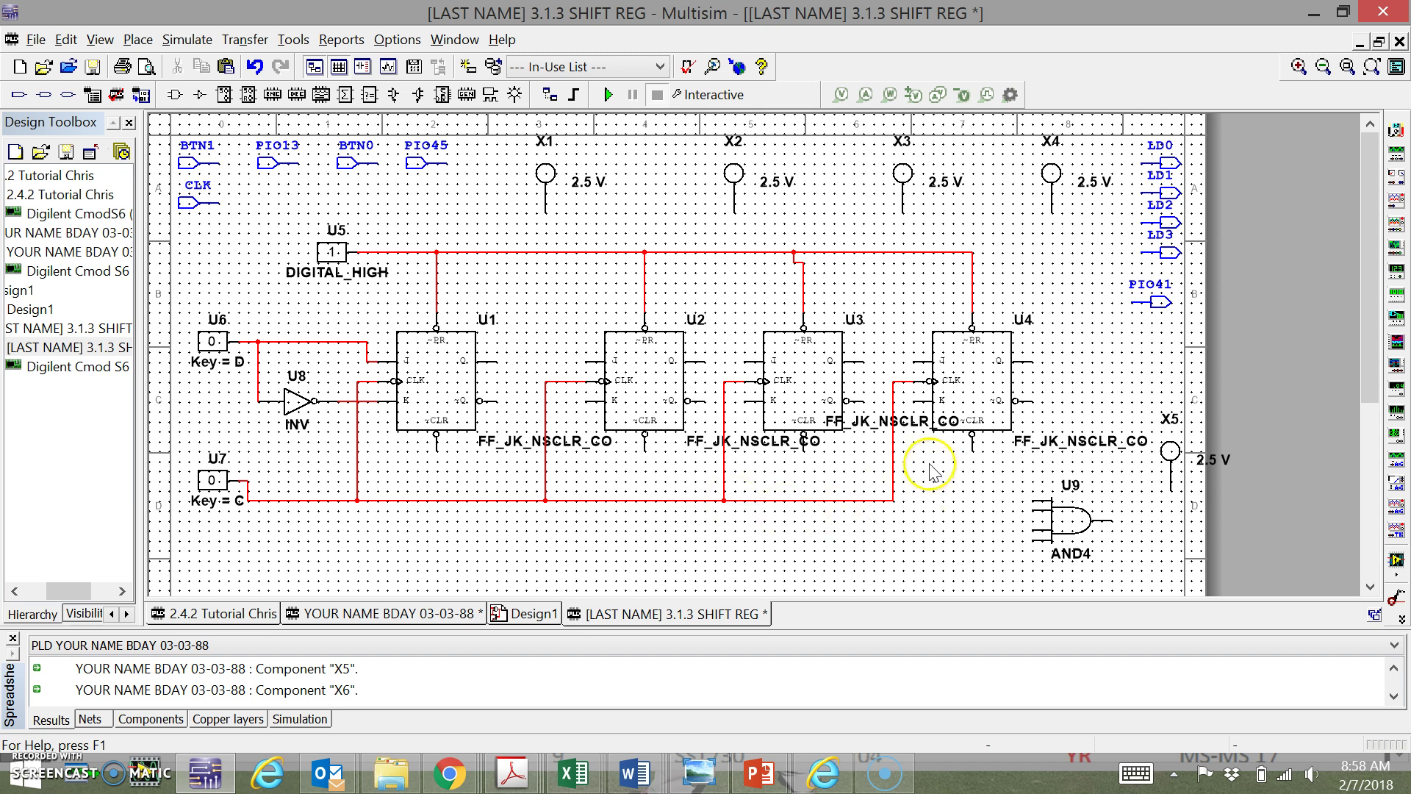
Run a clear line from DIGITAL_HIGH beneath the flip-flops, connecting U1's and U3's clear pins
mouse_move(971, 452)
left_mouse_down()
mouse_move(390, 470)
mouse_move(618, 481)
mouse_move(339, 471)
mouse_move(343, 307)
left_mouse_up()
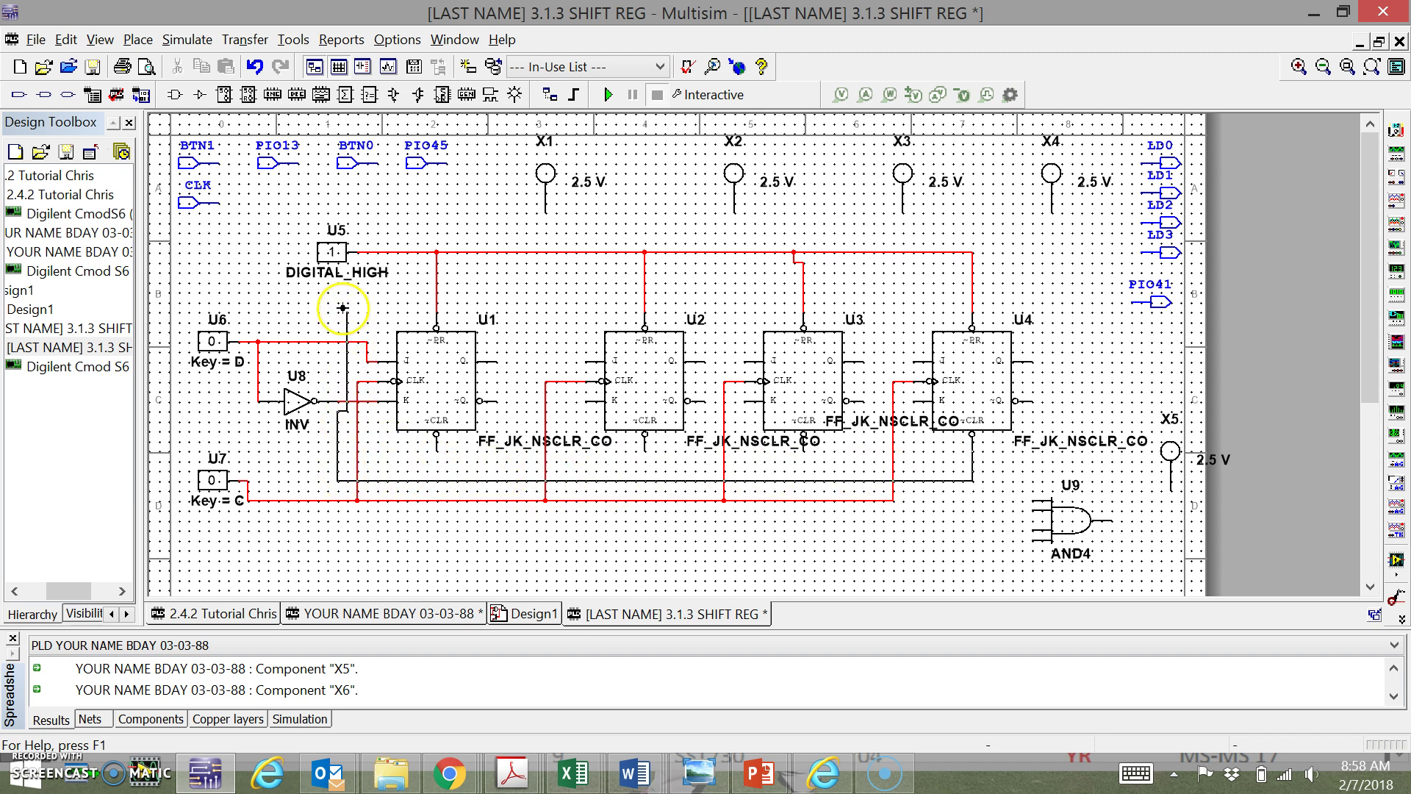
key("Escape")
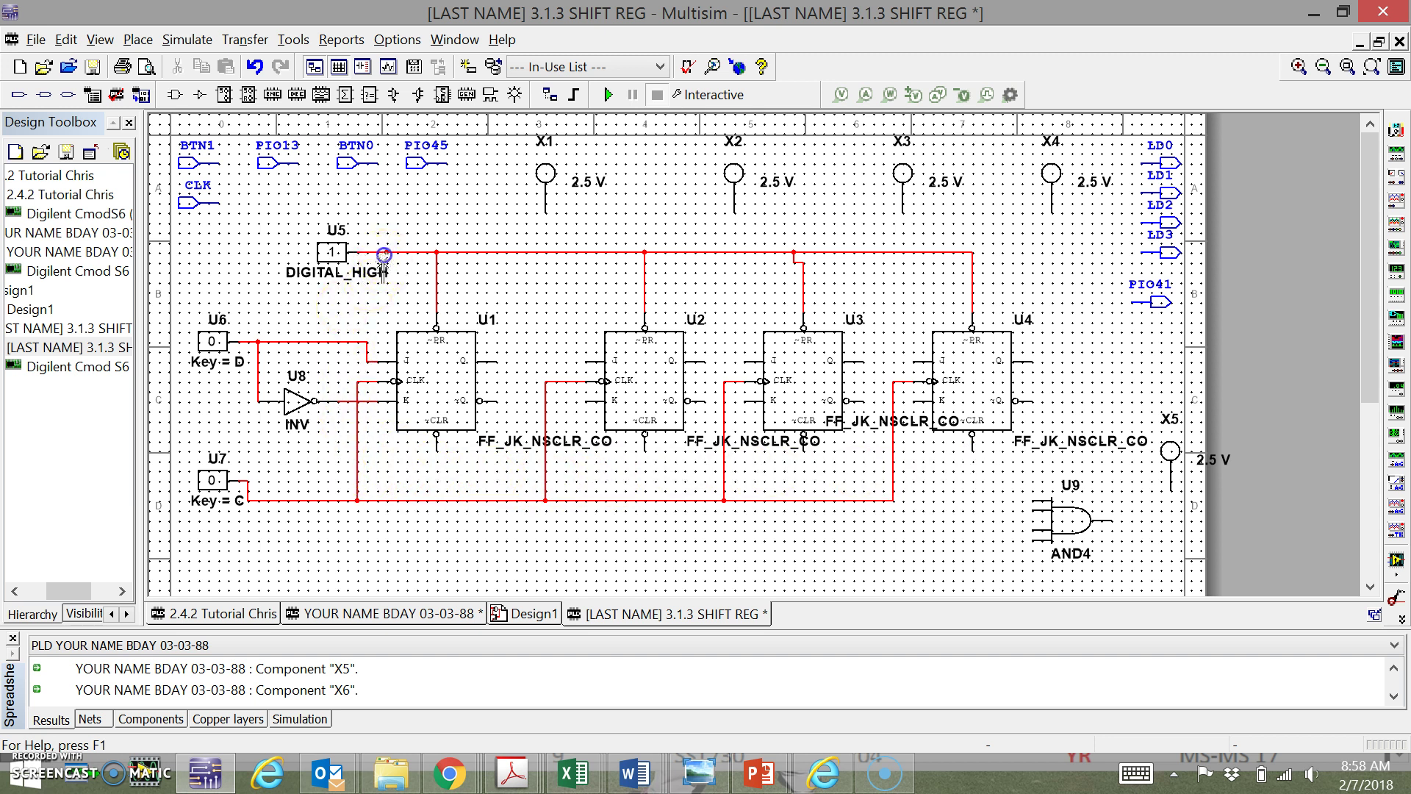
left_click_drag(433, 449, 444, 479)
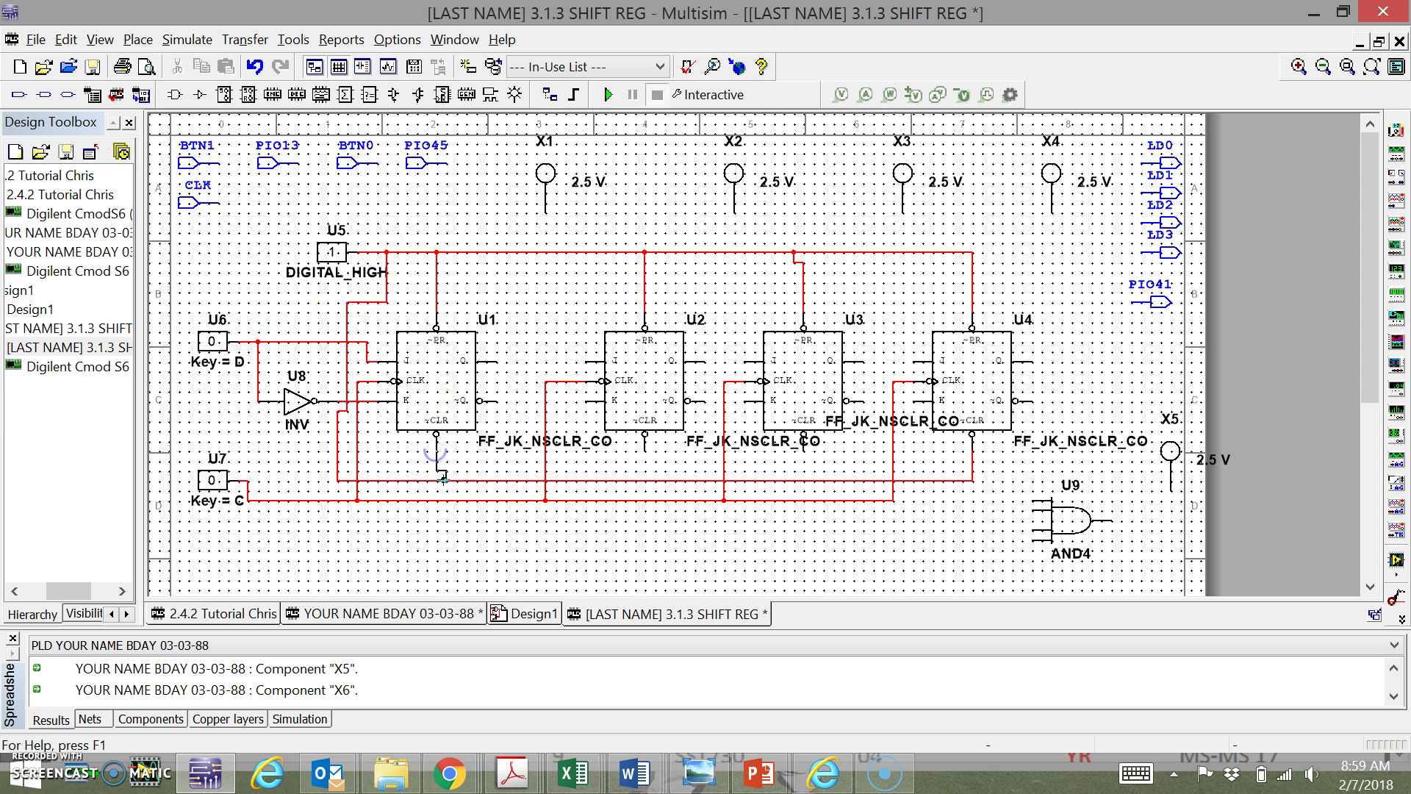
left_click(444, 482)
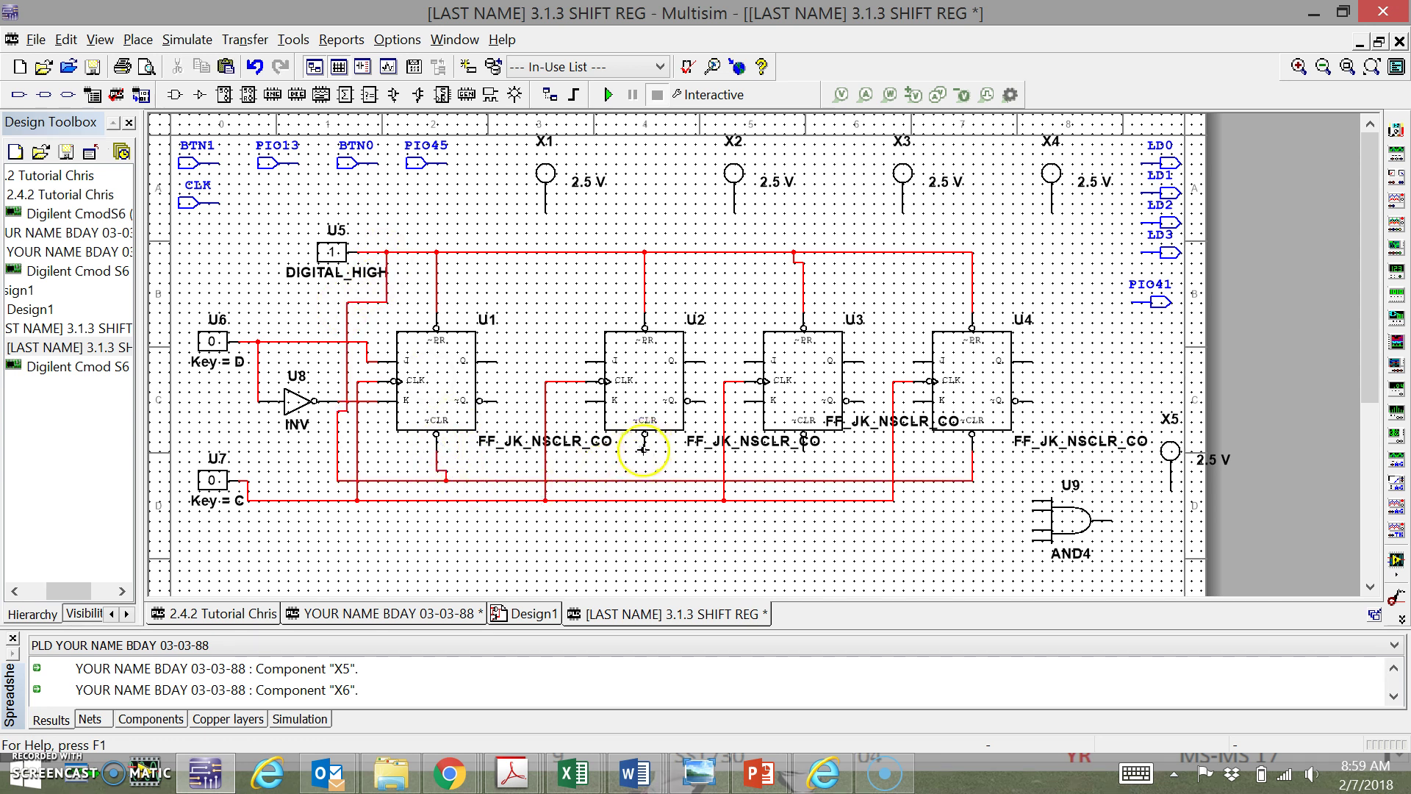
left_click(804, 447)
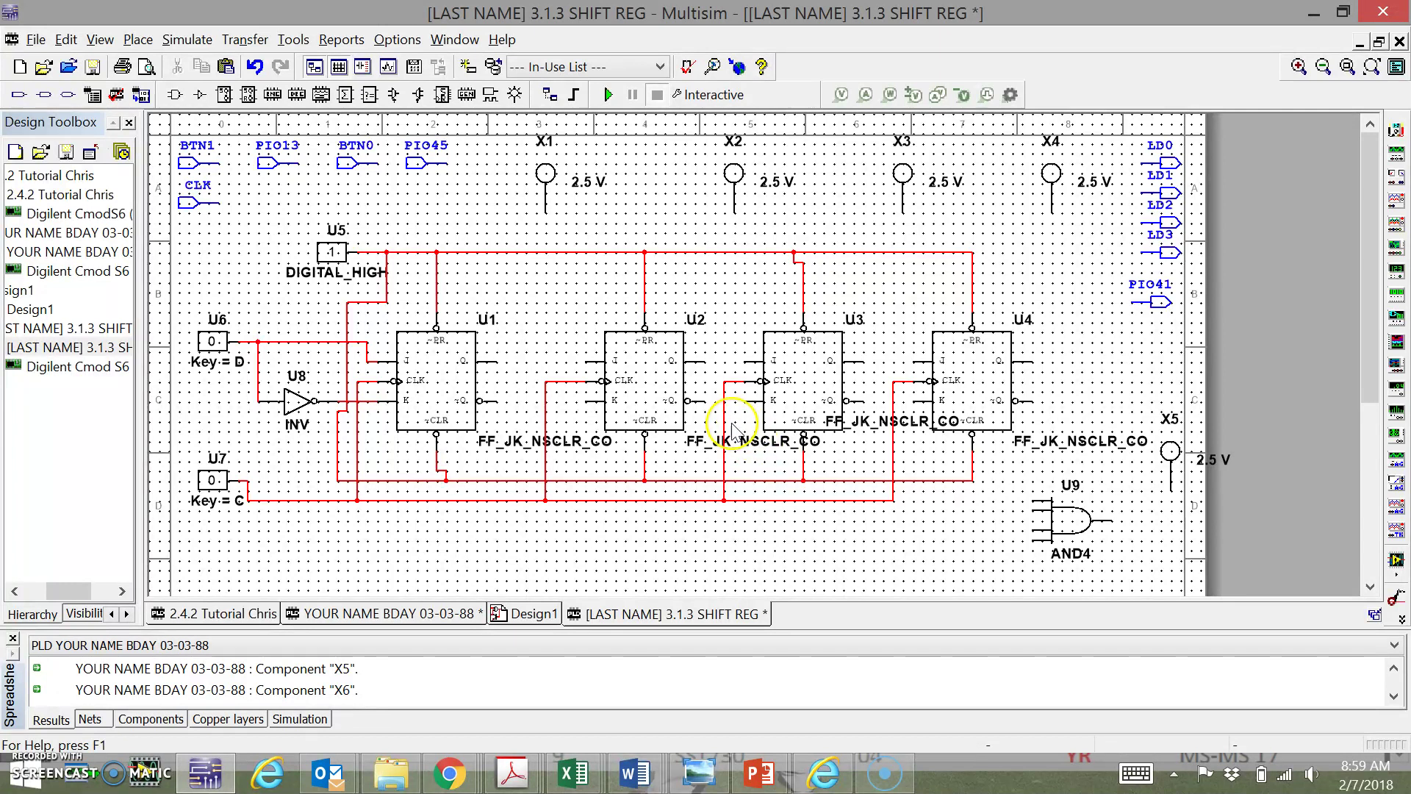
Wire U1's Q output to U2's J input, probe X1, and the lowest AND4 input
left_click(479, 400)
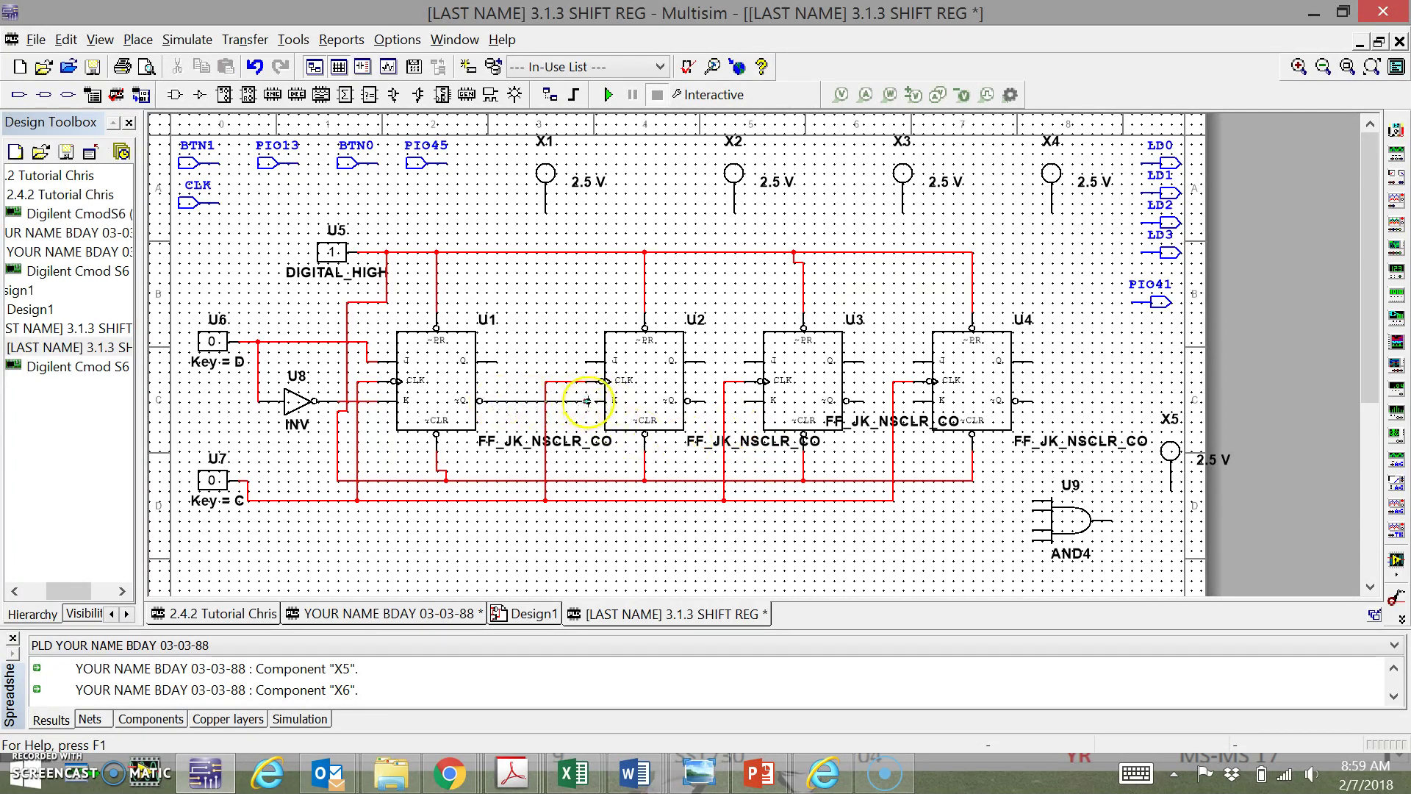
key("Escape")
left_click(498, 362)
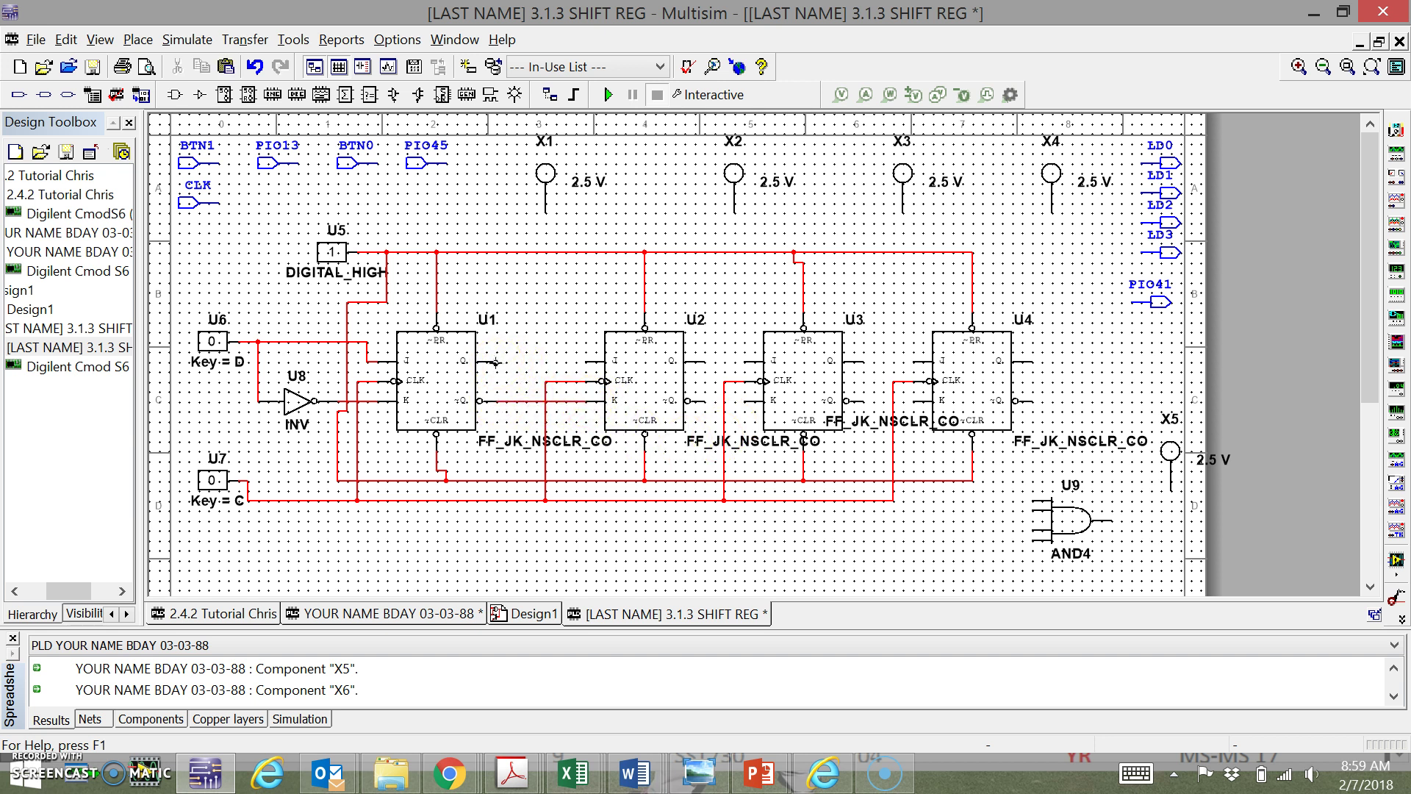
left_click(602, 360)
left_click(545, 211)
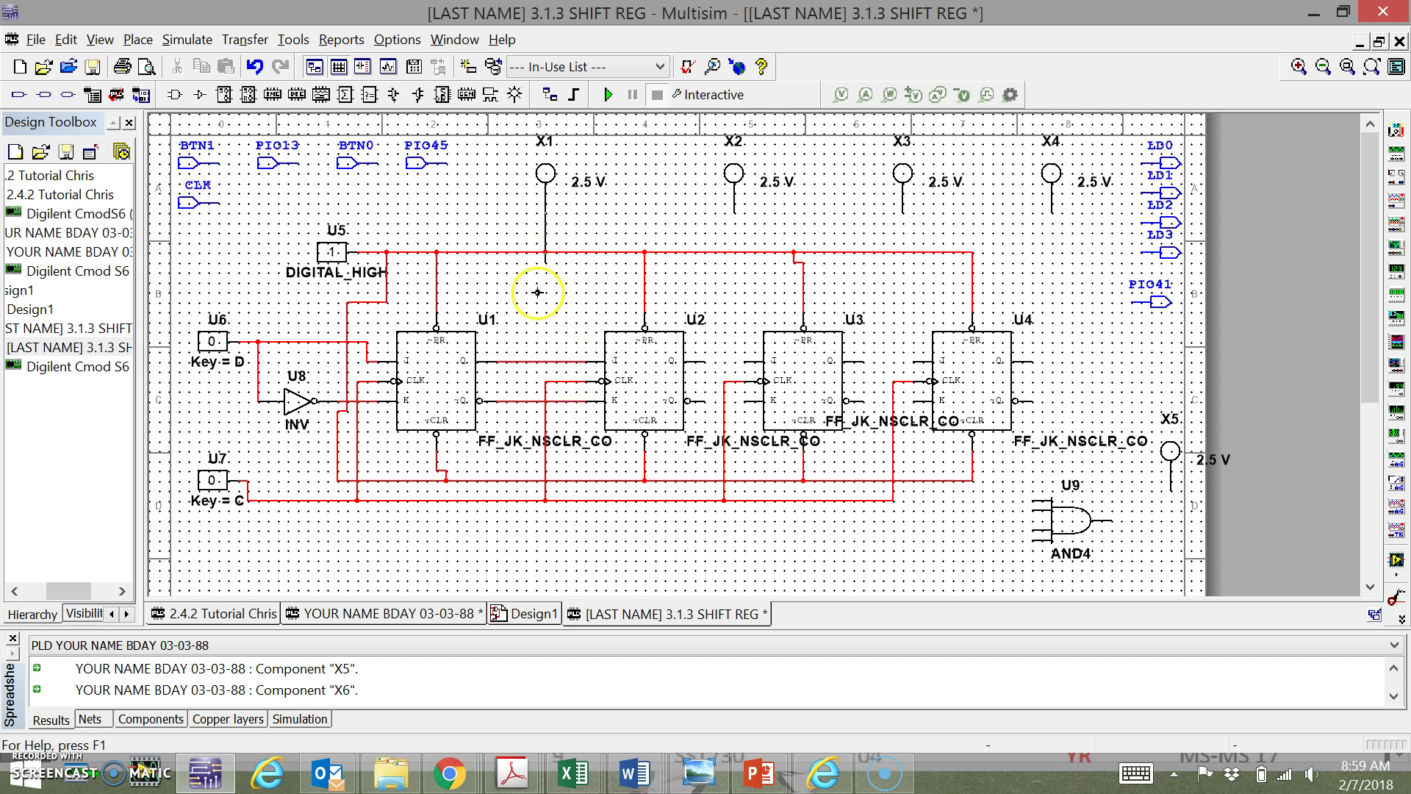
left_click(545, 361)
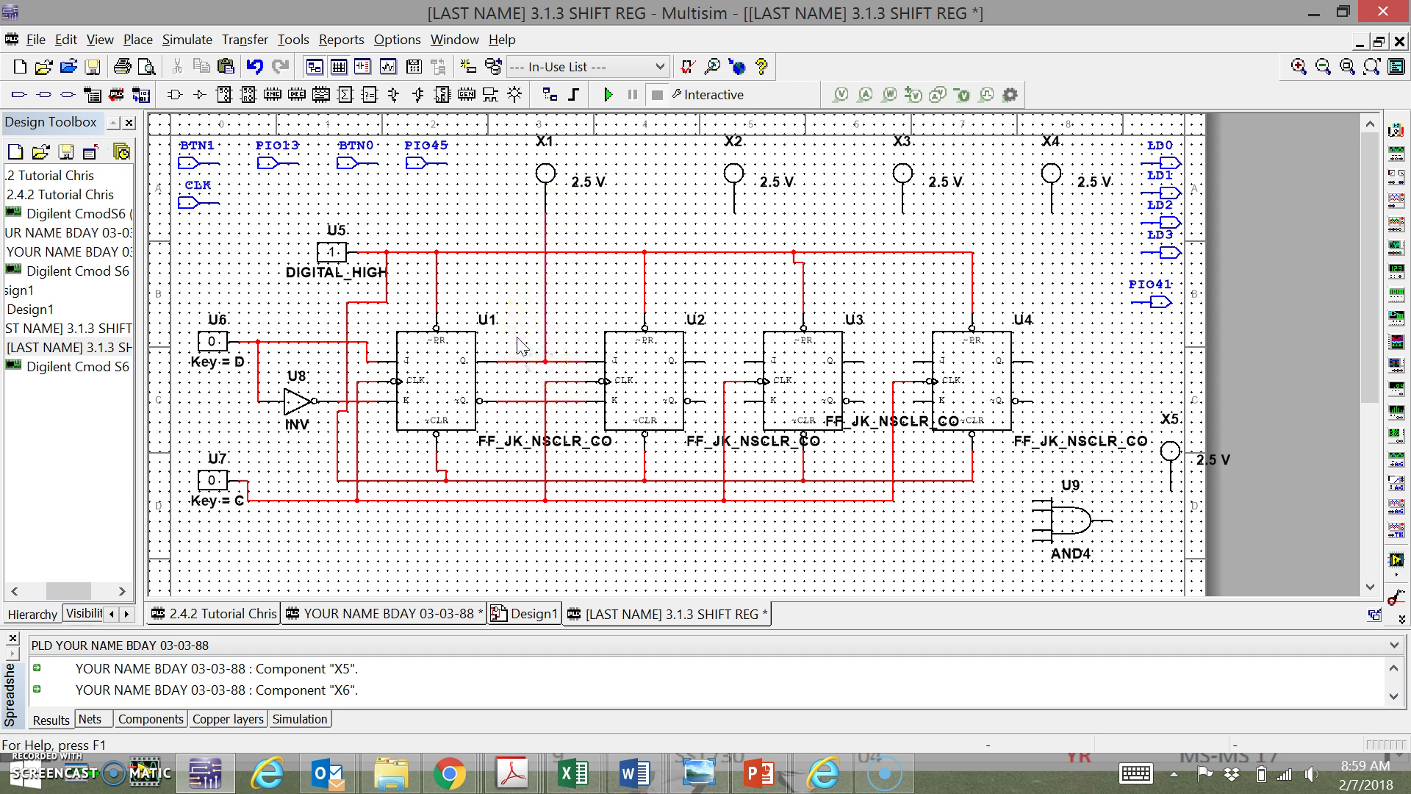
left_click(1038, 540)
left_click(591, 525)
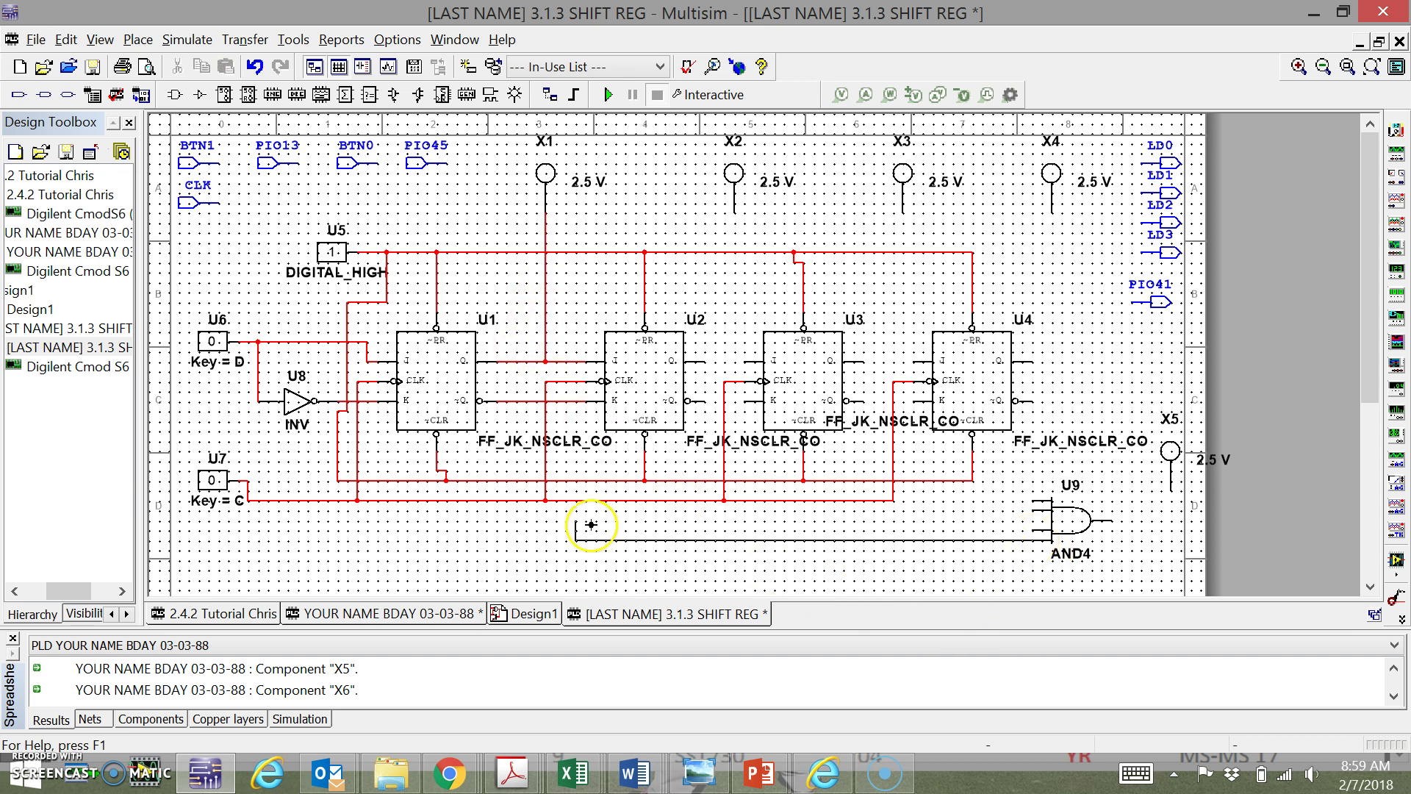
left_click(516, 360)
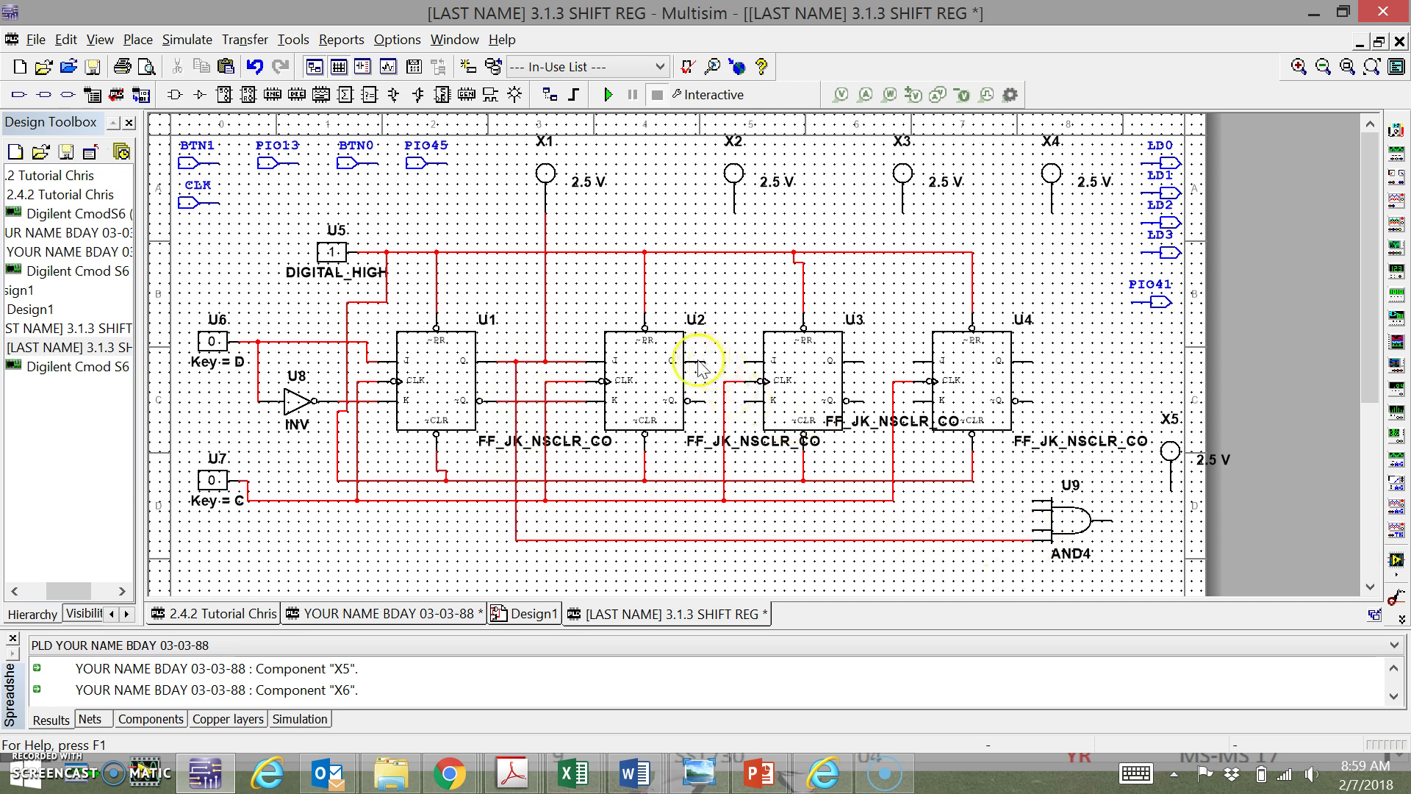
left_click(707, 397)
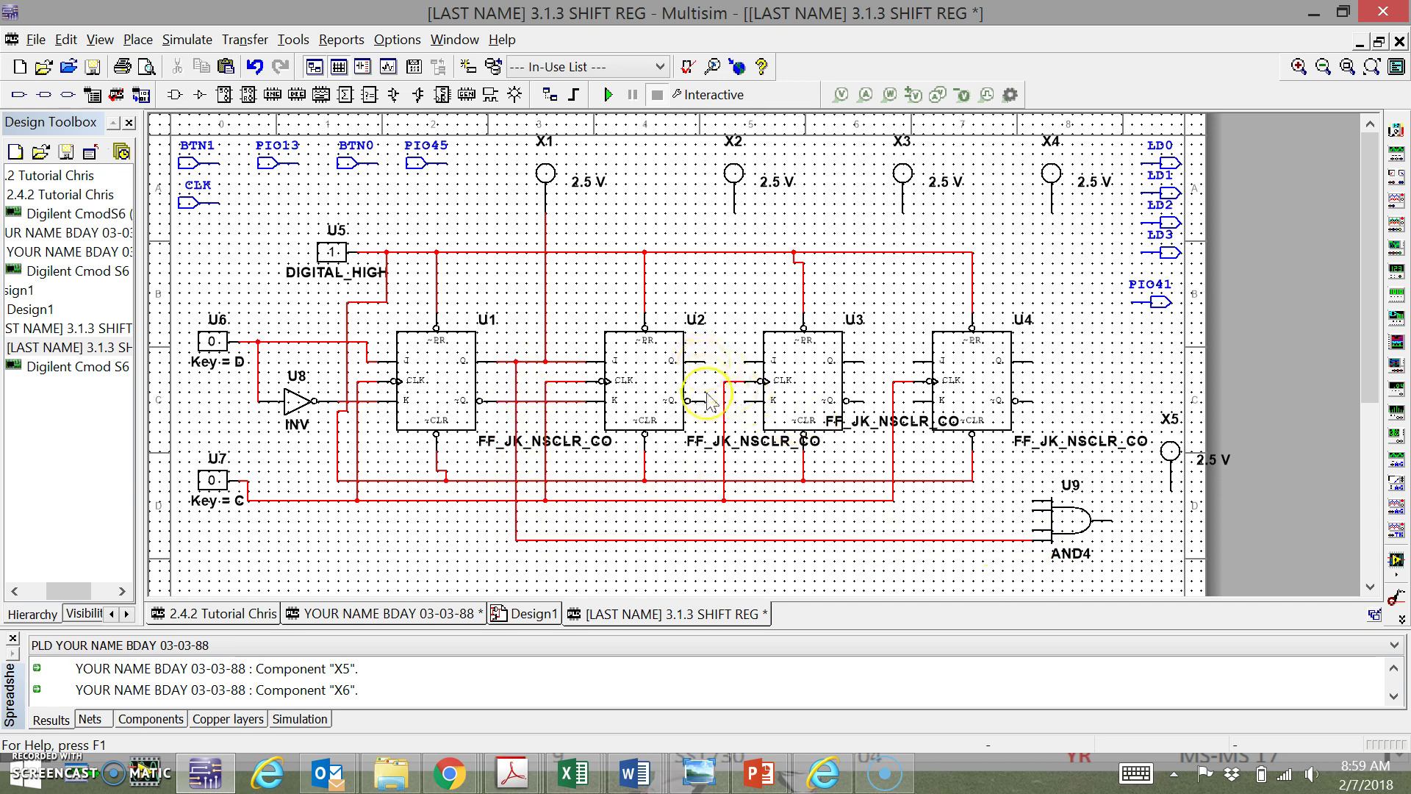
Connect U2's ~Q to U3's K, and U2's Q to U3's J, probe X2 and an AND4 input
left_click(743, 401)
left_click(706, 361)
left_click(742, 361)
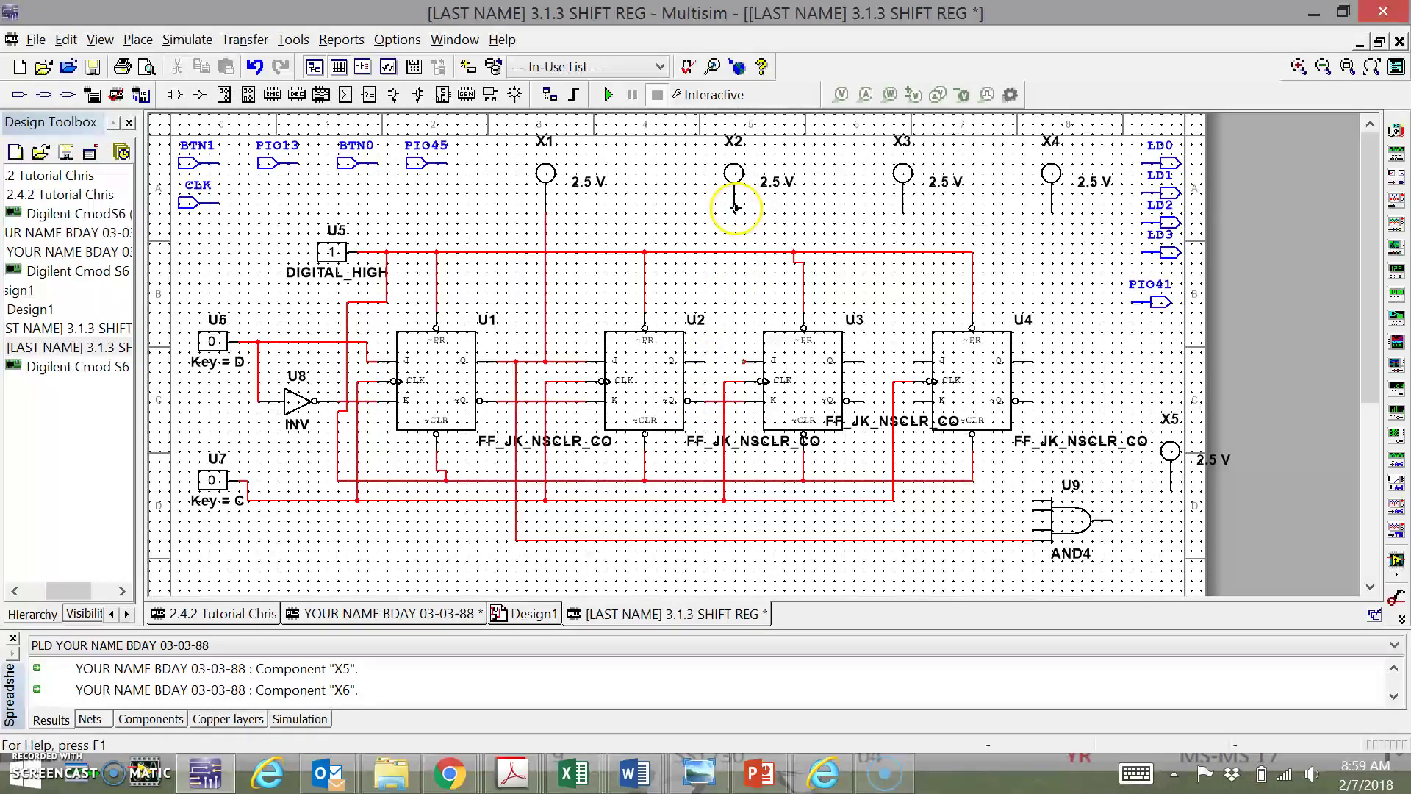
left_click(724, 362)
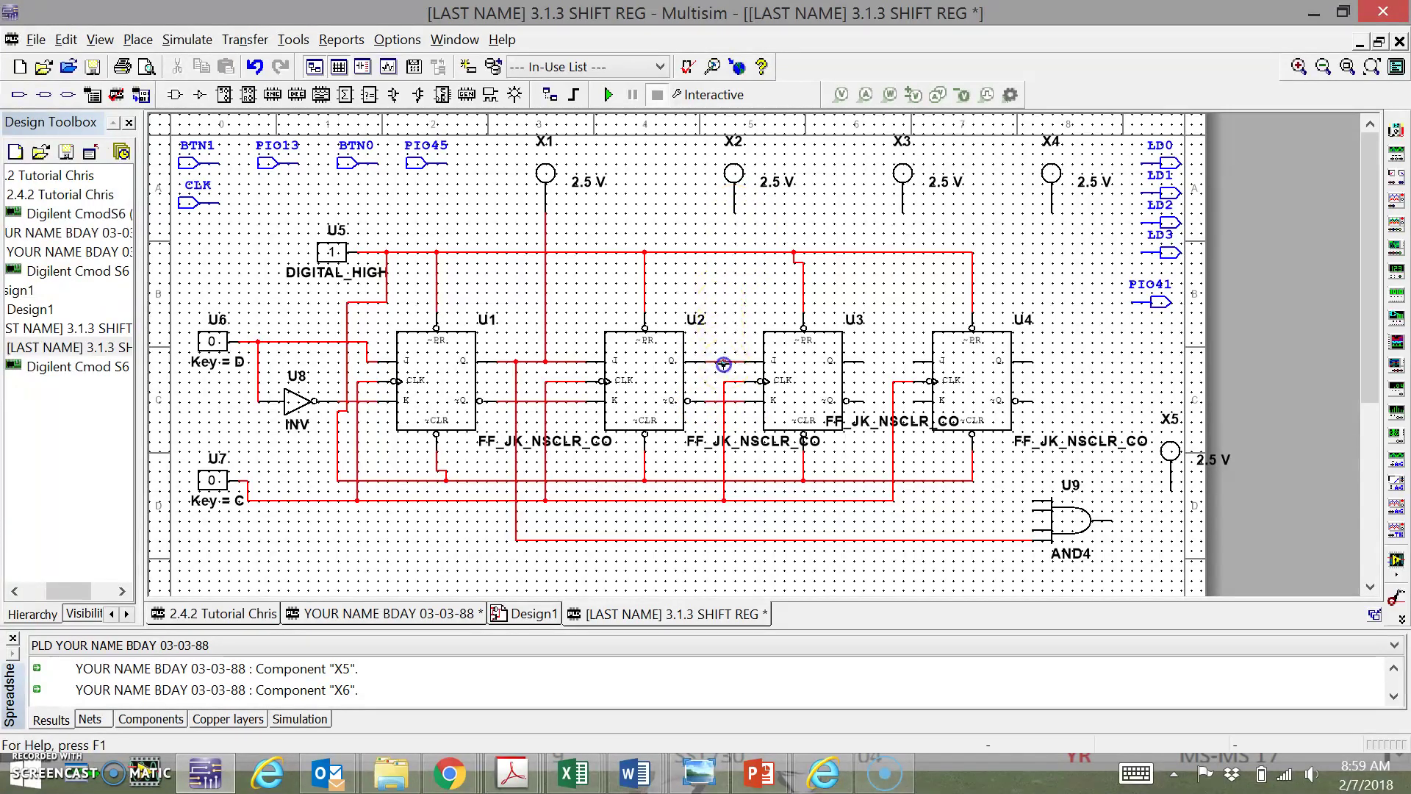
left_click(971, 622)
left_click(1034, 529)
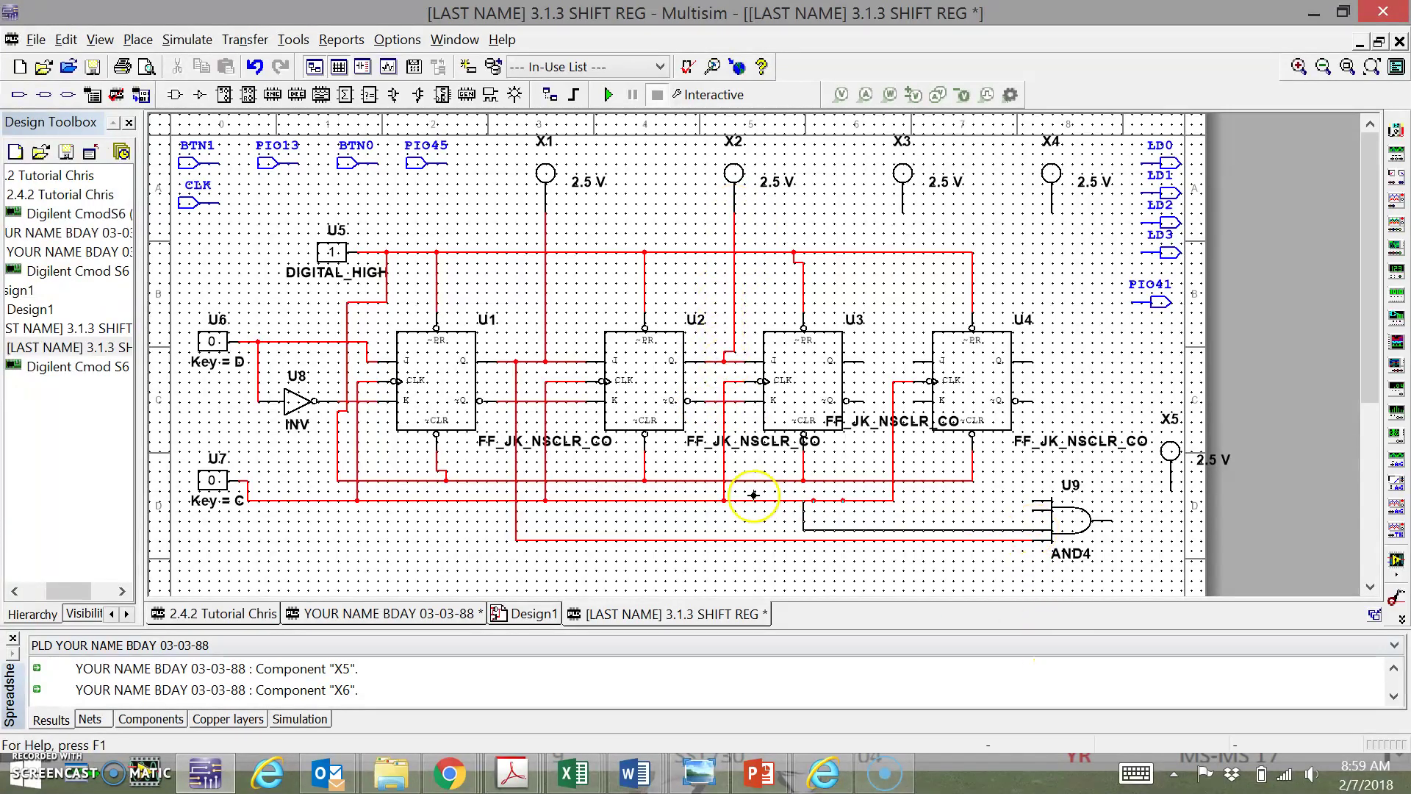
left_click(707, 361)
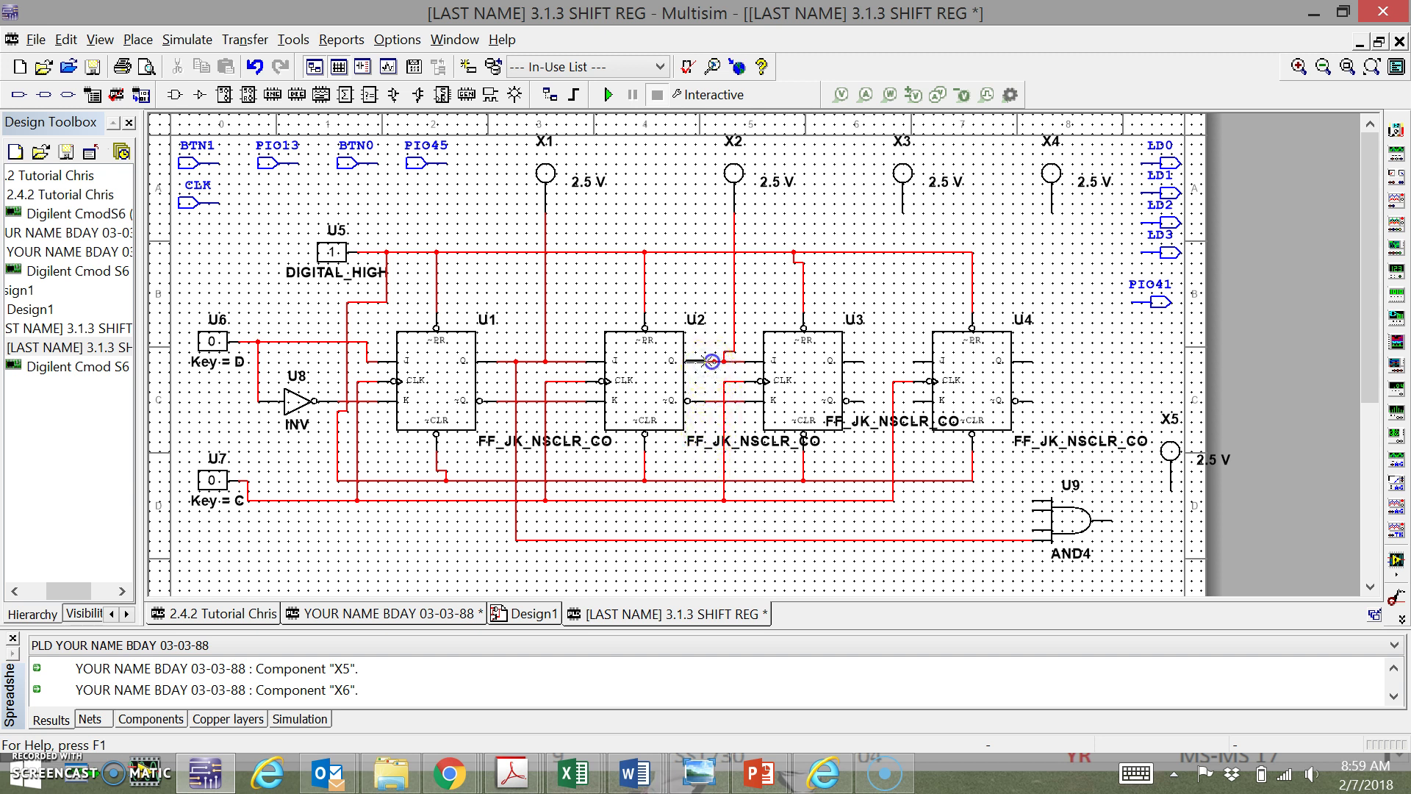
Wire U3's Q and ~Q to U4's J and K, and U3's Q to an AND4 input
left_click(680, 420)
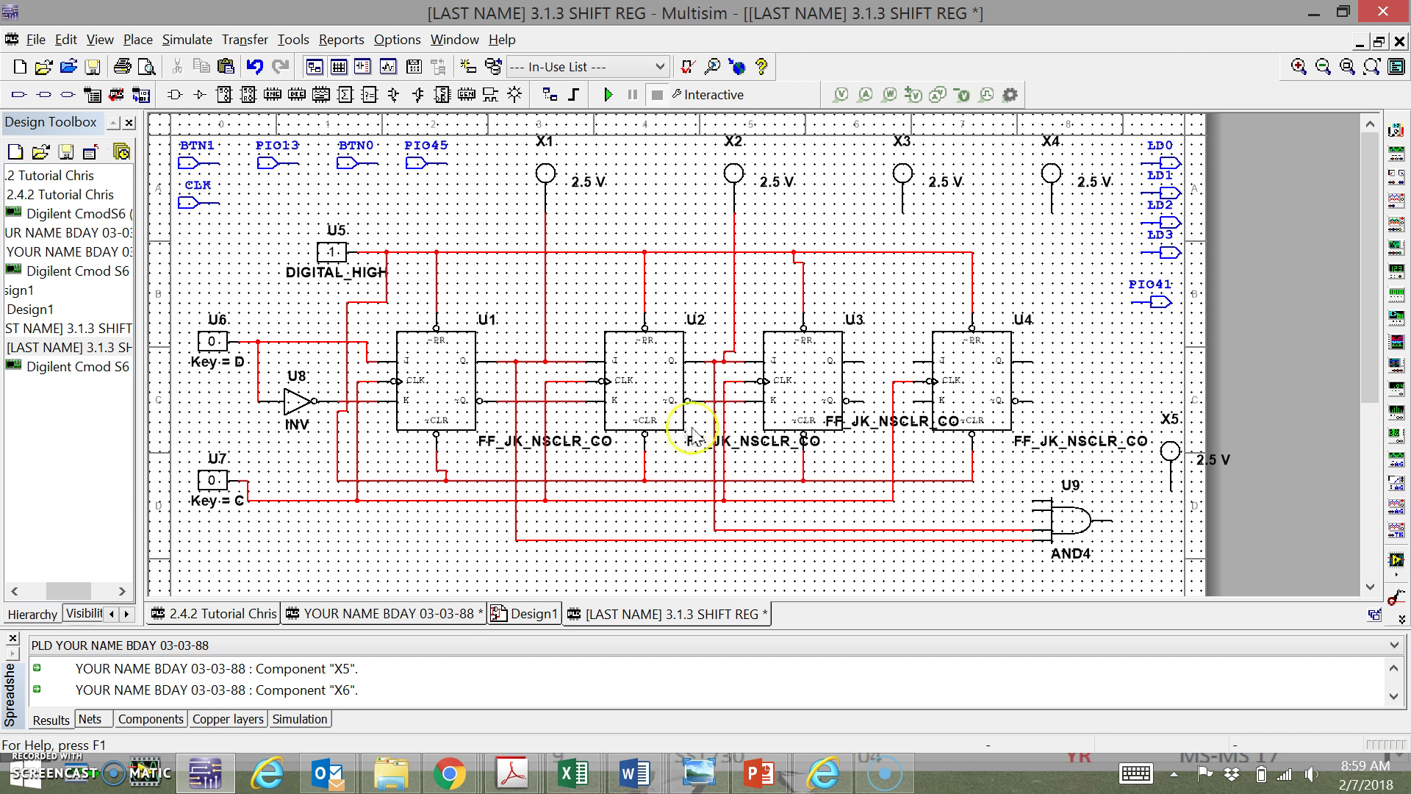
left_click(863, 363)
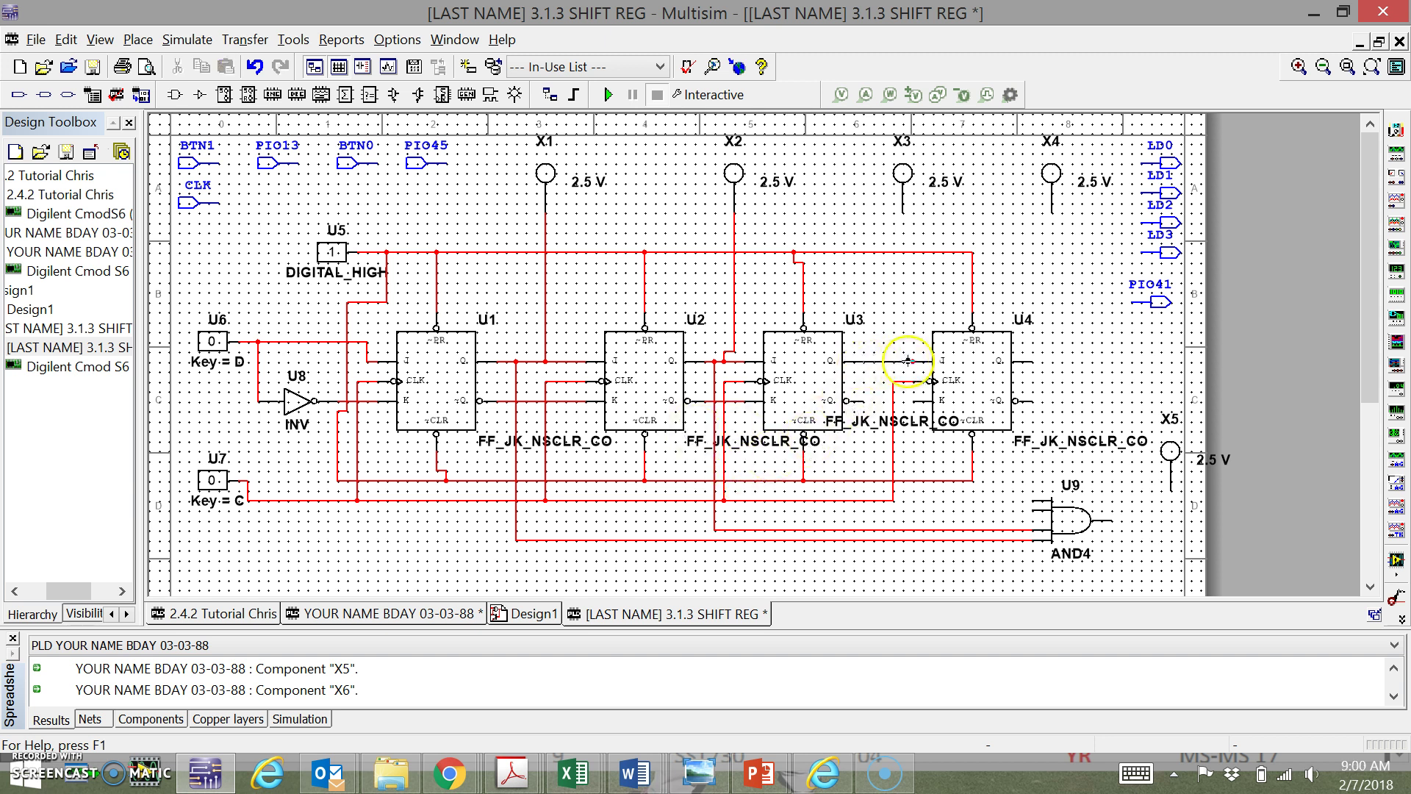
left_click(930, 362)
left_click(851, 401)
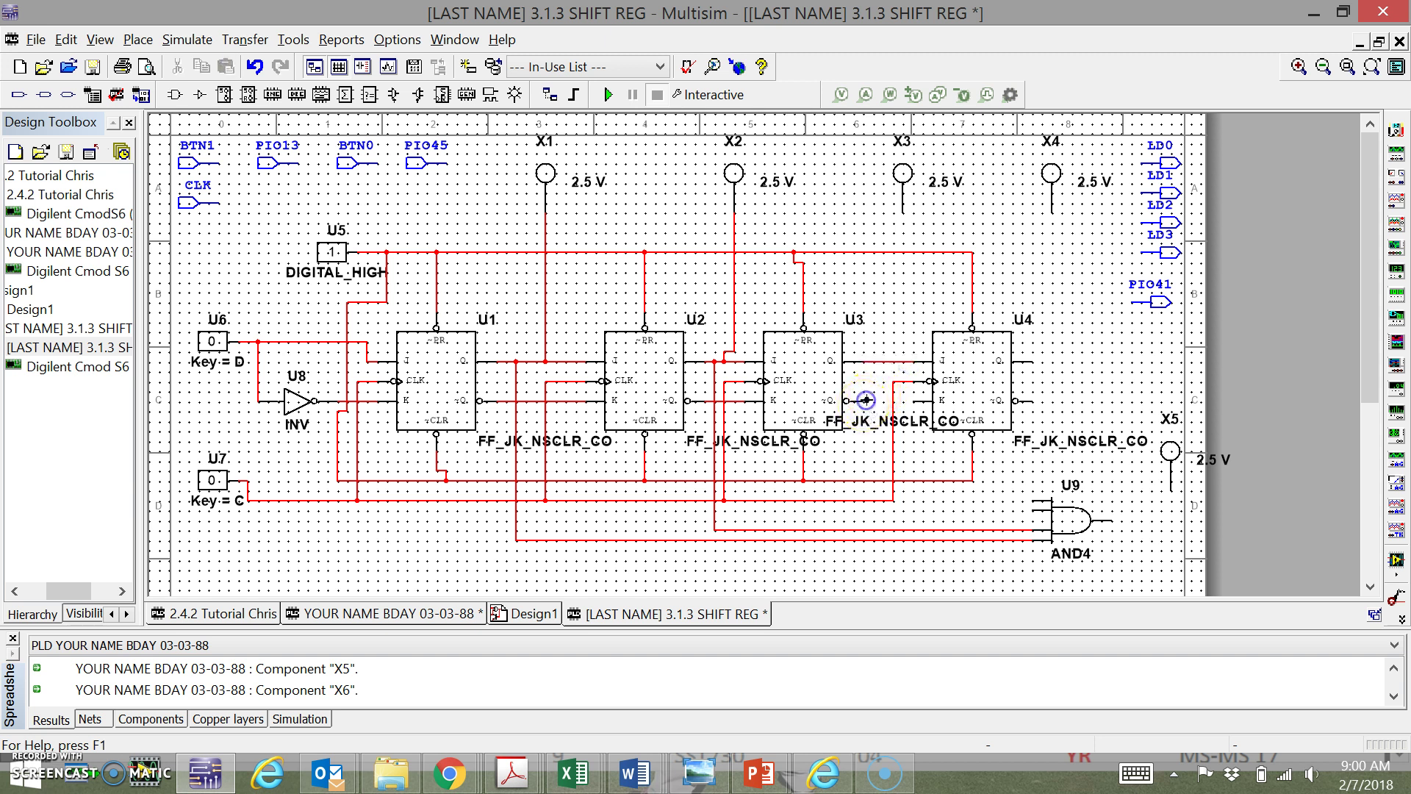
double_click(913, 401)
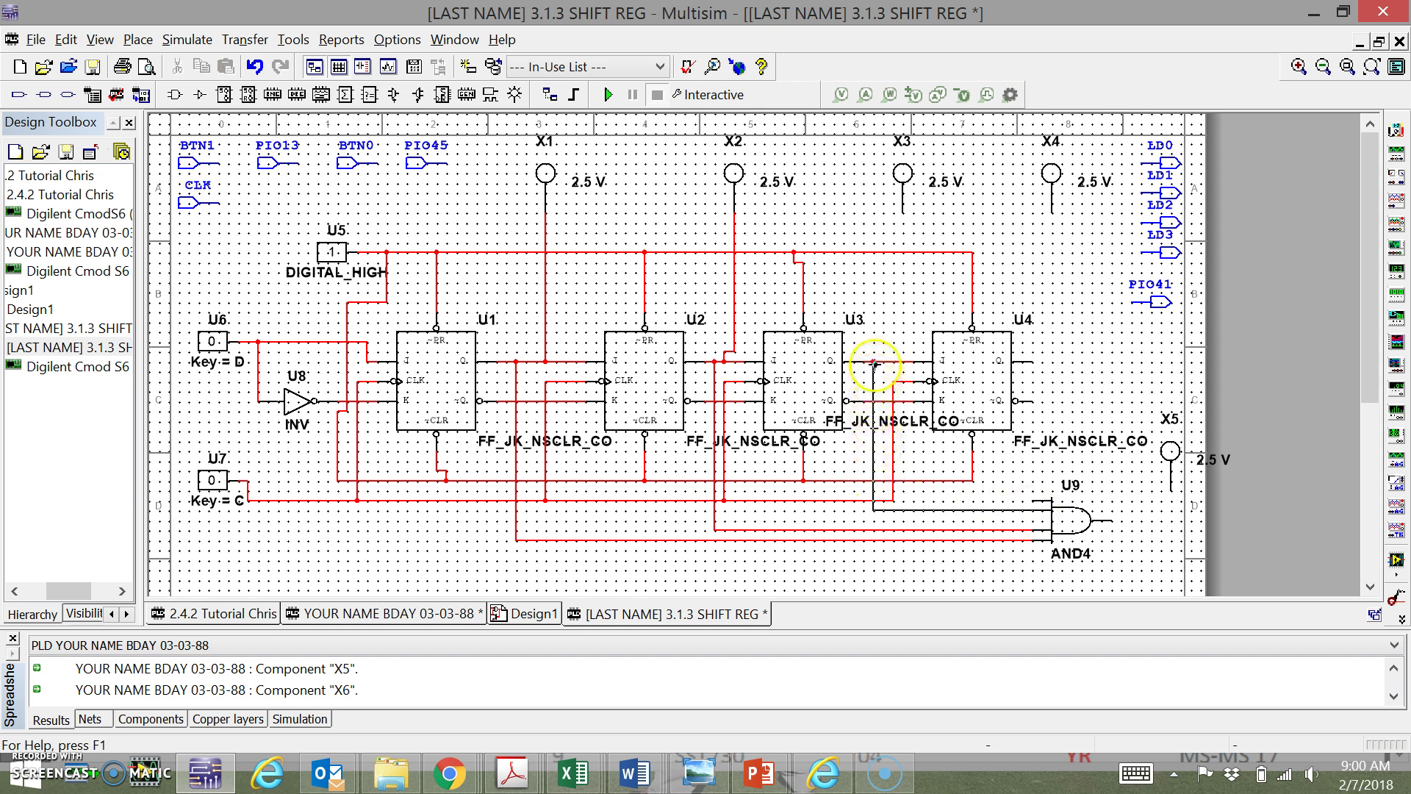
left_click(873, 362)
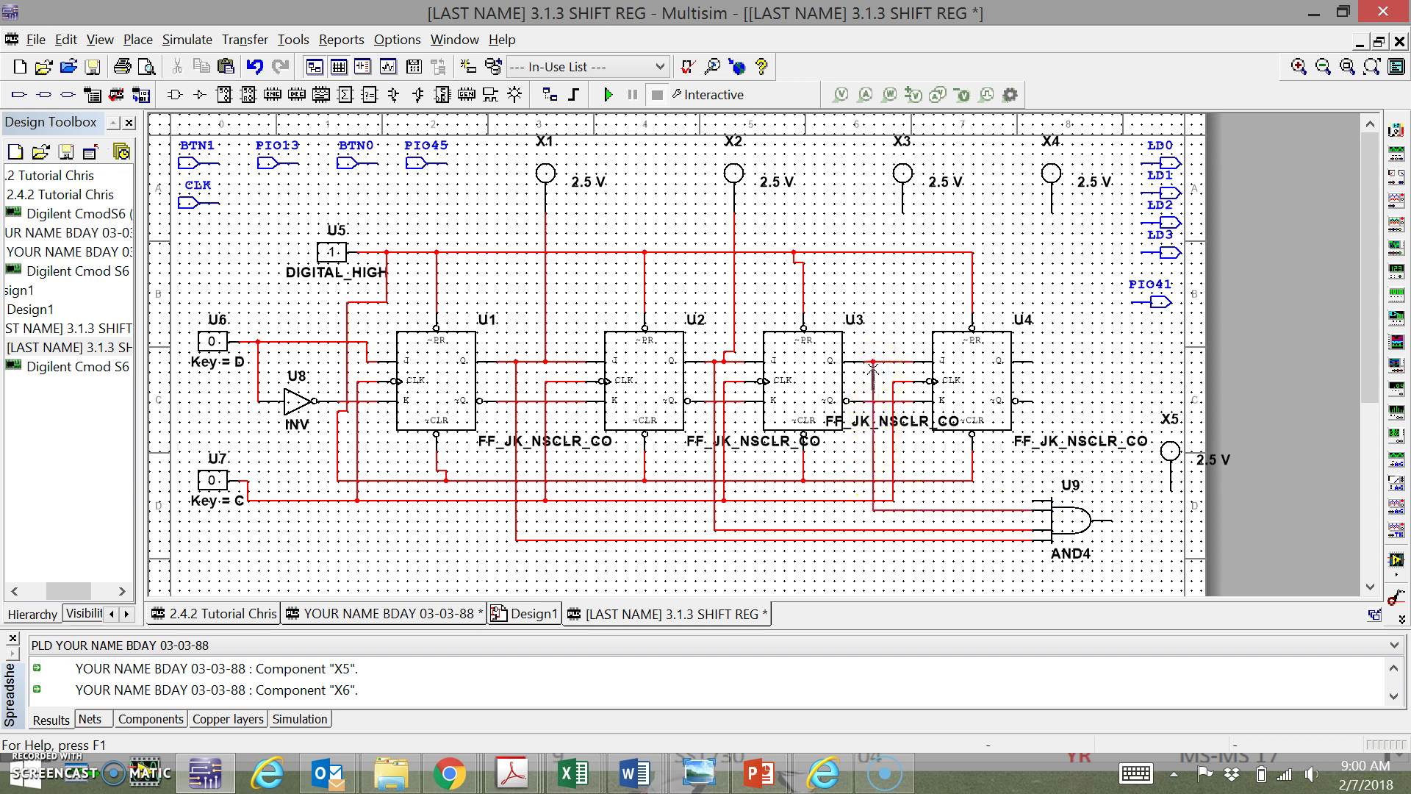
Connect U4's Q output to probe X4 and the fourth AND4 input
left_click(1019, 520)
left_click(1031, 362)
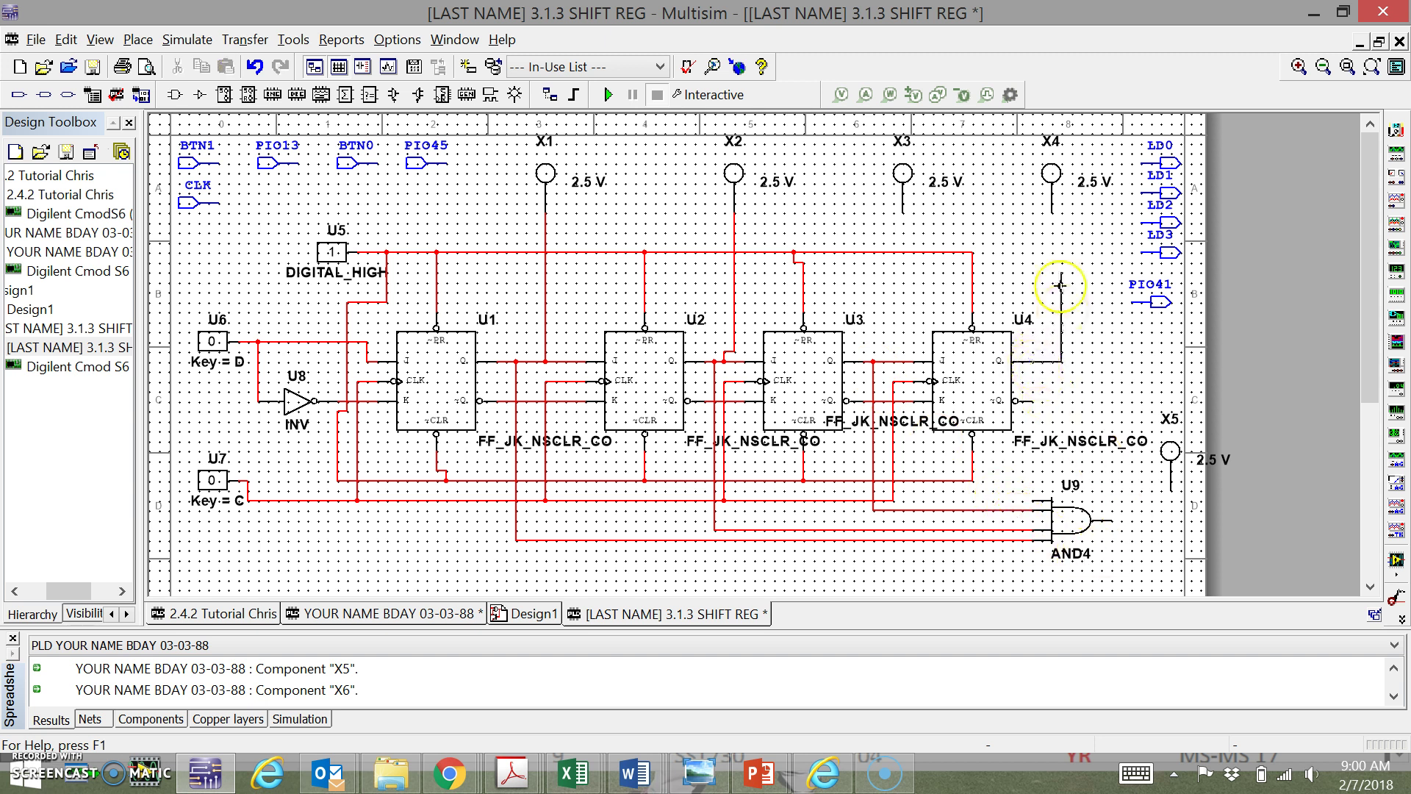
key("Escape")
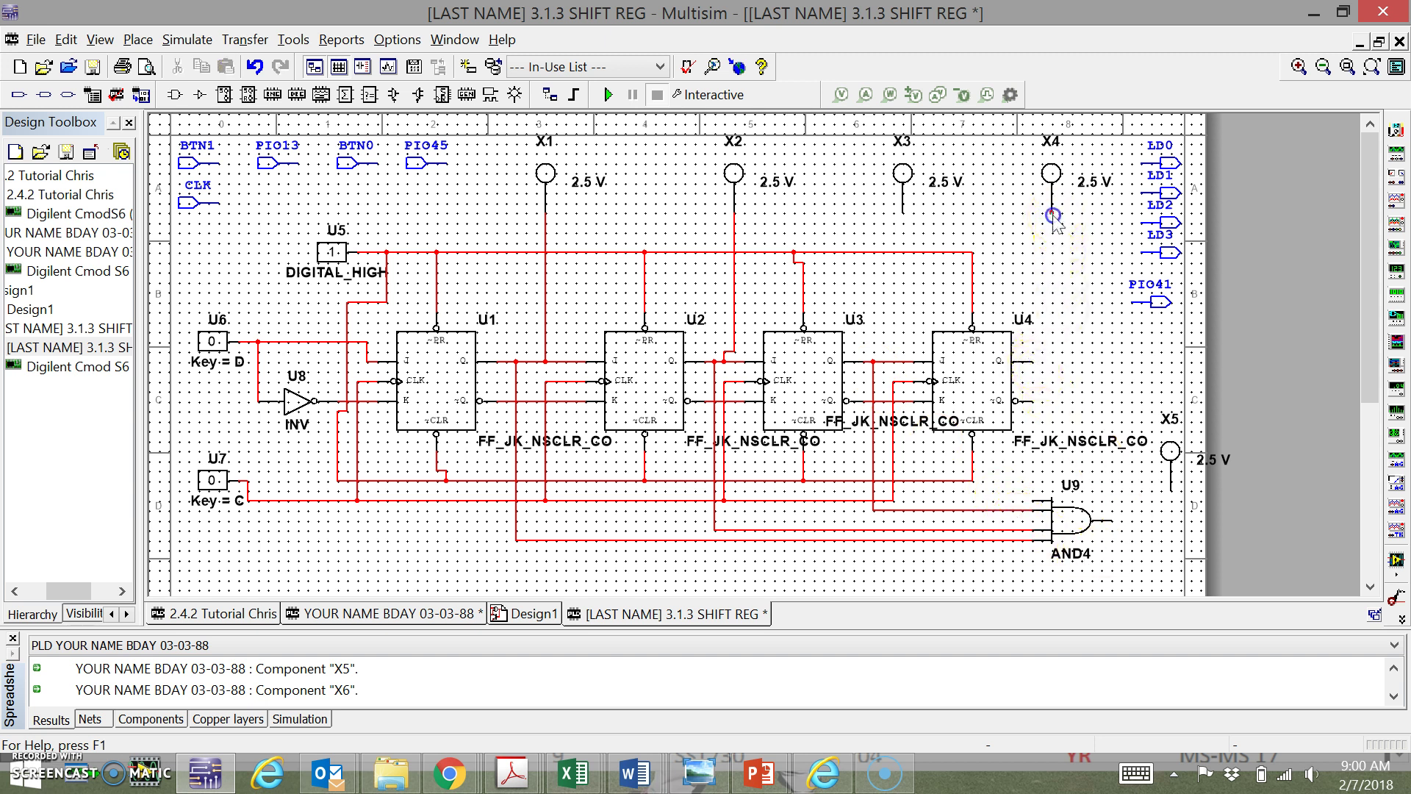
left_click(1033, 500)
left_click(1053, 362)
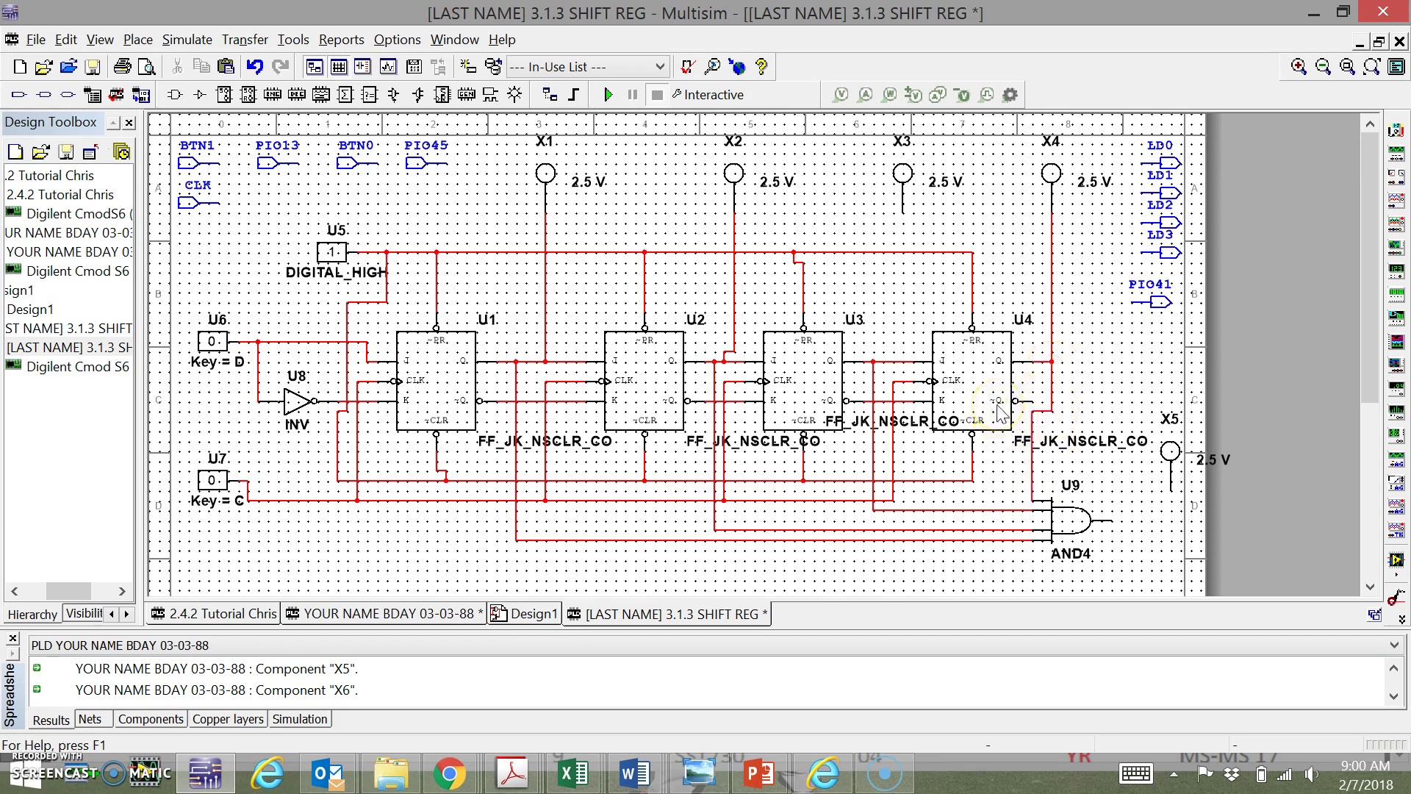
Wire the AND4 output to probe X5, then toggle Key D to 1 and back to 0
left_click(1092, 521)
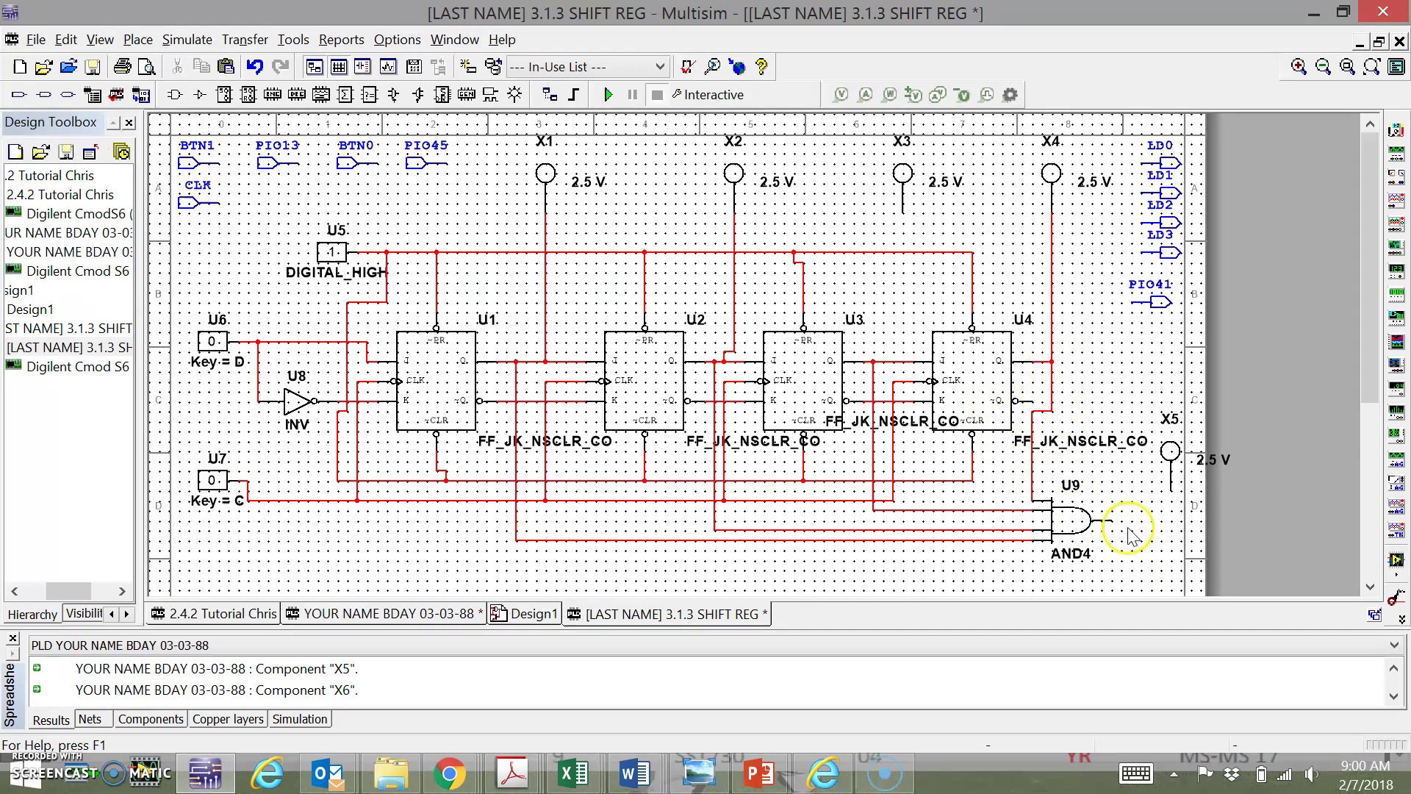
left_click(1169, 494)
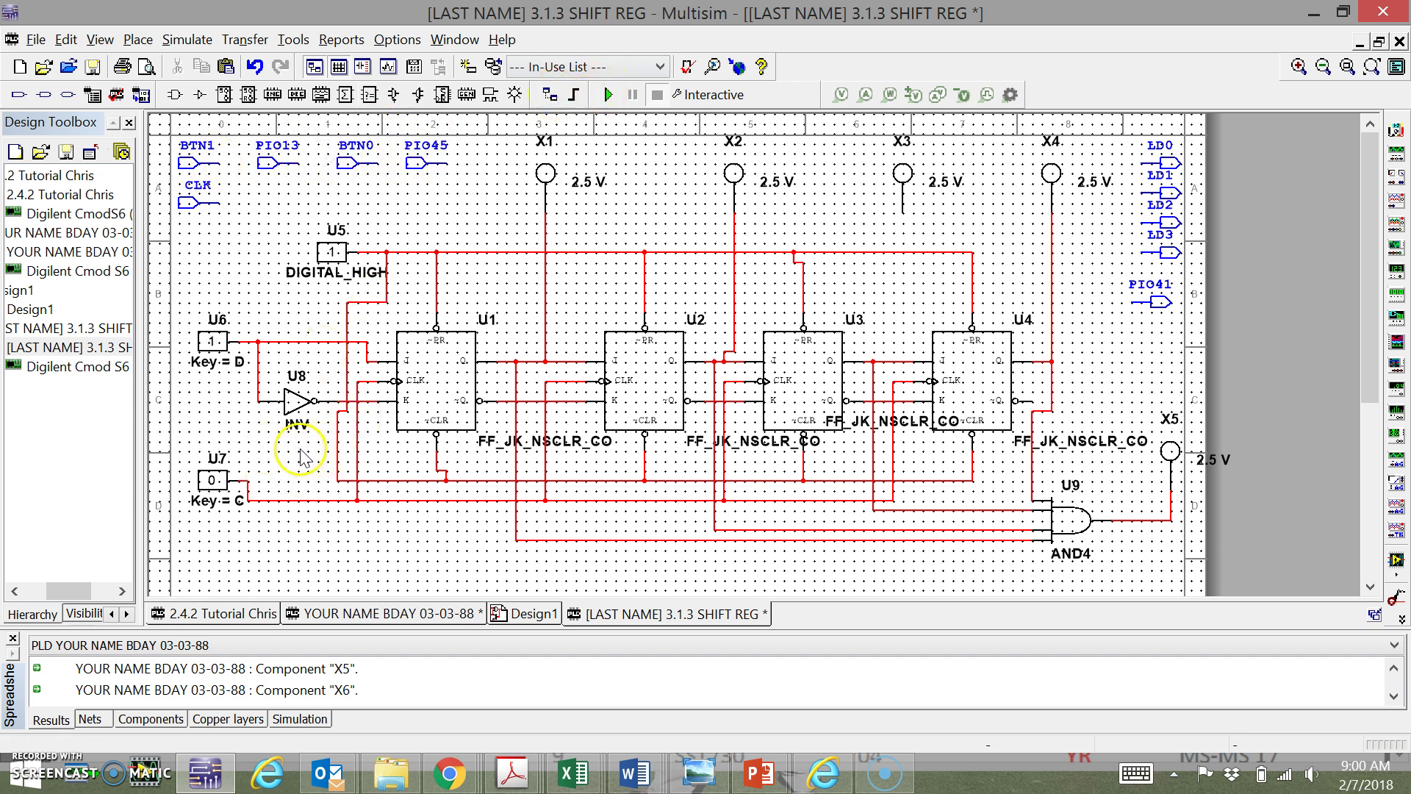
key("d")
left_click(222, 362)
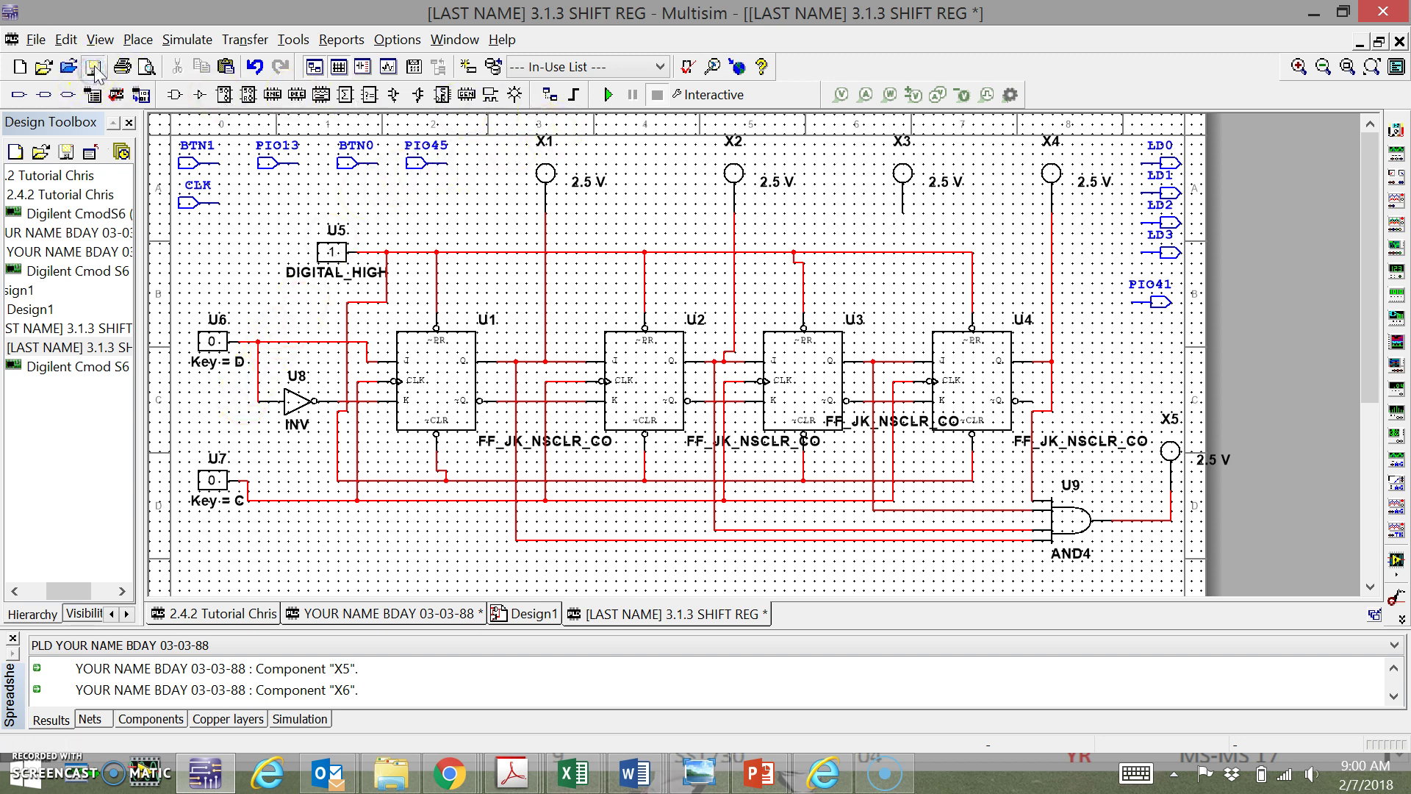
Save the design as a .ms14 file named with the student's last name plus '3.1.3 SHIFT REG'
left_click(607, 94)
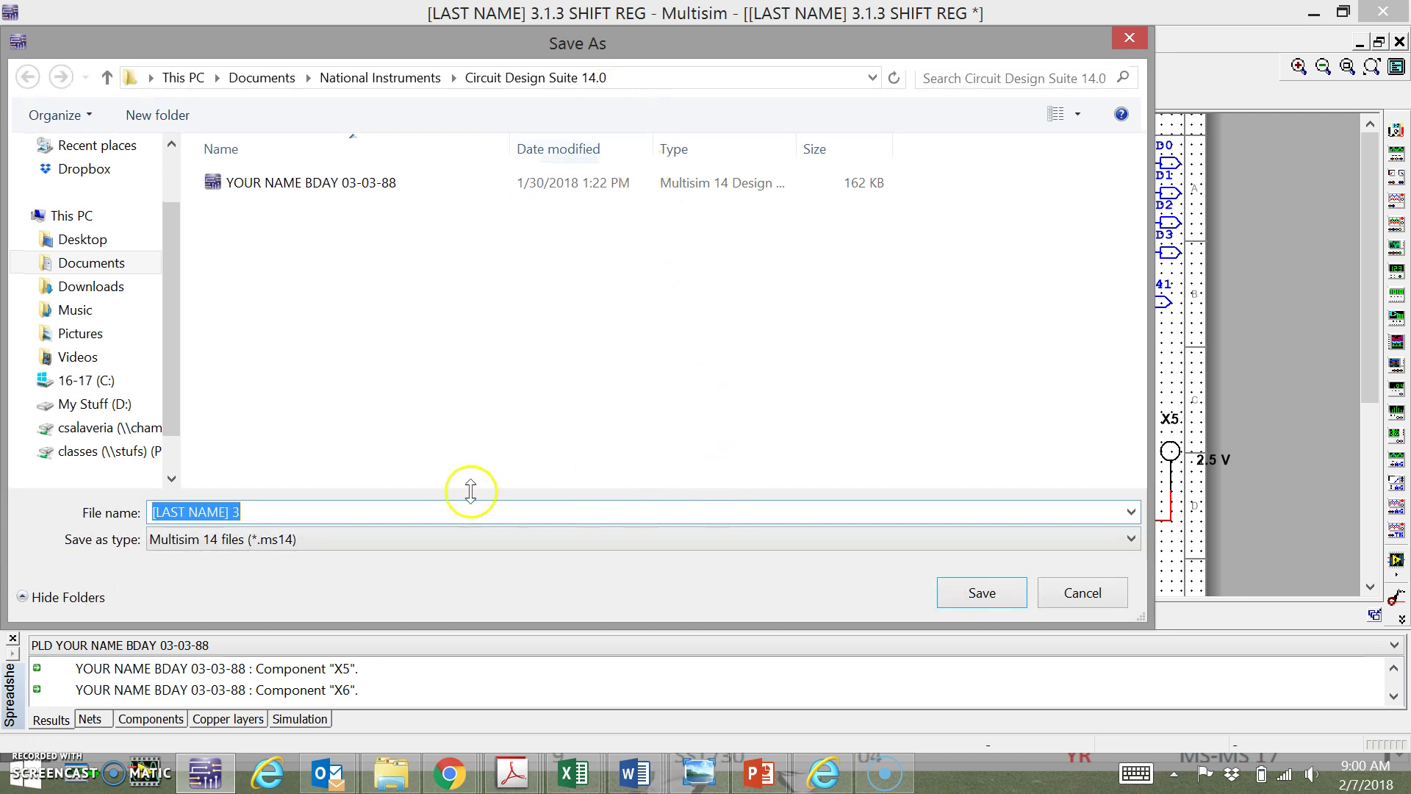
left_click(372, 517)
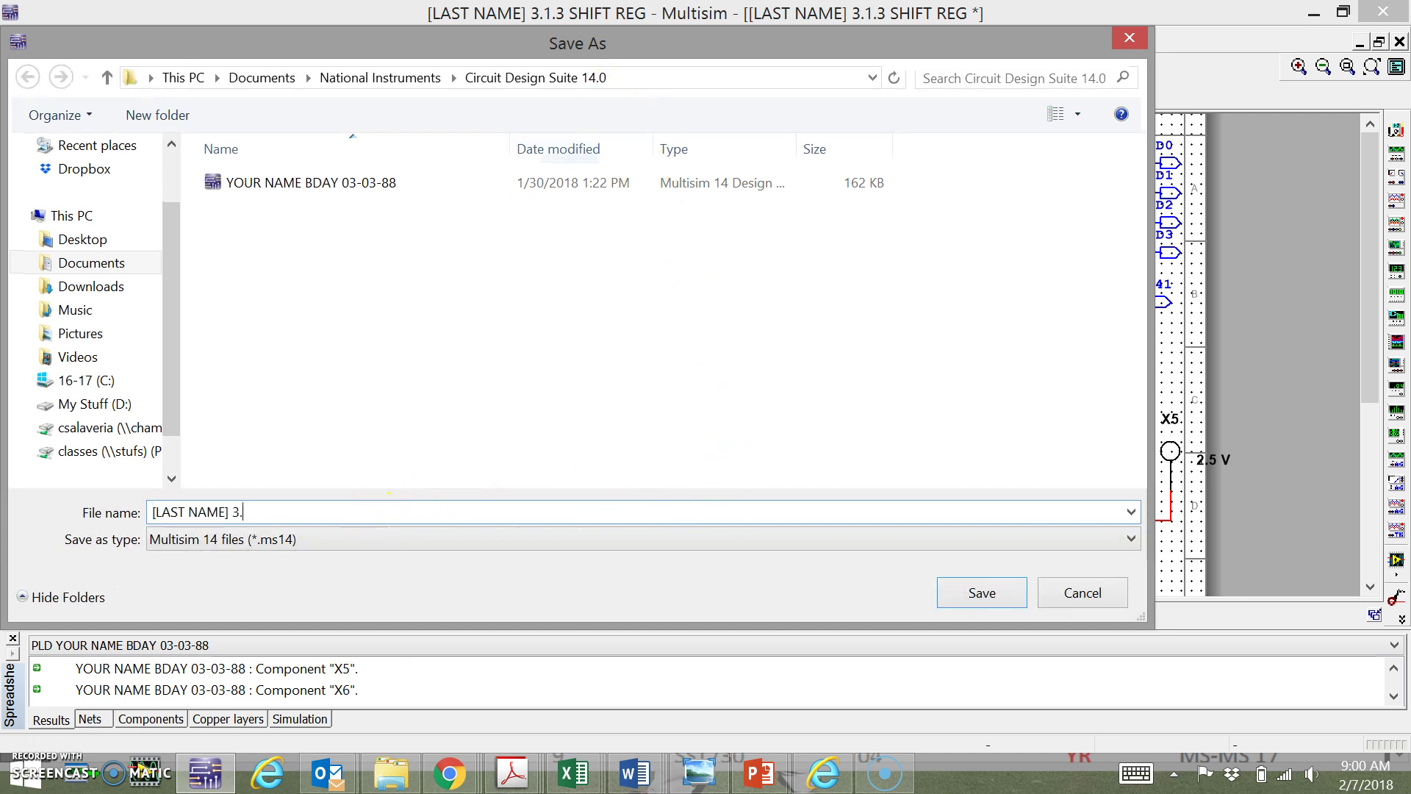
type(".1.3 SH")
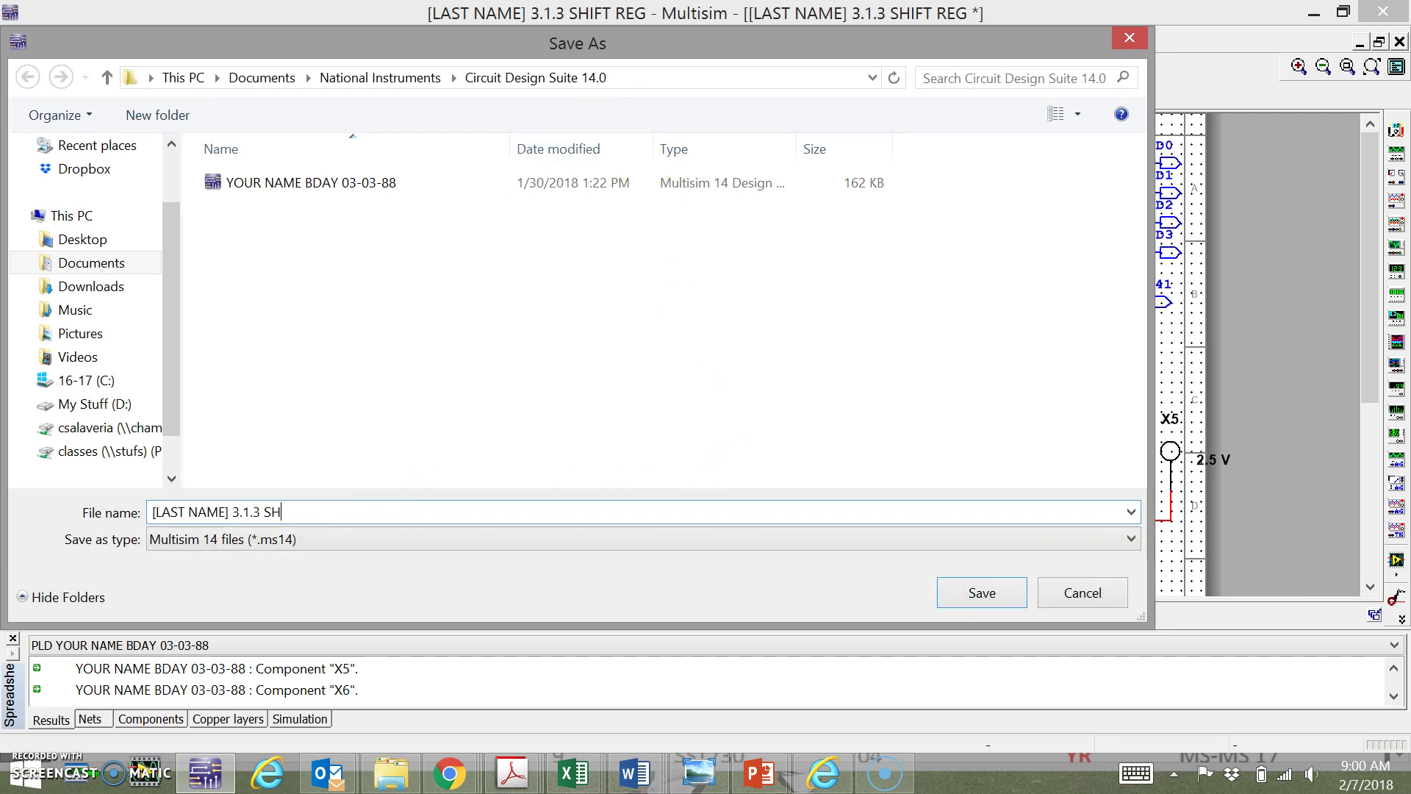
type("IFT REG")
key("Return")
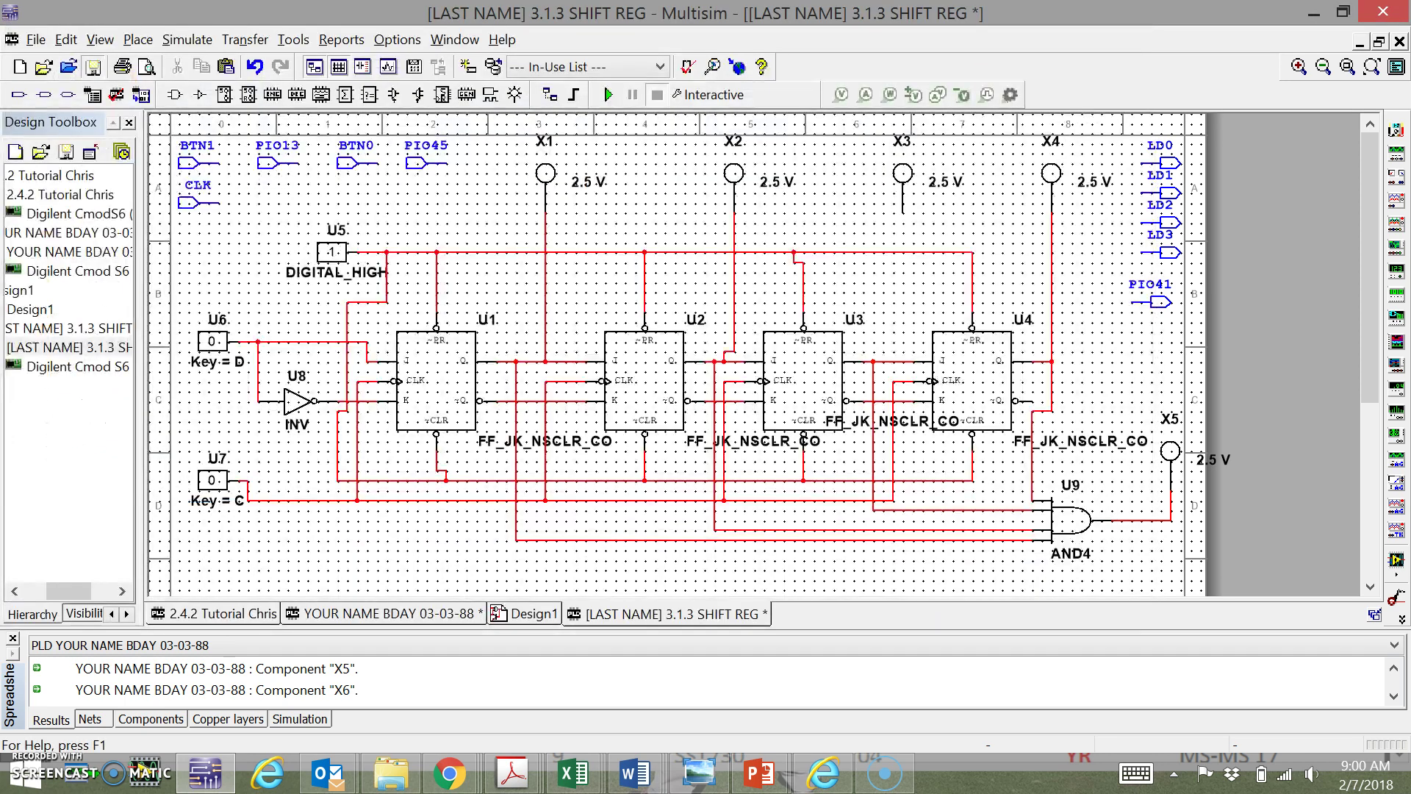
left_click(793, 625)
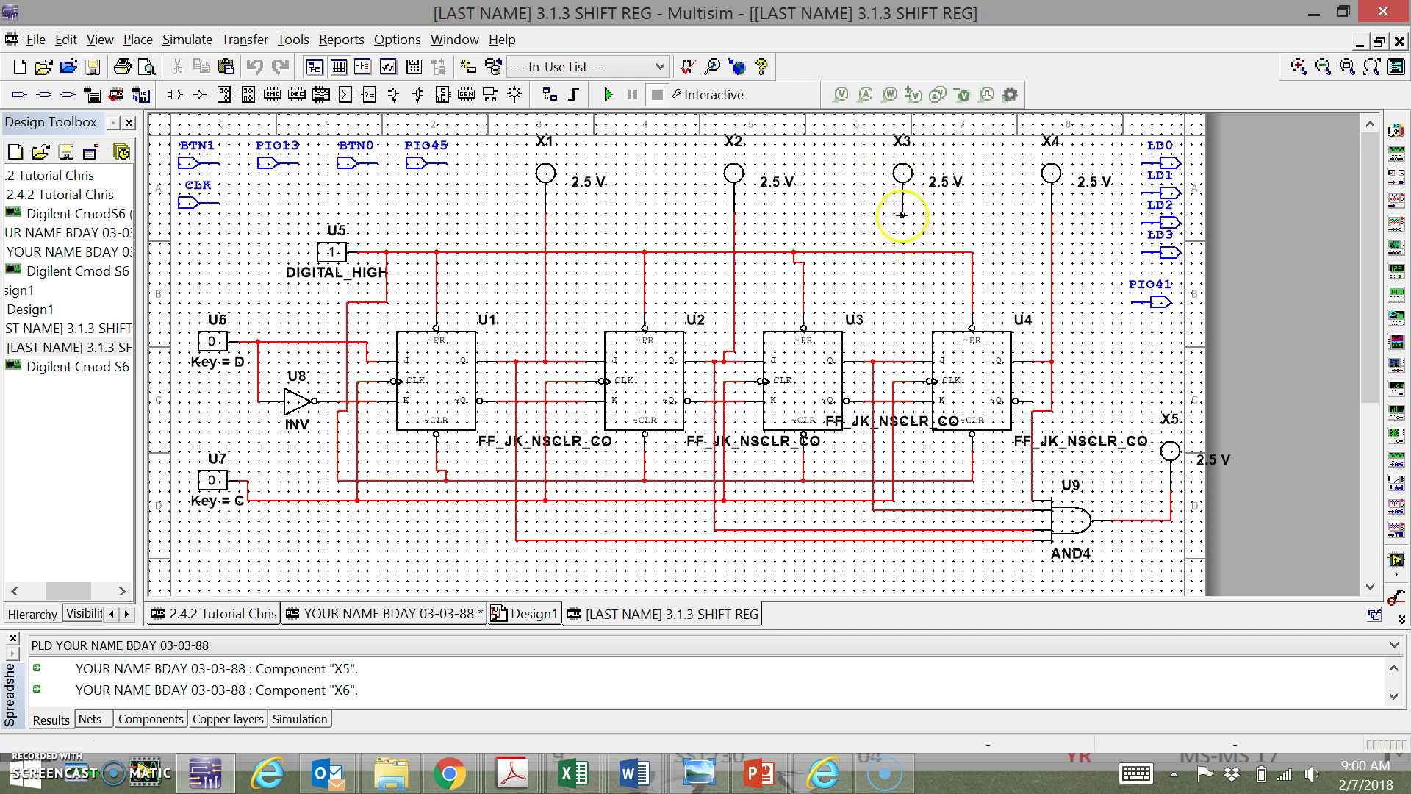
Wire probe X3 to U3's Q output net and start the simulation
left_click(894, 361)
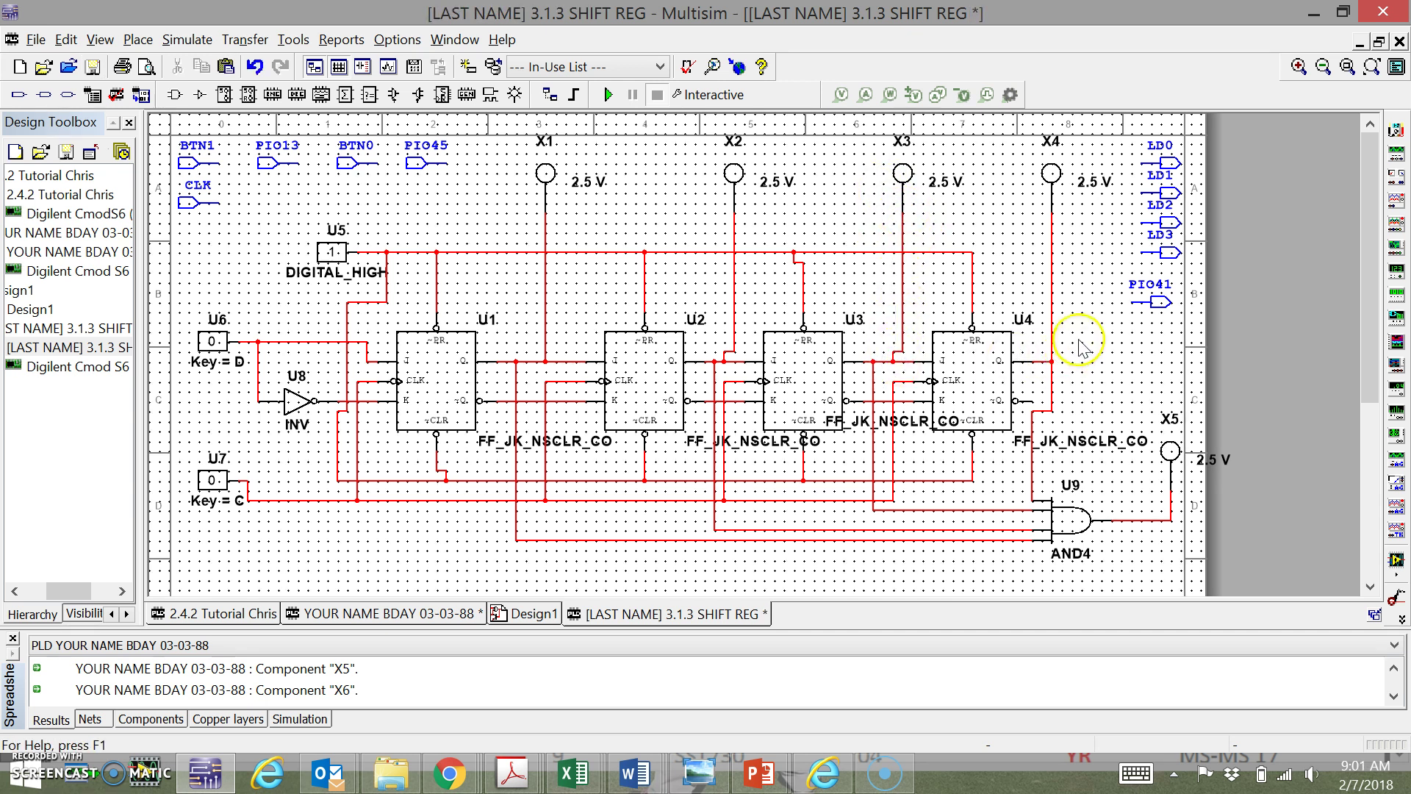
left_click(609, 94)
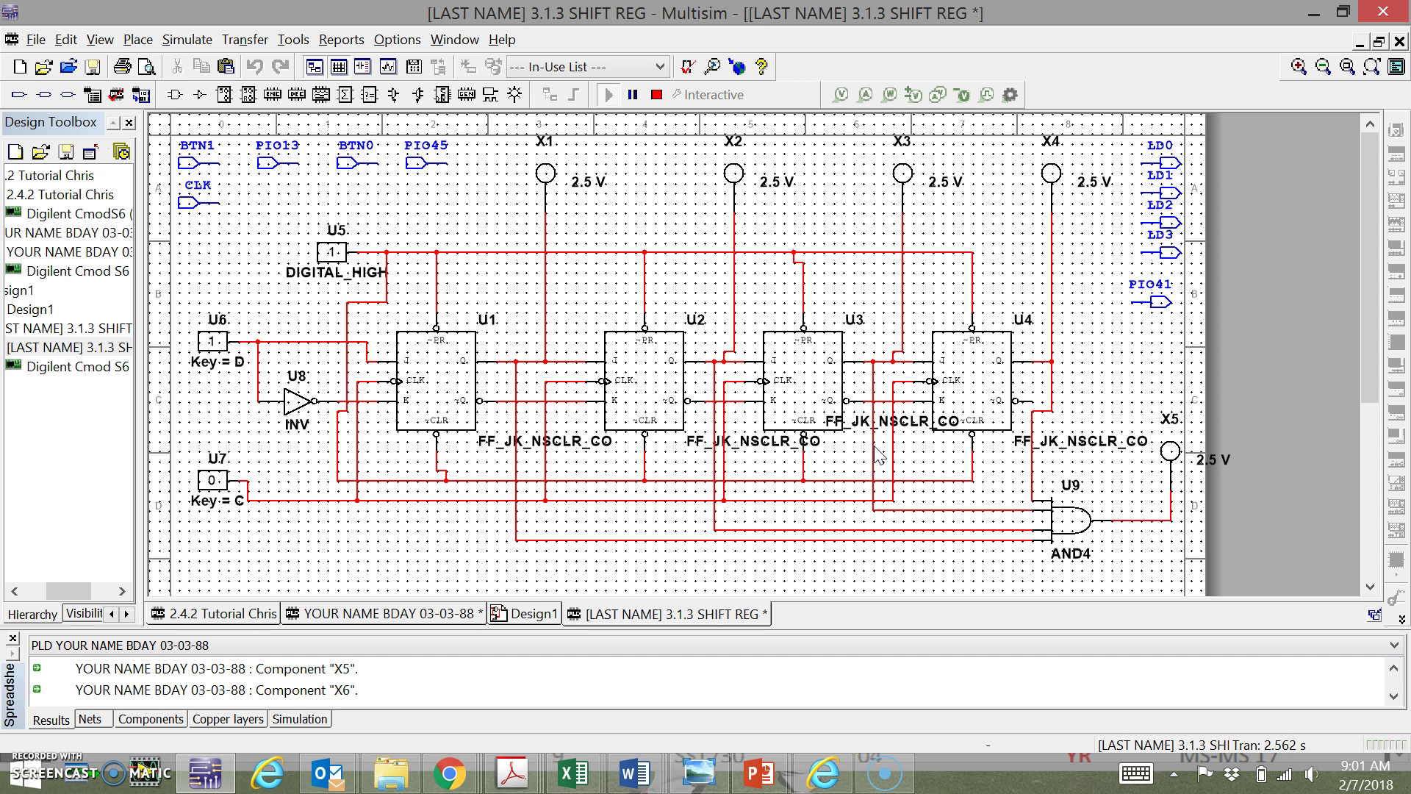
Restart the simulation and pulse clock key C five times to clear the register with zeros
left_click(362, 506)
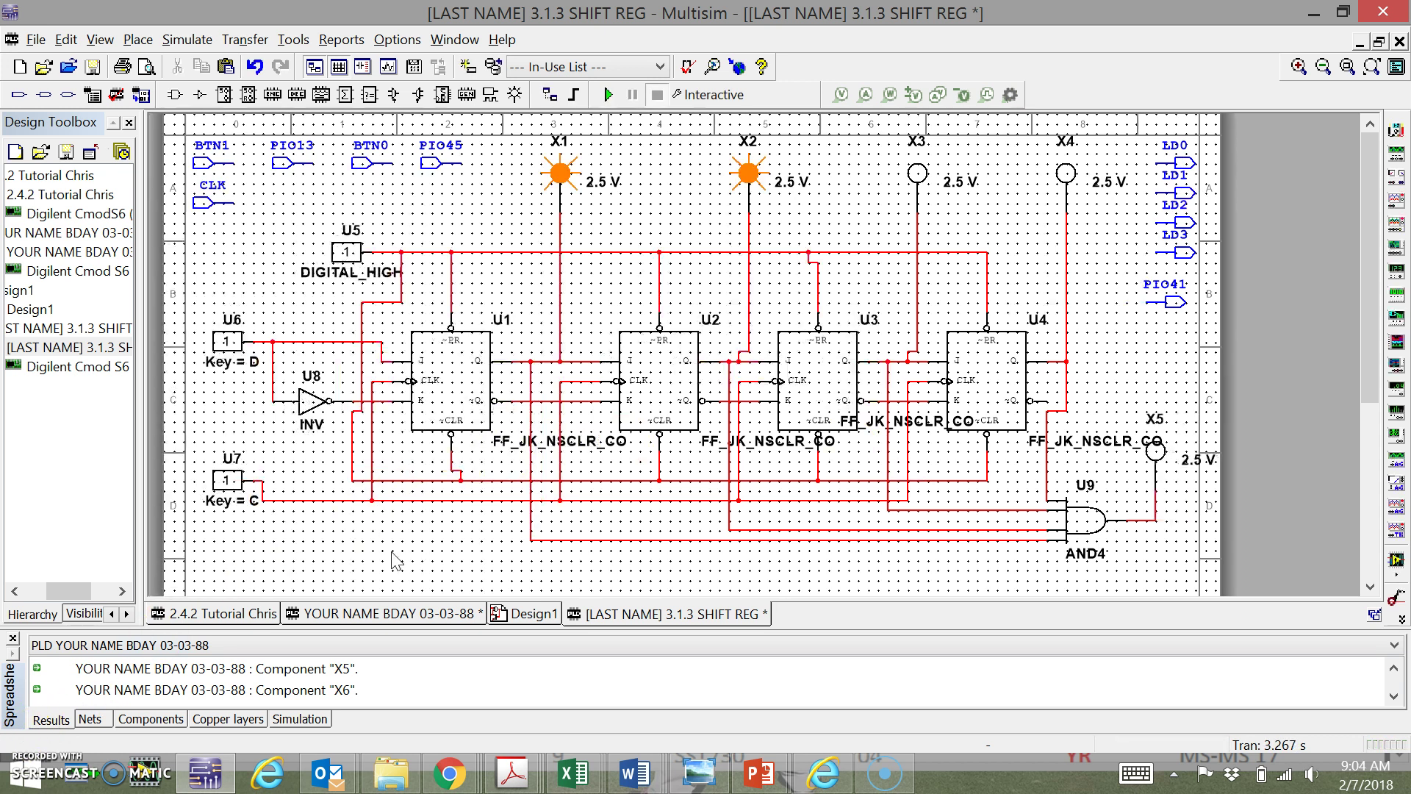
left_click(445, 533)
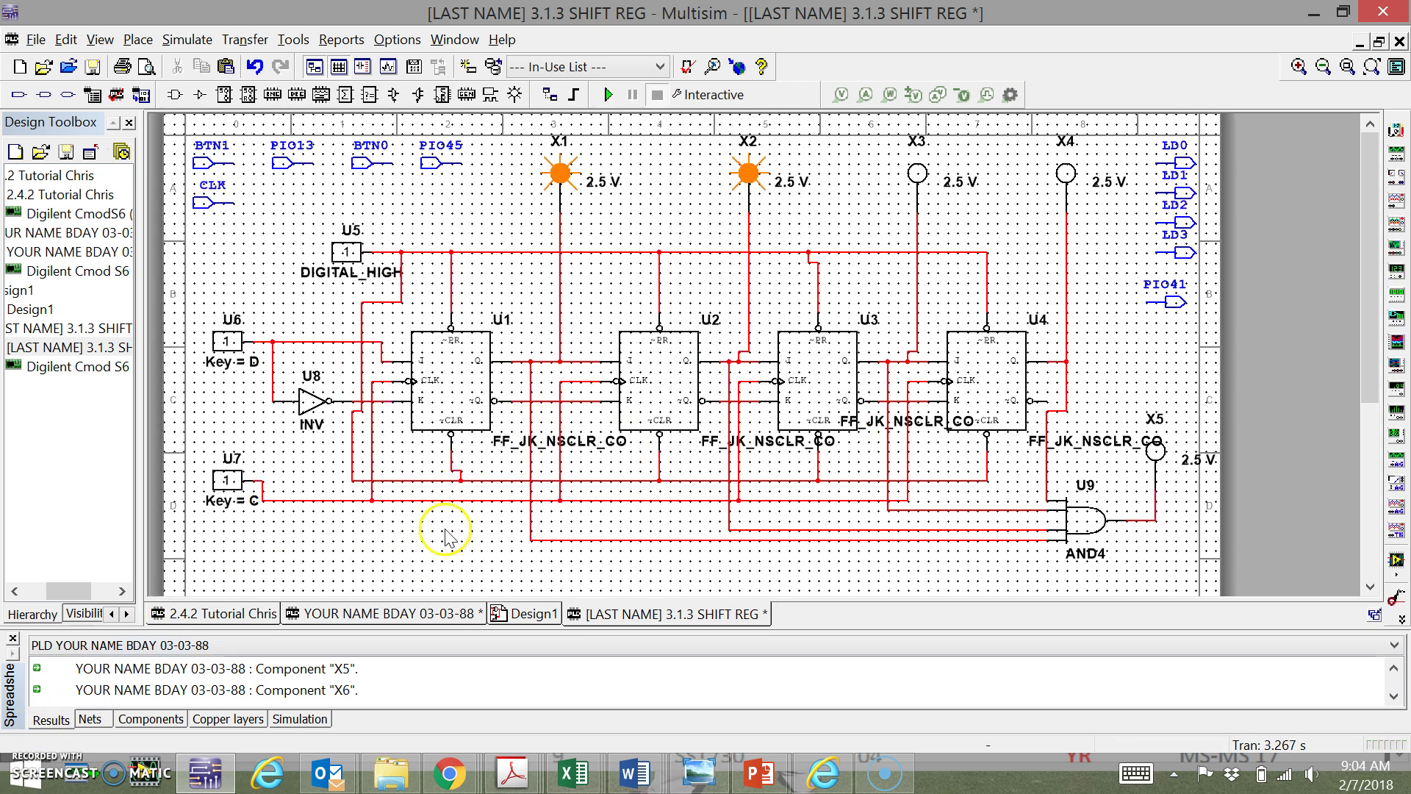
left_click(609, 96)
left_click(409, 514)
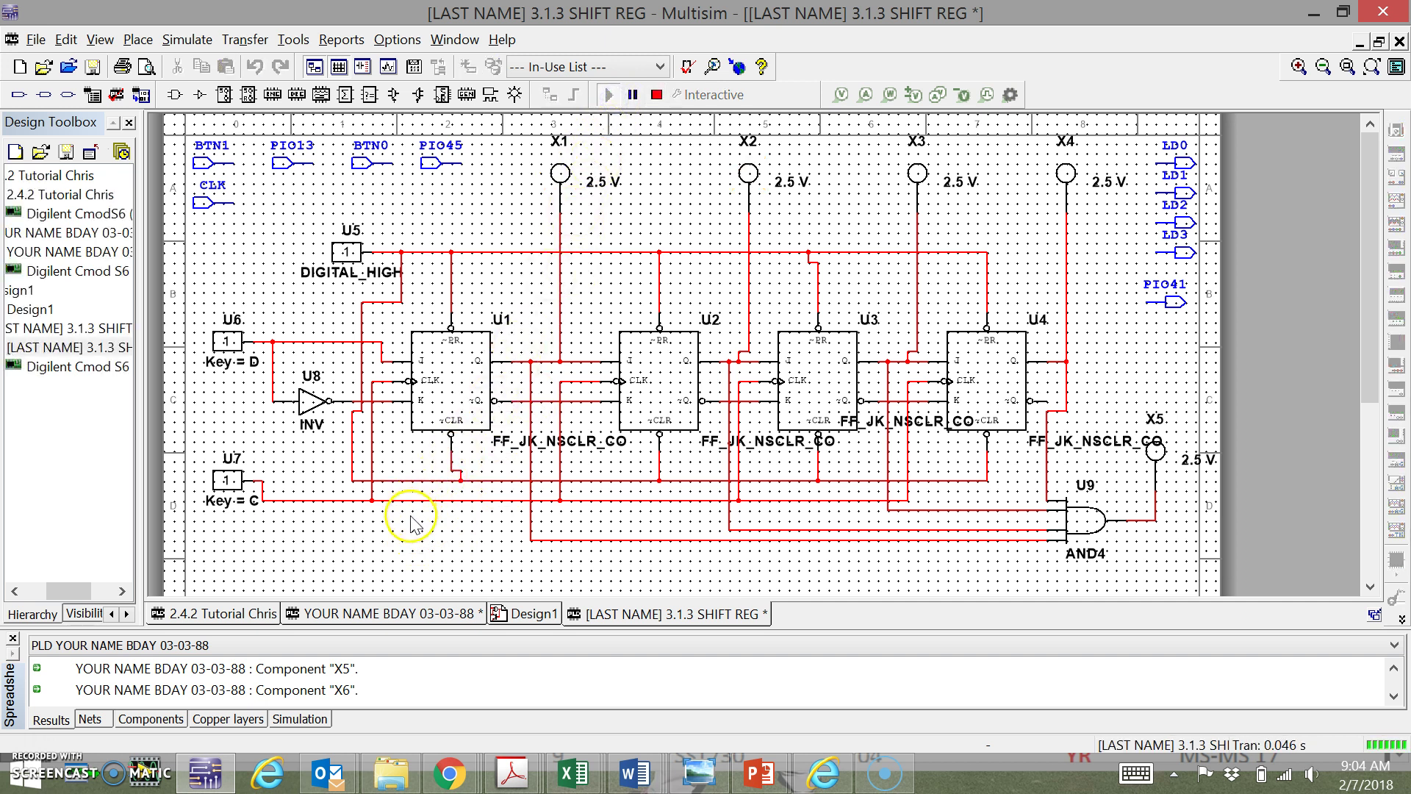
key("c")
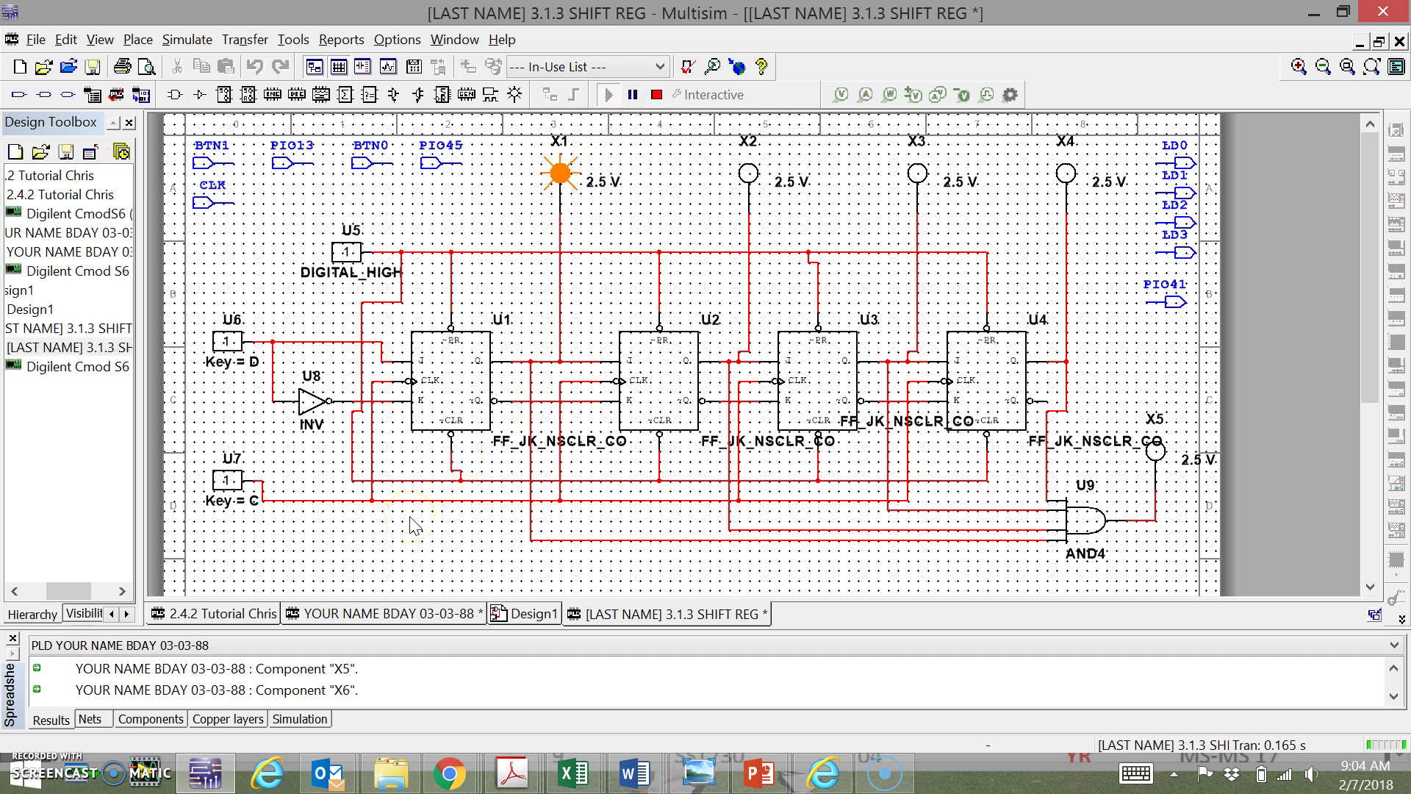
key("c")
key("c")
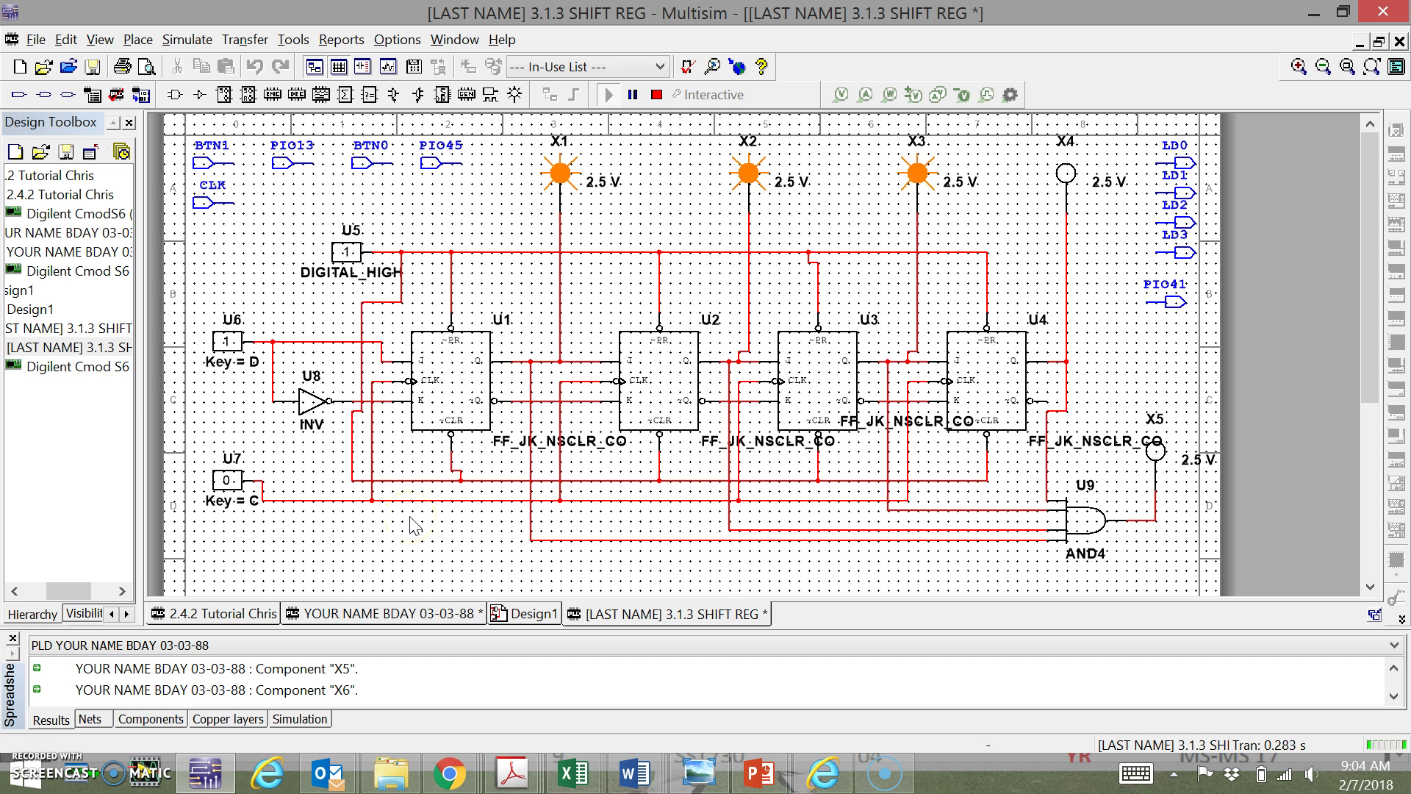
key("c")
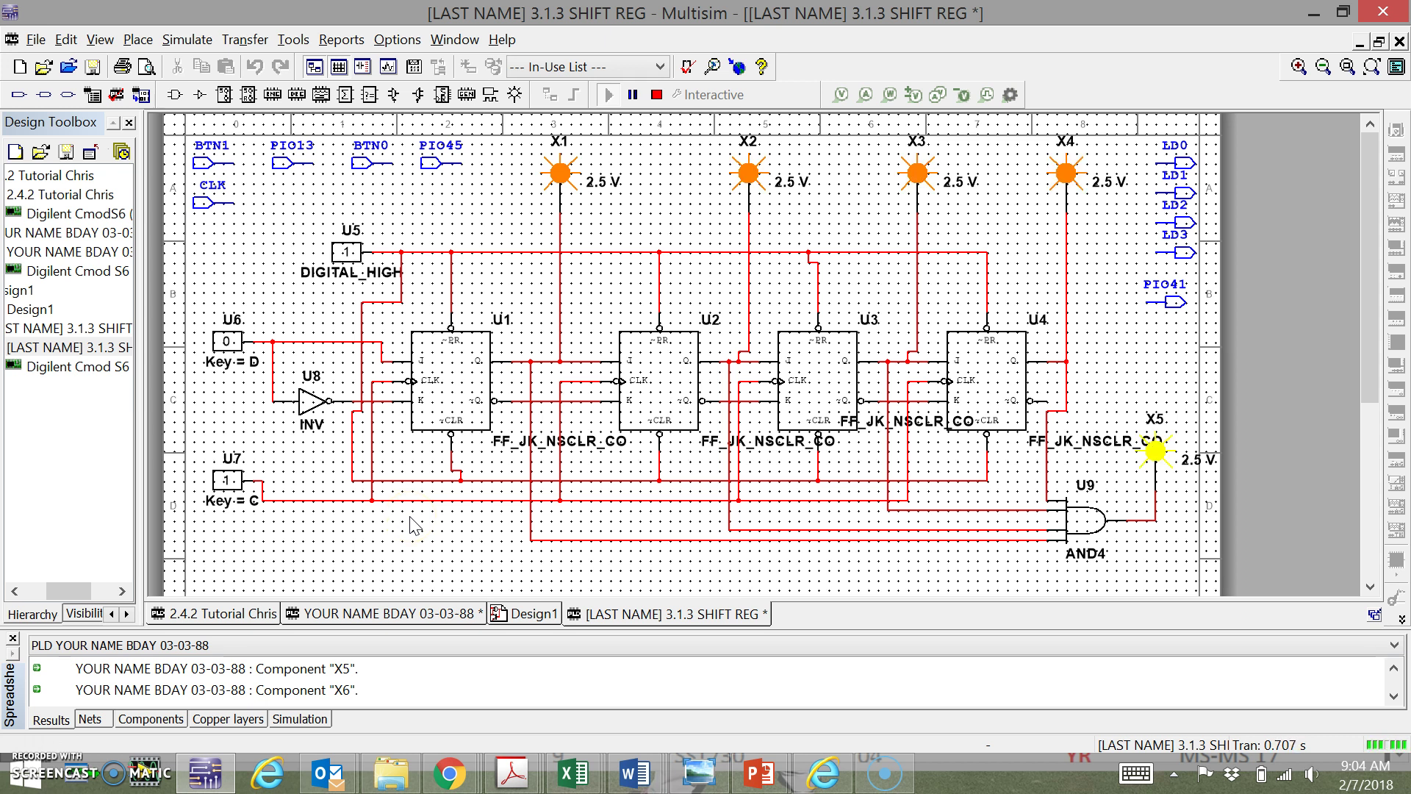
key("c")
key("c")
key("c")
key("c")
key("c")
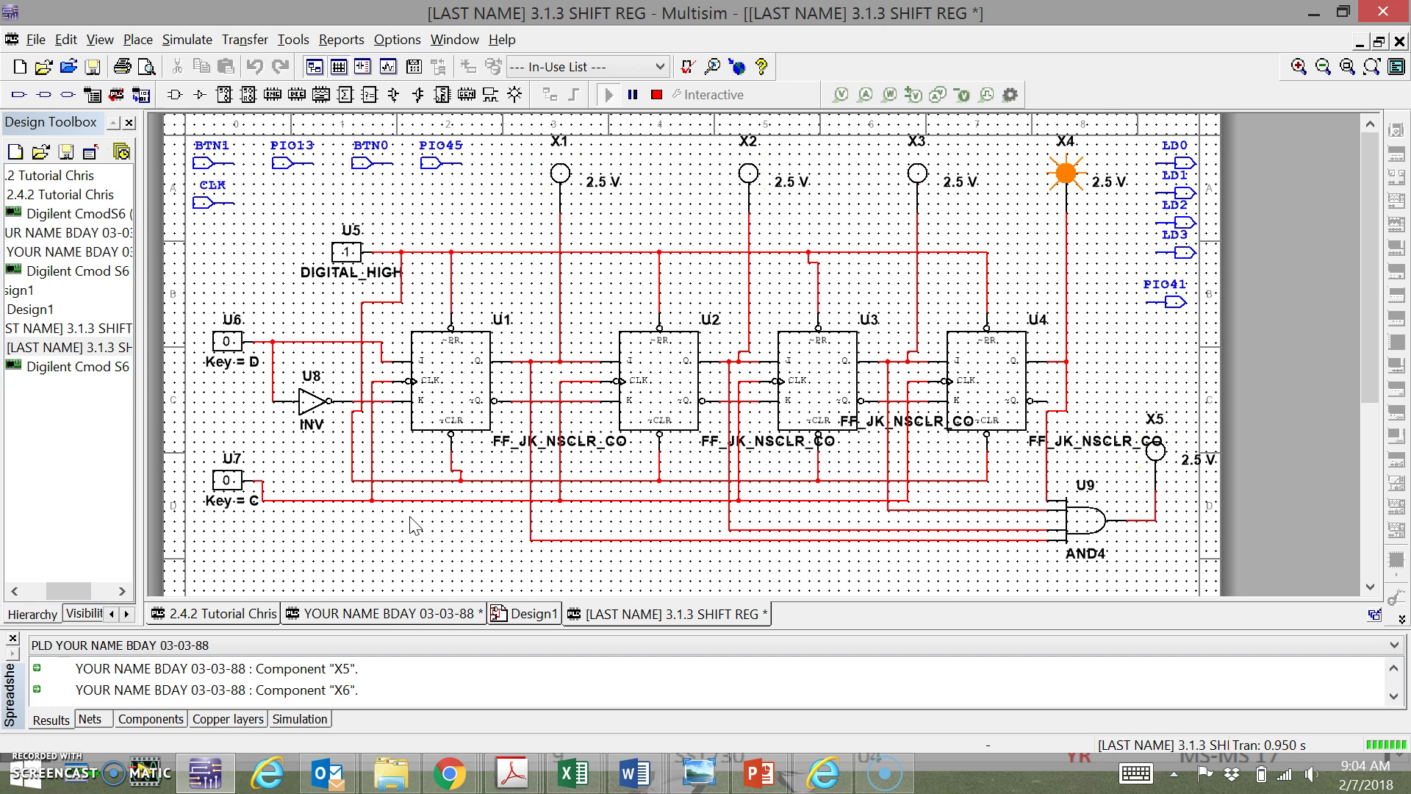
key("c")
key("c")
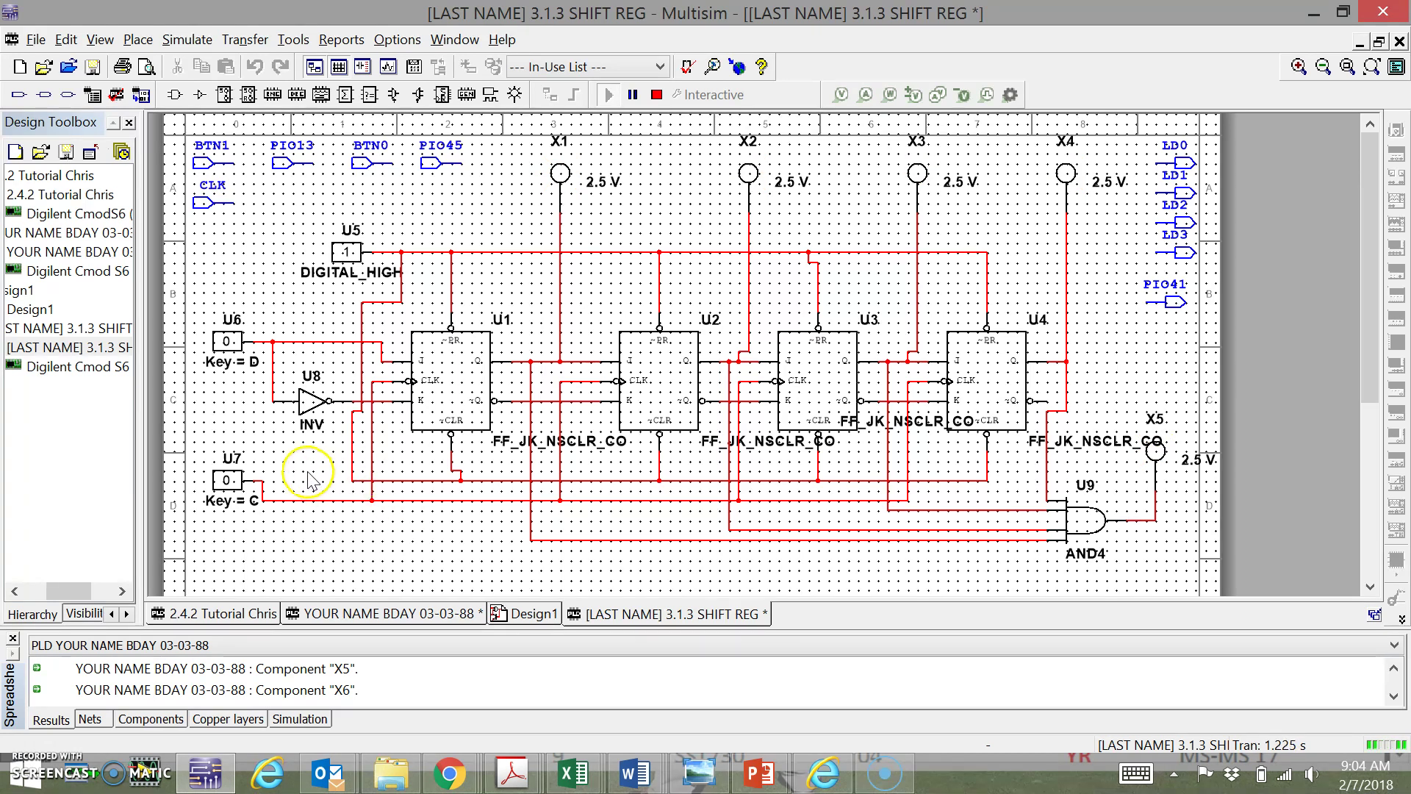
Set the D key to 1 and pulse C six times to shift 1s across the probes
left_click(229, 350)
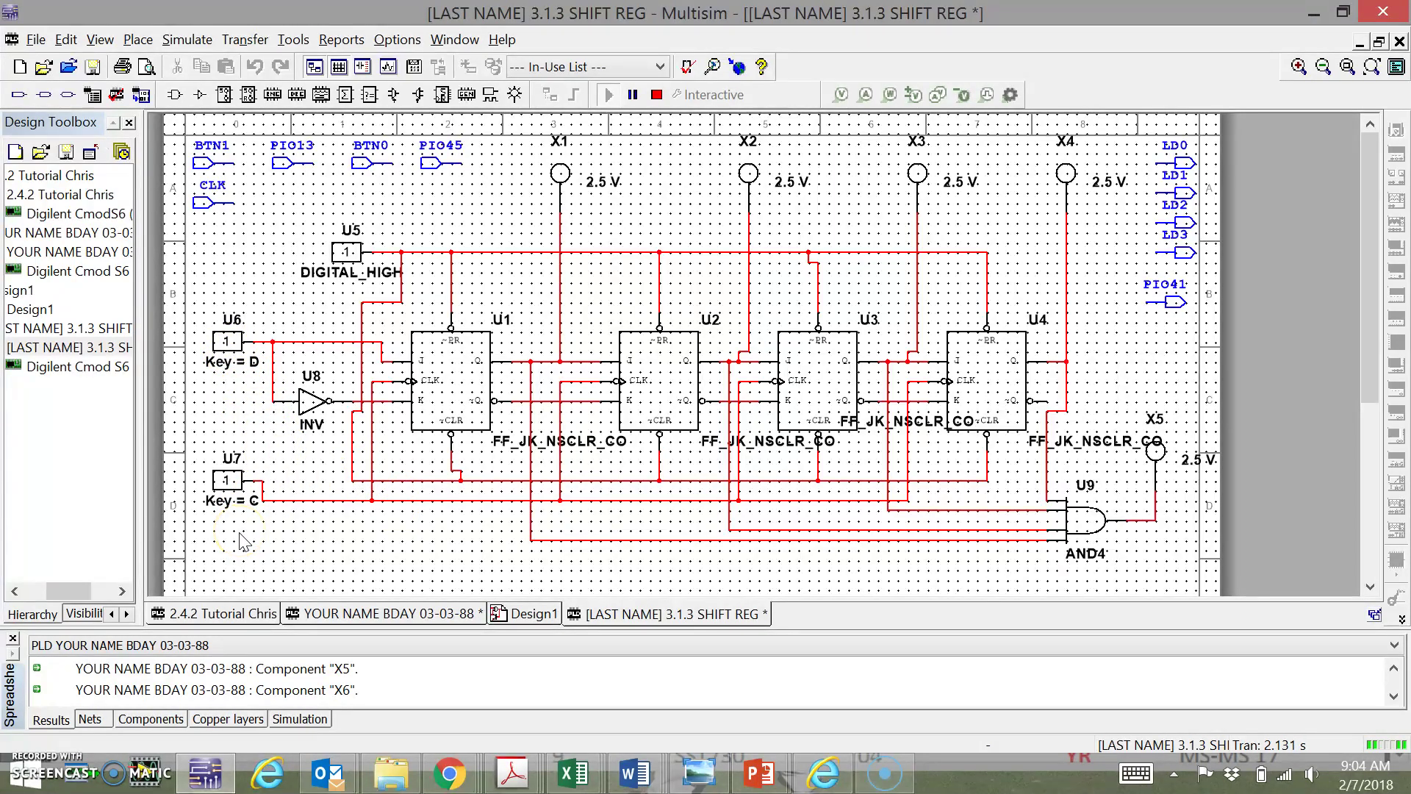
key("c")
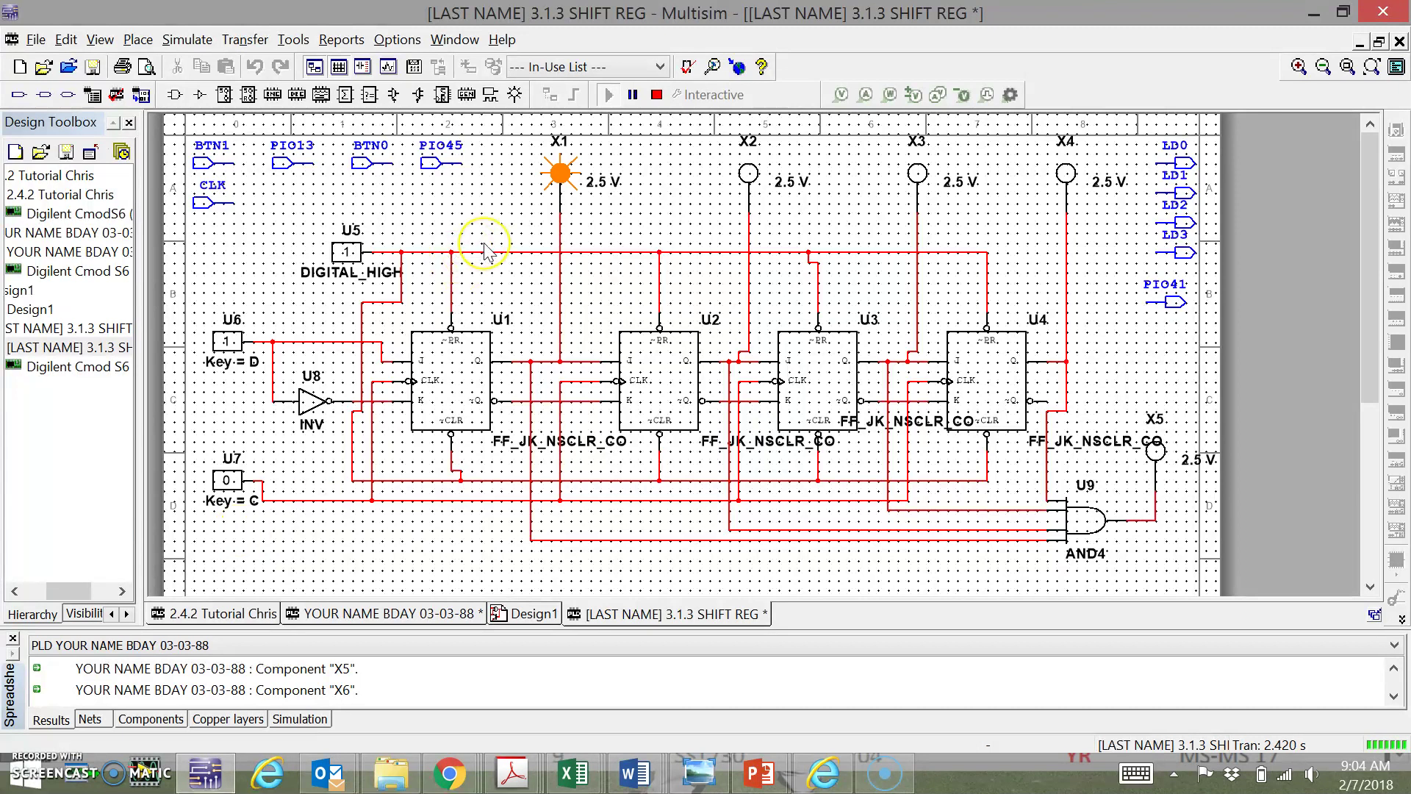
key("c")
key("c")
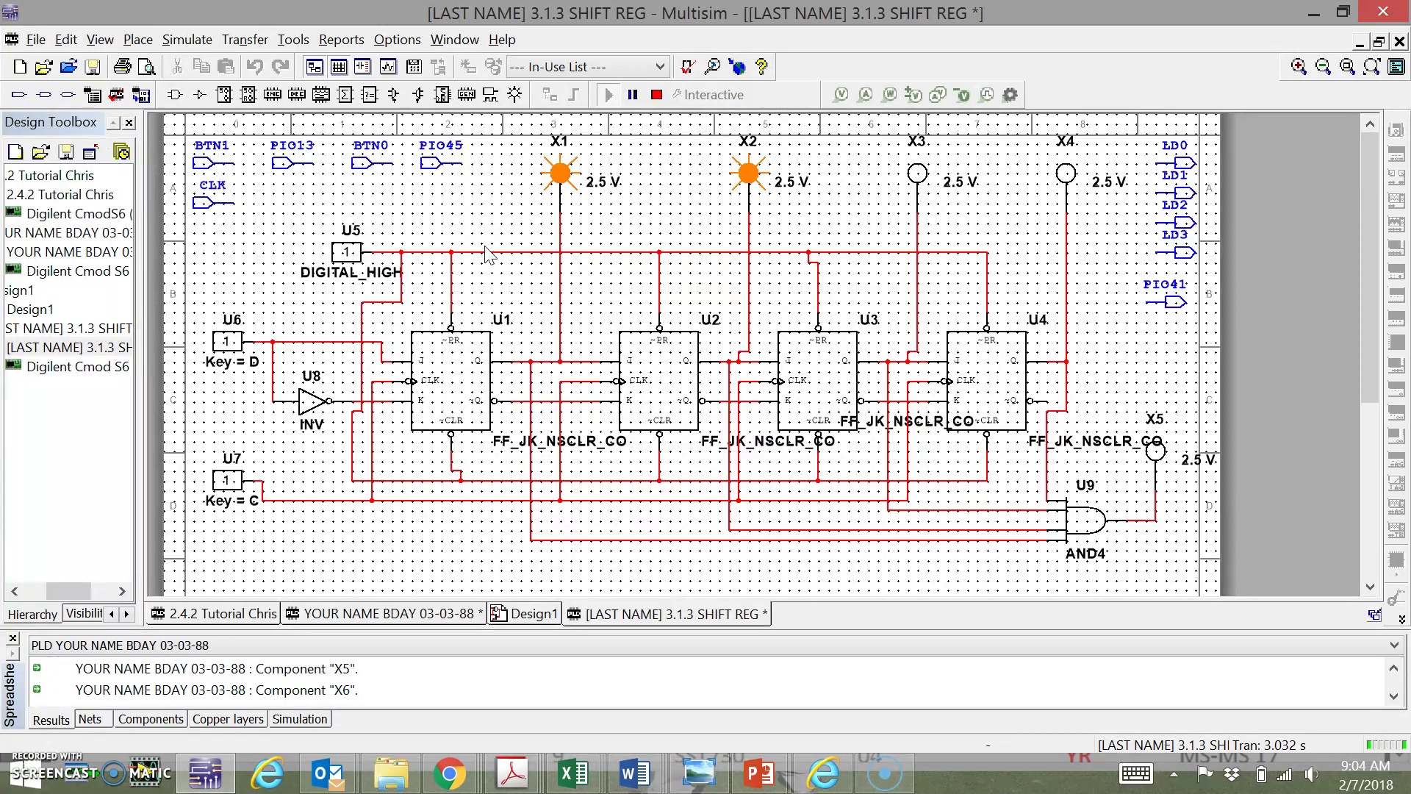
key("c")
key("c")
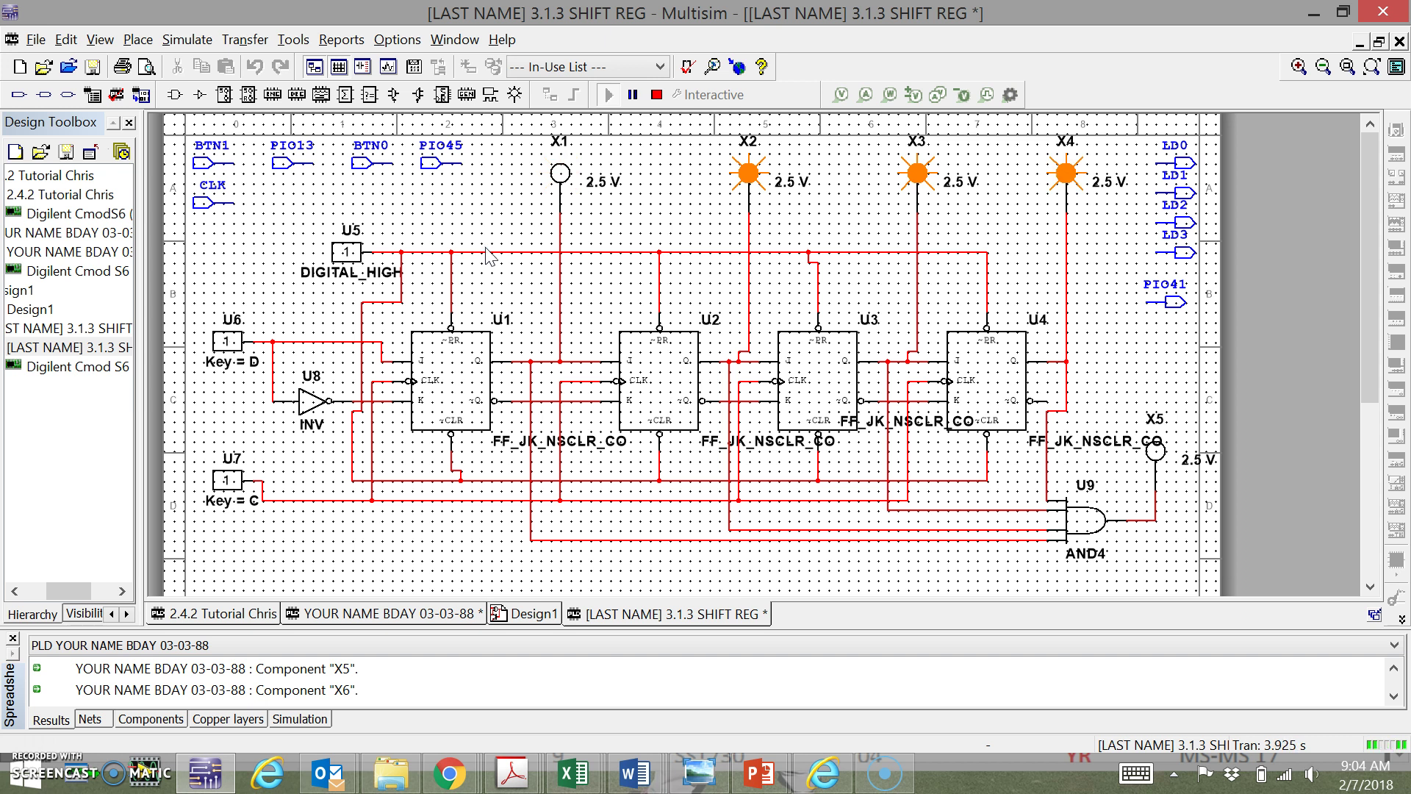
key("c")
key("c")
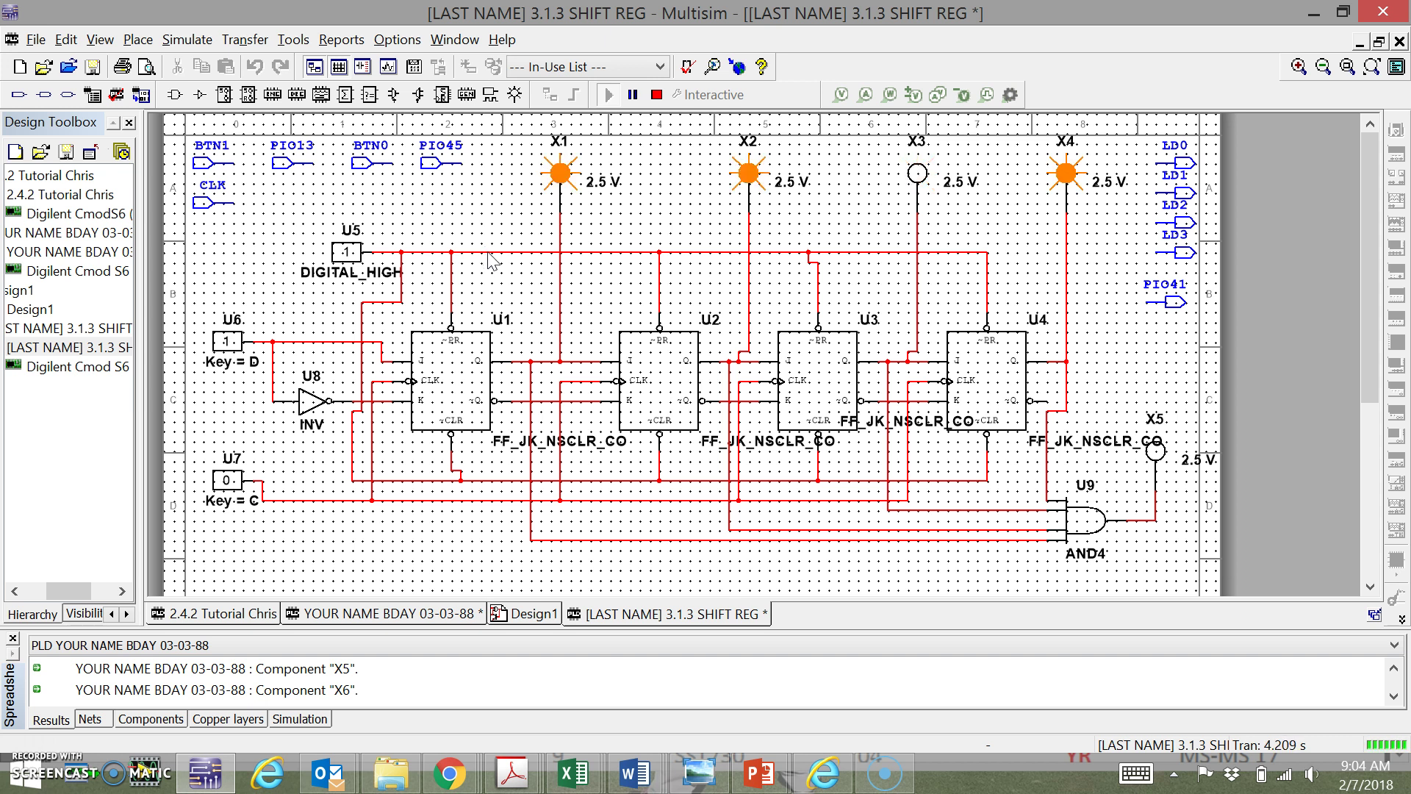
key("c")
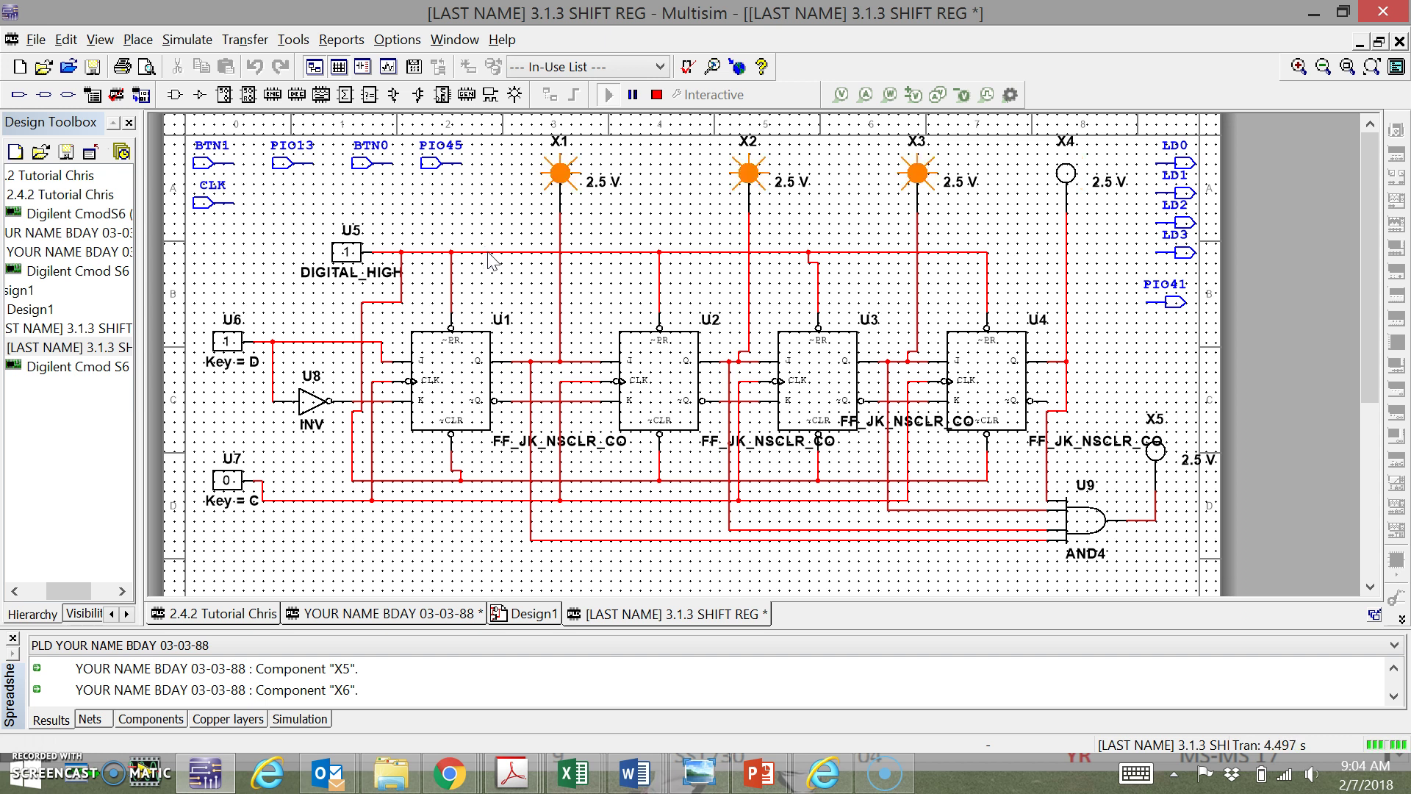
key("c")
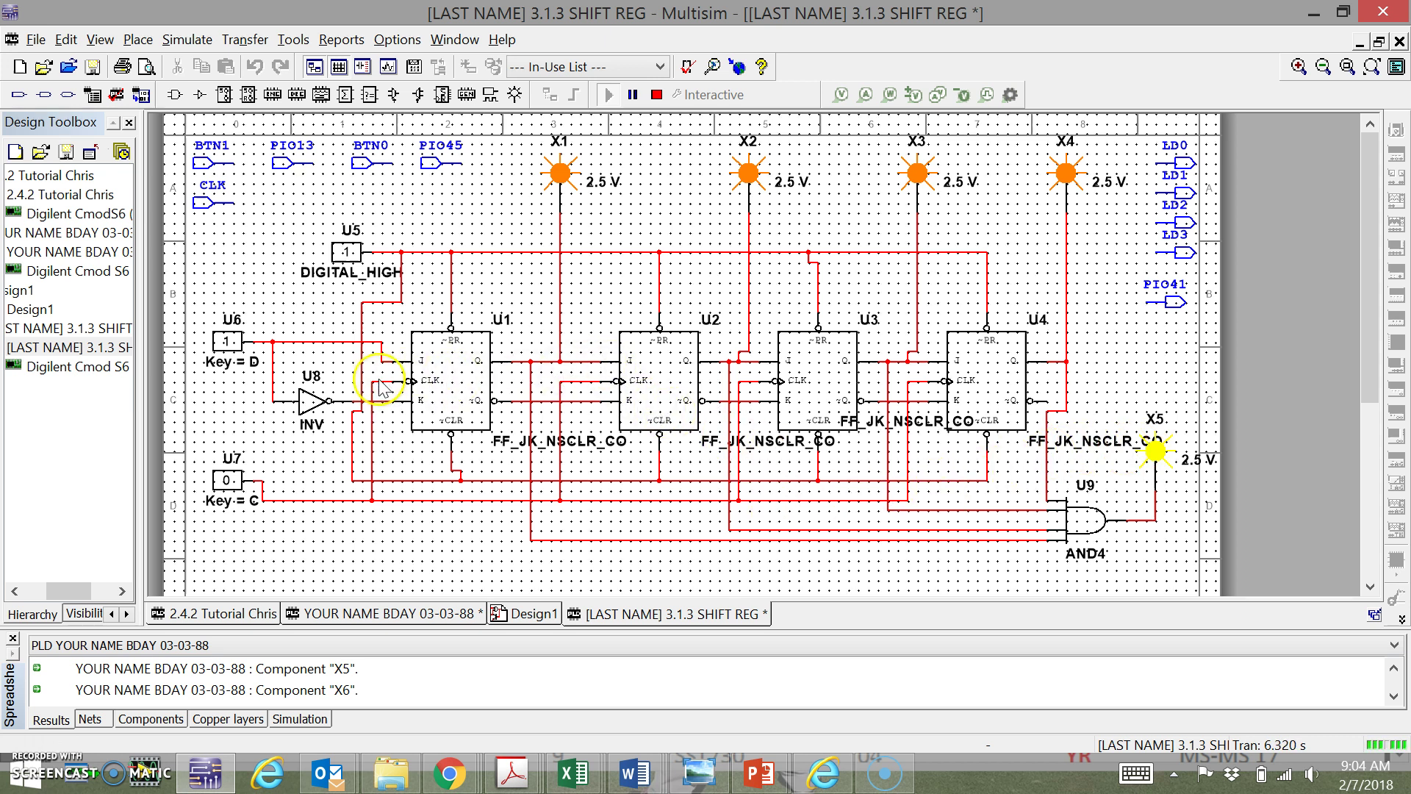
Set data D to 0 and clock zeros into the register
key("d")
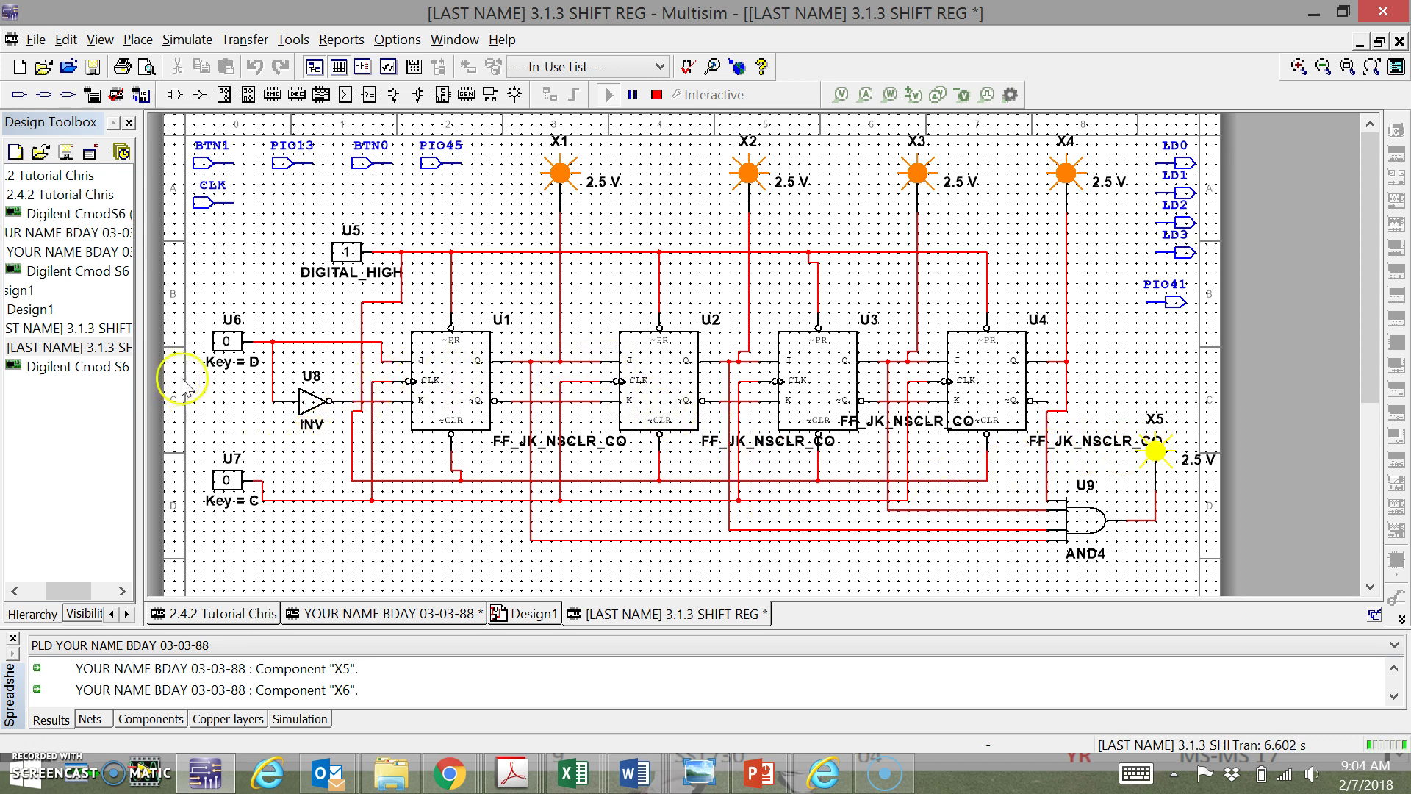
key("c")
key("c")
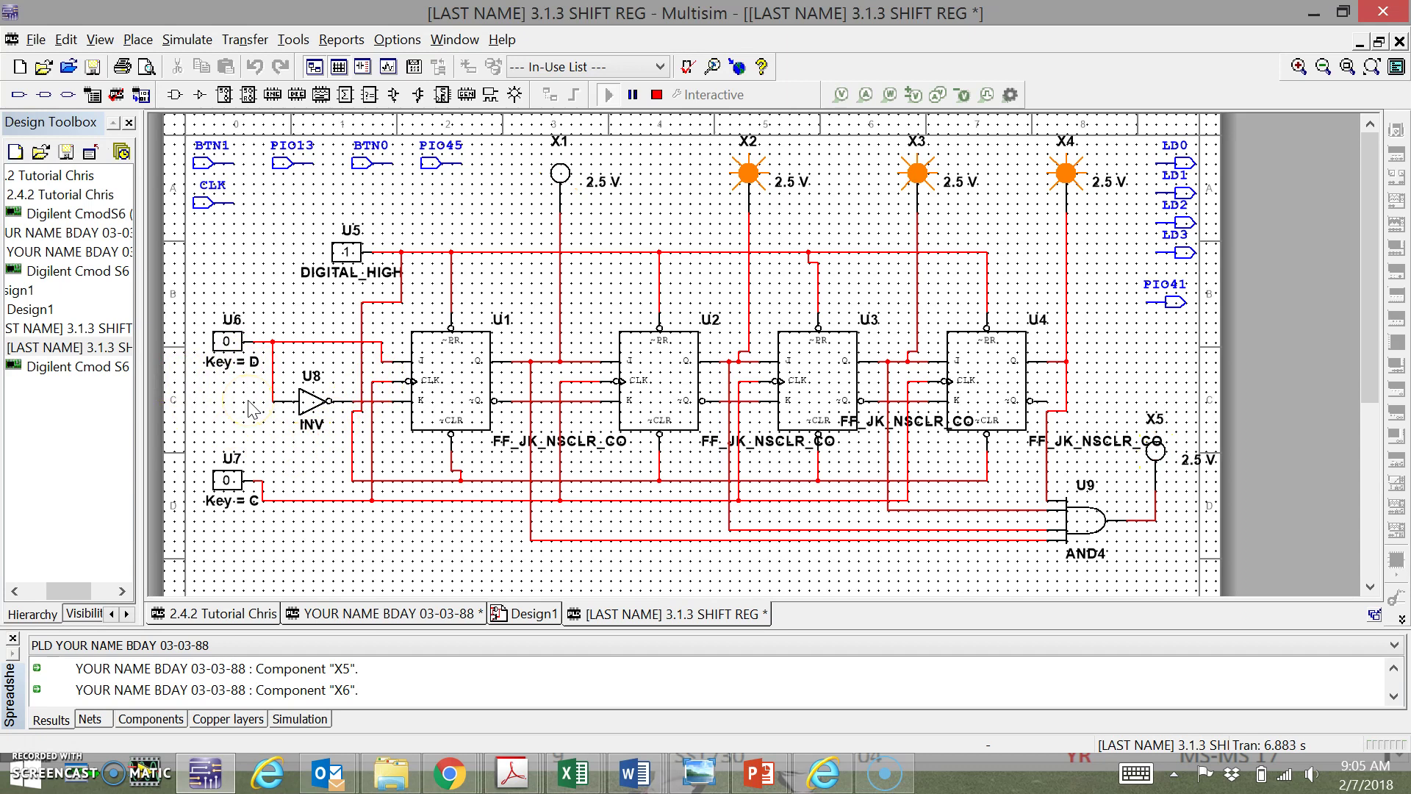
key("c")
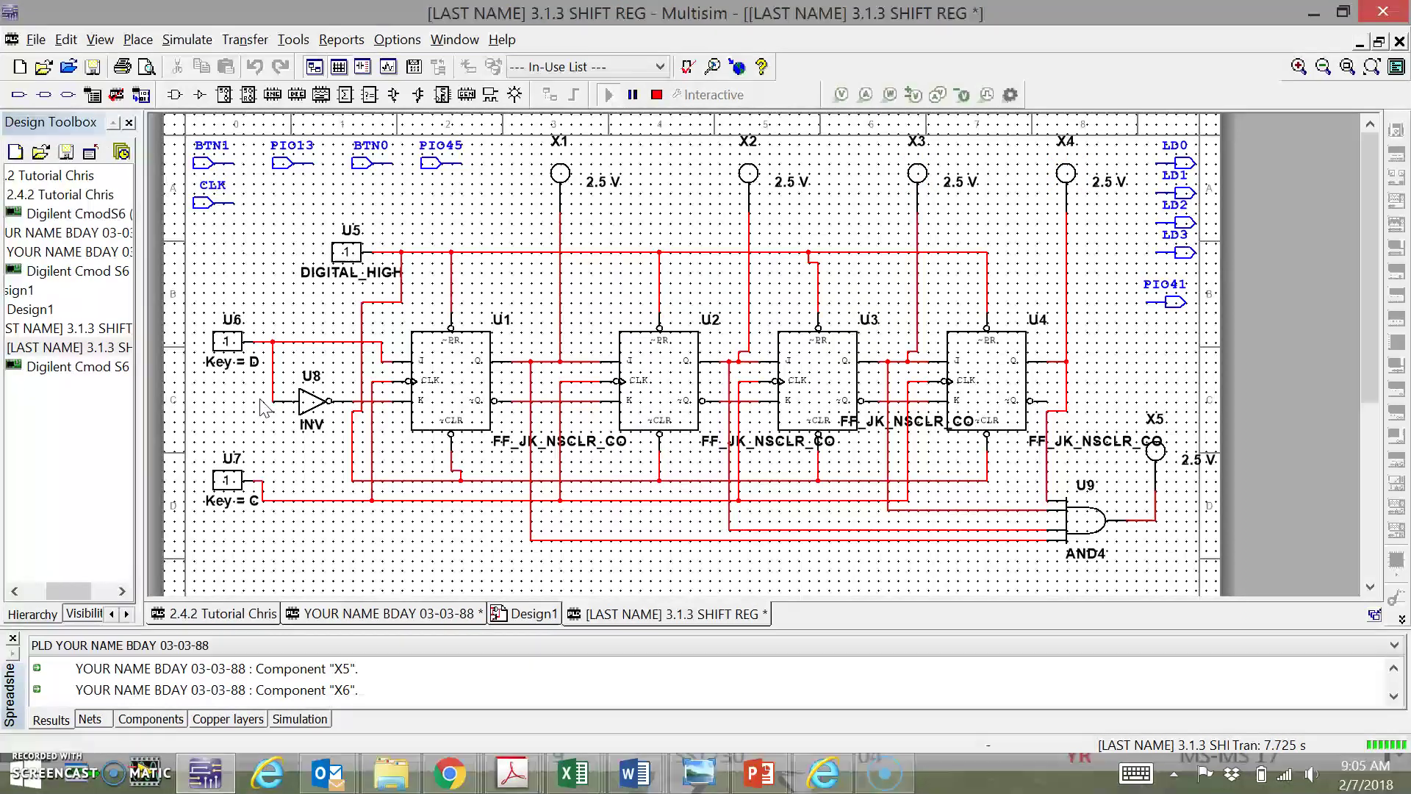
key("c")
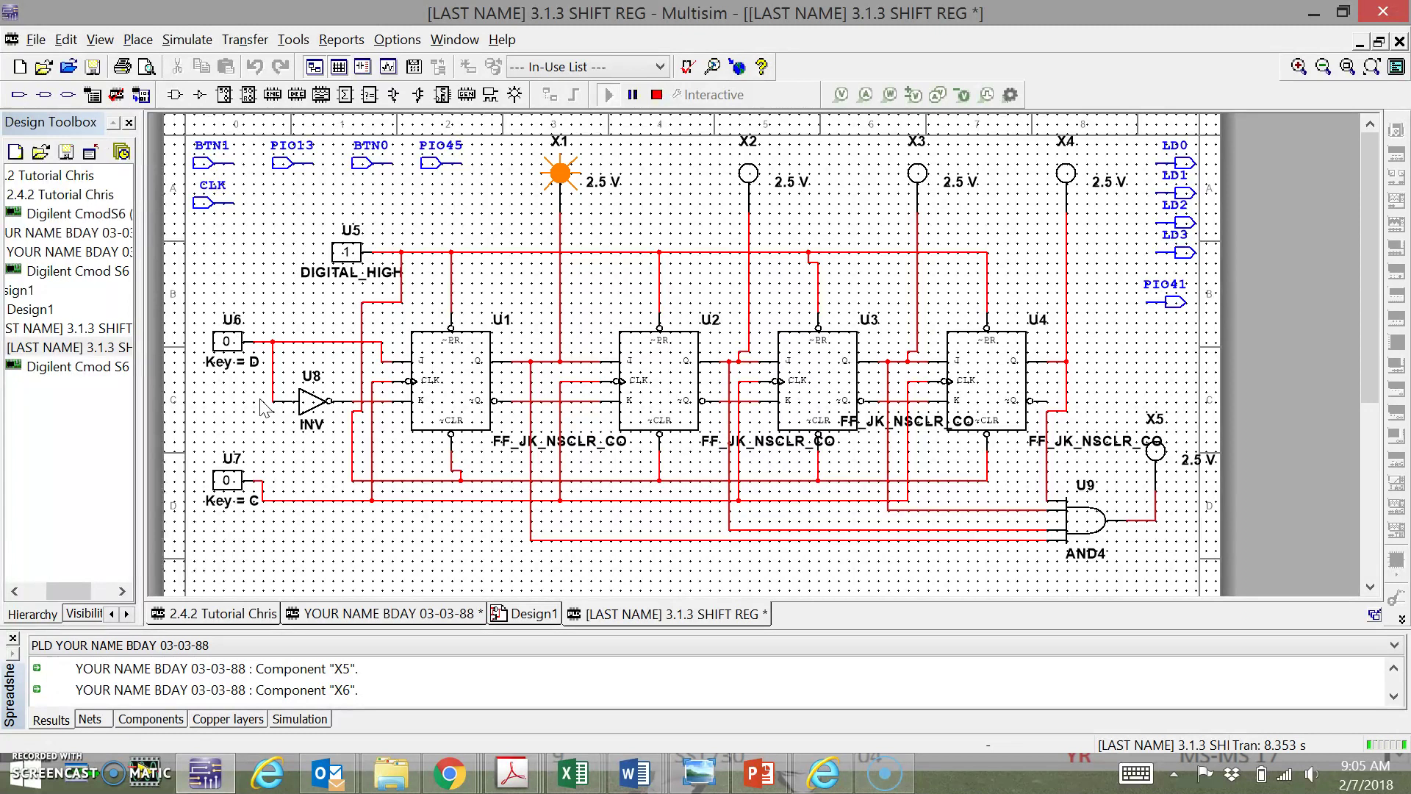
key("c")
Alternate D between 1 and 0 between clock pulses to shift a 1-0 pattern
key("c")
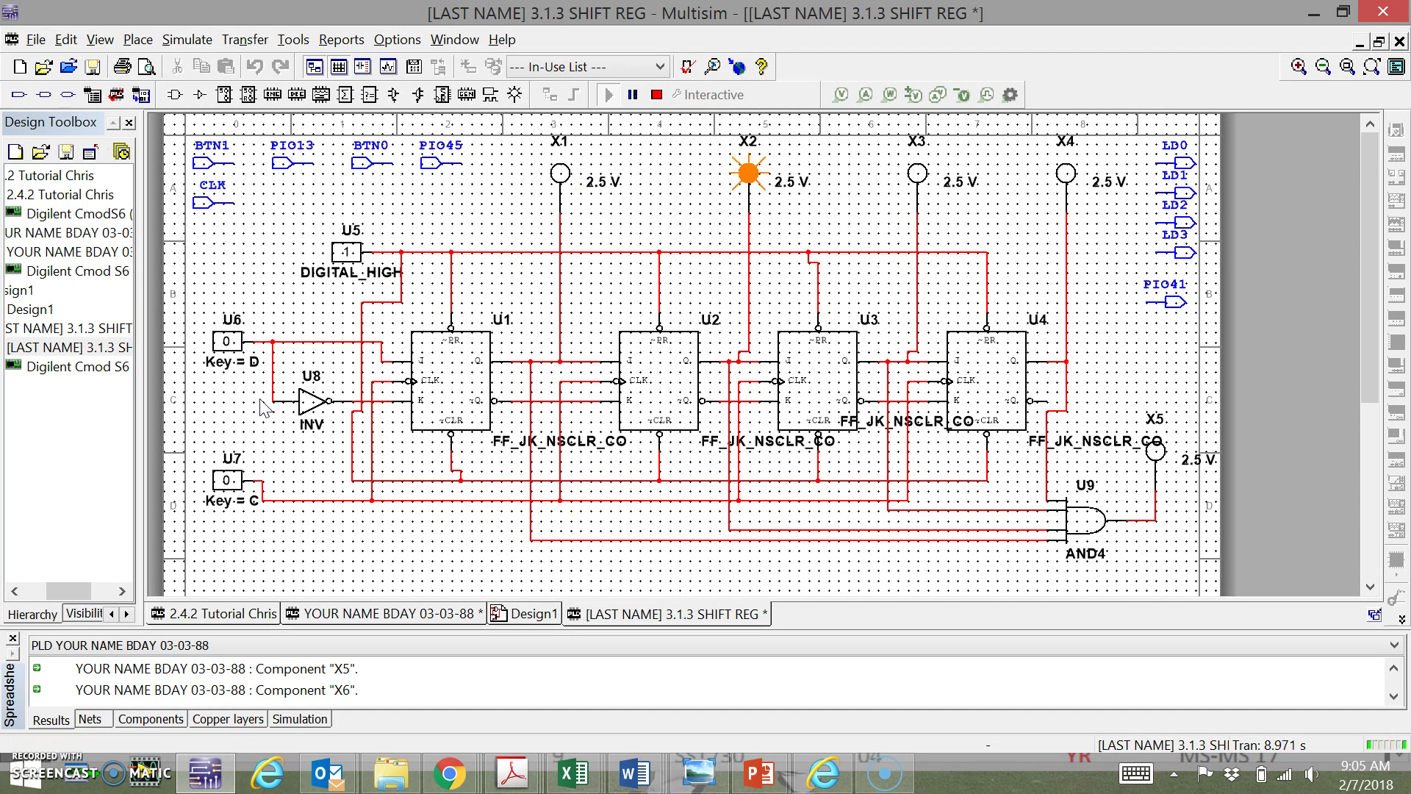
key("d")
key("c")
key("c")
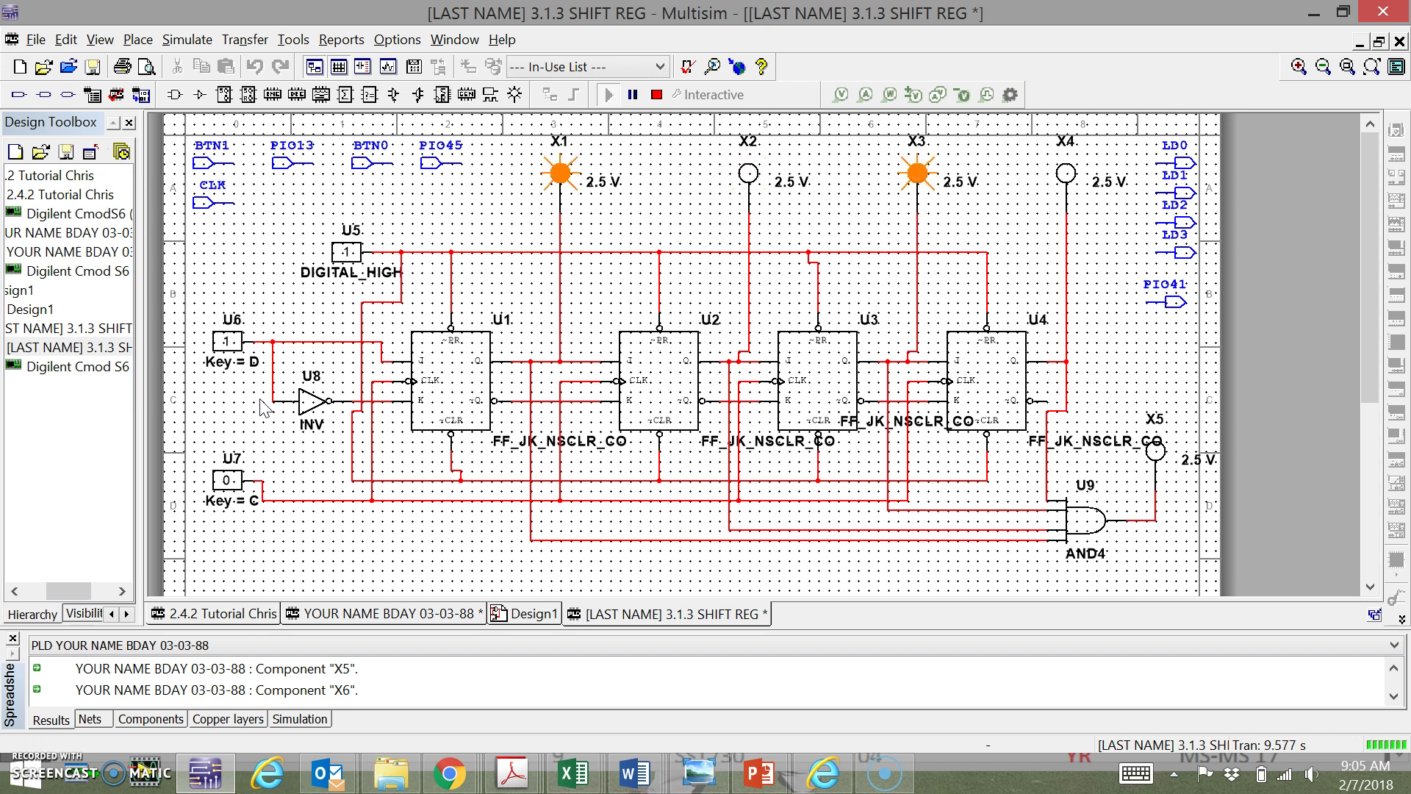
key("d")
key("c")
key("d")
key("c")
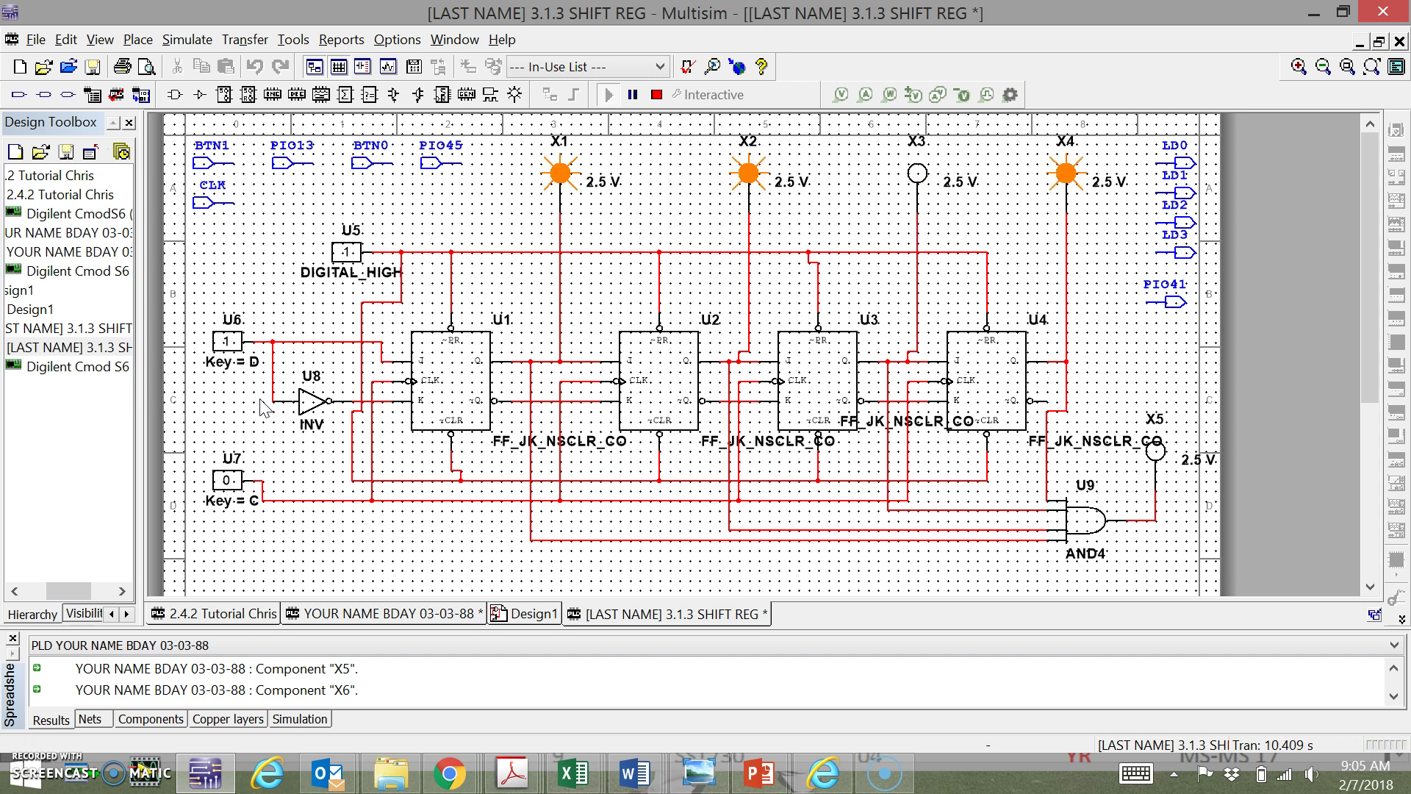
key("d")
key("c")
key("c")
key("c")
key("c")
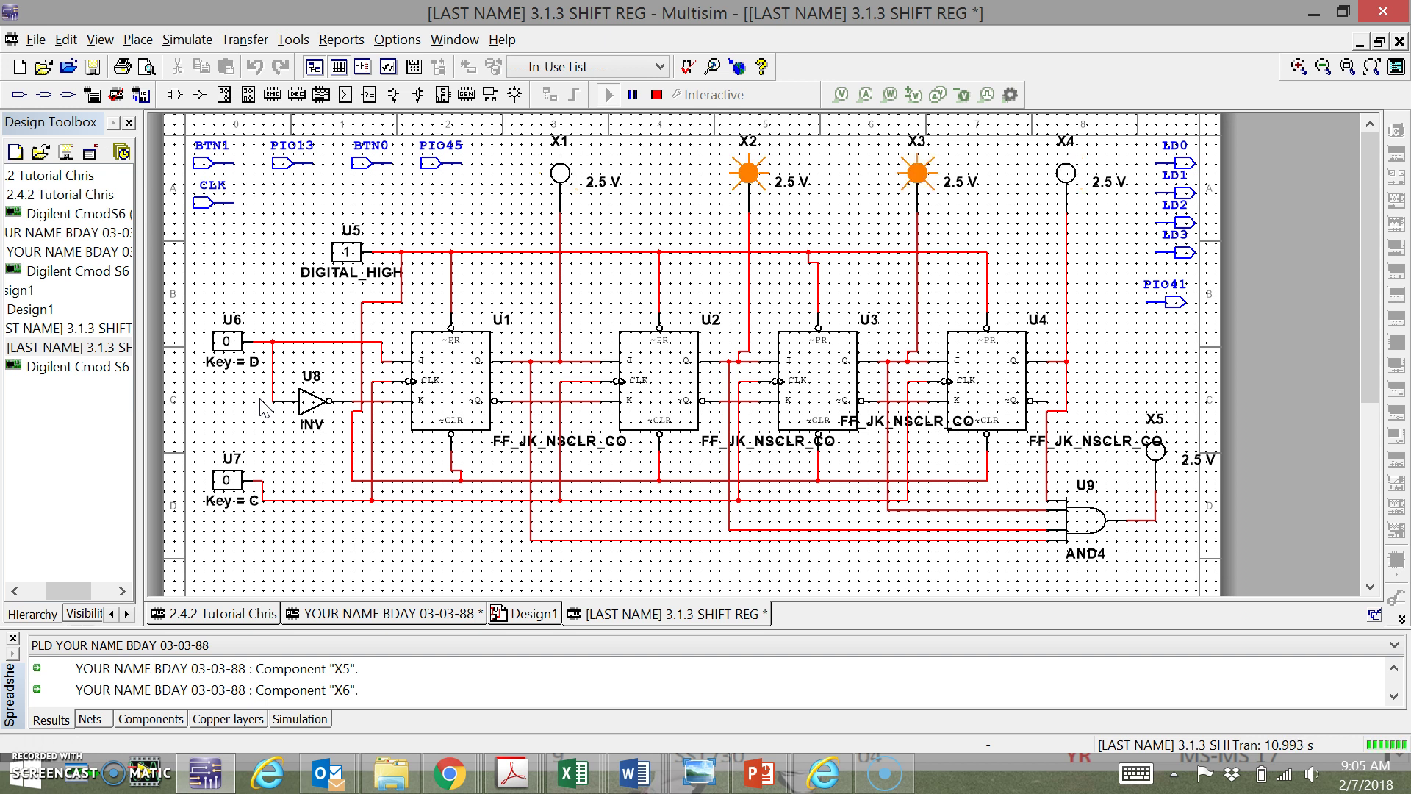
Toggle D between clock pulses to shift further mixed bits through the stages
key("c")
key("c")
key("c")
key("c")
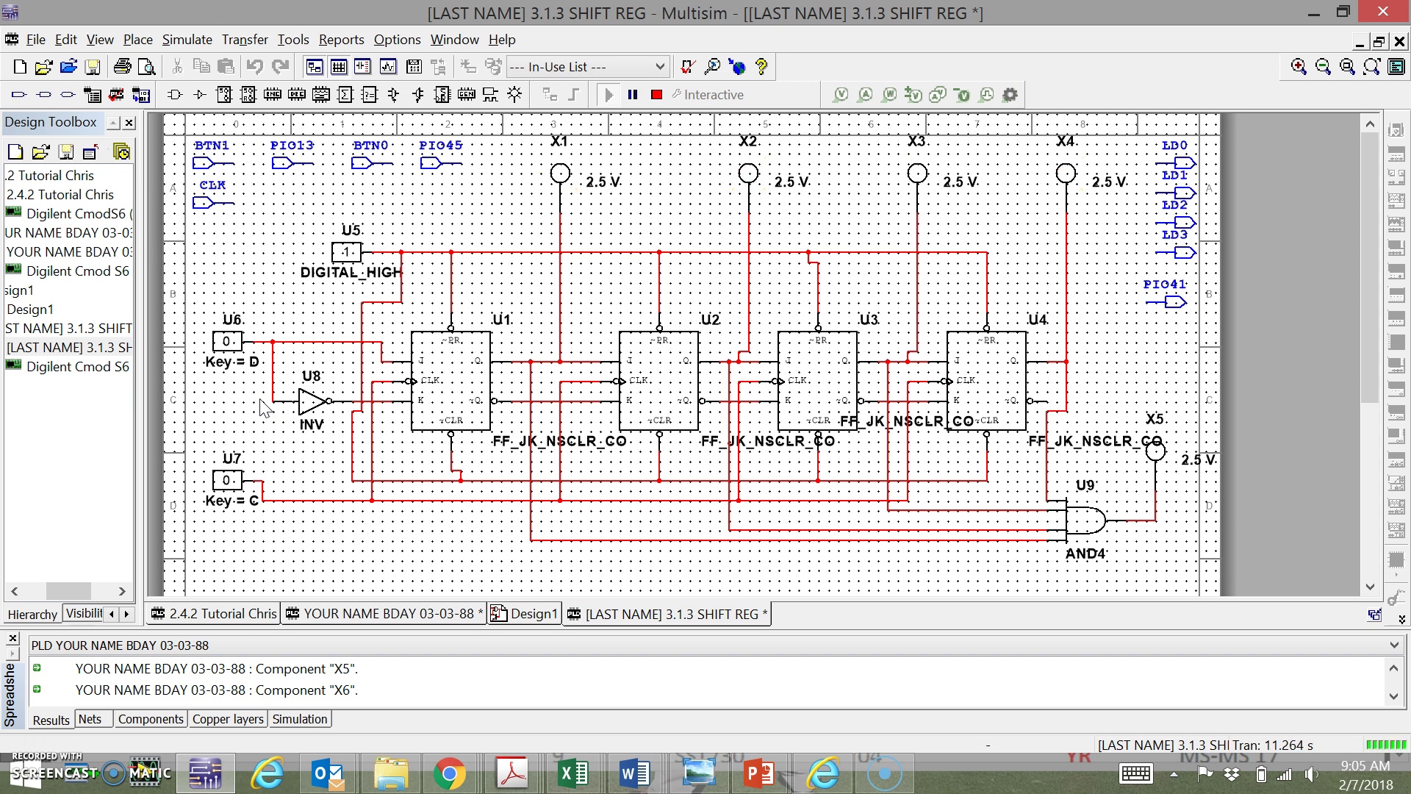
key("d")
key("c")
key("c")
key("d")
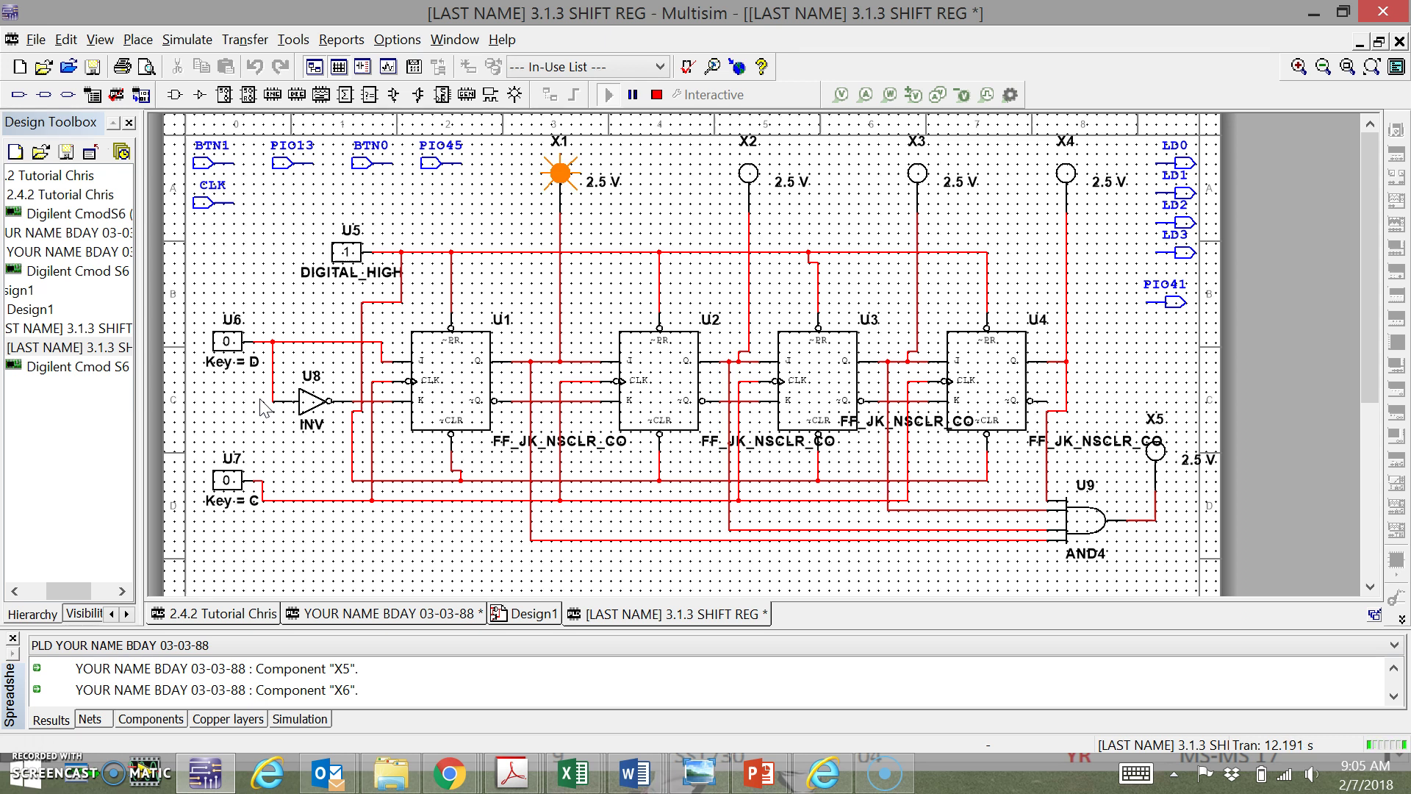
key("c")
key("c")
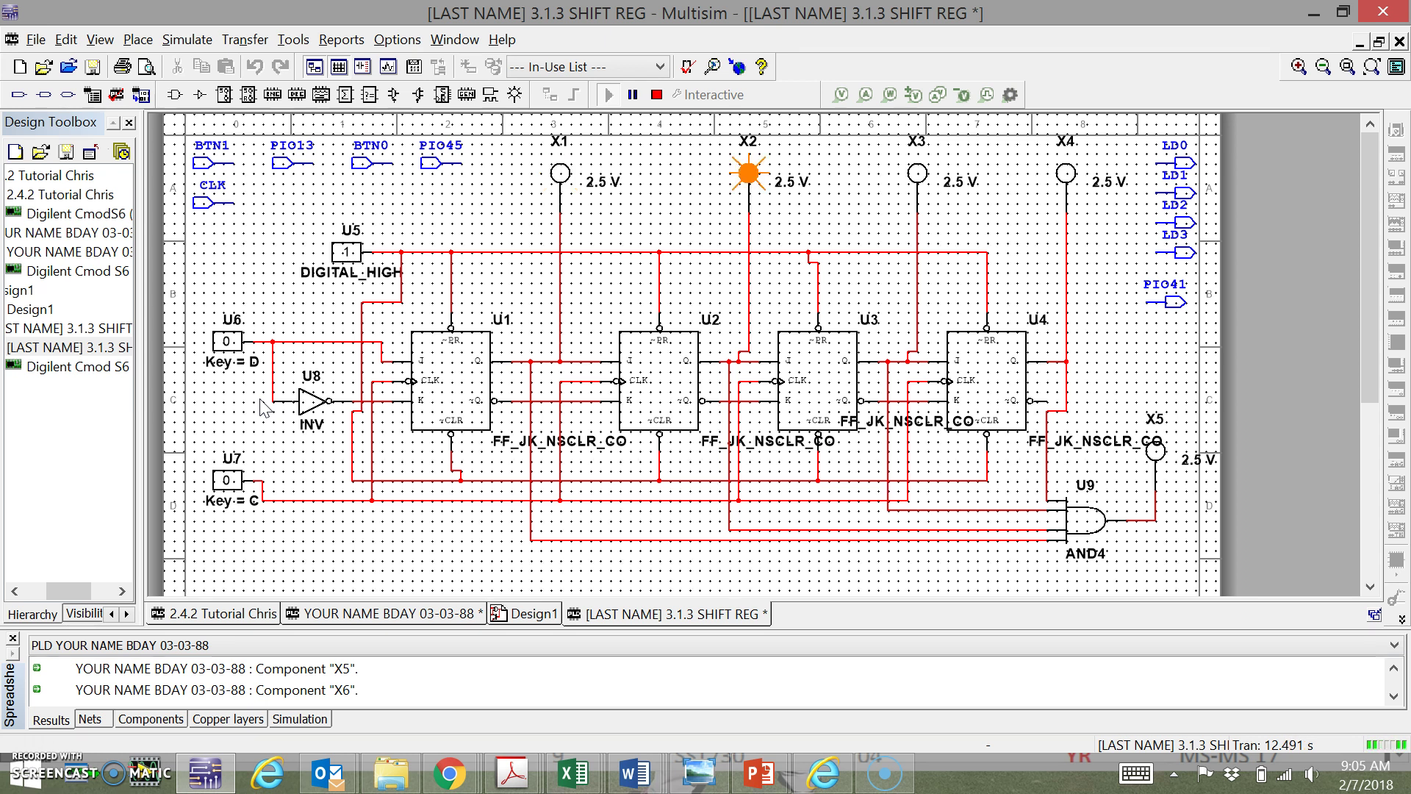
key("d")
key("c")
key("c")
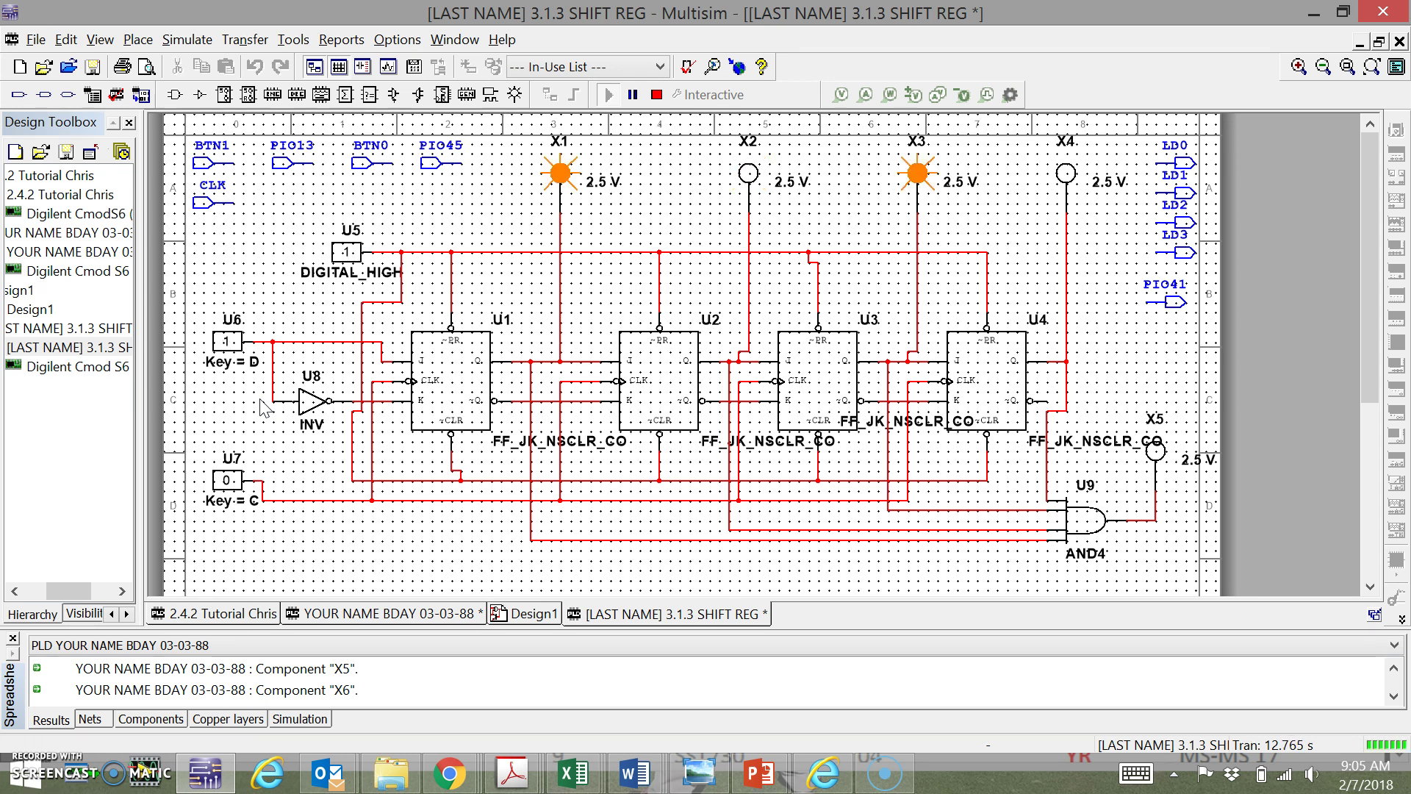
key("d")
Continue alternating data 1 and 0 with C pulses to vary the shifted pattern
key("c")
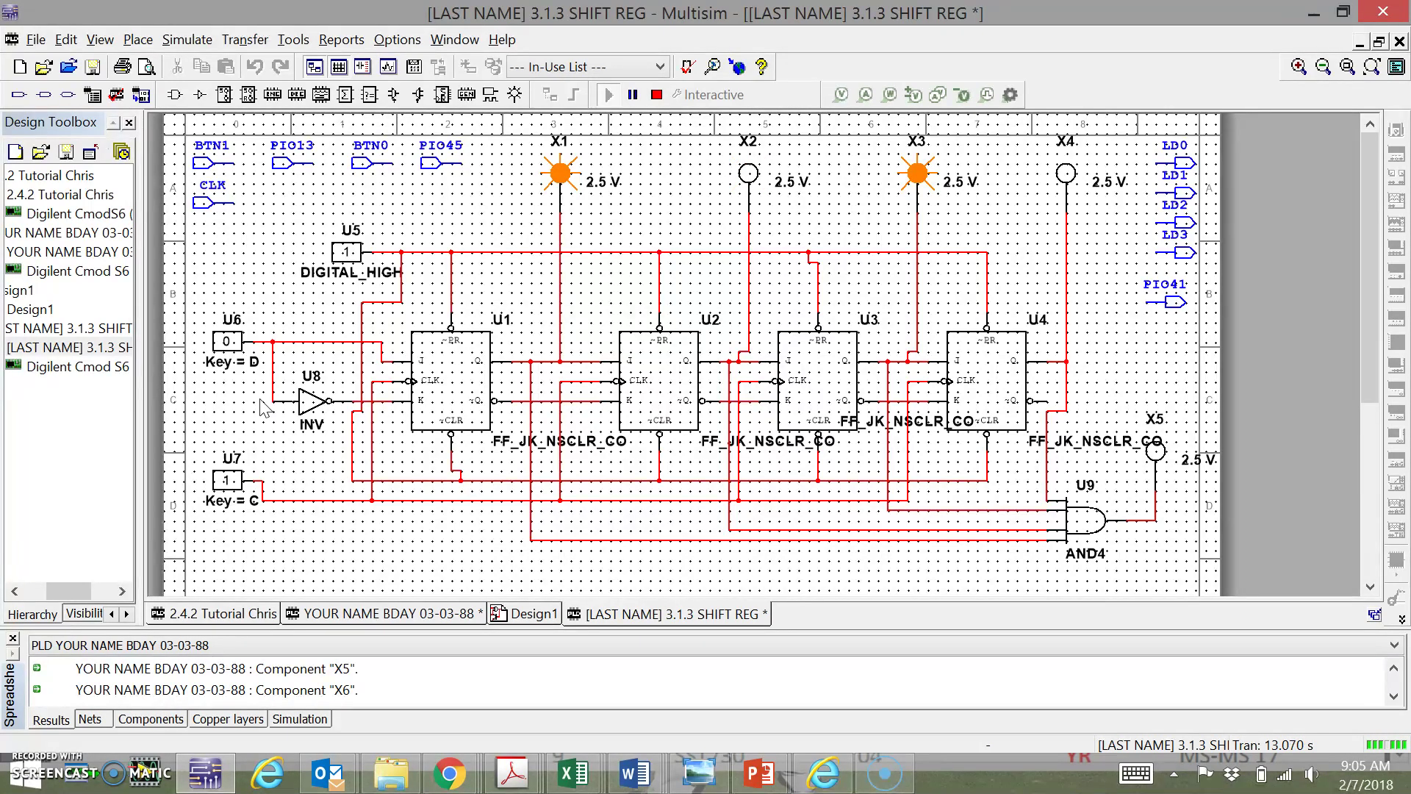
key("c")
key("d")
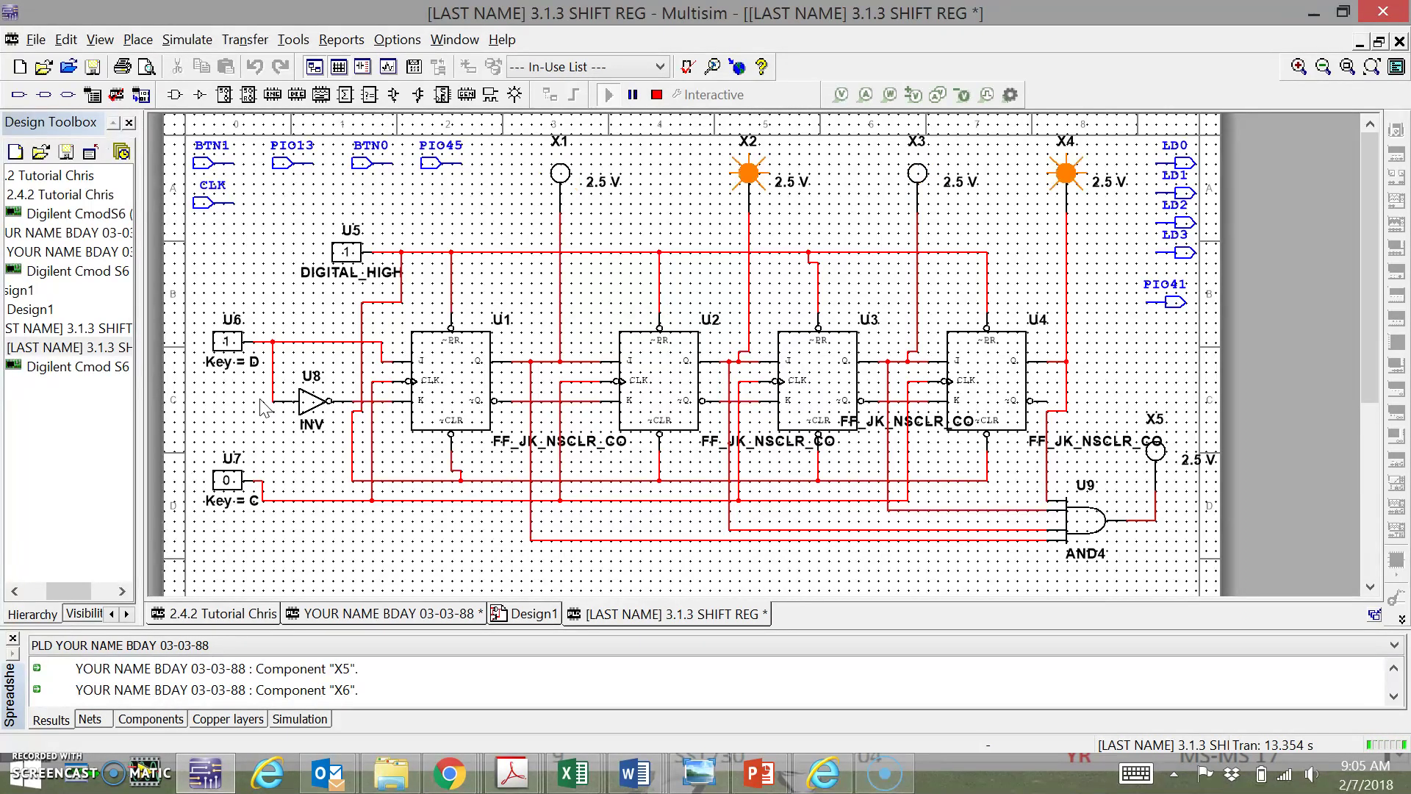
key("c")
key("c")
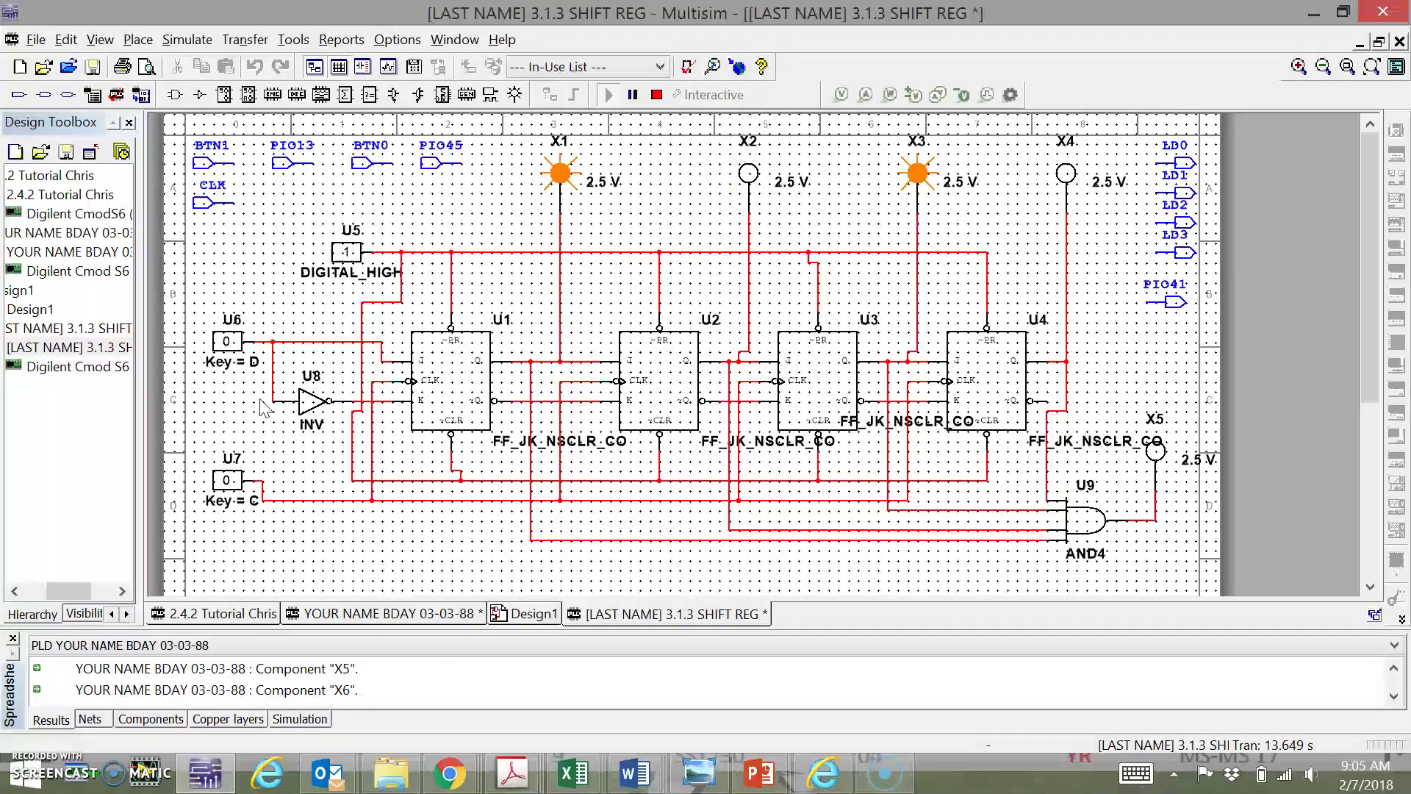
key("d")
key("d")
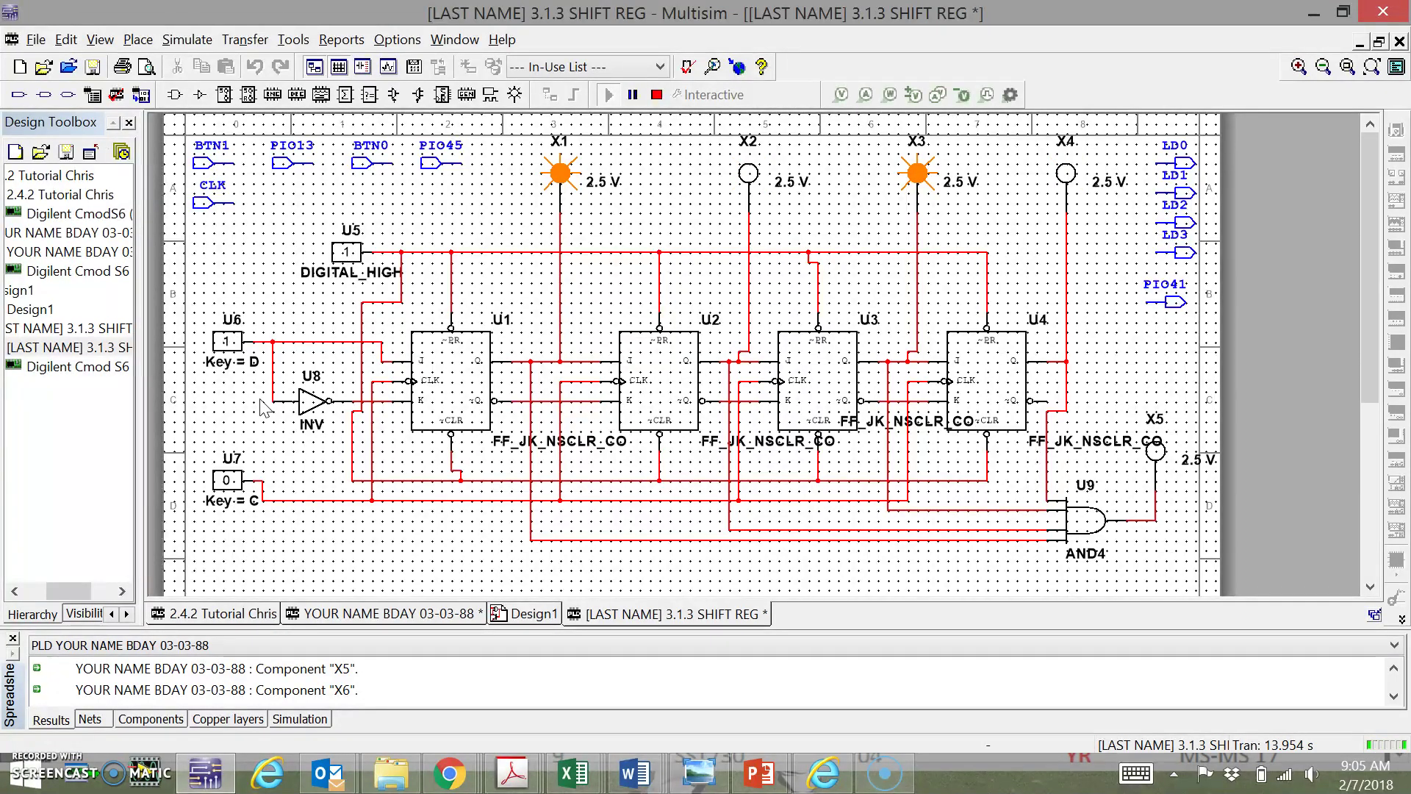
key("c")
key("c")
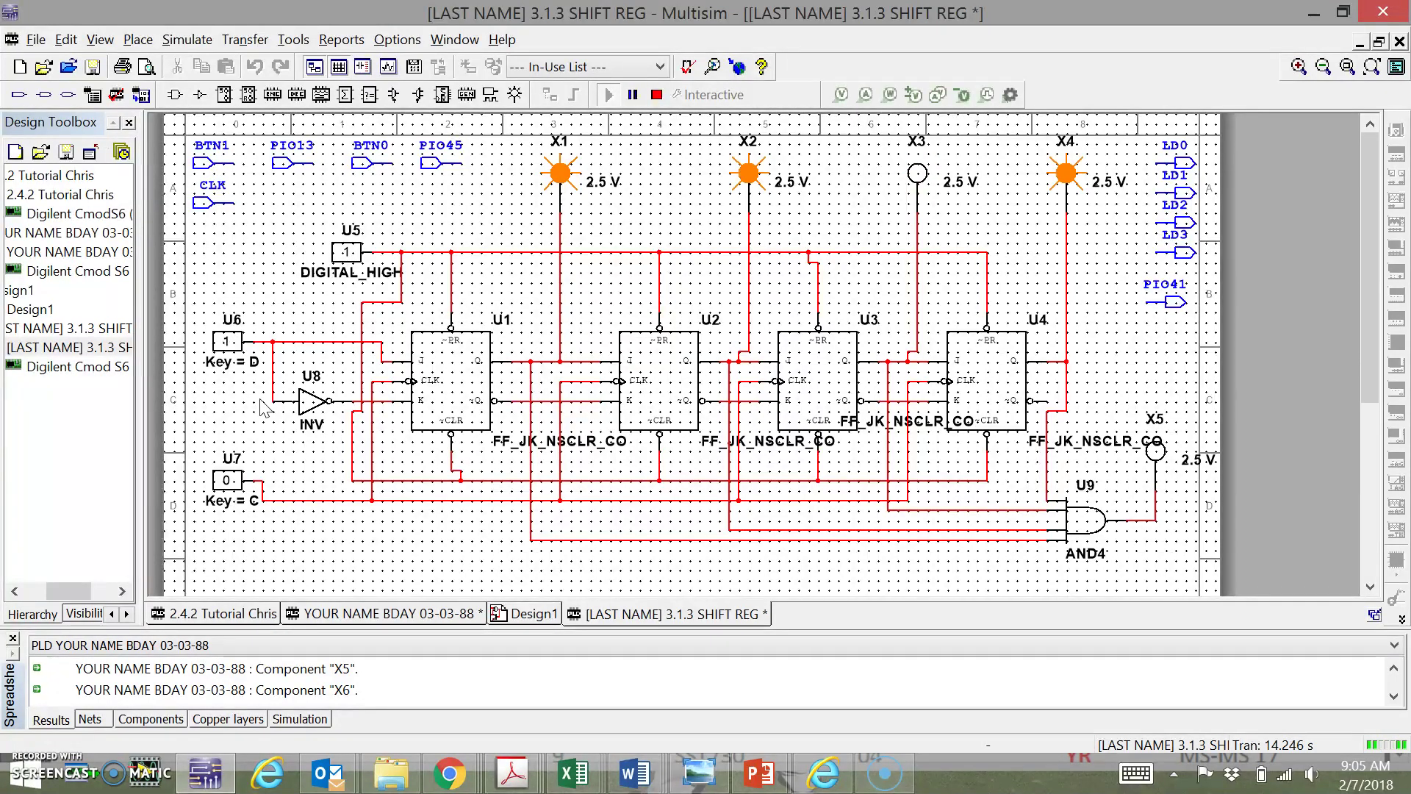
key("d")
key("c")
key("c")
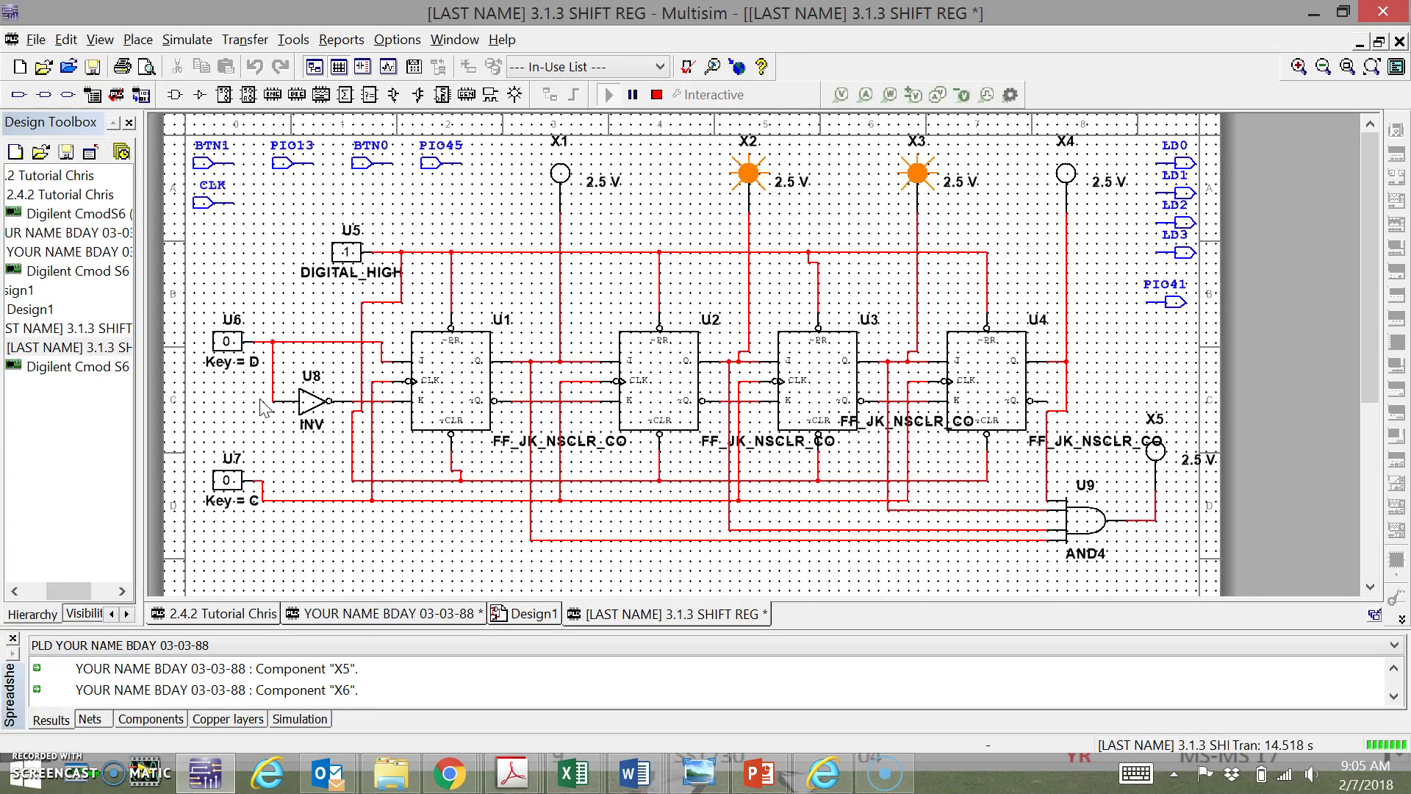
key("d")
Clock 1s in until probes X1–X4 and the AND4 output probe X5 all light
key("c")
key("c")
key("d")
key("c")
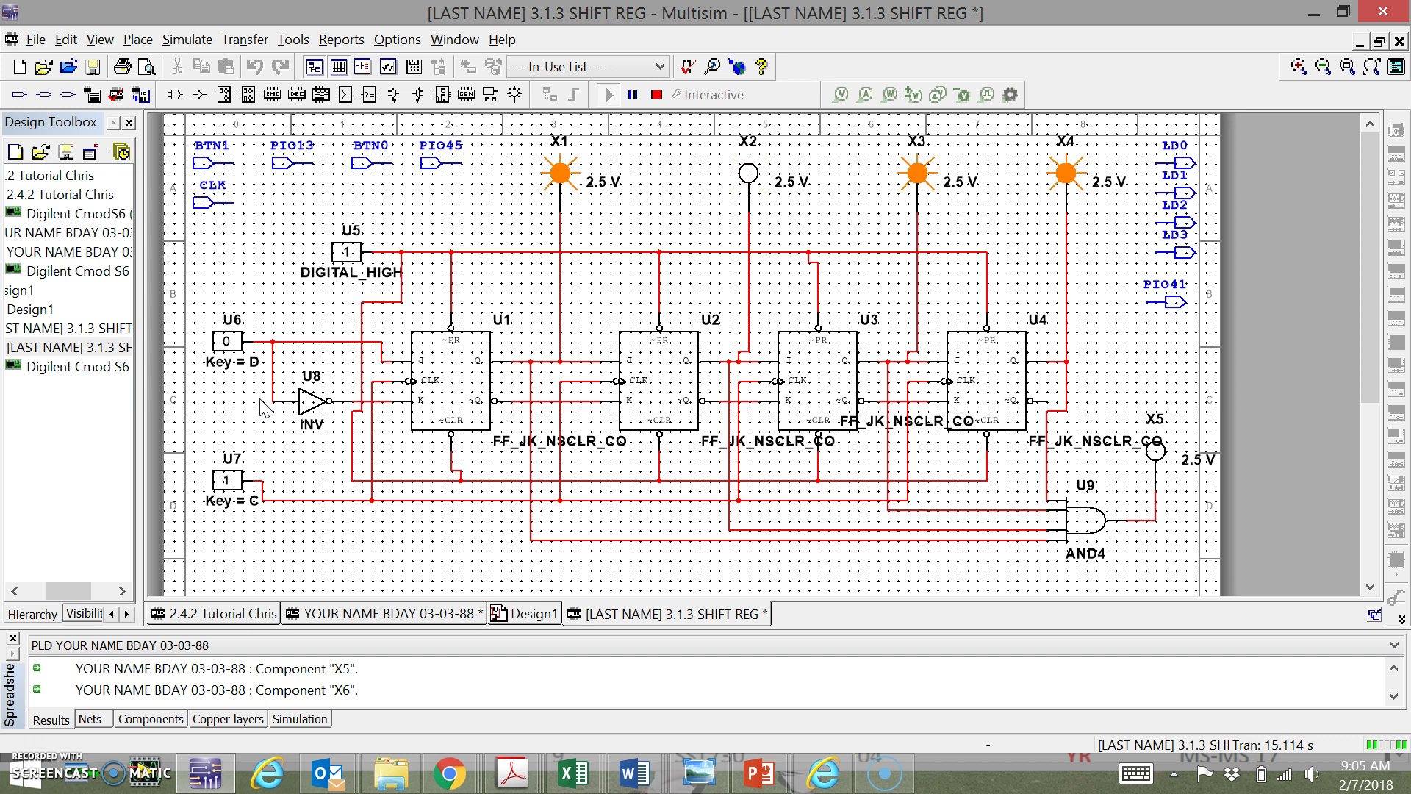
key("d")
key("c")
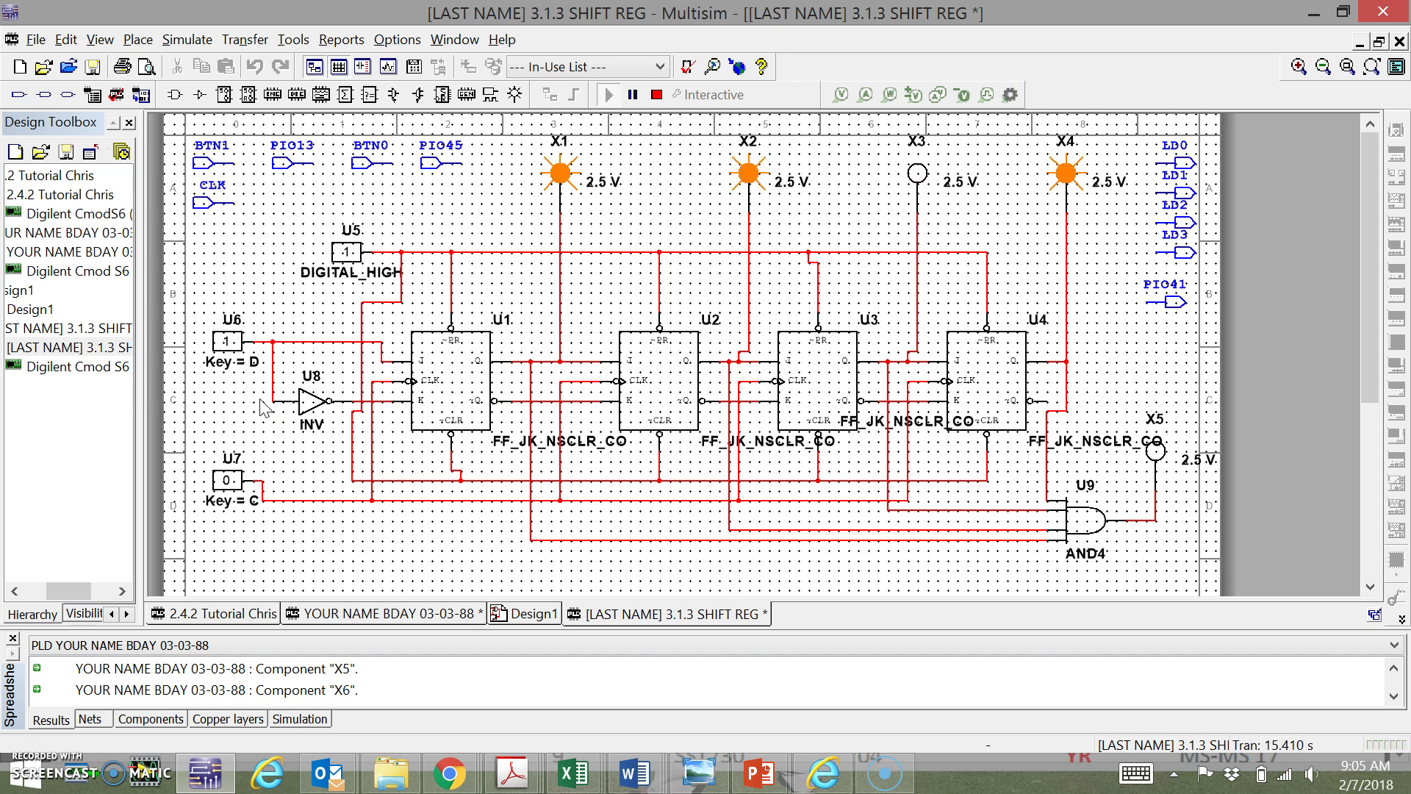
key("d")
key("c")
key("d")
key("c")
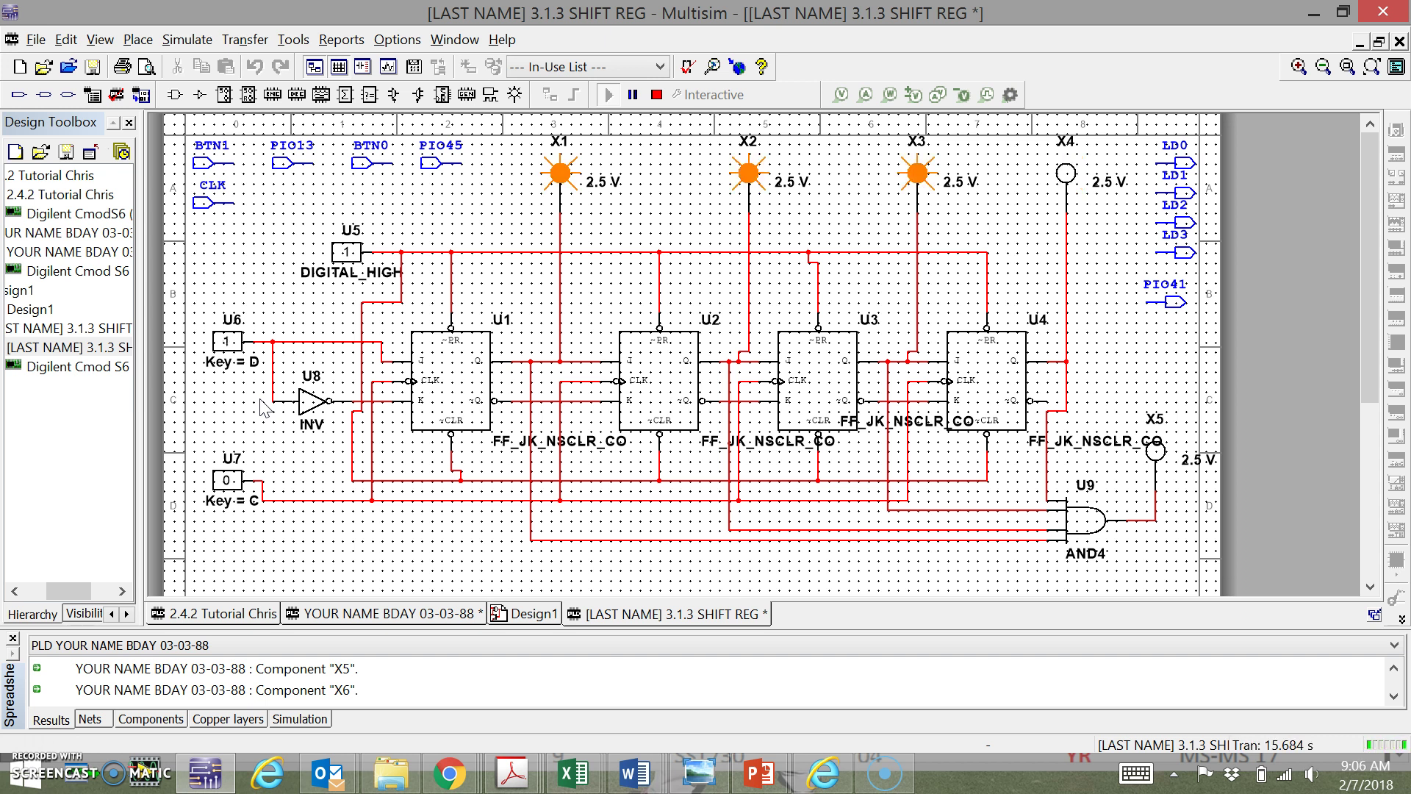
key("d")
key("c")
key("d")
key("c")
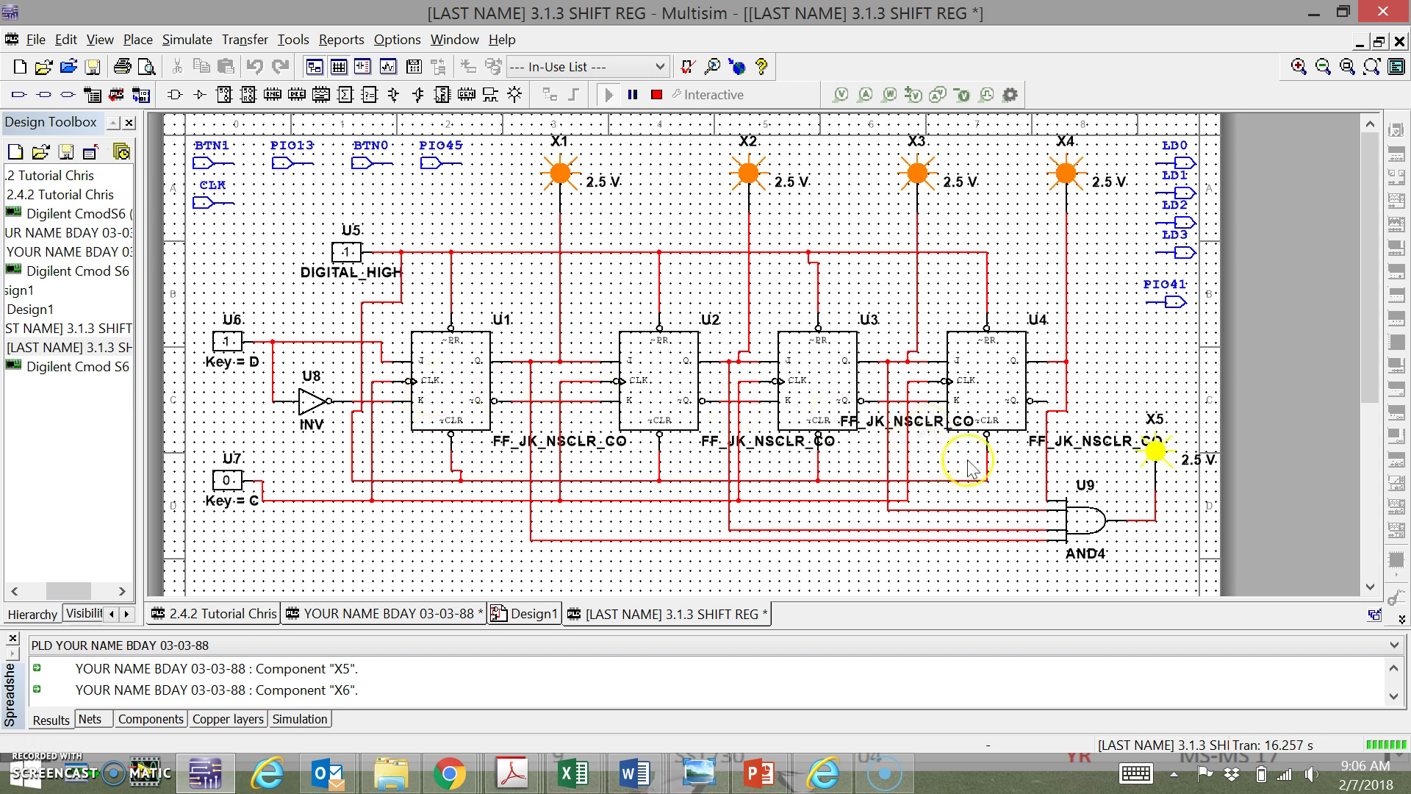